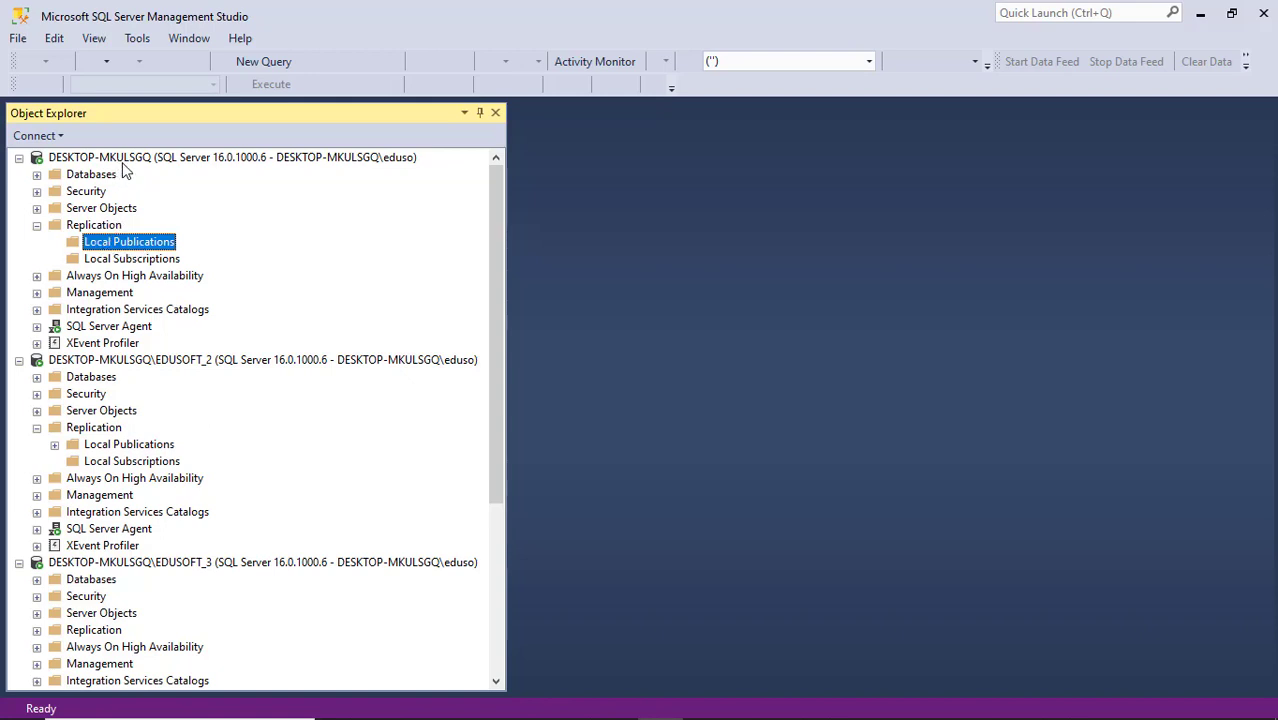
Start a new merge publication of the school database and advance to the Subscriber Types page.
right_click(137, 242)
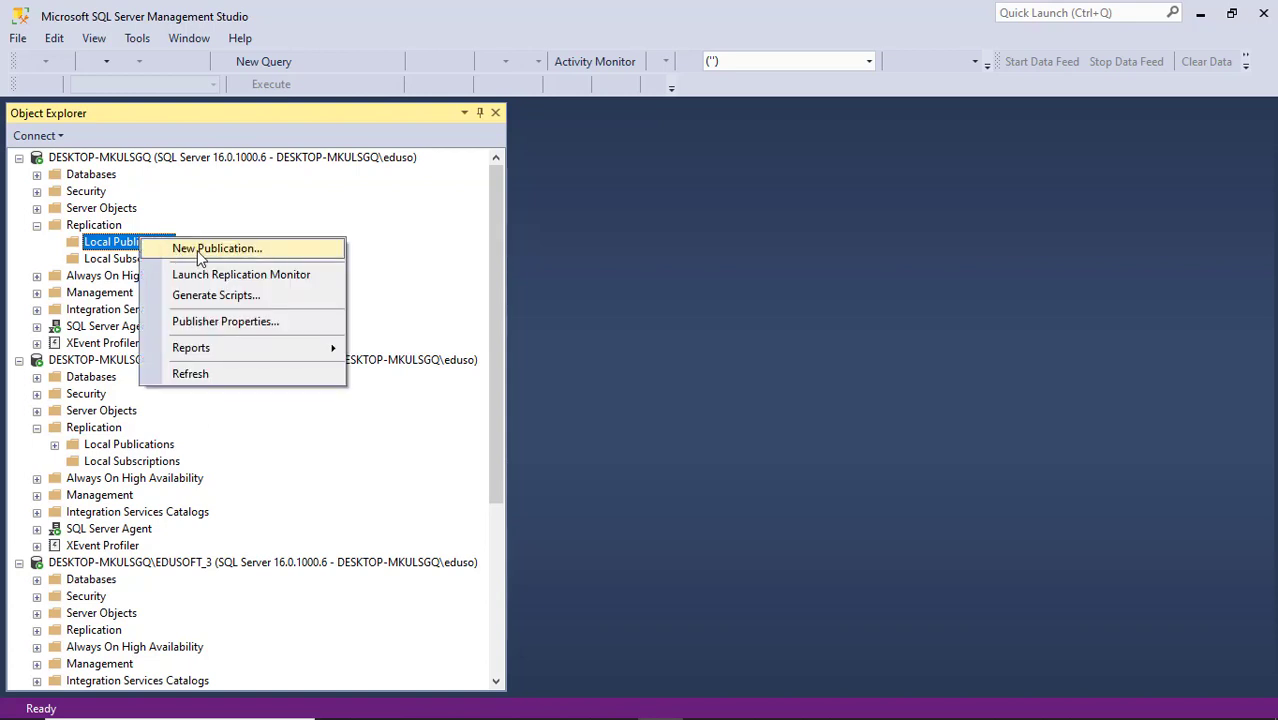
left_click(199, 257)
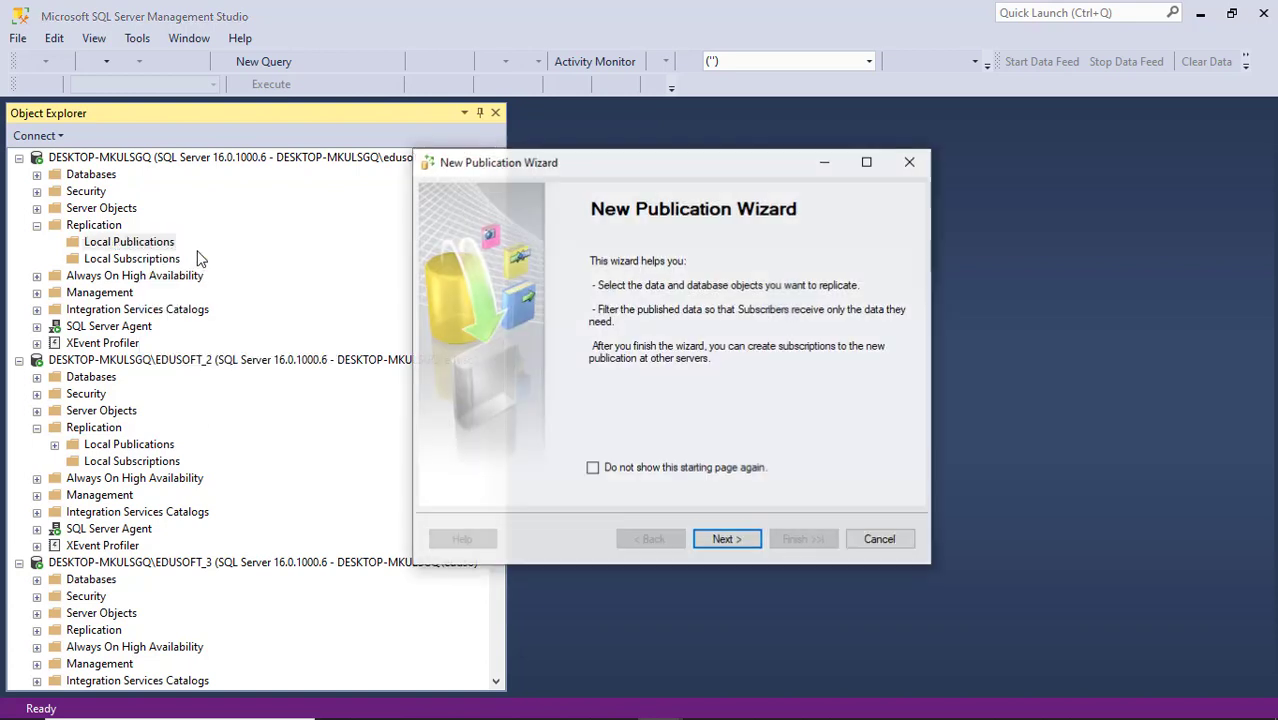
left_click(727, 541)
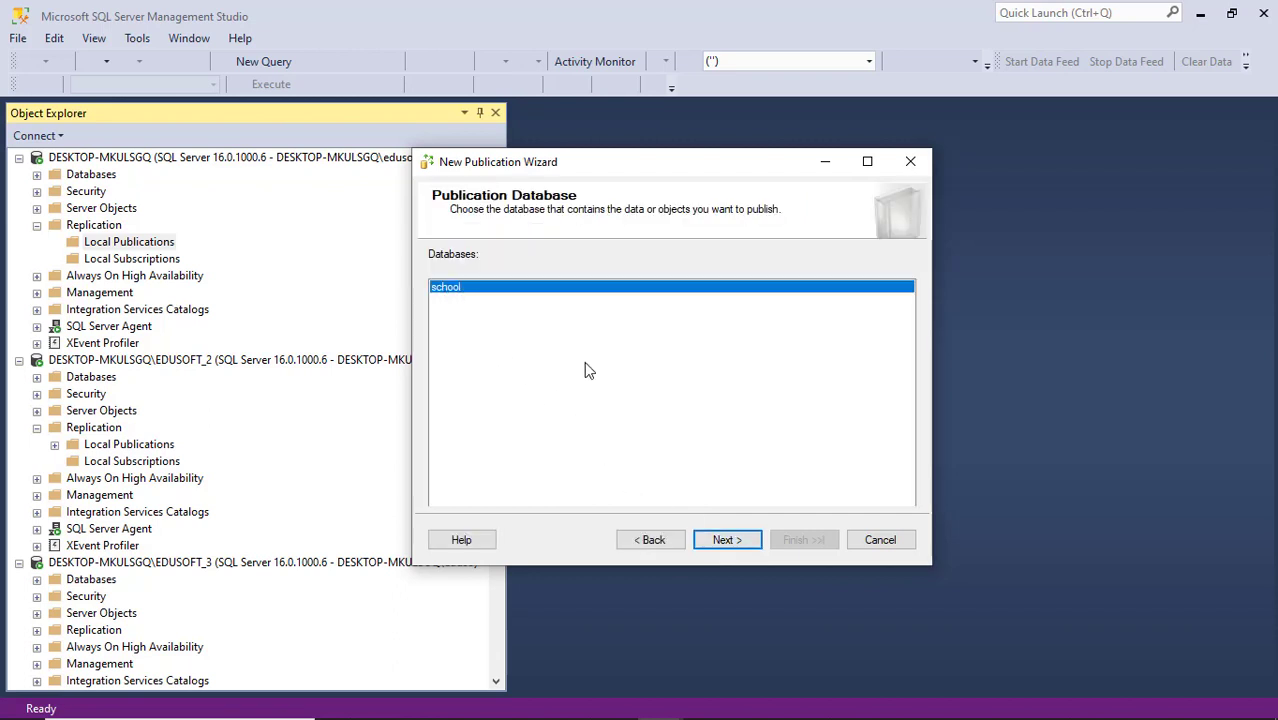
left_click(730, 540)
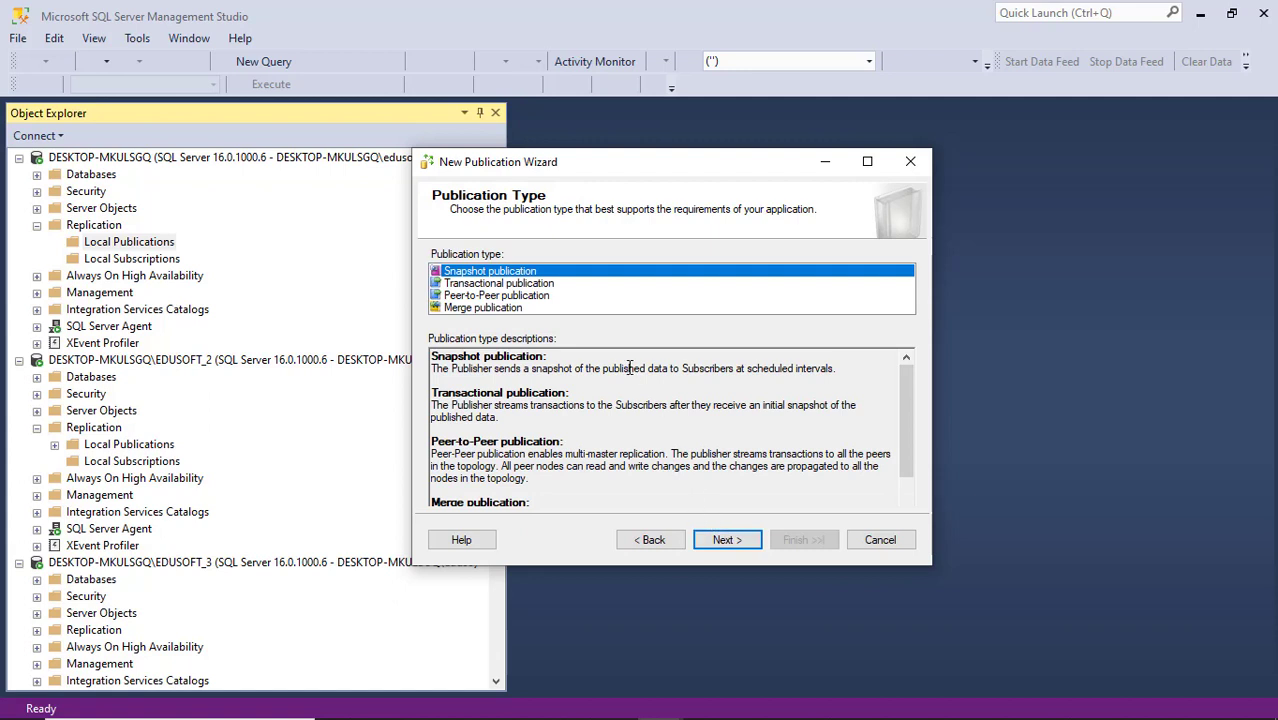
left_click(507, 309)
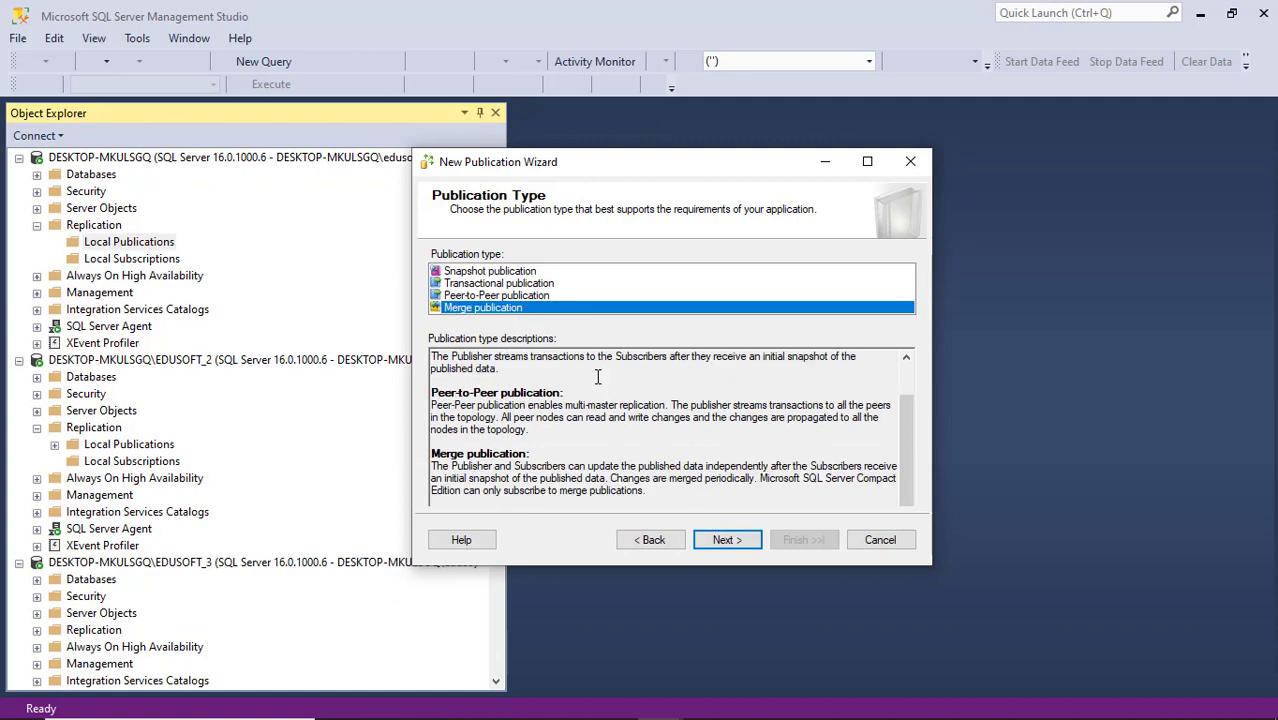
left_click(724, 540)
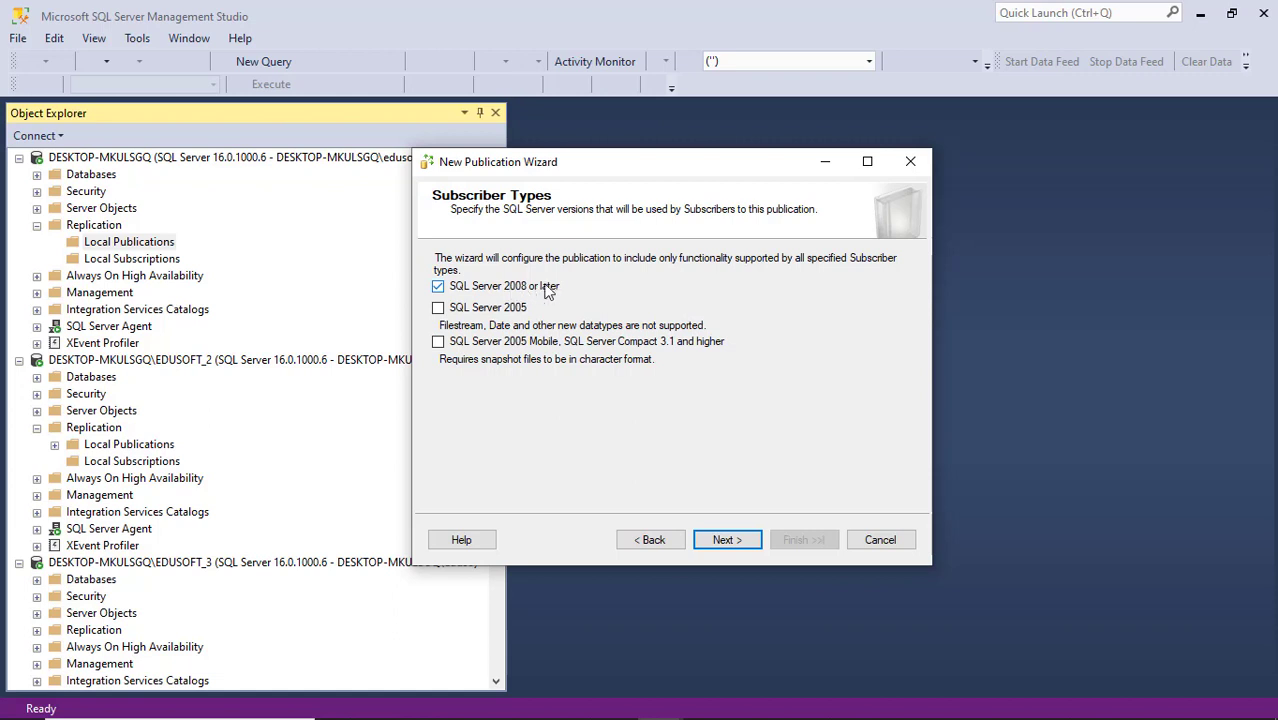
Keep SQL Server 2008 or later subscribers and publish the student table with all its columns.
left_click(726, 540)
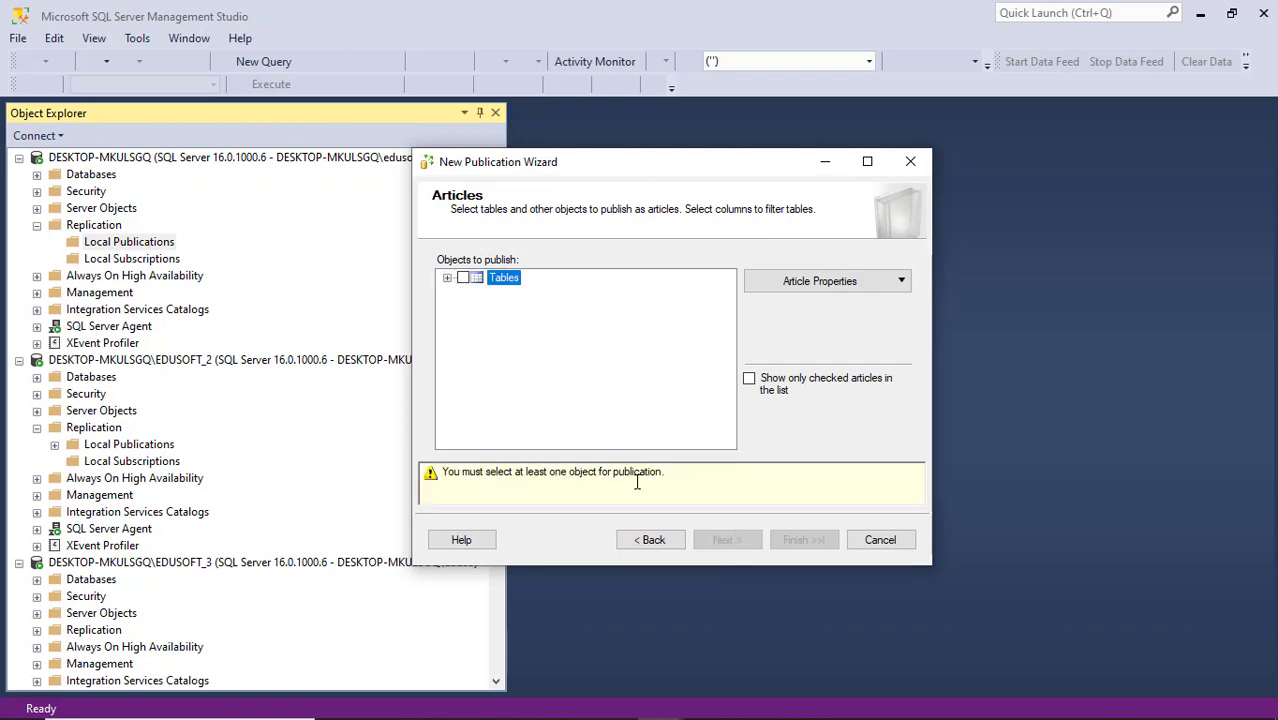
left_click(447, 277)
left_click(481, 308)
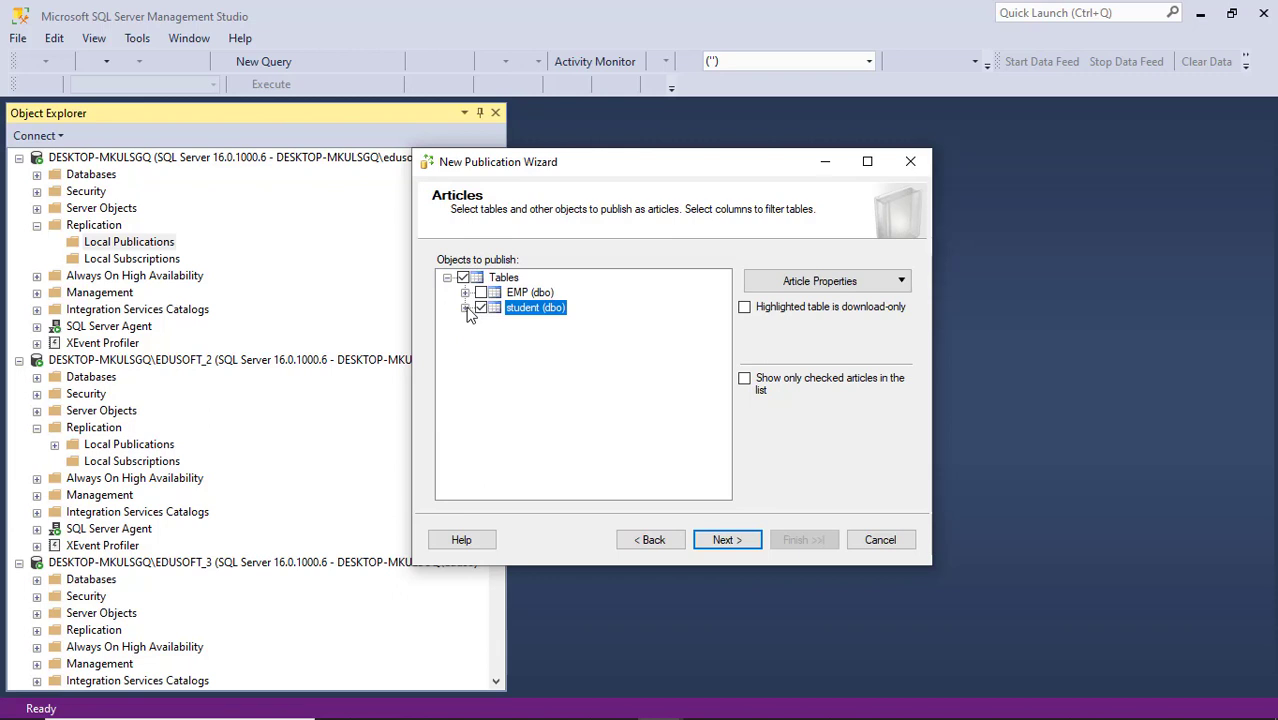
left_click(465, 308)
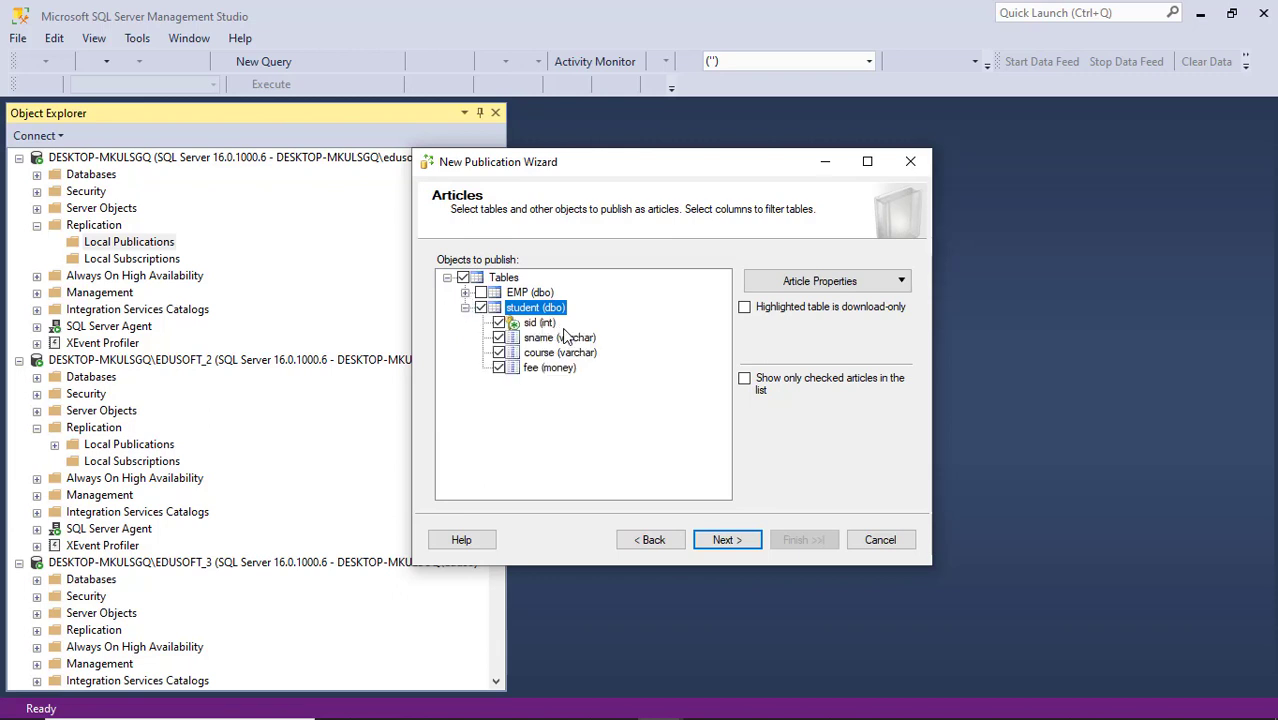
left_click(739, 541)
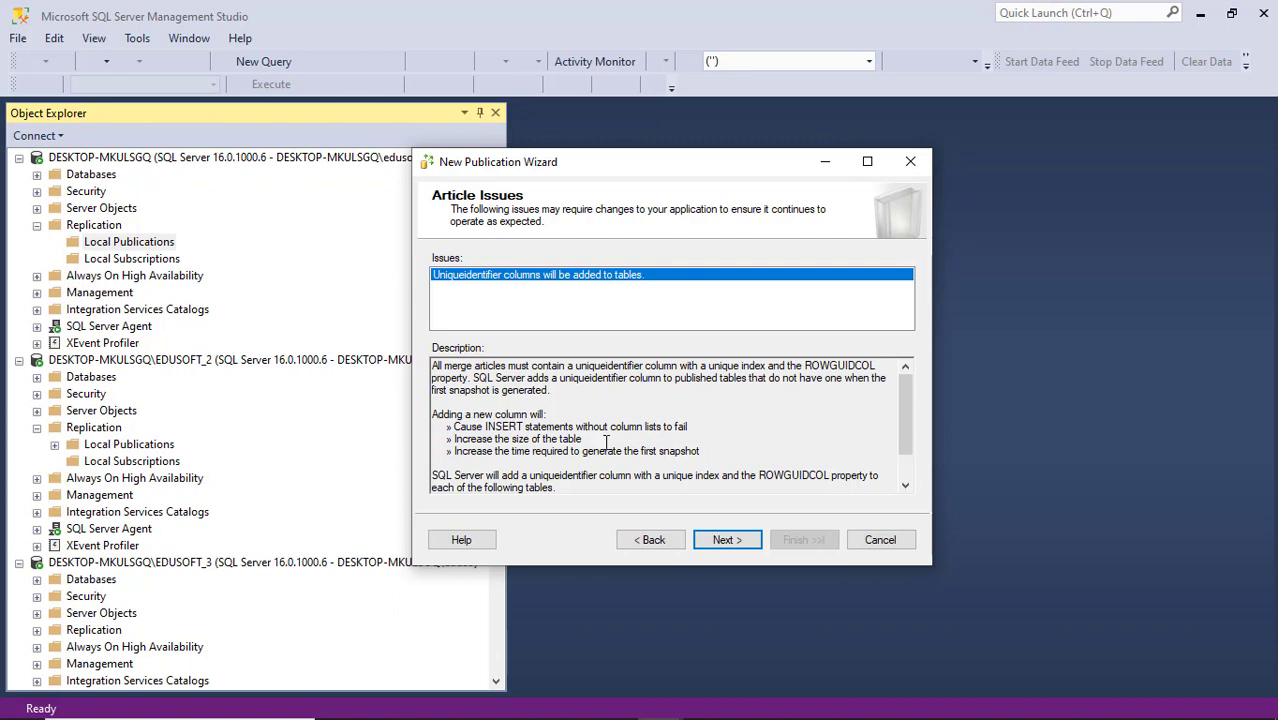
Recheck the student table's sid primary key column, then accept the uniqueidentifier column issue.
left_click(648, 542)
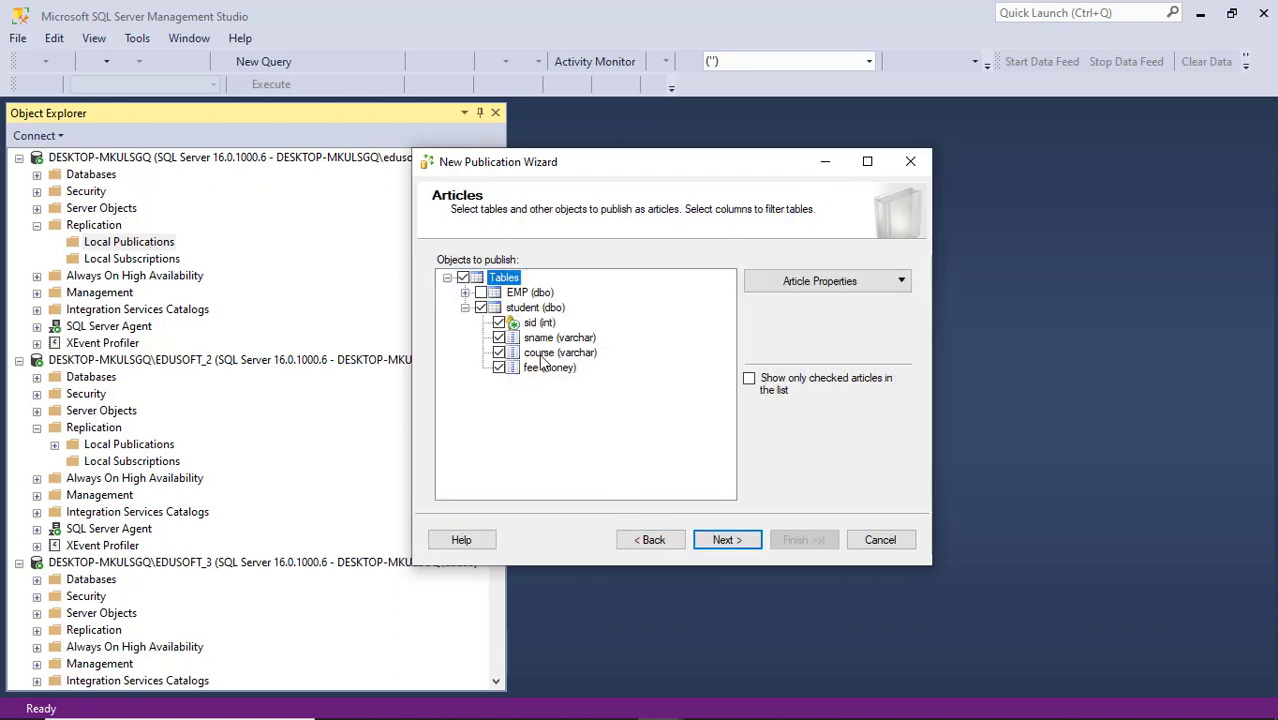
left_click(537, 324)
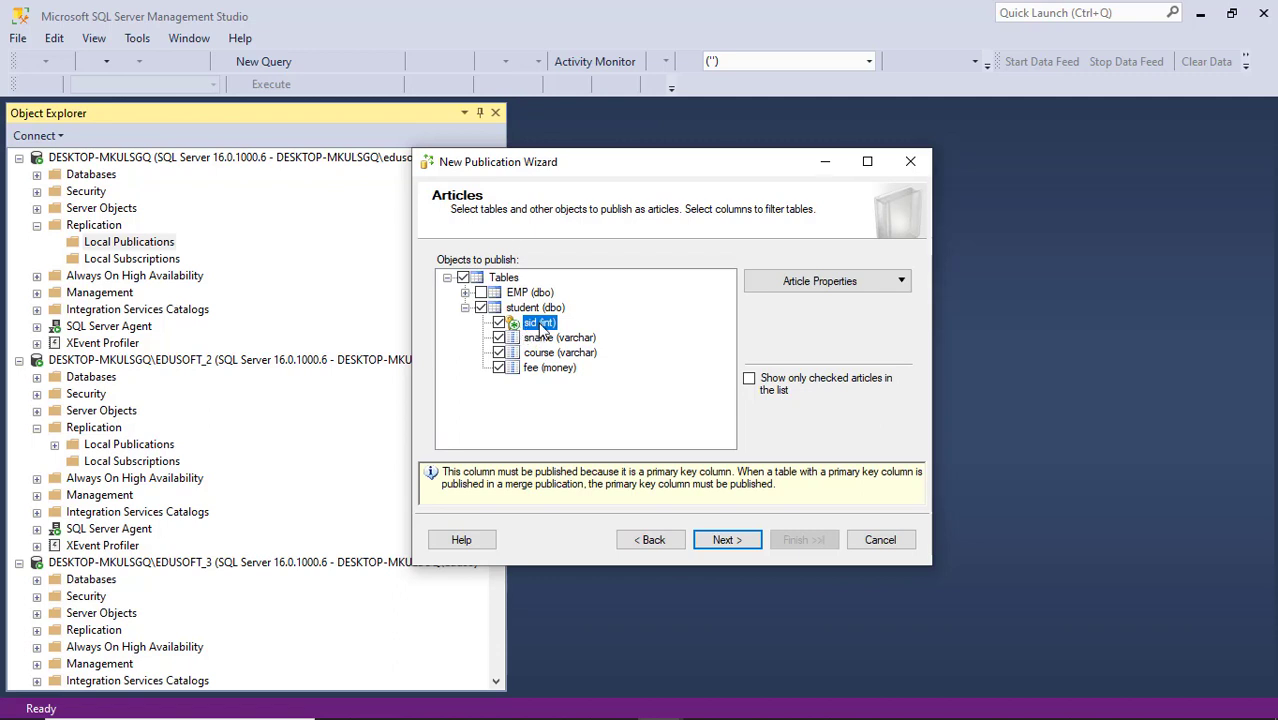
left_click(726, 543)
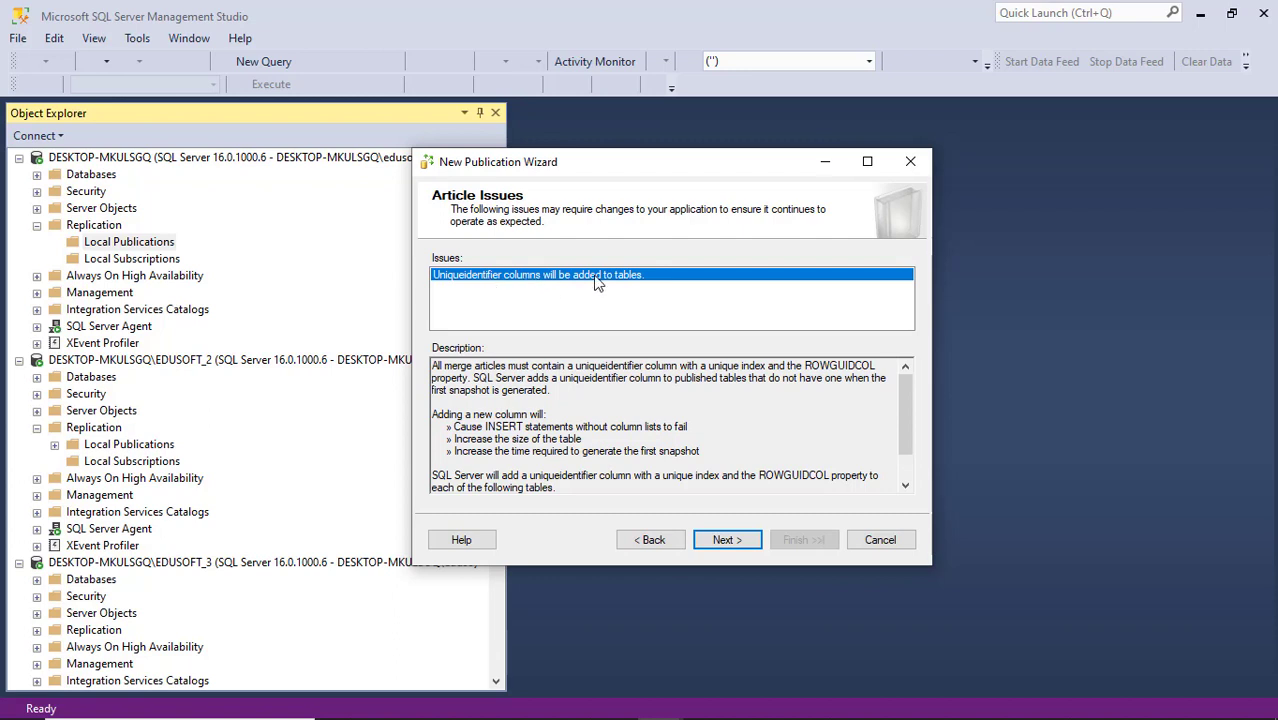
left_click(727, 541)
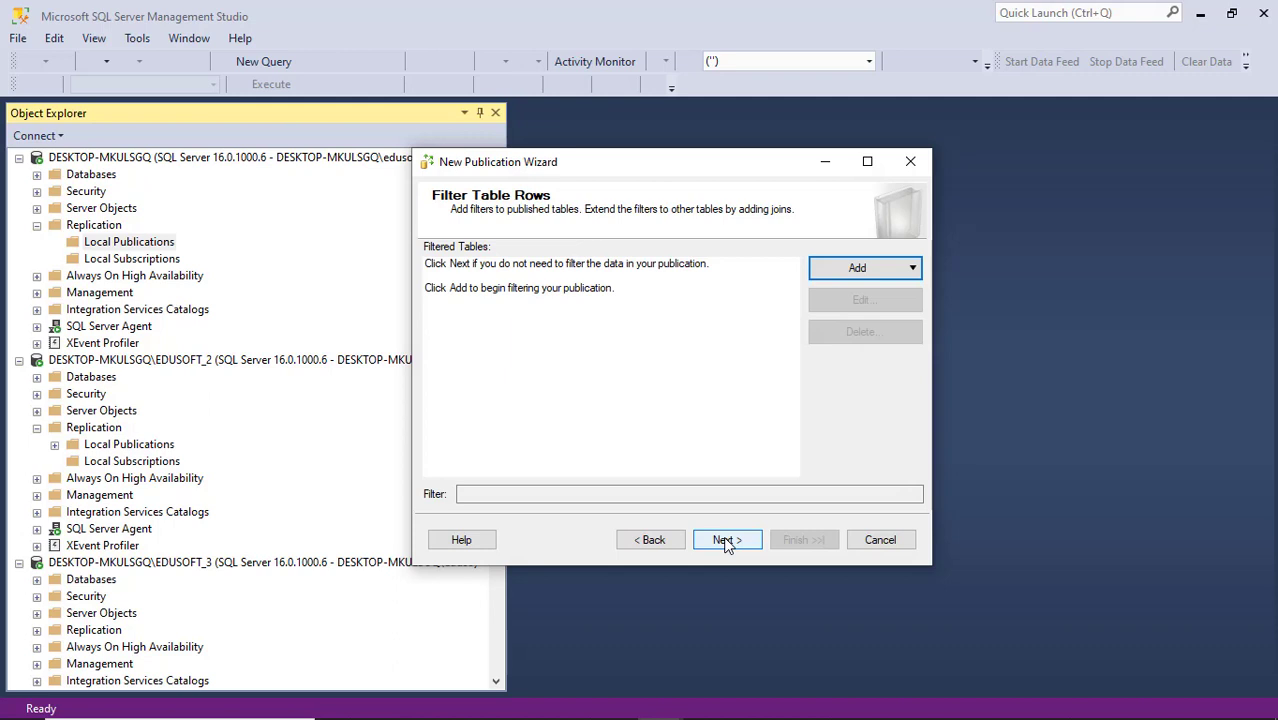
Skip row filters and create the snapshot immediately, with Snapshot Agent scheduling turned off.
left_click(730, 541)
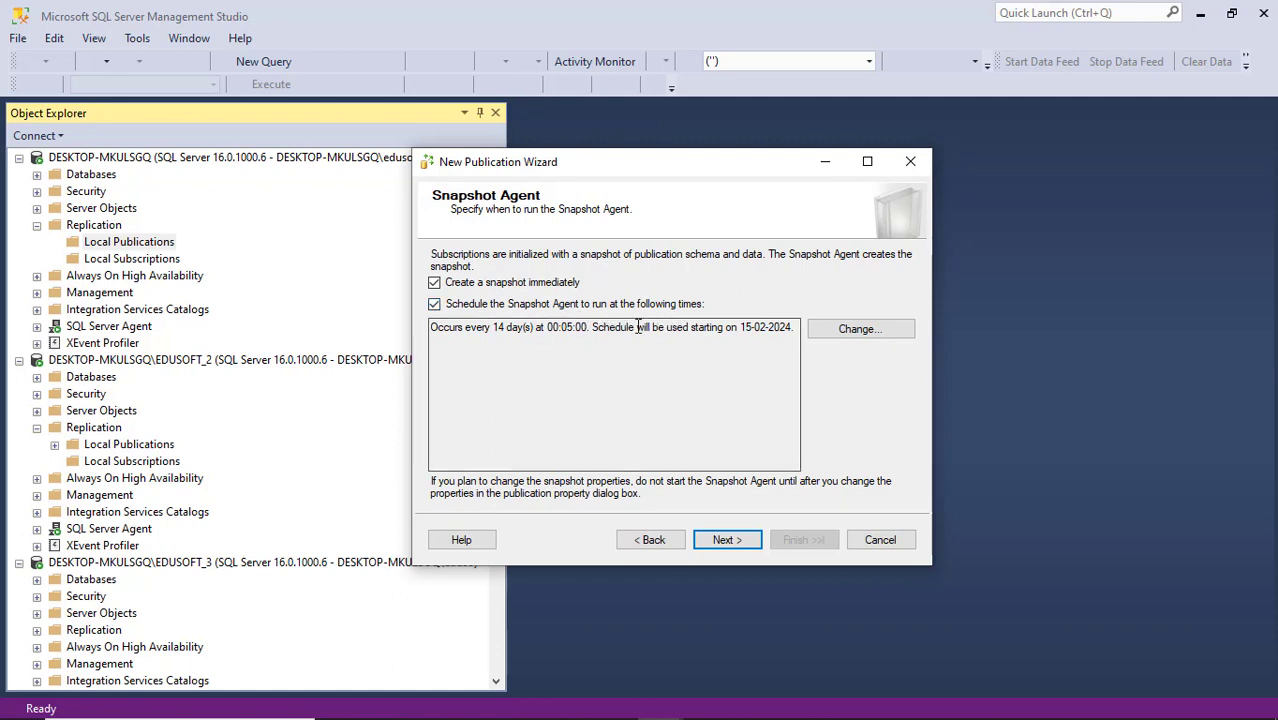
left_click(435, 305)
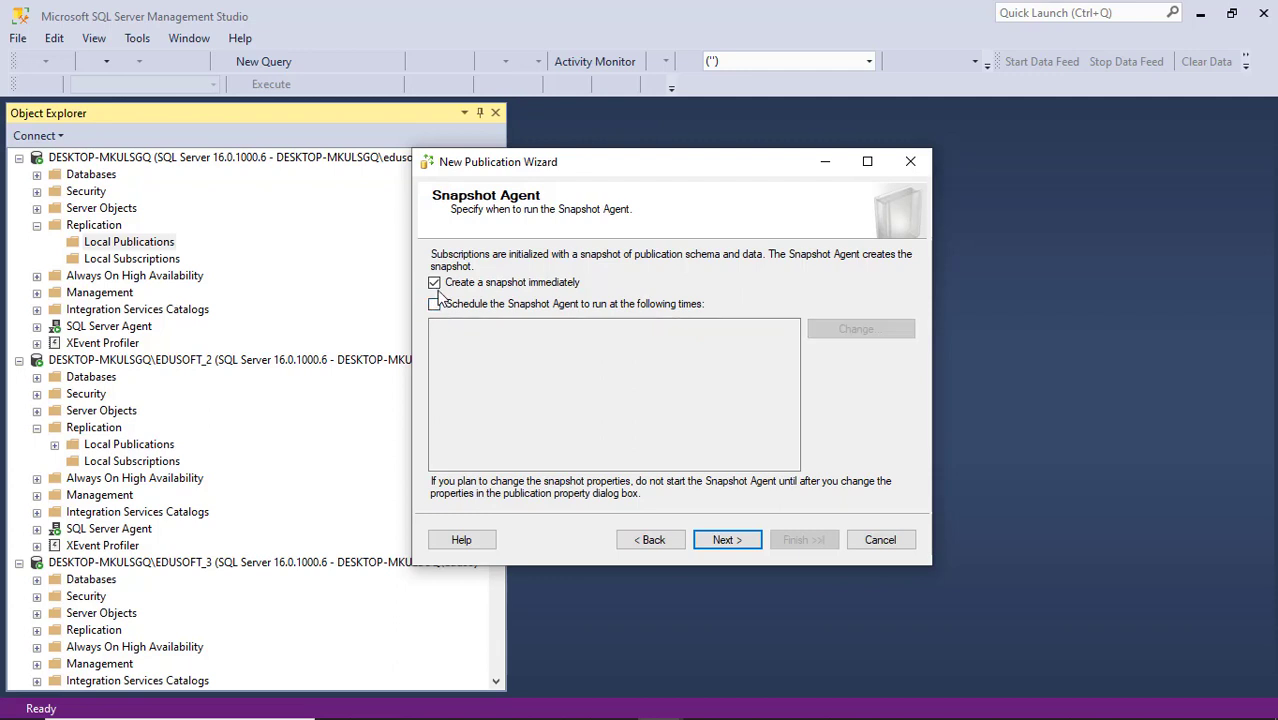
left_click(435, 305)
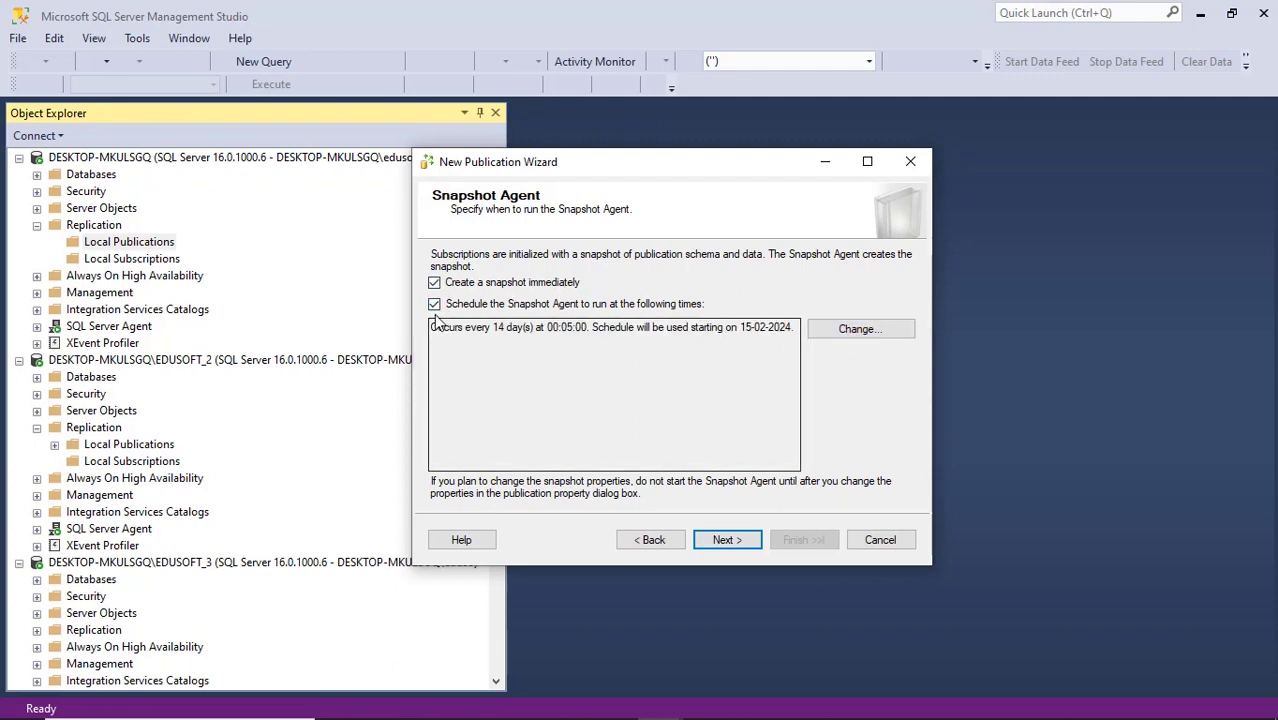
left_click(435, 306)
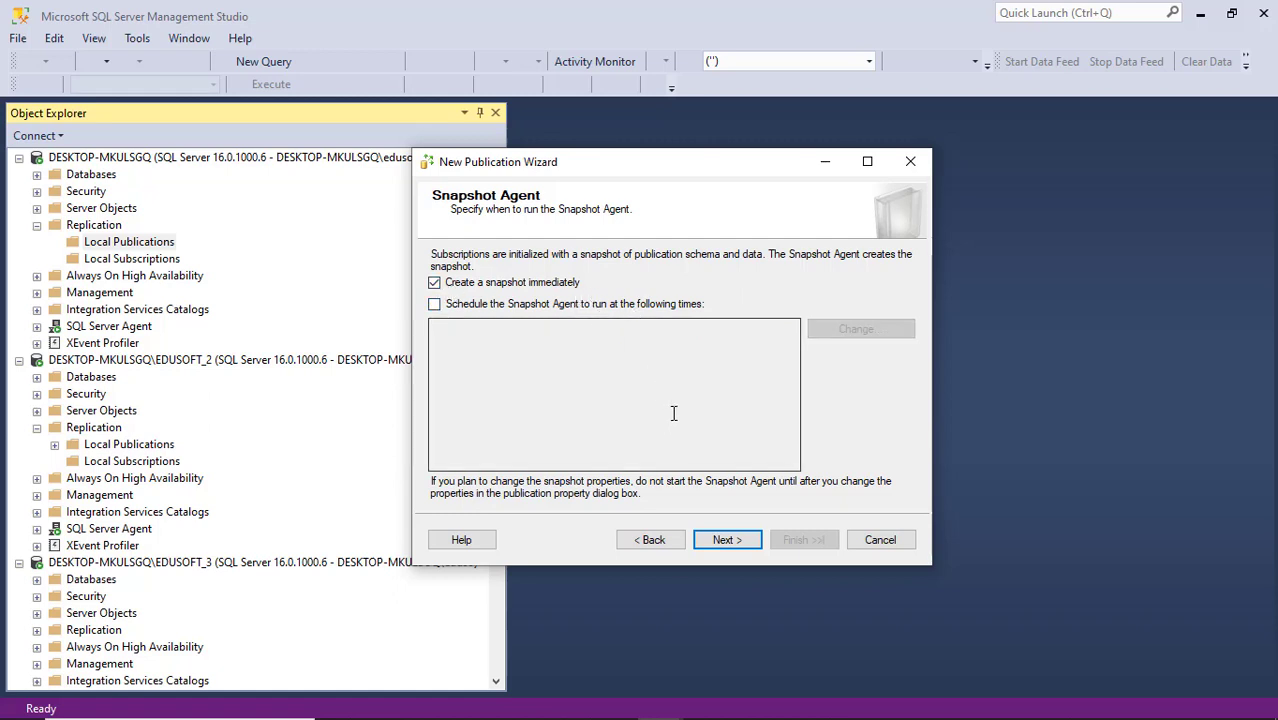
left_click(726, 540)
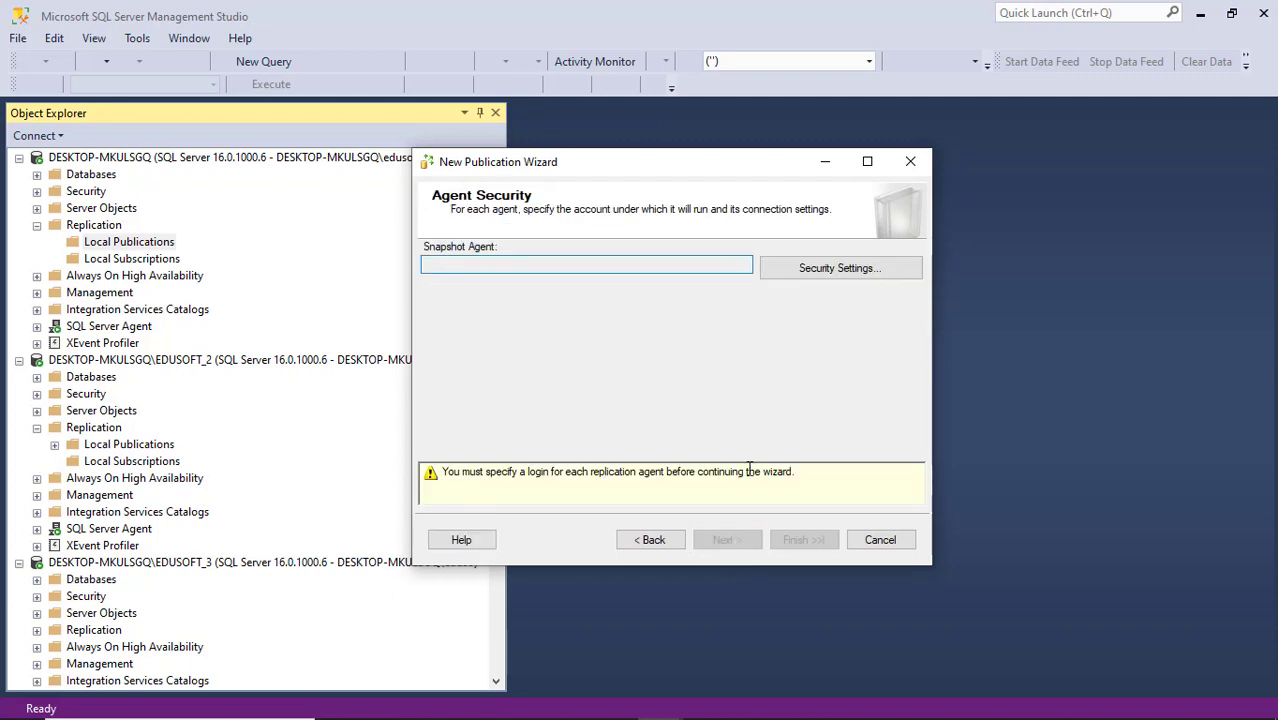
Enter the machine's Administrator account as the snapshot agent's process account, with password and confirmation.
left_click(816, 270)
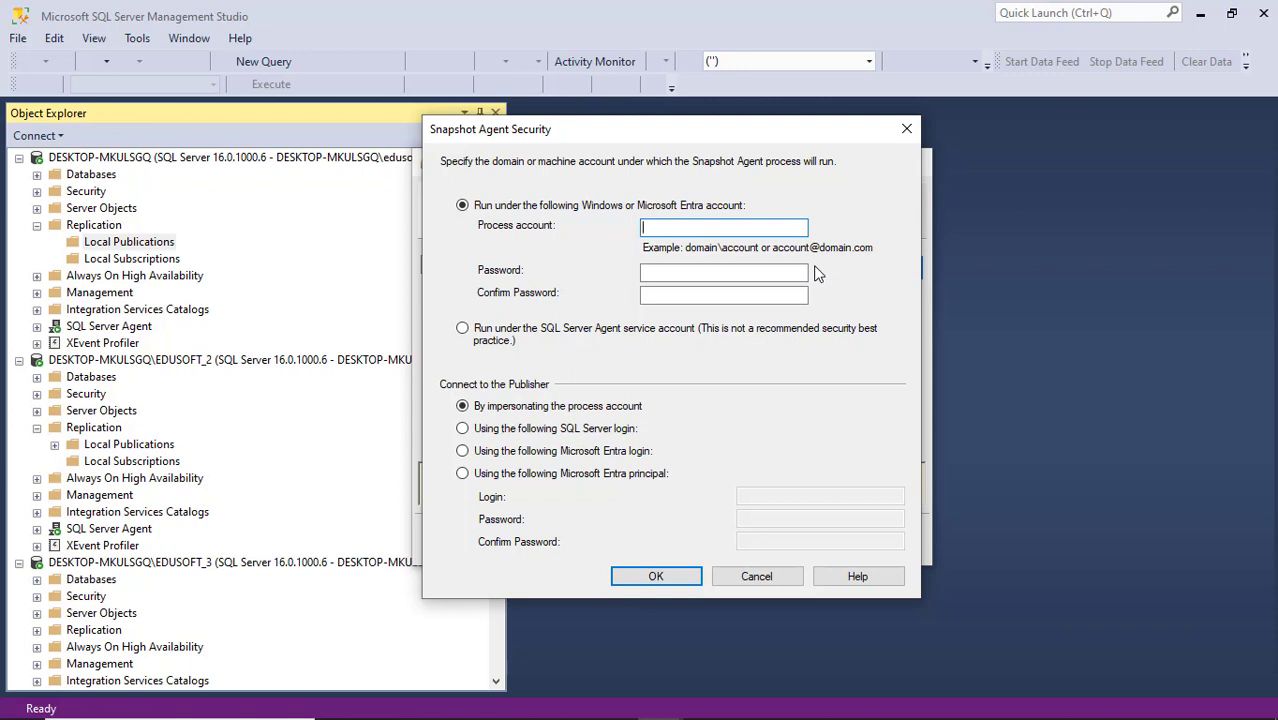
type("TOP-MKULSGQ\\A")
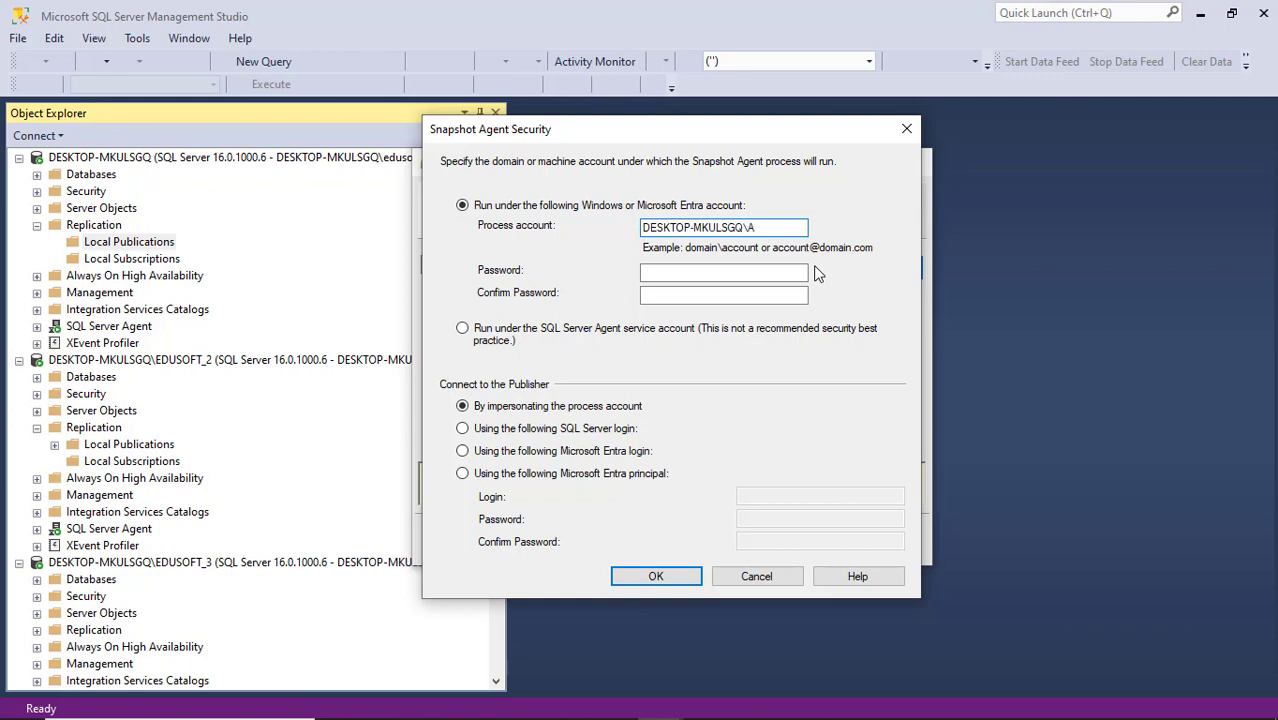
type("inistrator")
key("Tab")
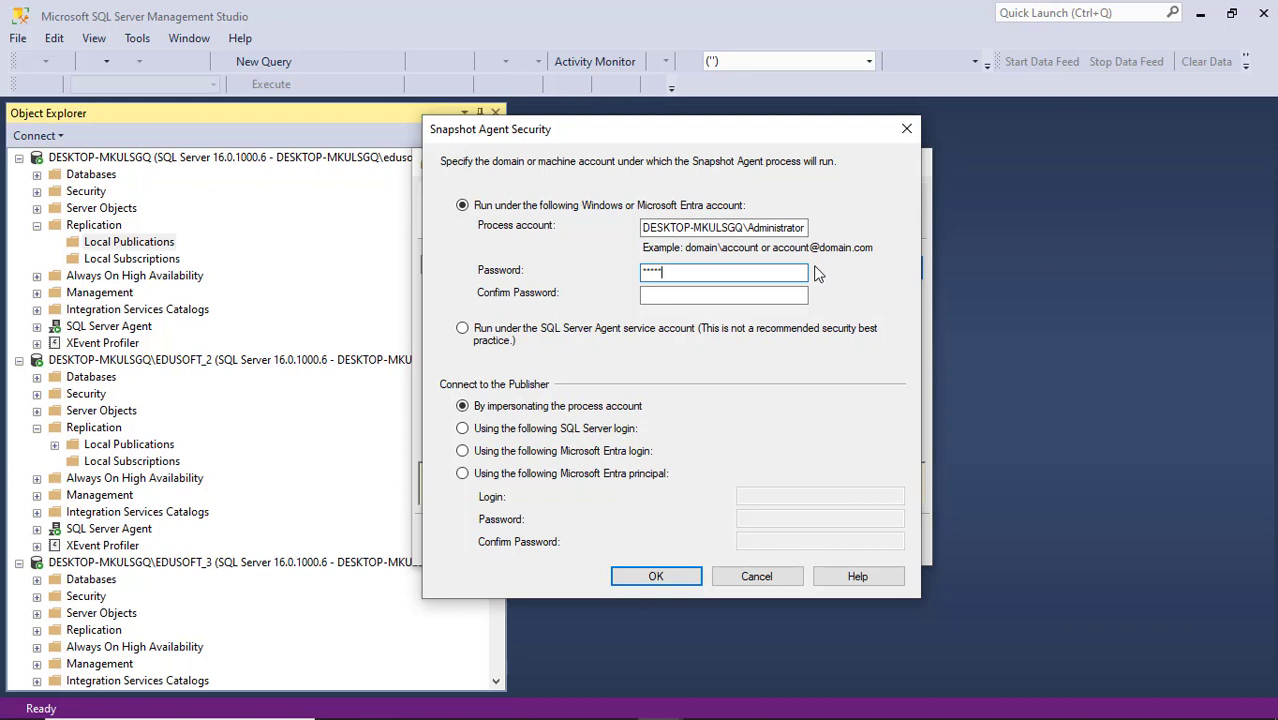
type("***")
key("Tab")
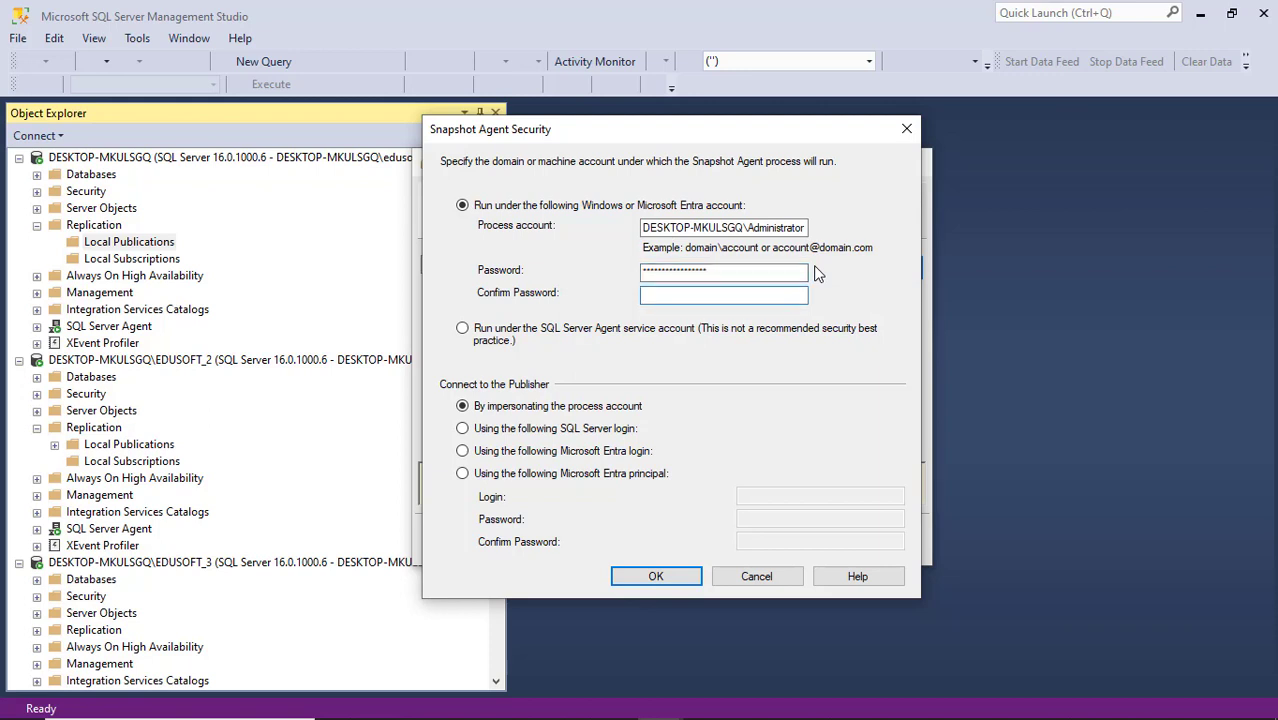
type("**")
type("***********")
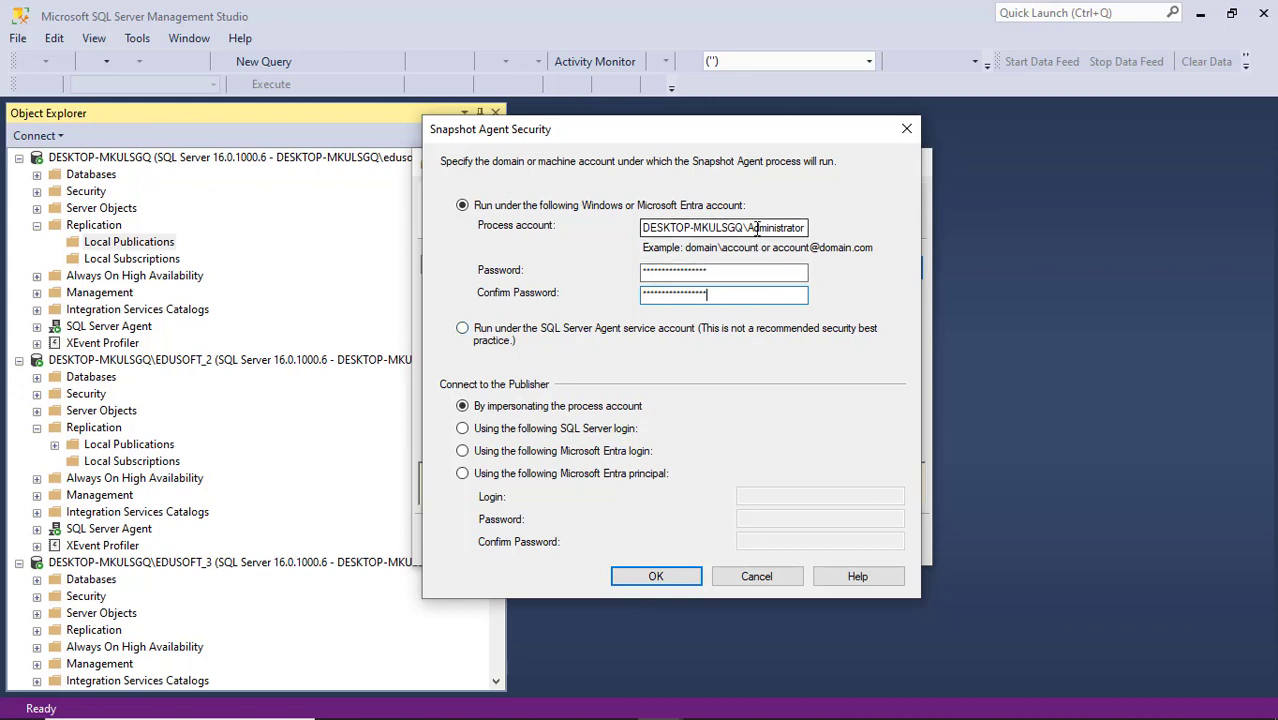
Review the Administrator account name and confirm the Snapshot Agent Security settings.
left_click_drag(756, 228, 811, 231)
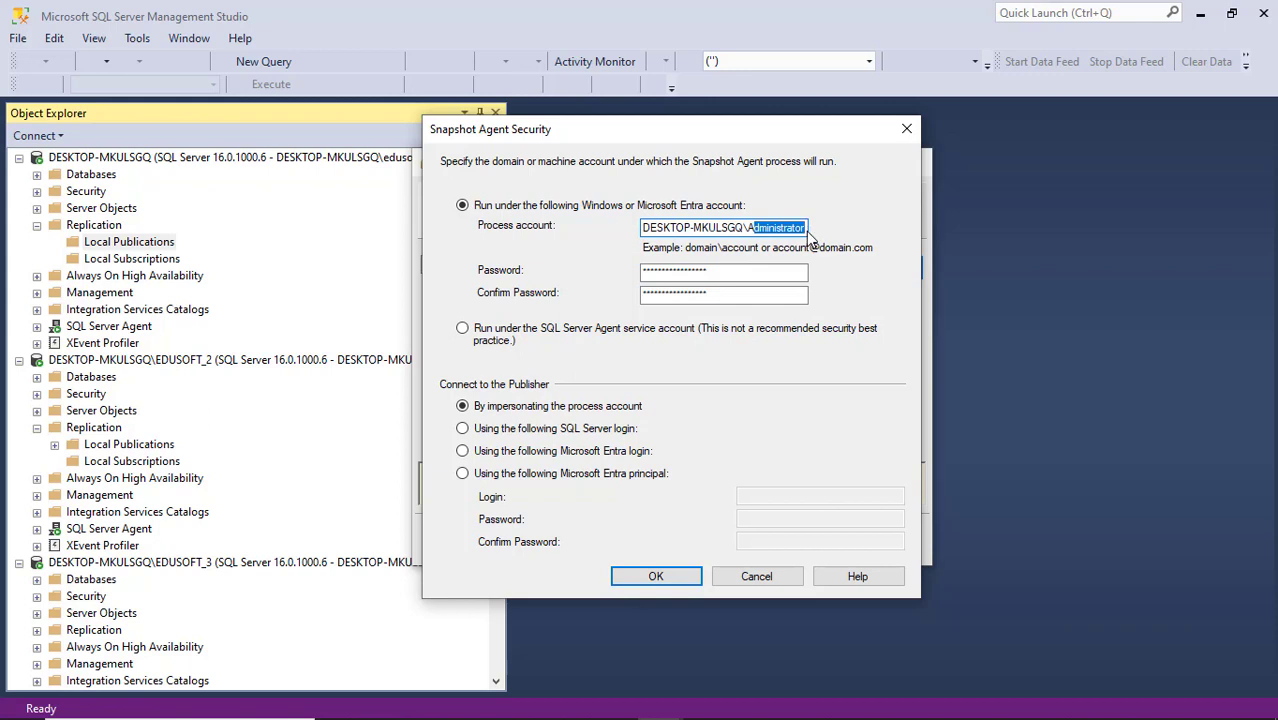
left_click(808, 229)
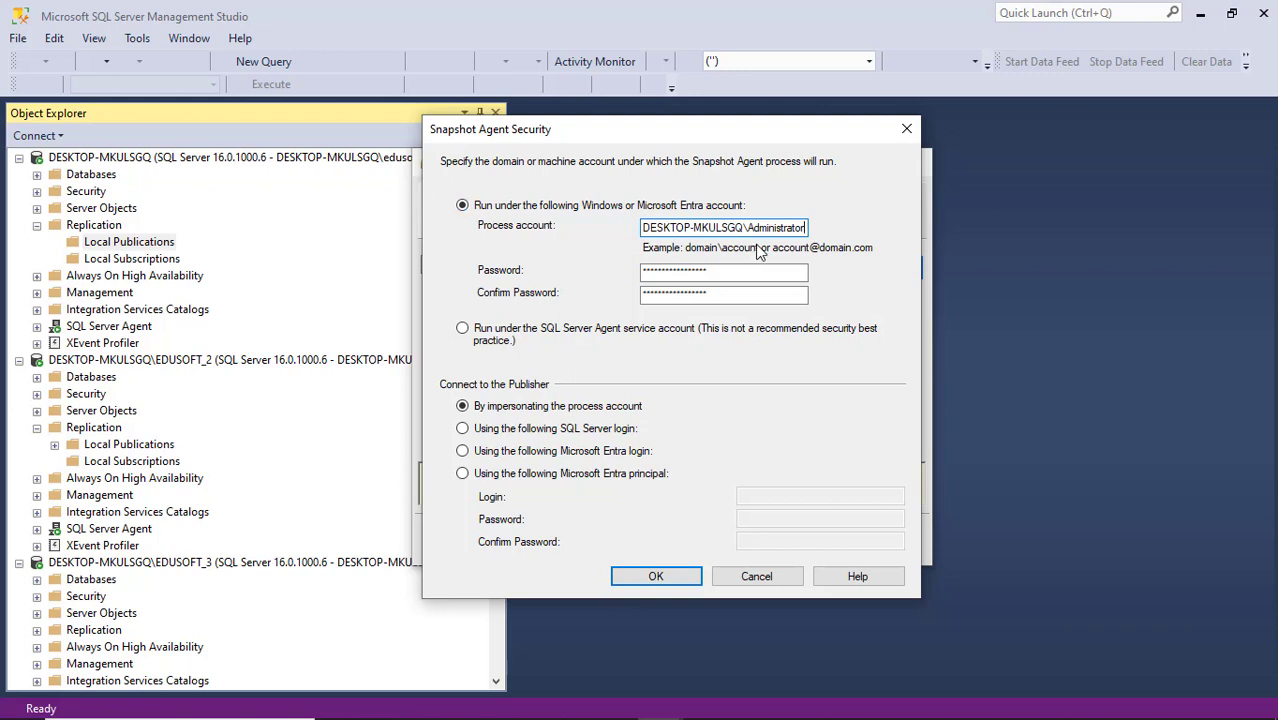
left_click_drag(748, 228, 808, 229)
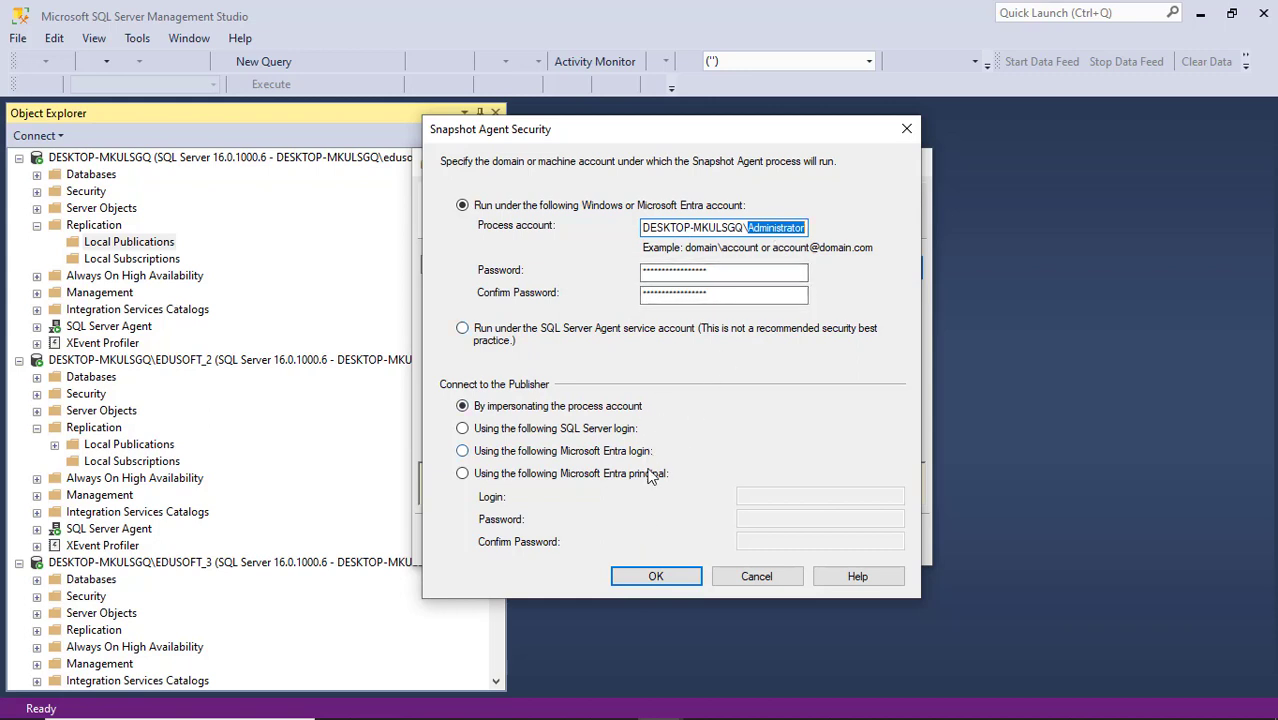
left_click(641, 583)
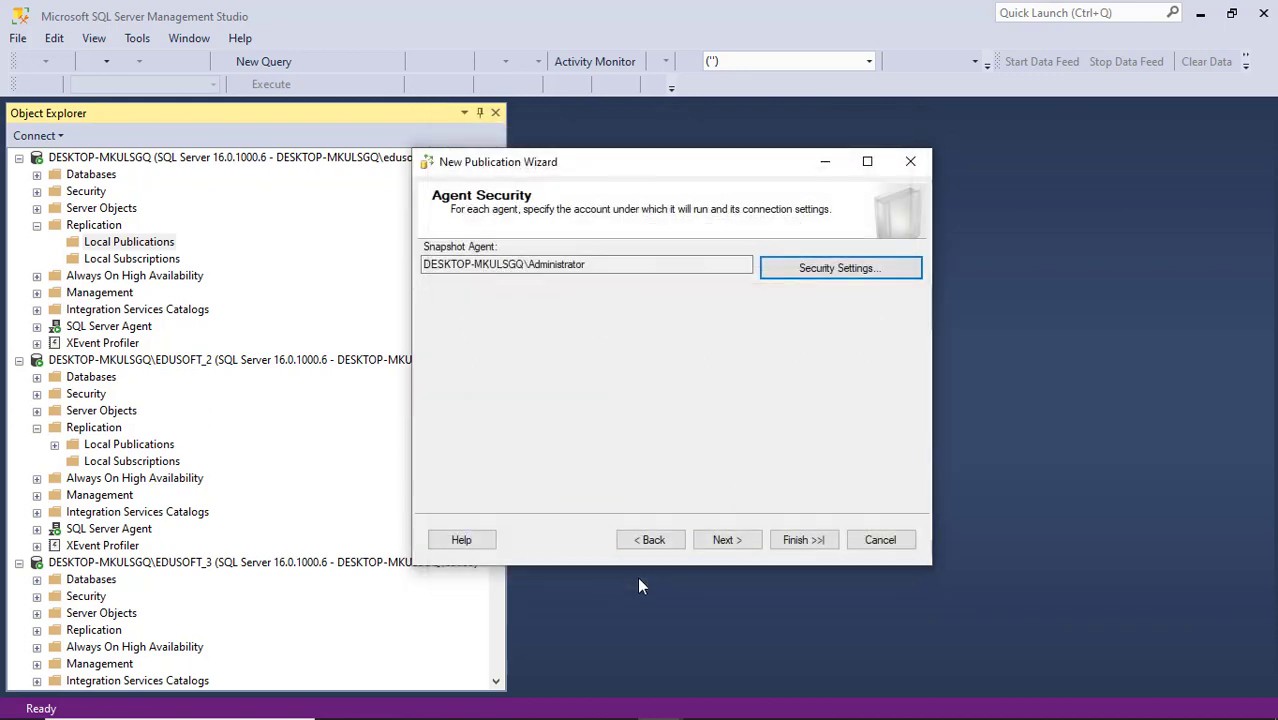
Name the publication school_pub, finish the wizard, and close it after all actions succeed.
left_click(740, 540)
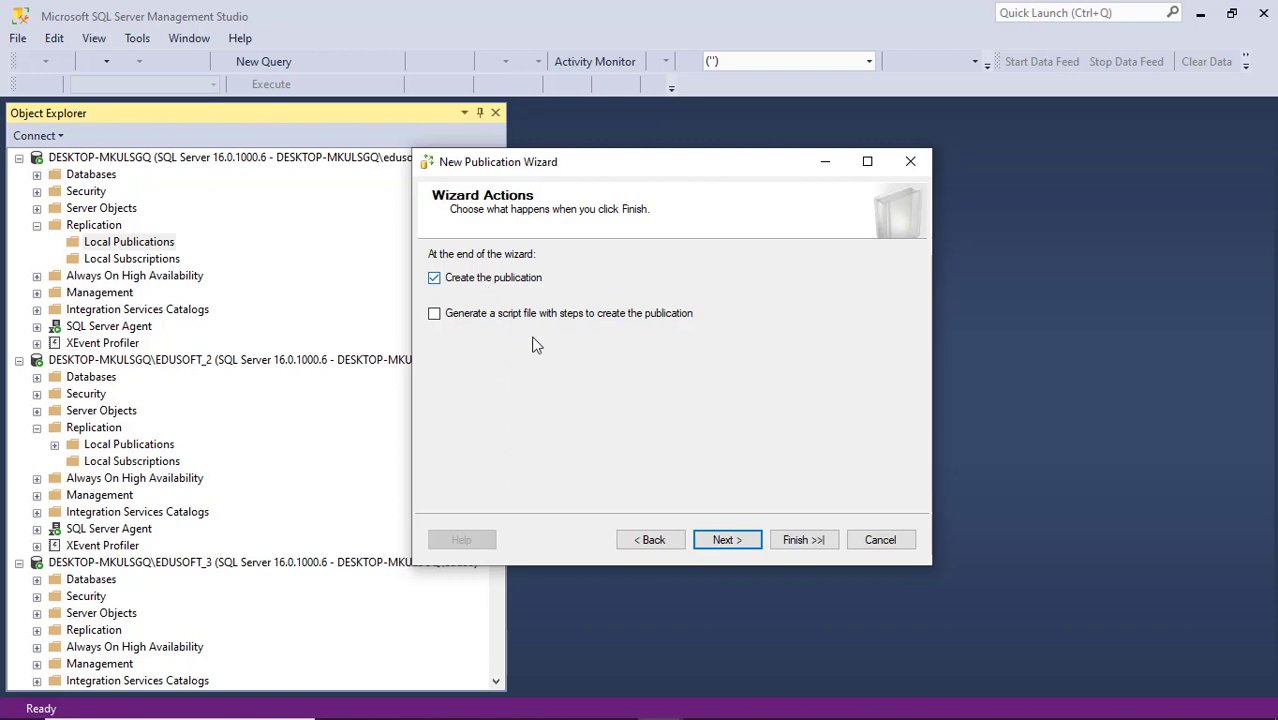
left_click(729, 538)
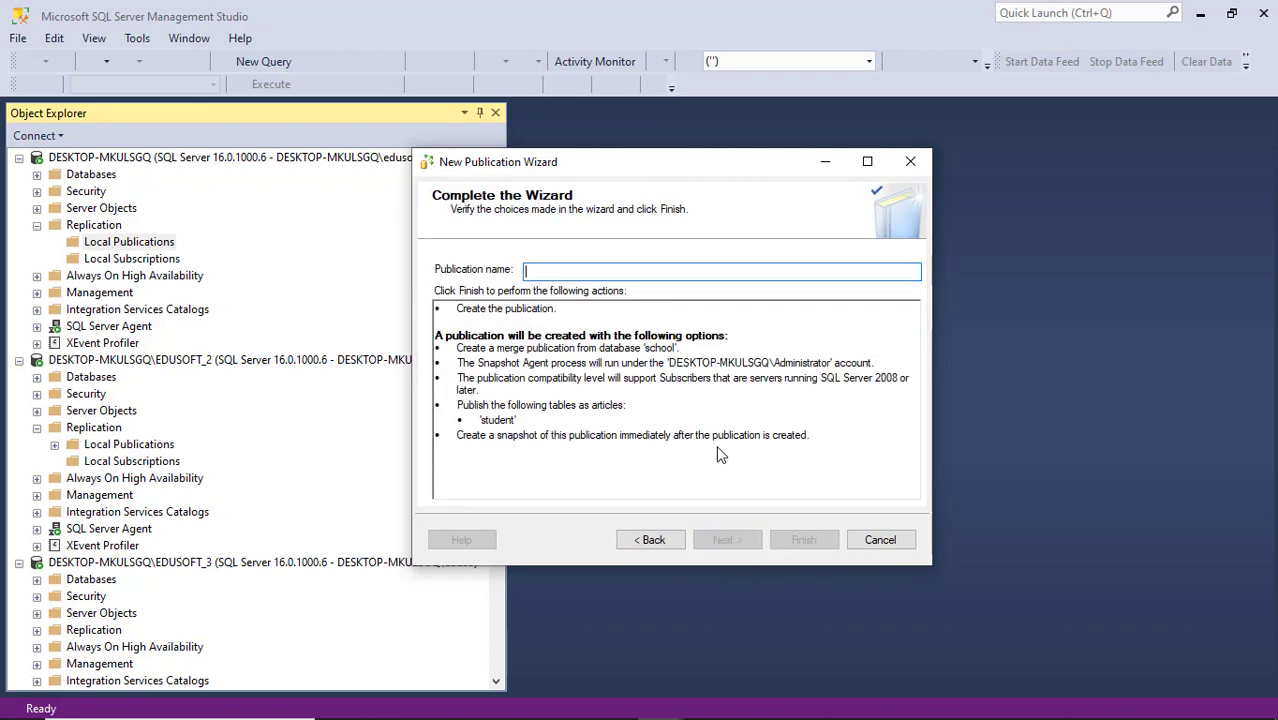
type("sch")
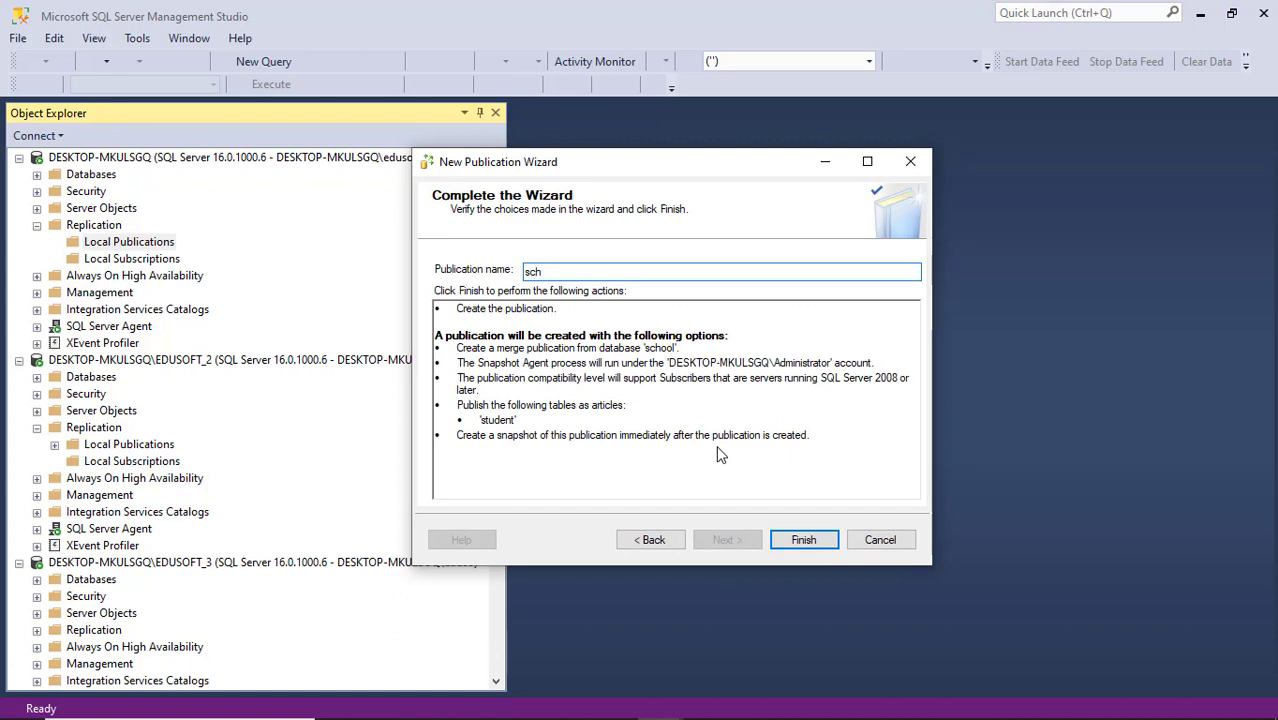
type("ool_pub")
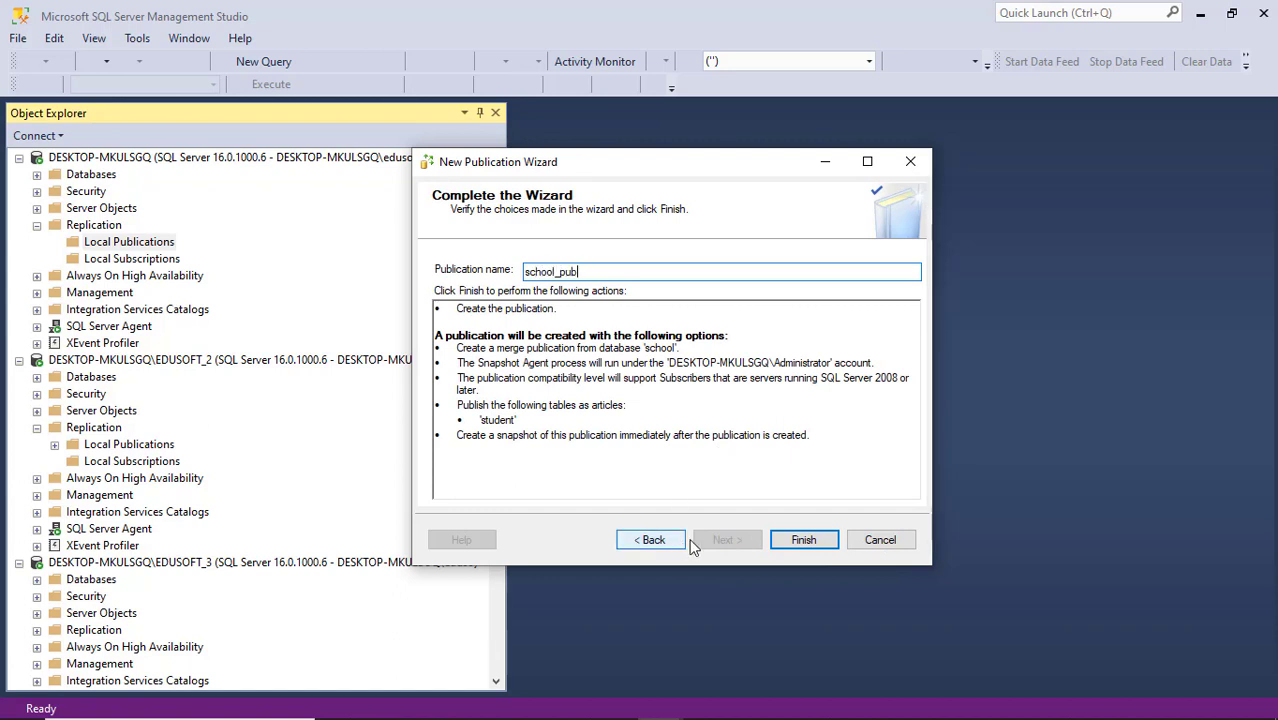
left_click(801, 541)
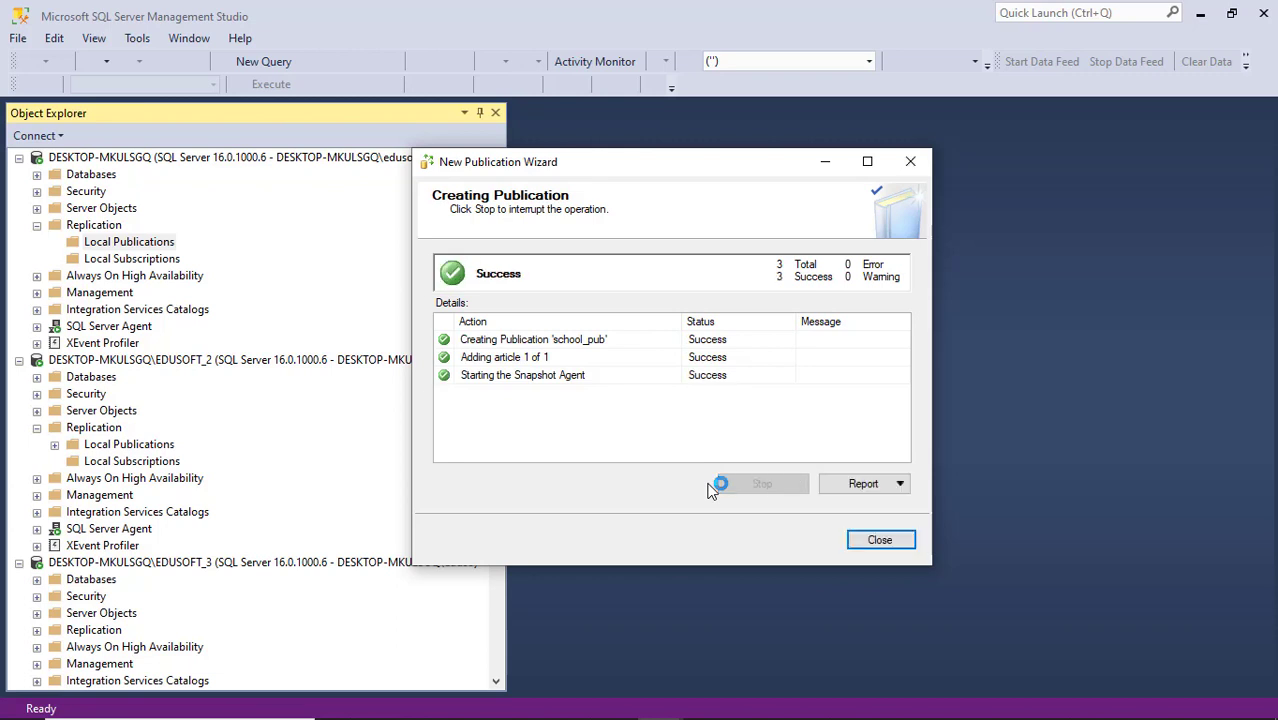
left_click(864, 540)
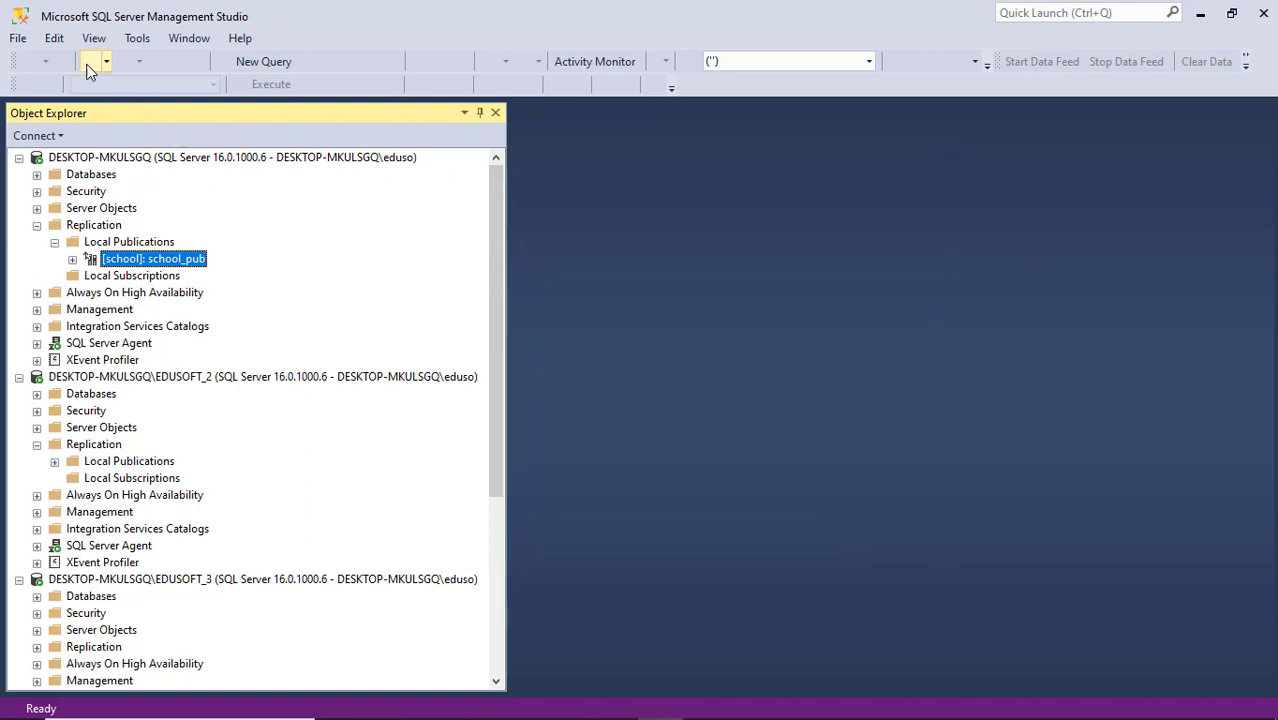
Open a blank SQLQuery1.sql query window connected to the master database.
left_click(54, 40)
left_click(54, 40)
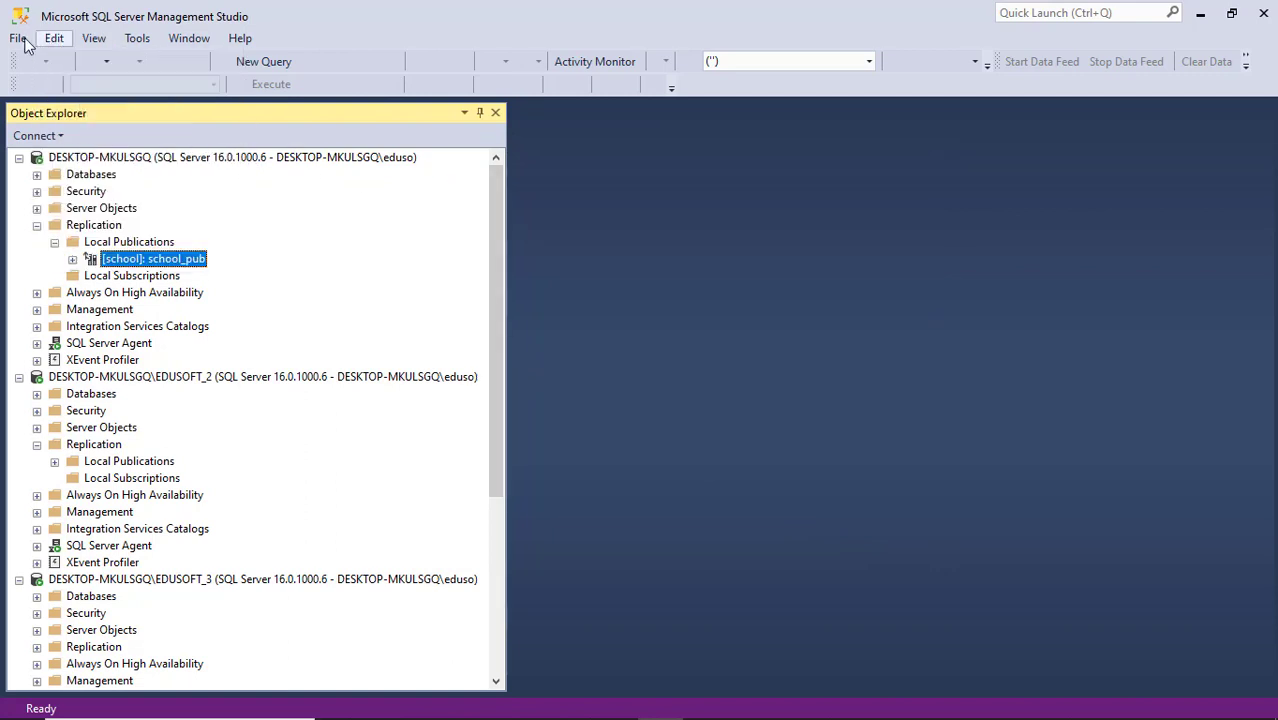
left_click(18, 38)
mouse_move(497, 202)
left_mouse_down()
mouse_move(501, 232)
mouse_move(503, 190)
left_mouse_up()
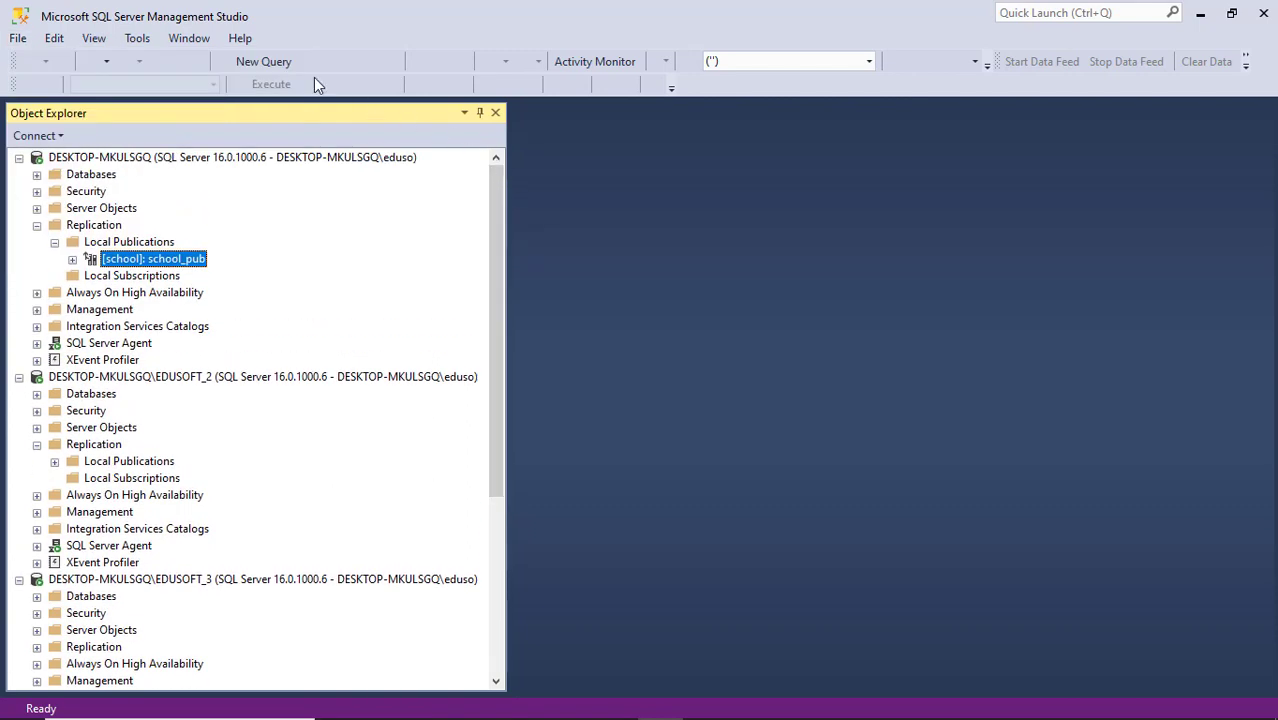
left_click(278, 62)
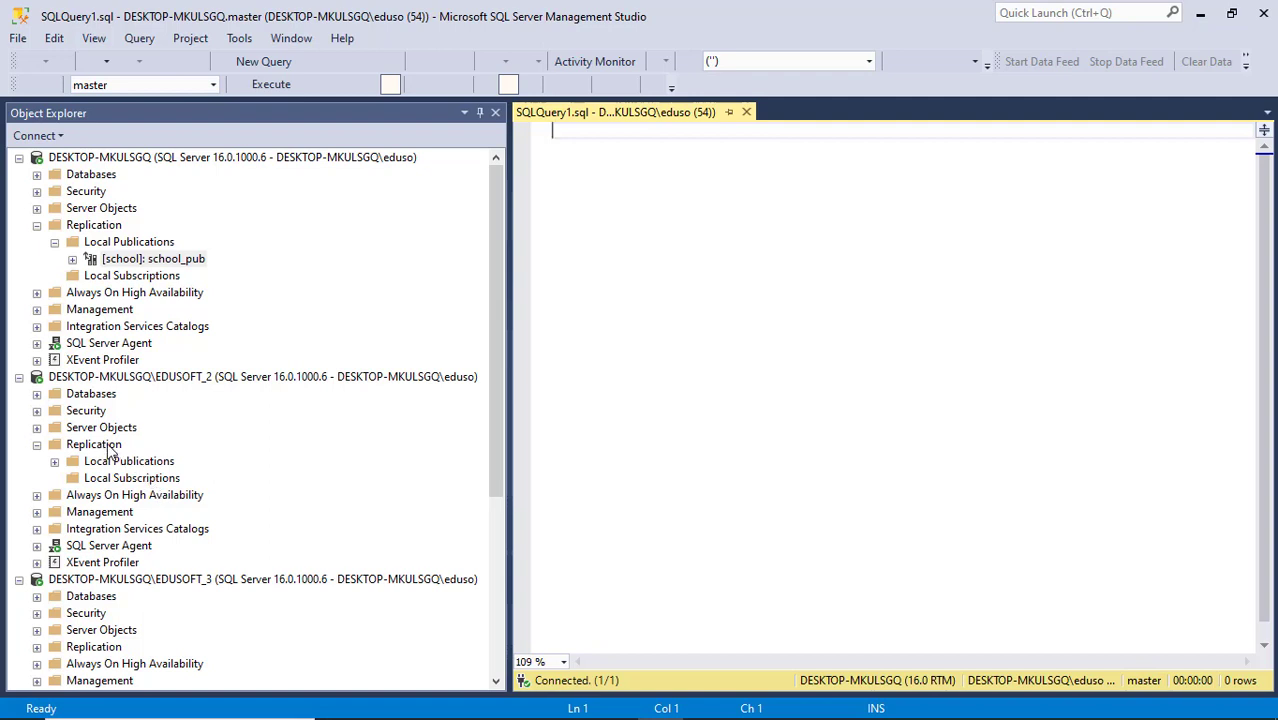
Launch the New Subscription Wizard for EDUSOFT_2's Local Subscriptions and pass the welcome page.
left_click(105, 480)
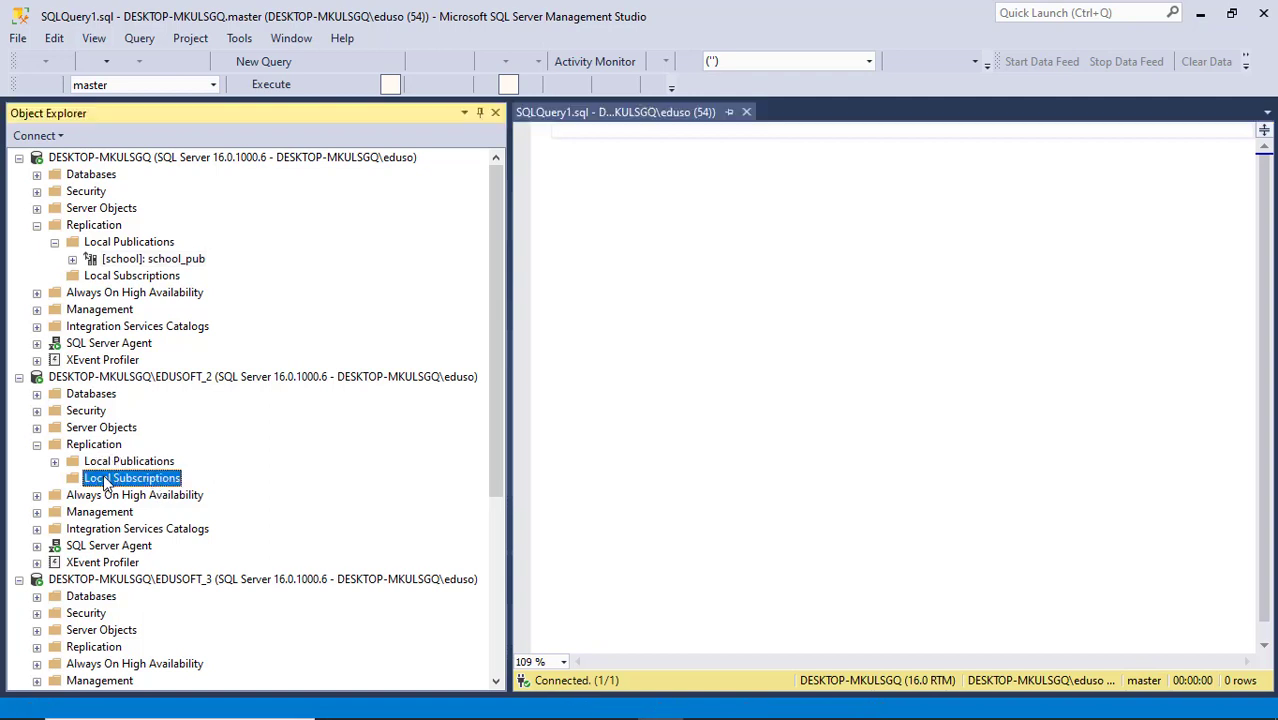
right_click(105, 480)
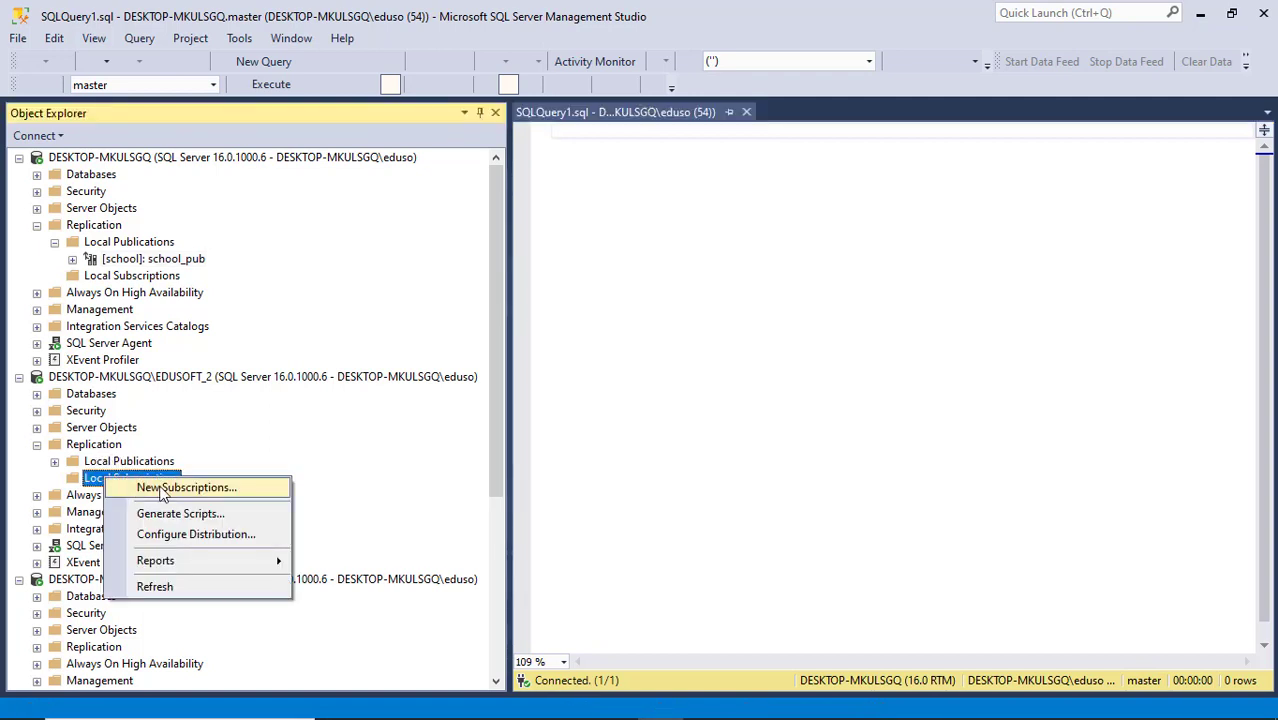
left_click(160, 489)
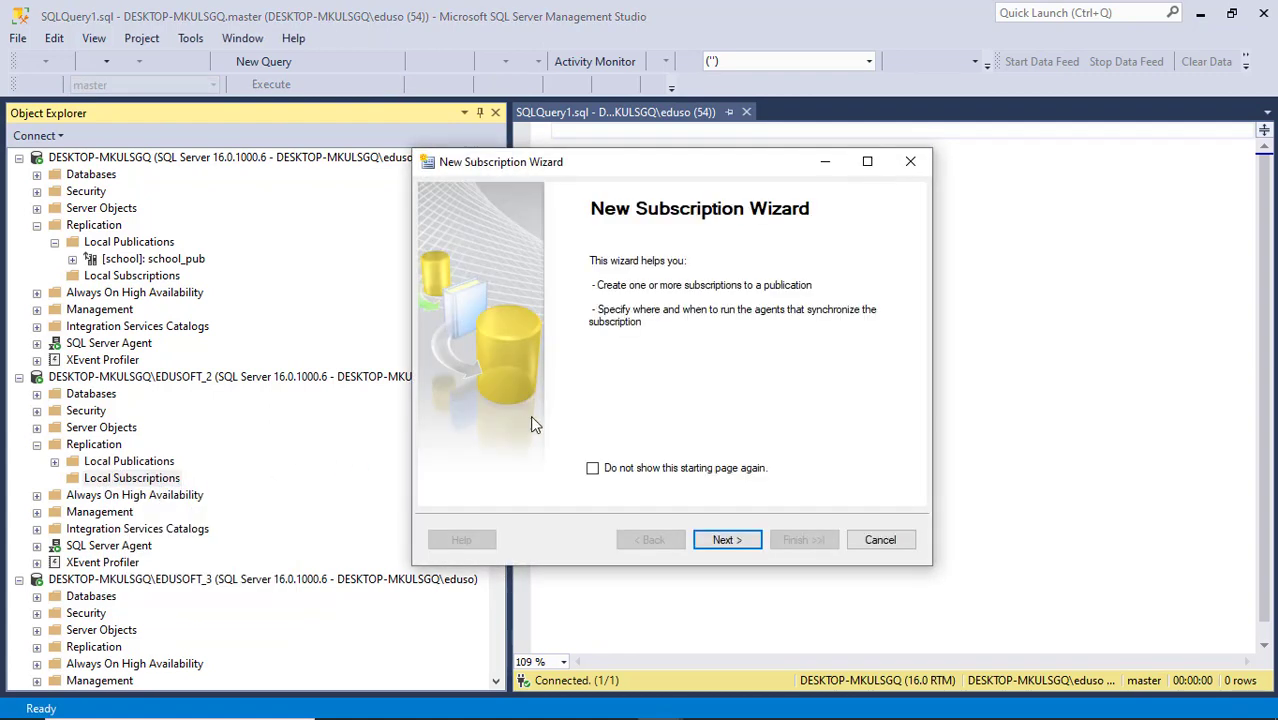
left_click(727, 545)
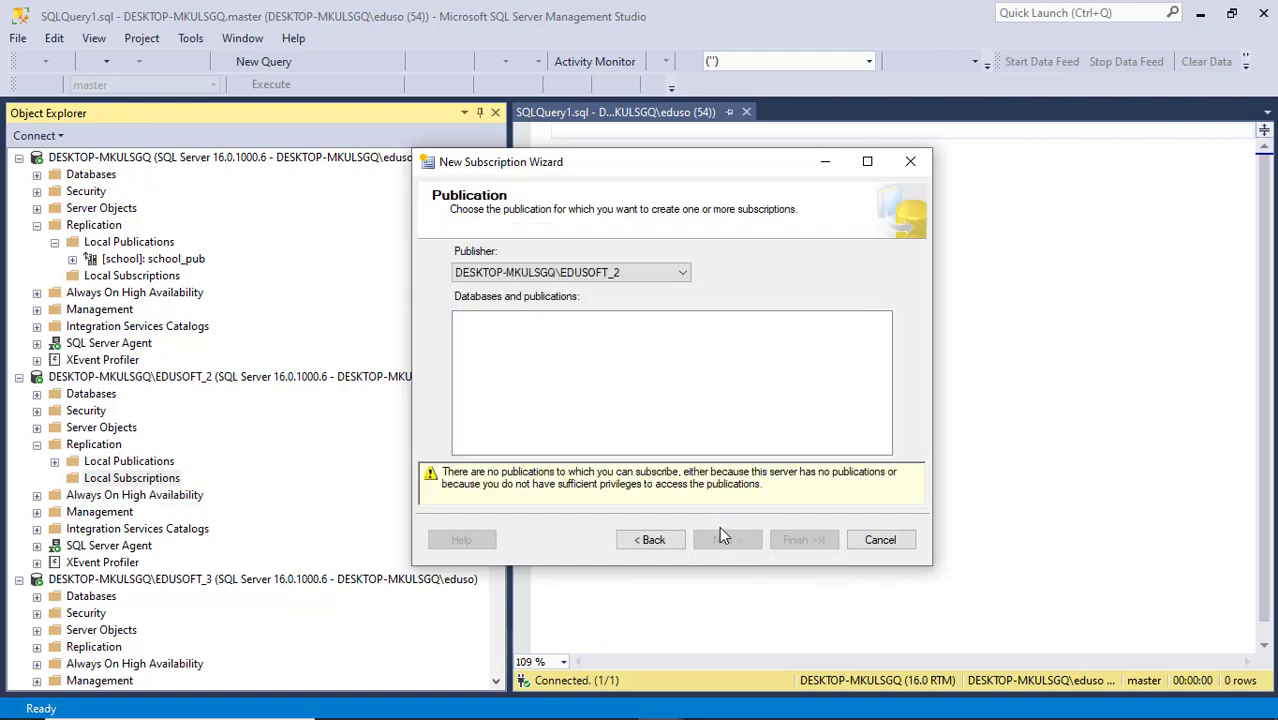
Switch to the File Explorer window showing the EDUSOFT_3 Log folder.
key("alt+Tab")
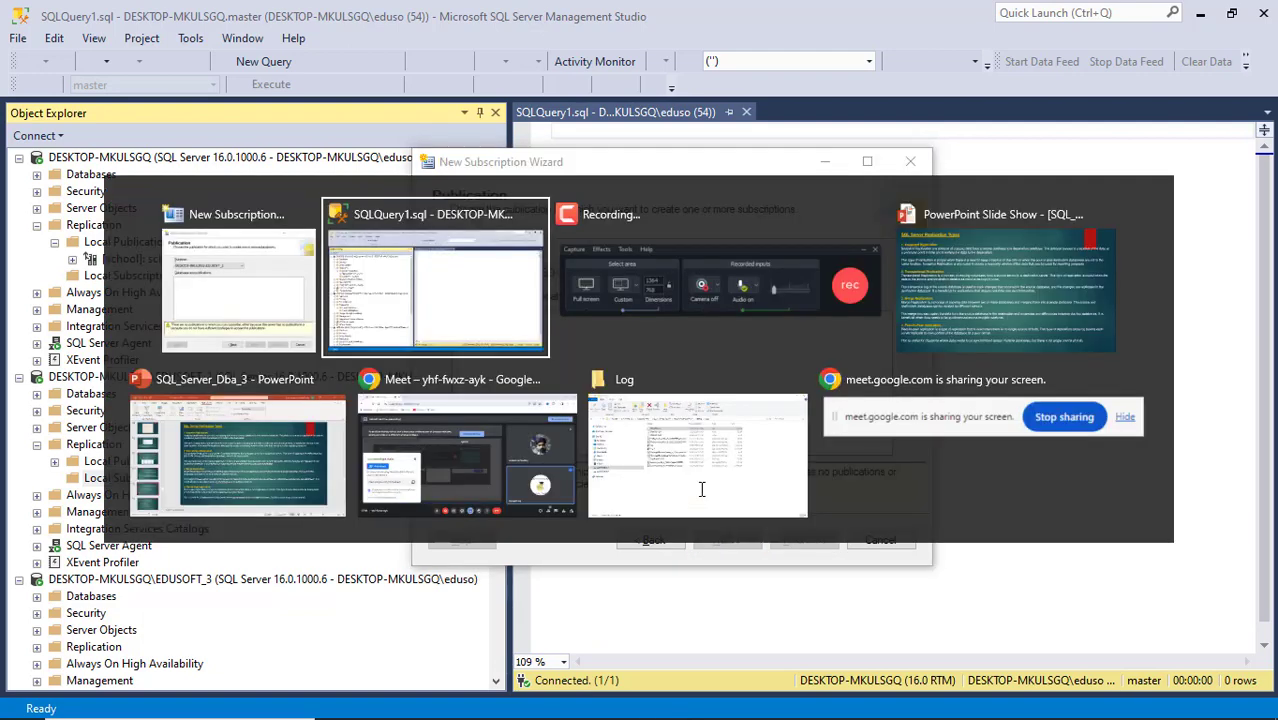
key("alt+Tab")
key("alt+Tab")
key("alt+Tab")
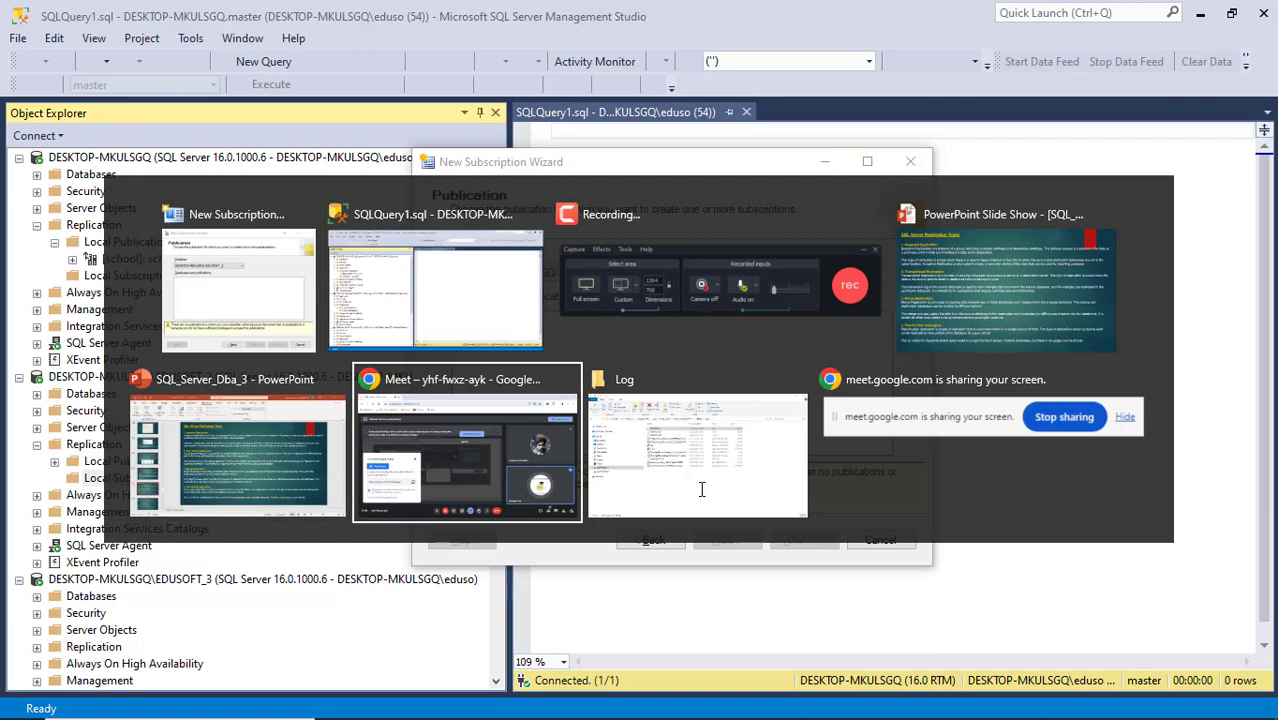
left_click(701, 489)
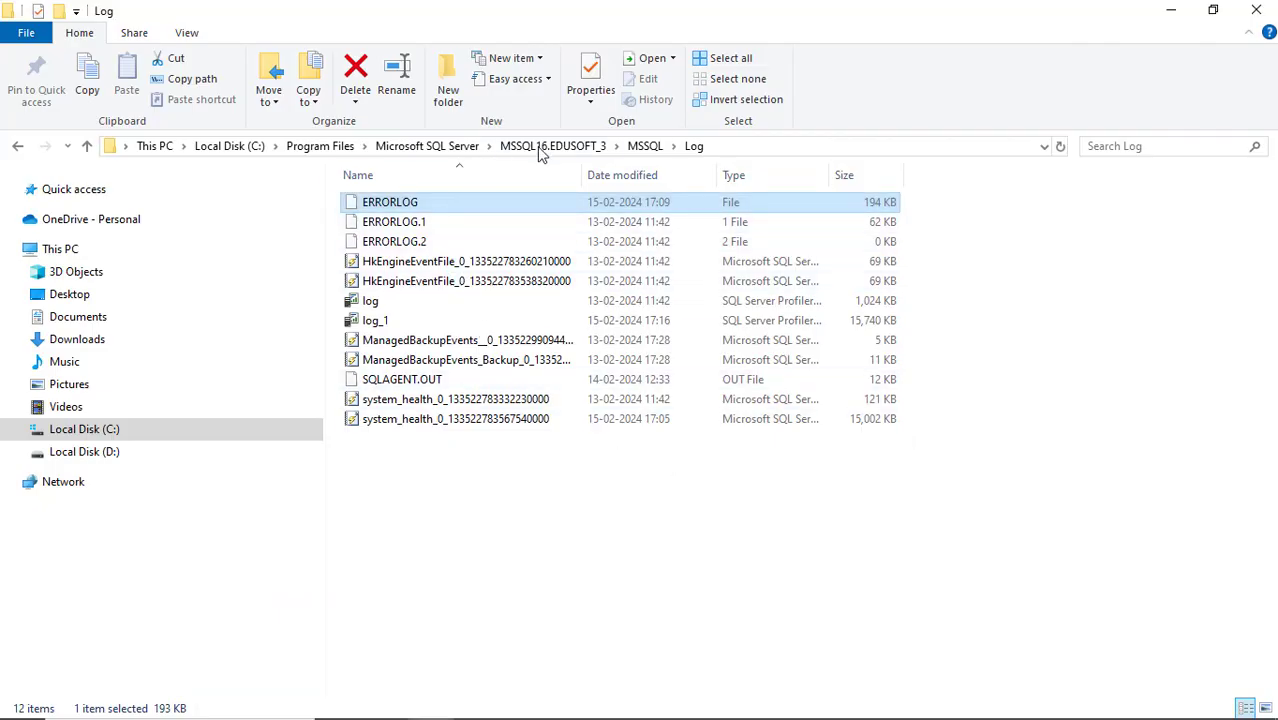
left_click(644, 147)
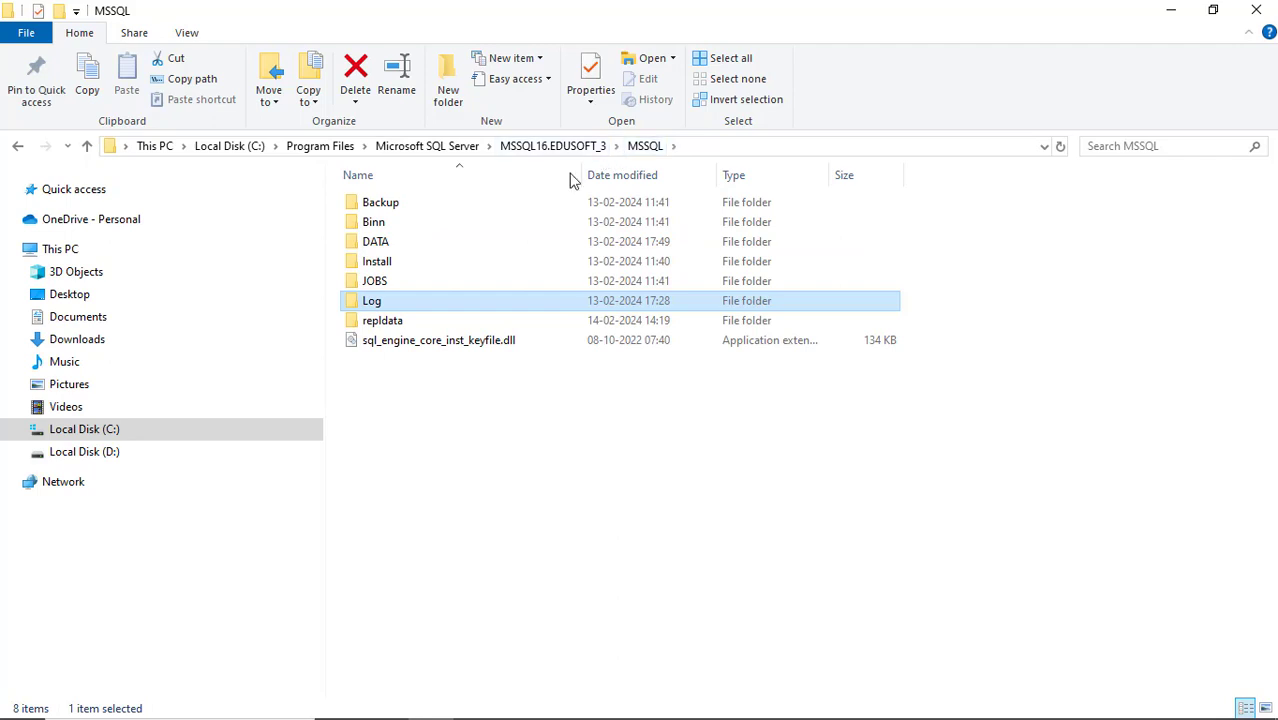
double_click(386, 321)
double_click(378, 207)
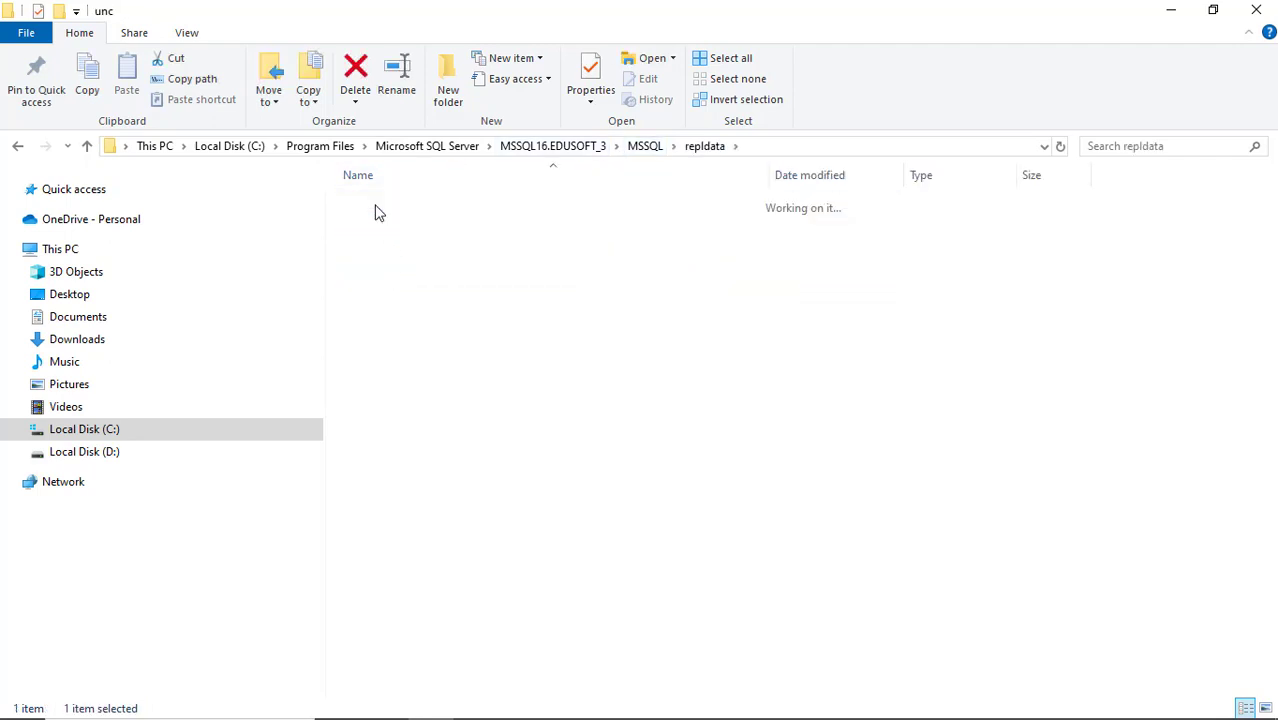
double_click(392, 210)
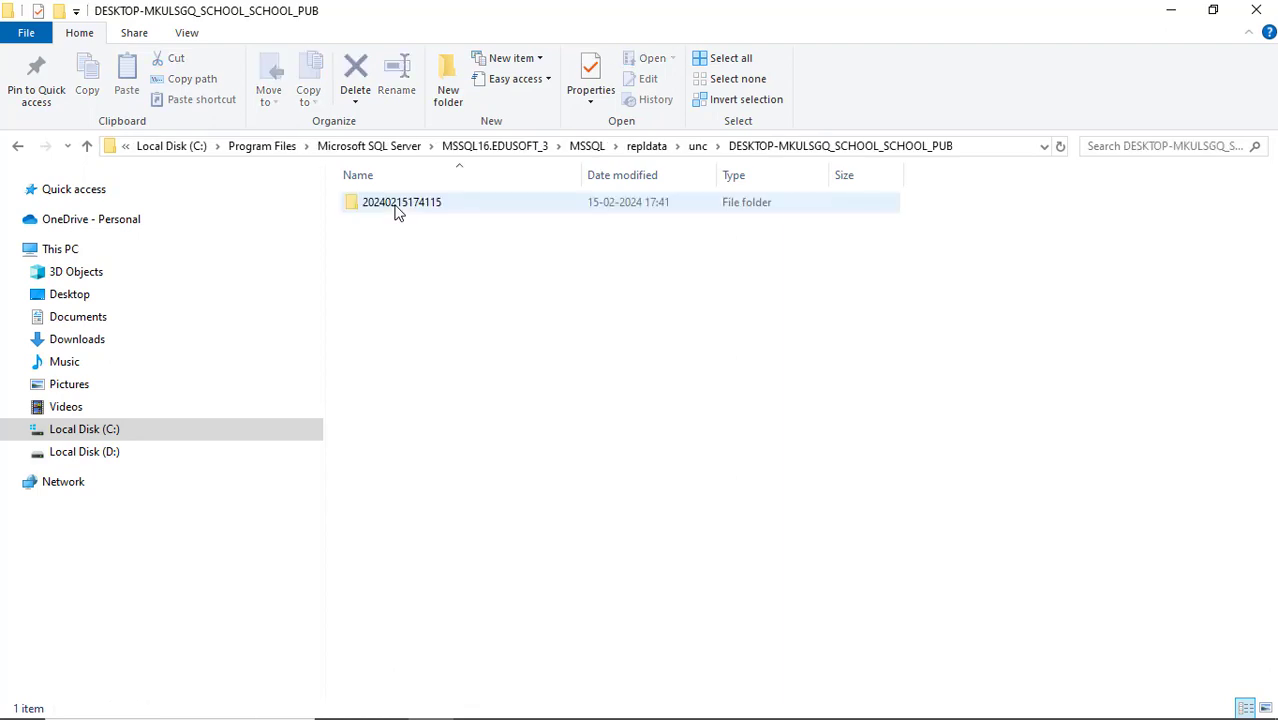
double_click(395, 209)
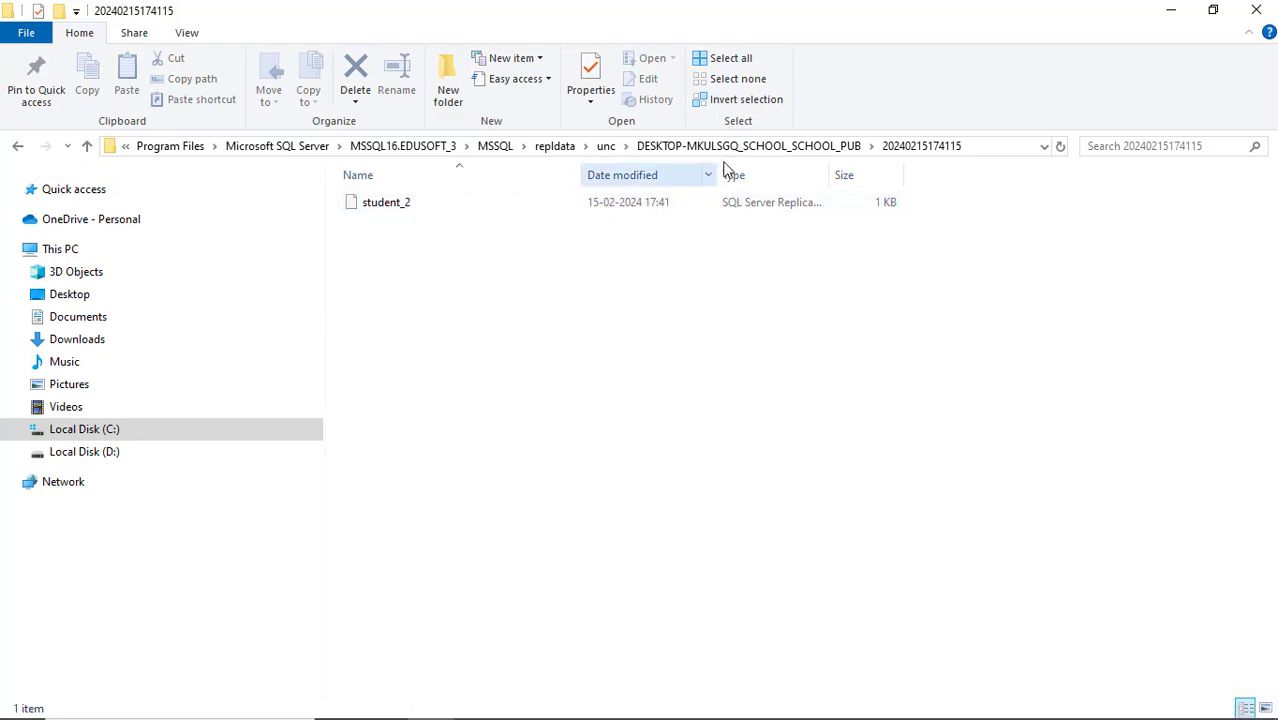
left_click(678, 158)
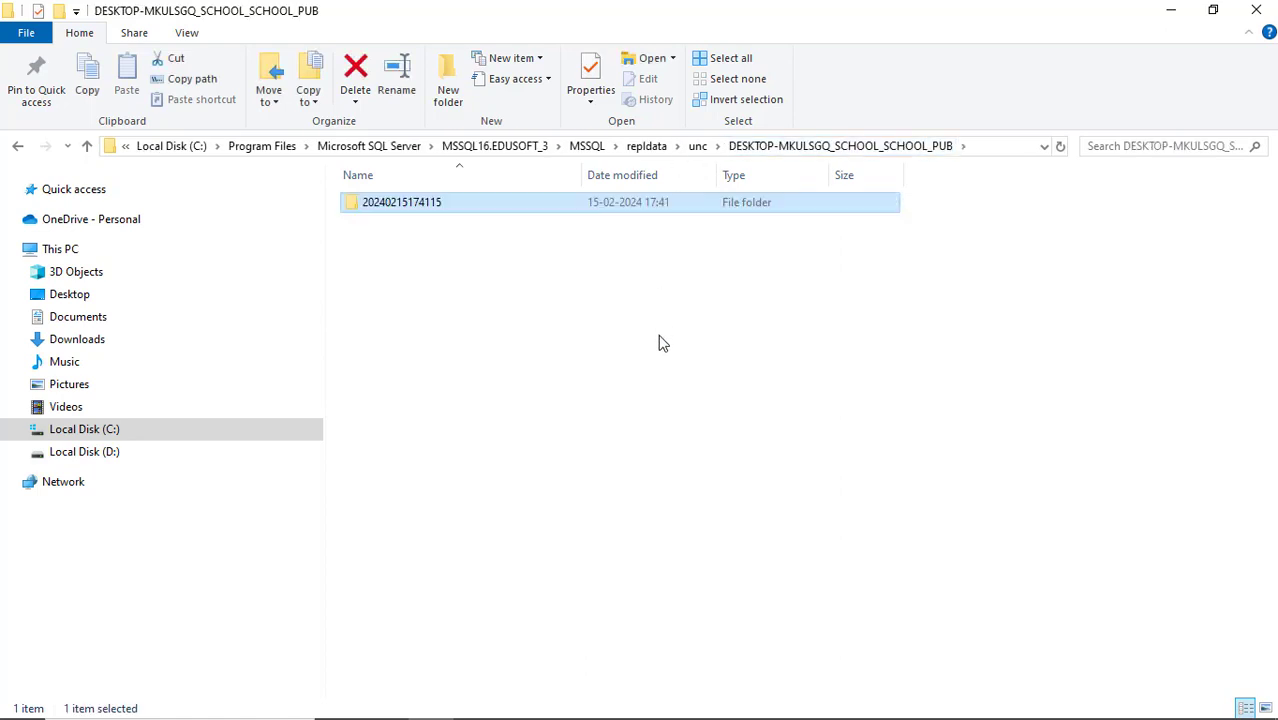
key("alt+Tab")
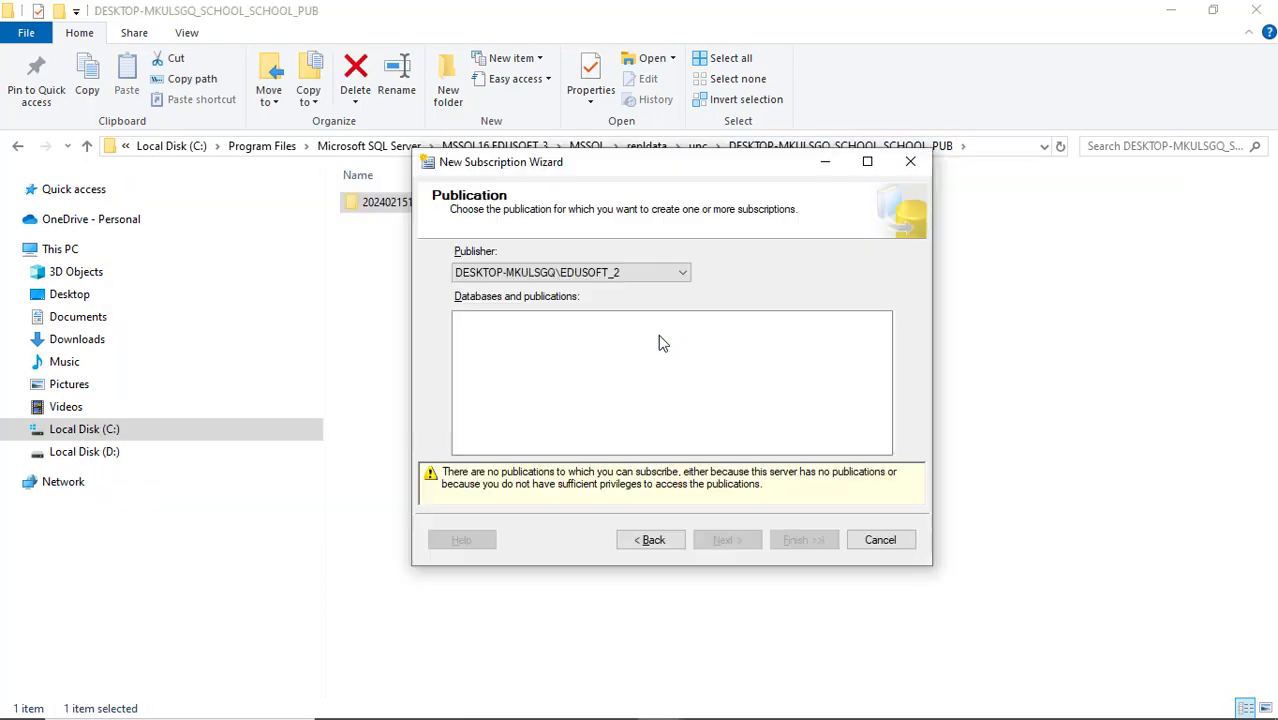
Connect the wizard to publisher DESKTOP-MKULSGQ and select the school_pub publication.
left_click(684, 276)
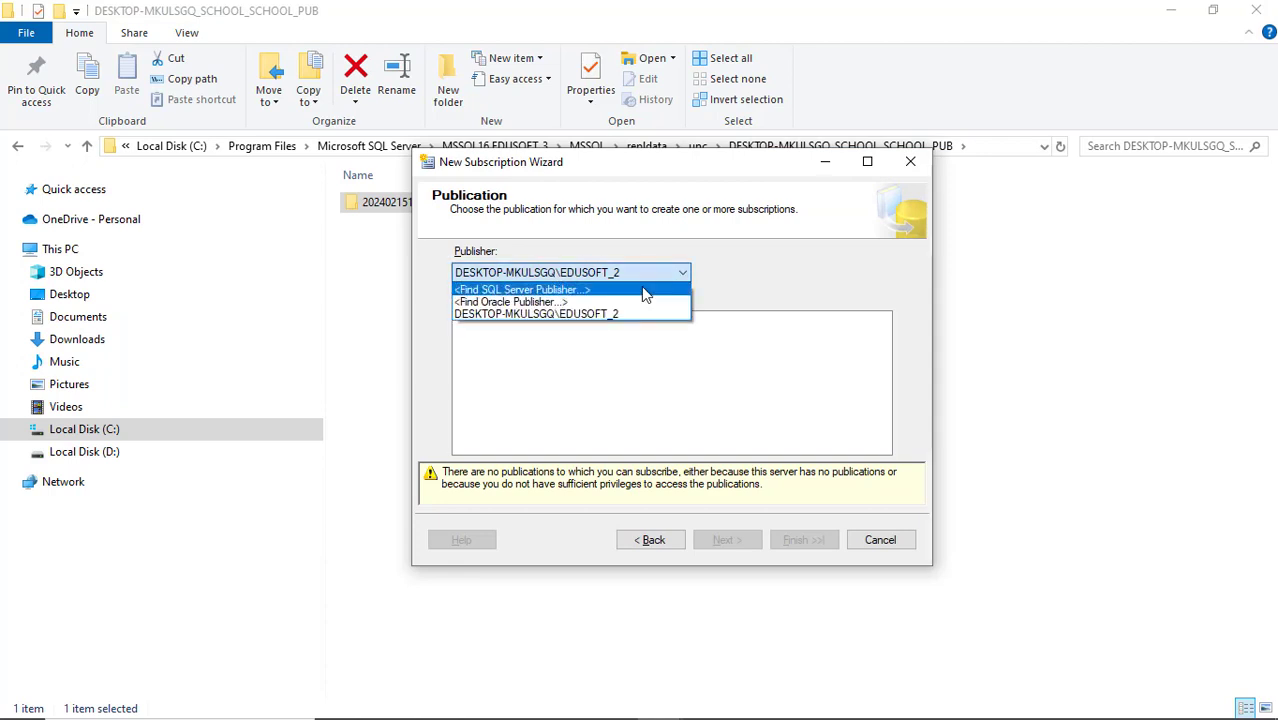
left_click(606, 291)
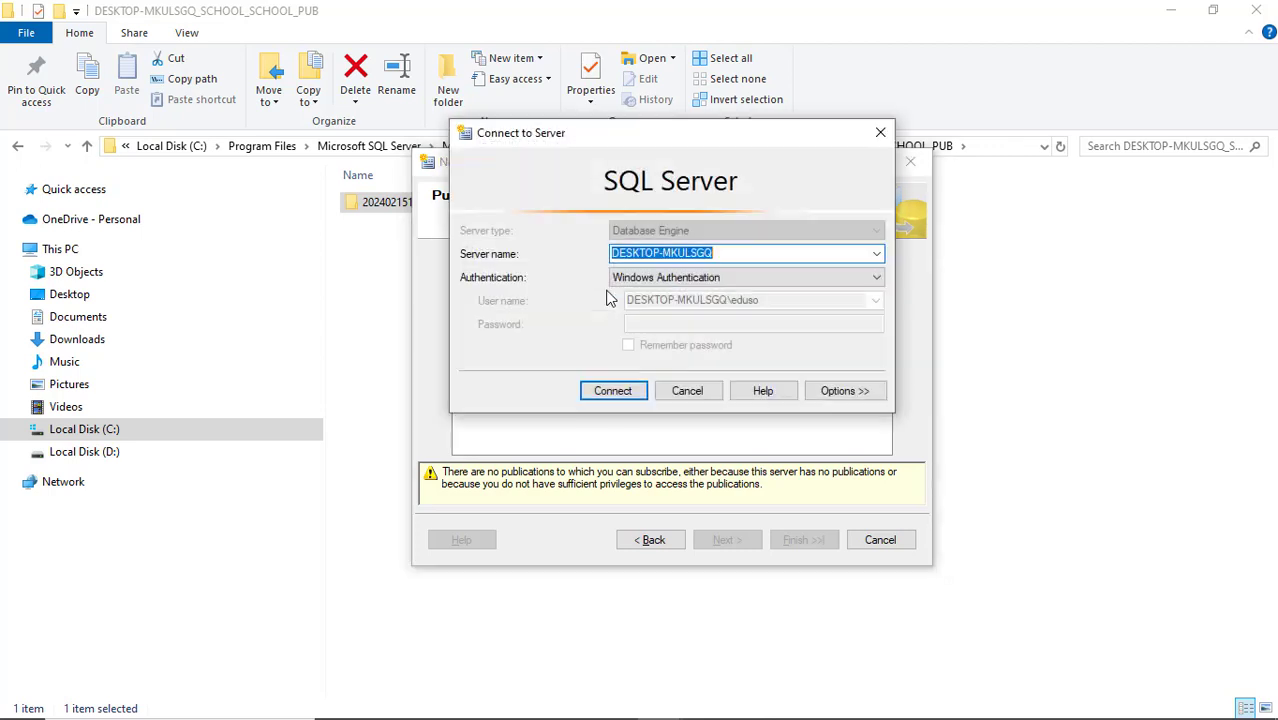
left_click(630, 393)
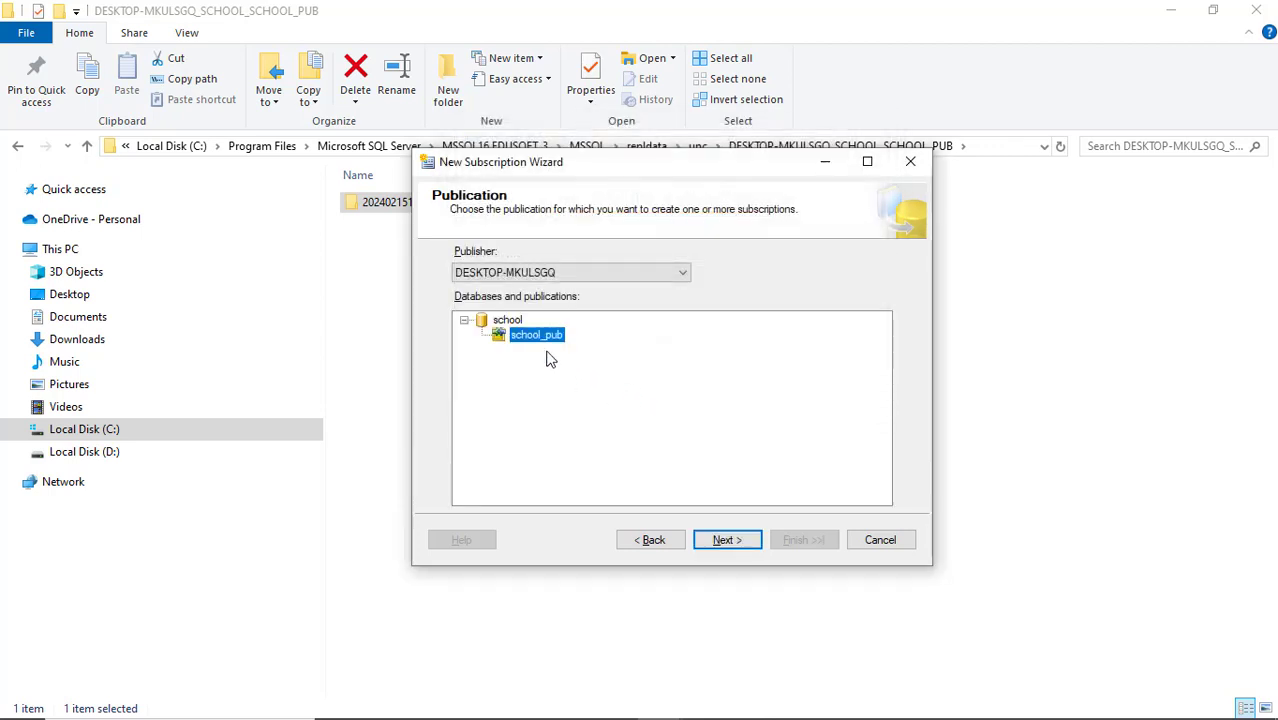
left_click(735, 548)
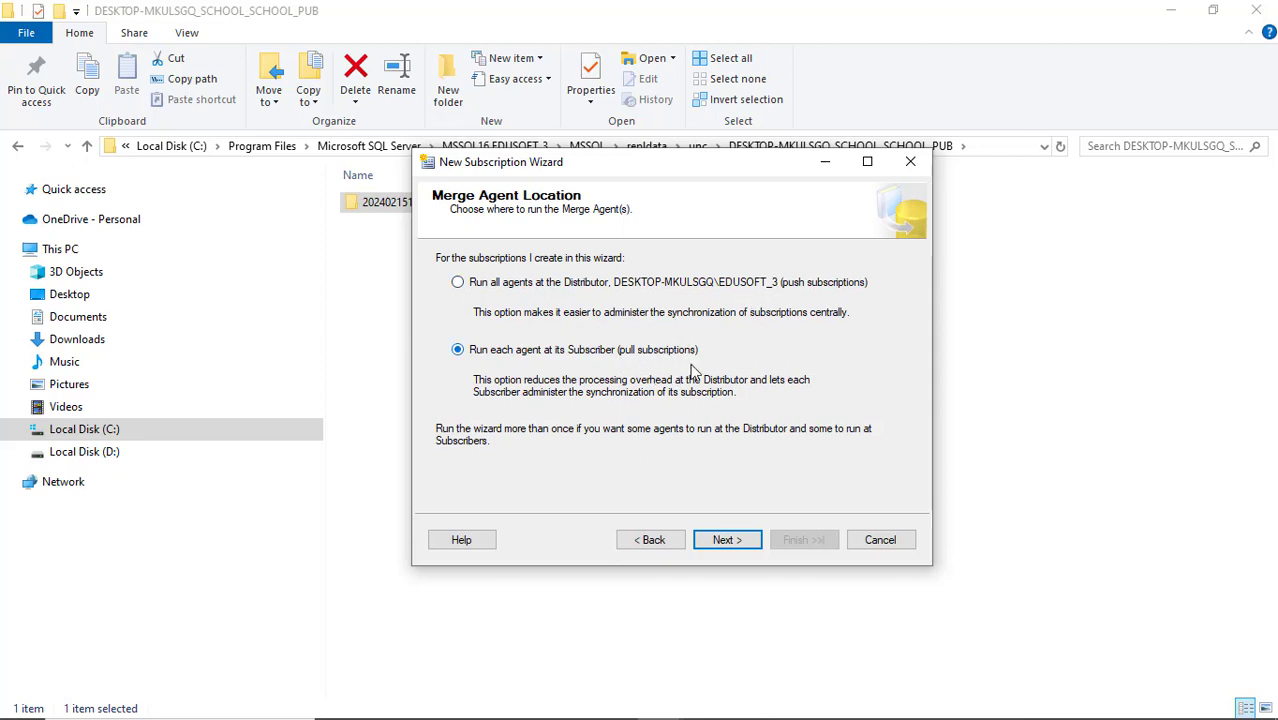
Keep pull subscriptions, set EDUSOFT_2's subscription database to school, and bring the main window forward.
left_click(727, 542)
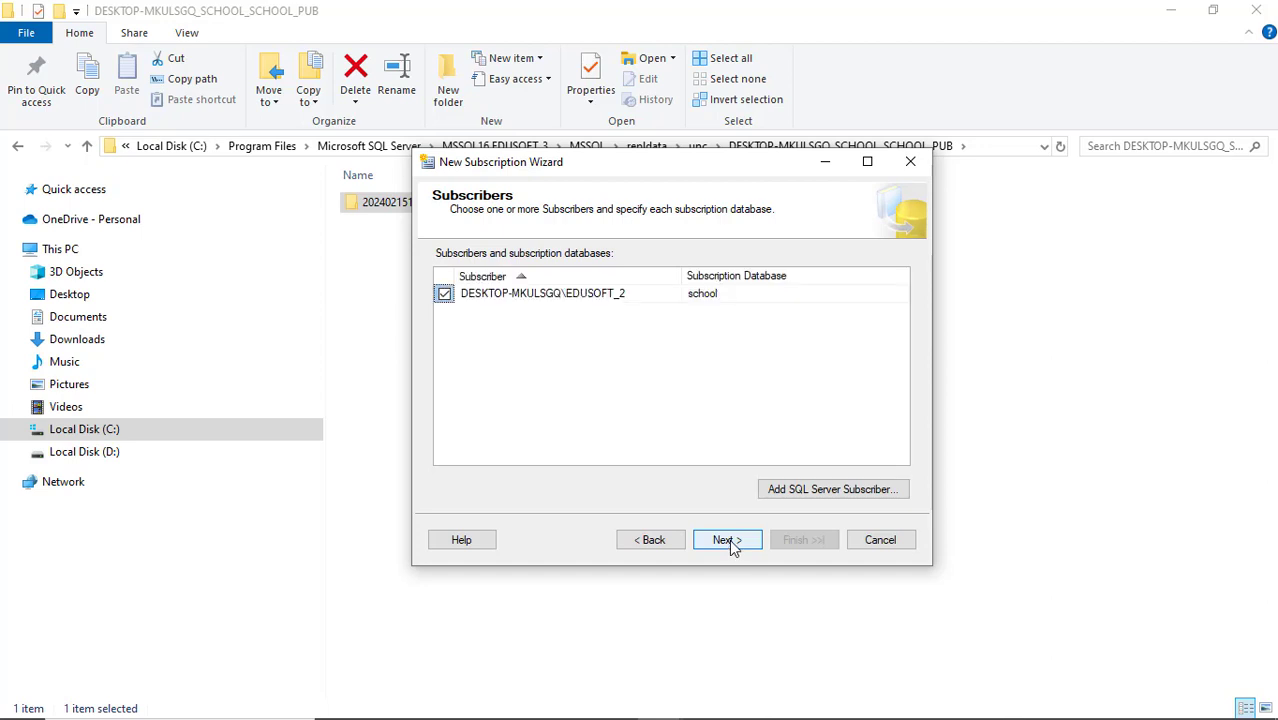
left_click(750, 300)
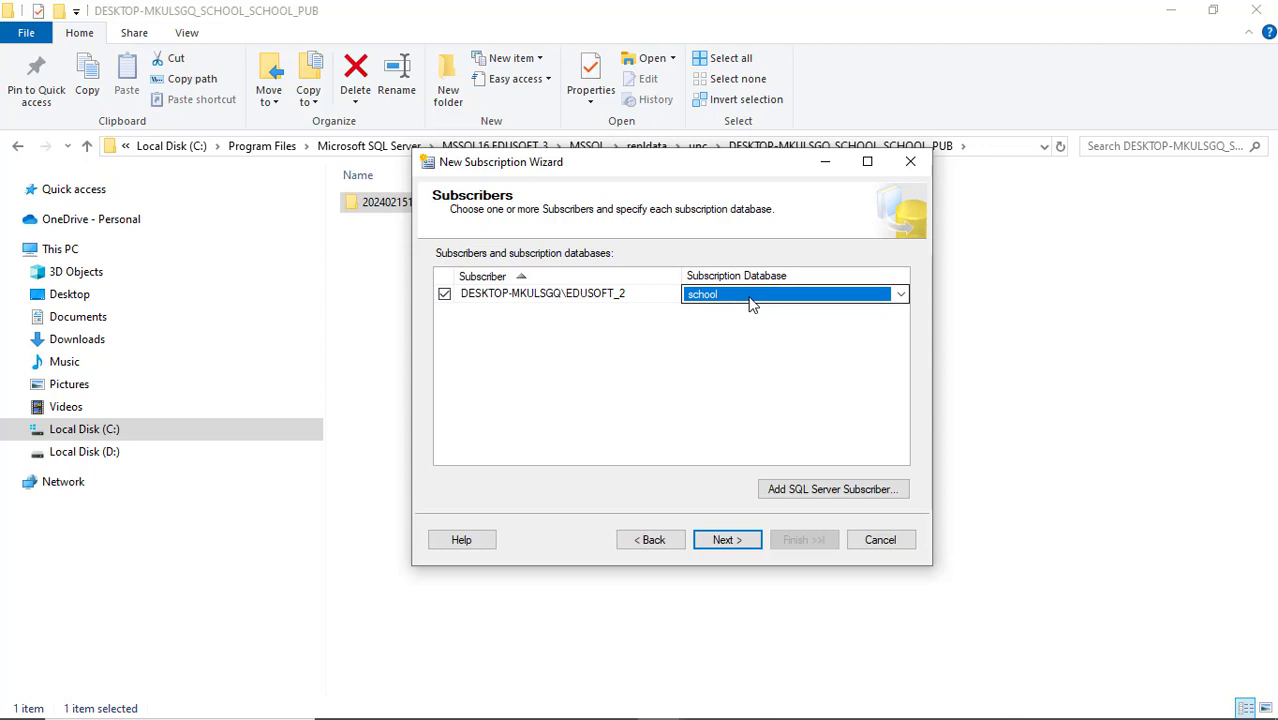
key("alt+Tab")
key("alt+Tab")
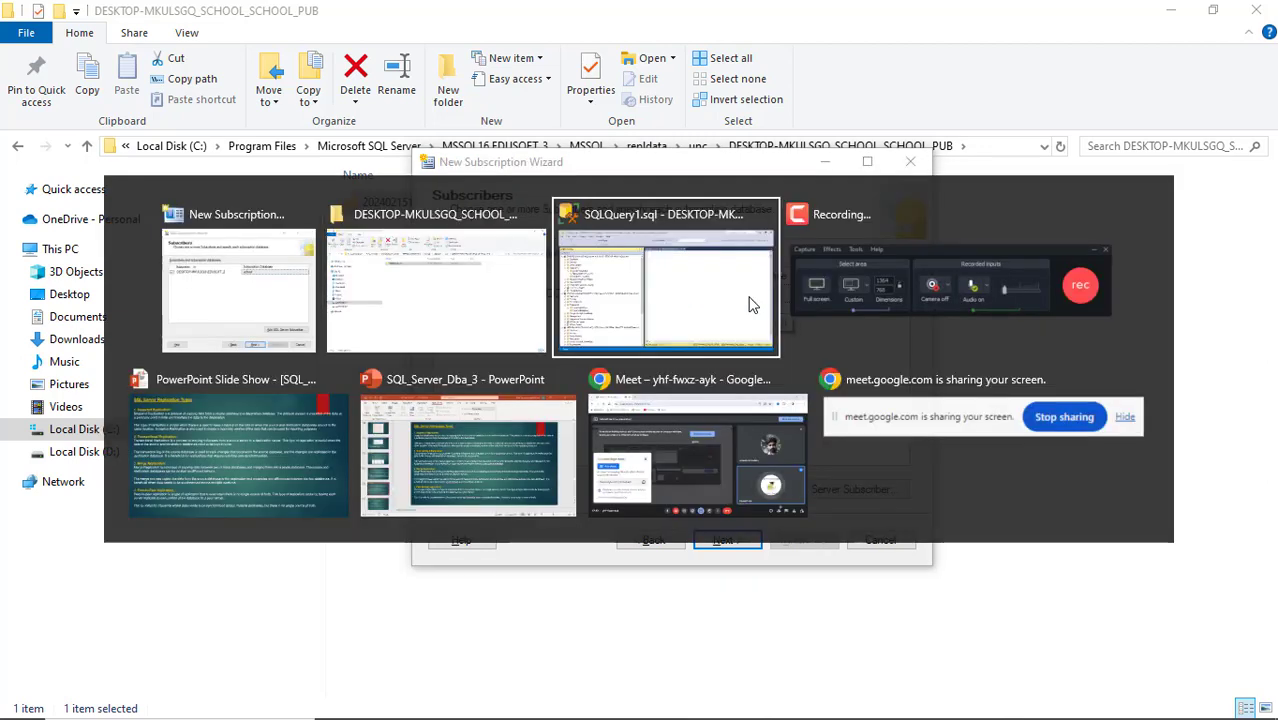
left_click(752, 304)
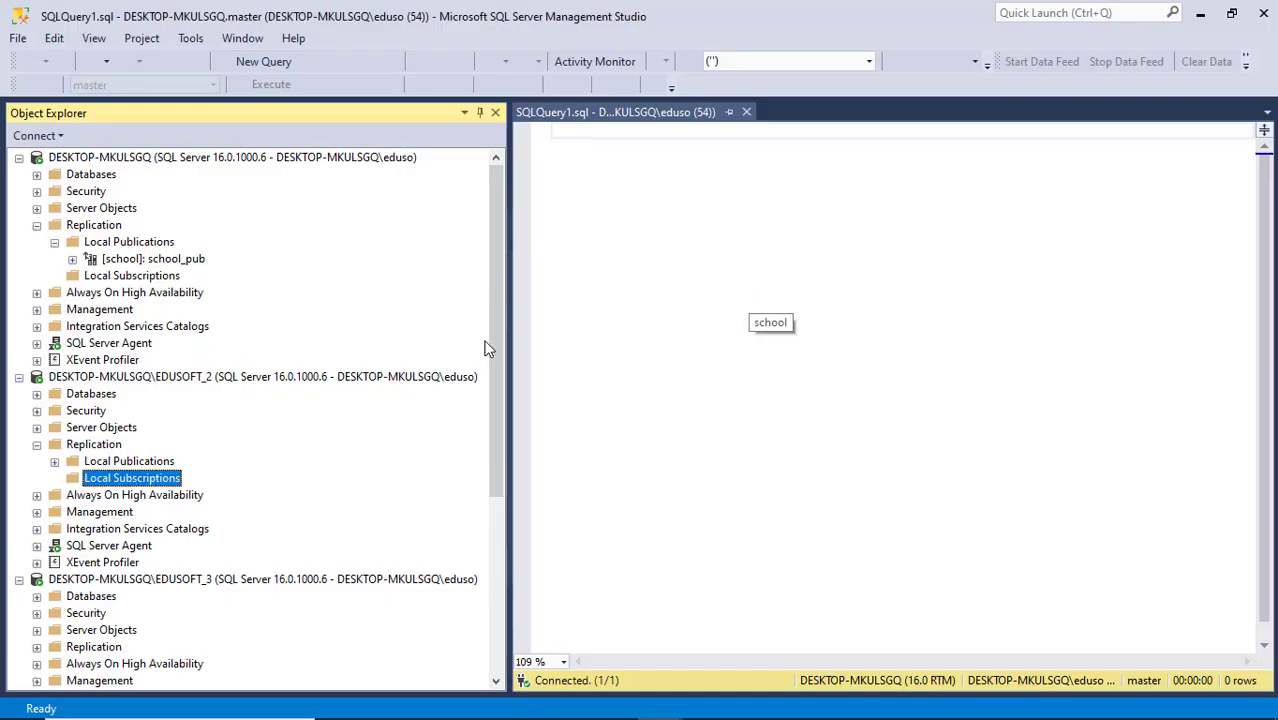
Delete the school database on EDUSOFT_2, then return to the New Subscription Wizard.
left_click(37, 394)
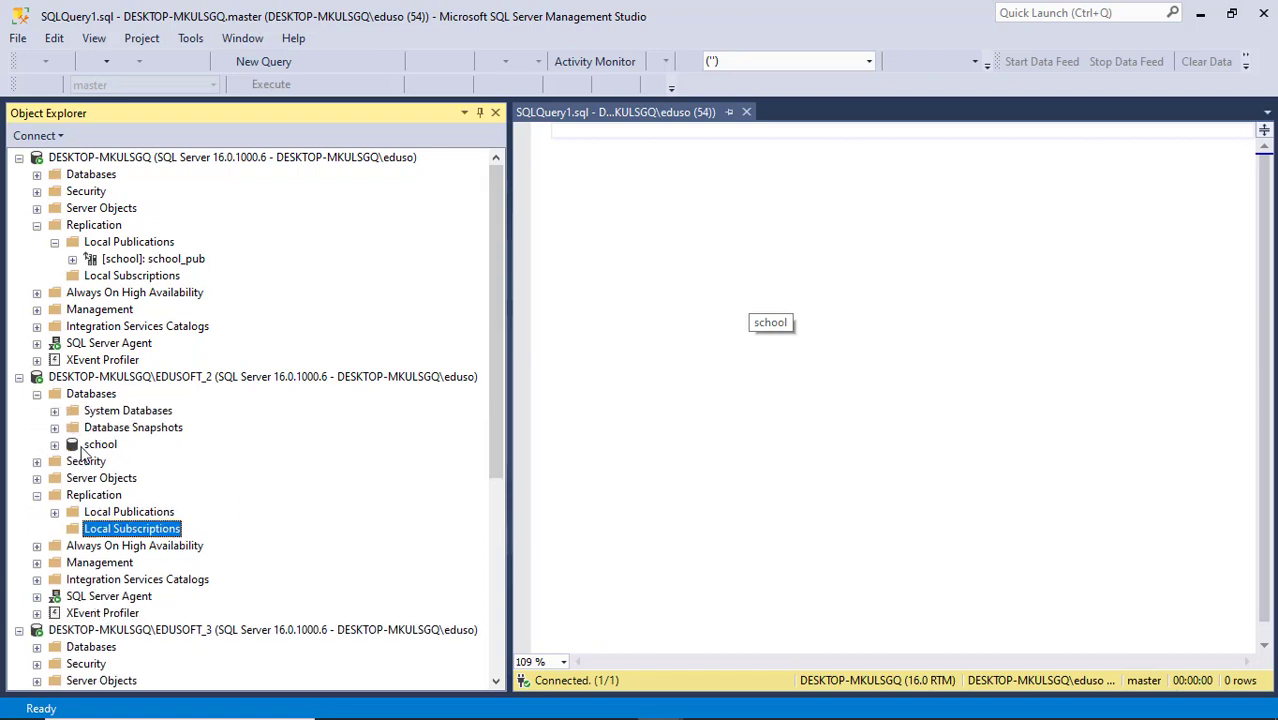
left_click(86, 448)
right_click(86, 452)
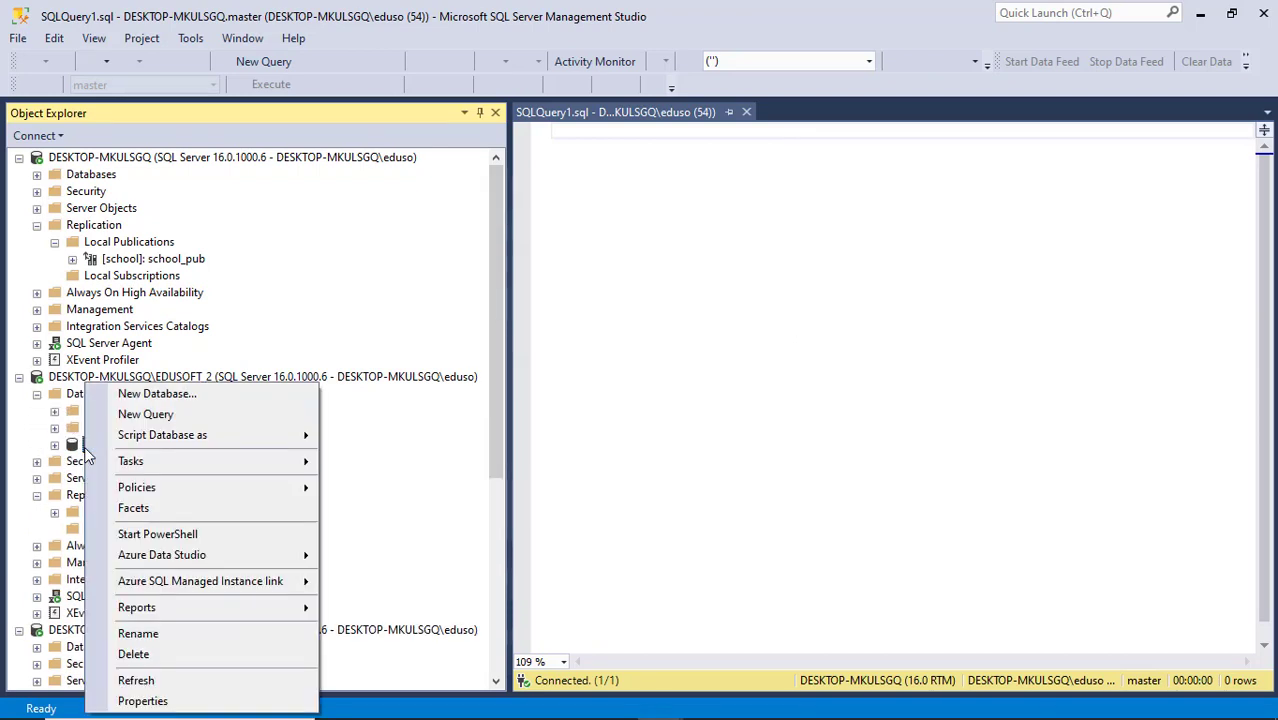
left_click(145, 658)
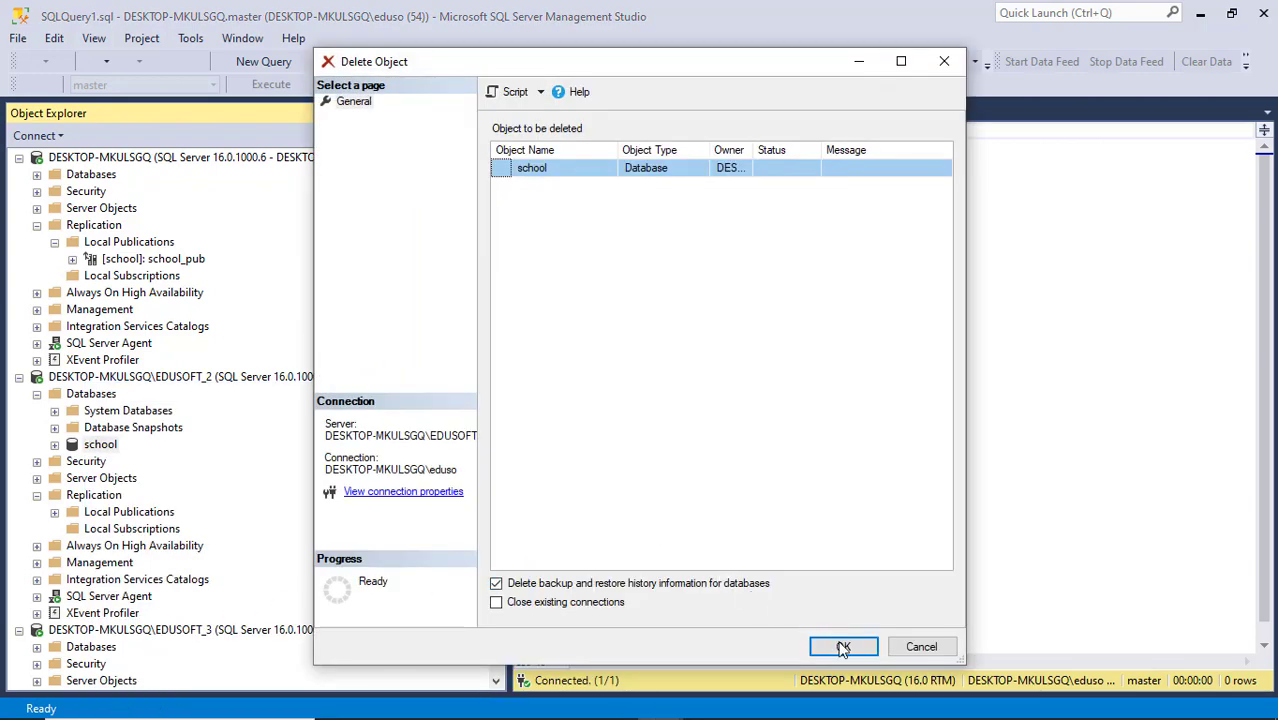
left_click(843, 648)
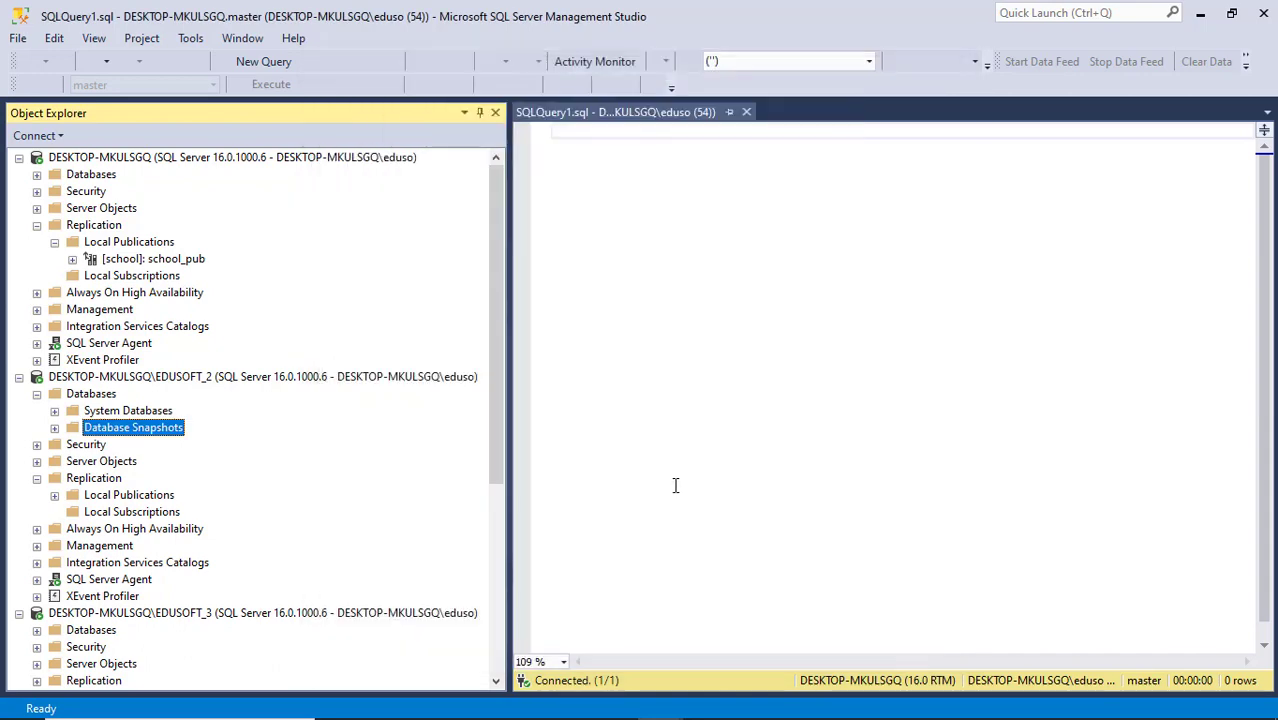
key("alt+Tab")
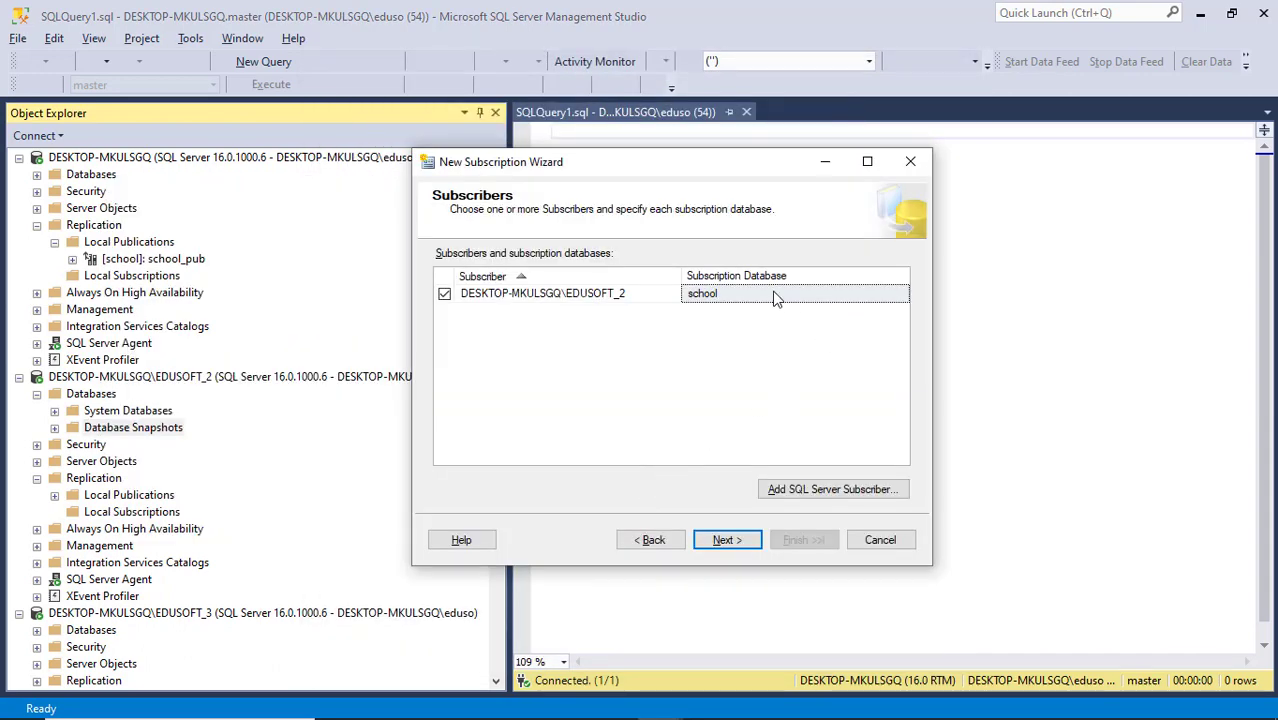
Choose <New database...> as the subscription database and name it school.
left_click(777, 297)
left_click(901, 294)
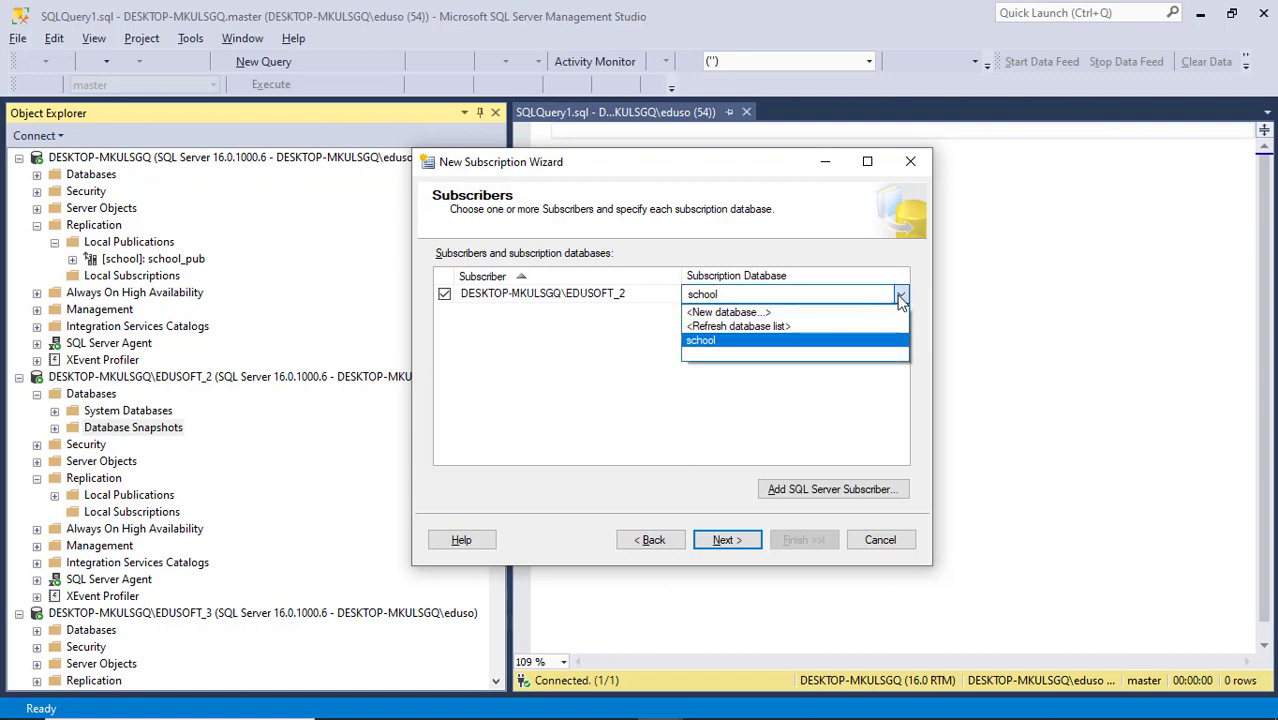
left_click(767, 345)
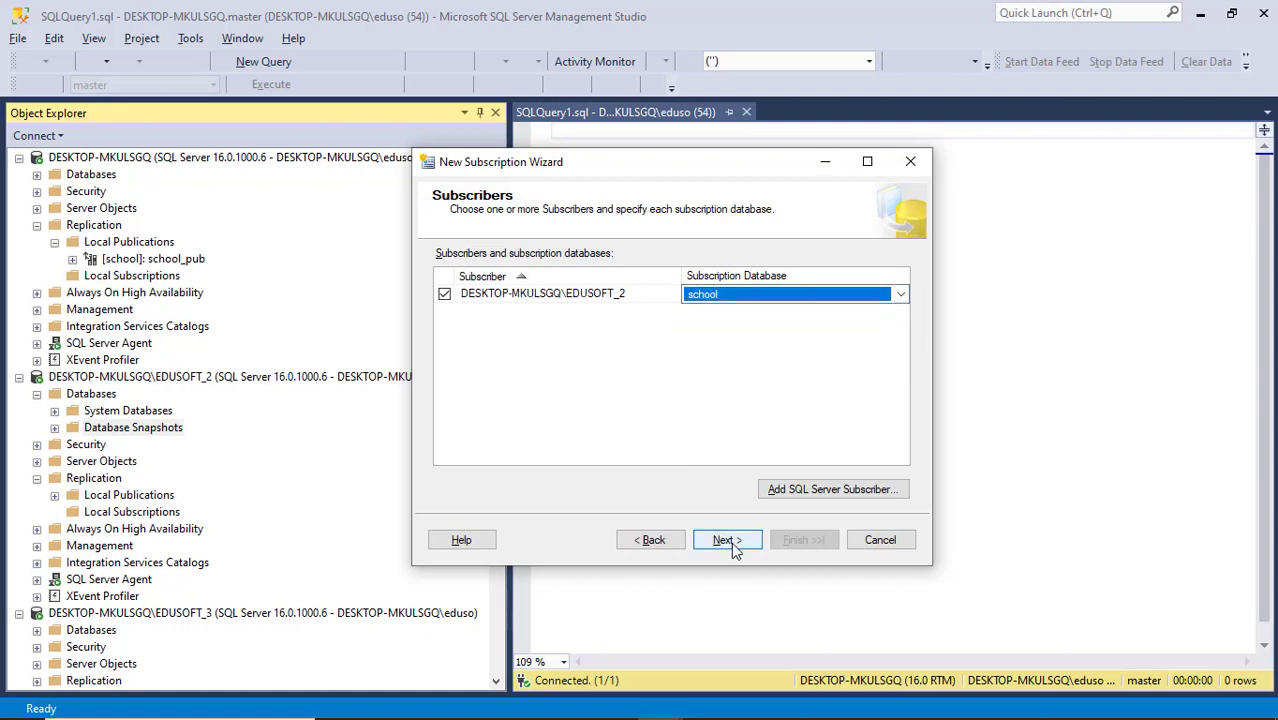
left_click(901, 294)
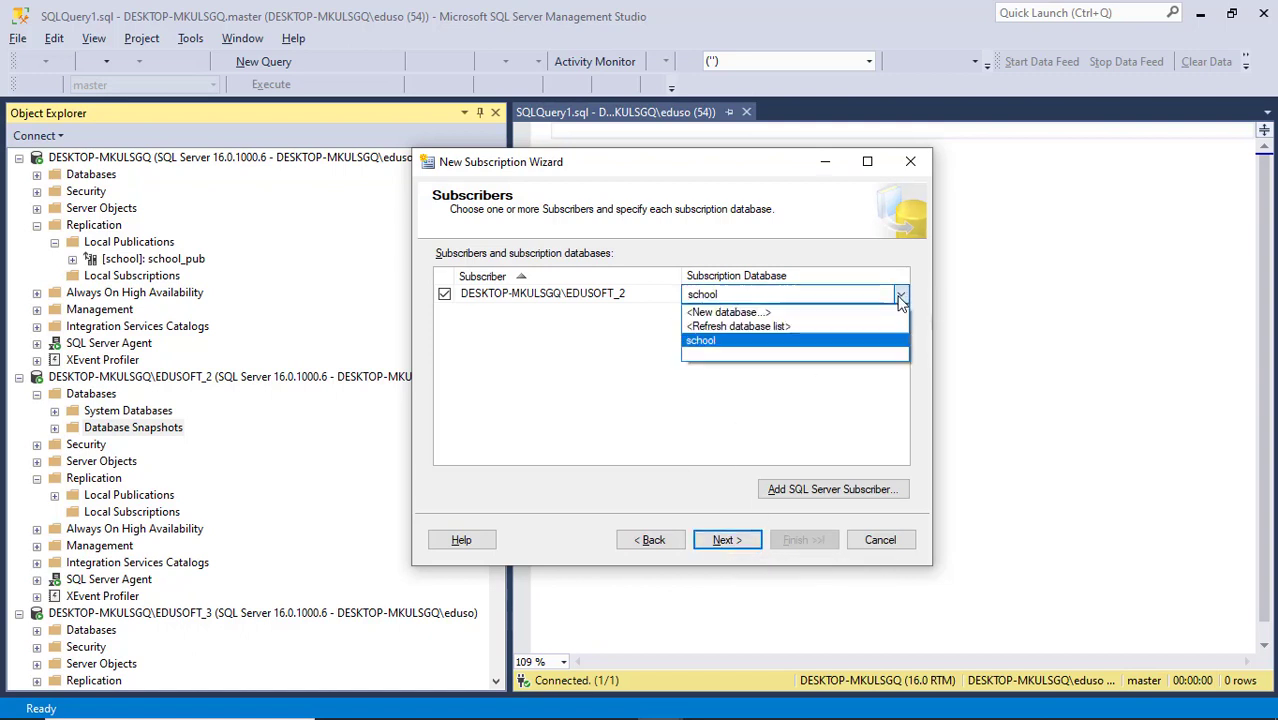
left_click(827, 313)
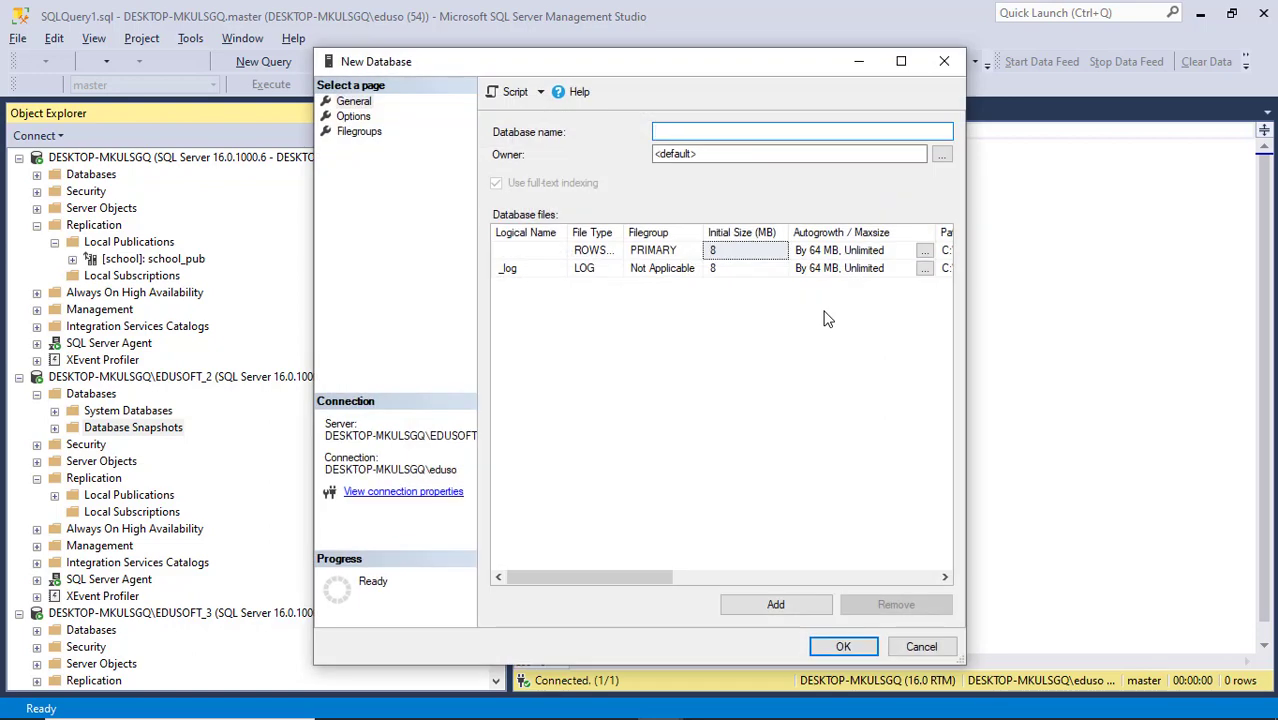
type("school")
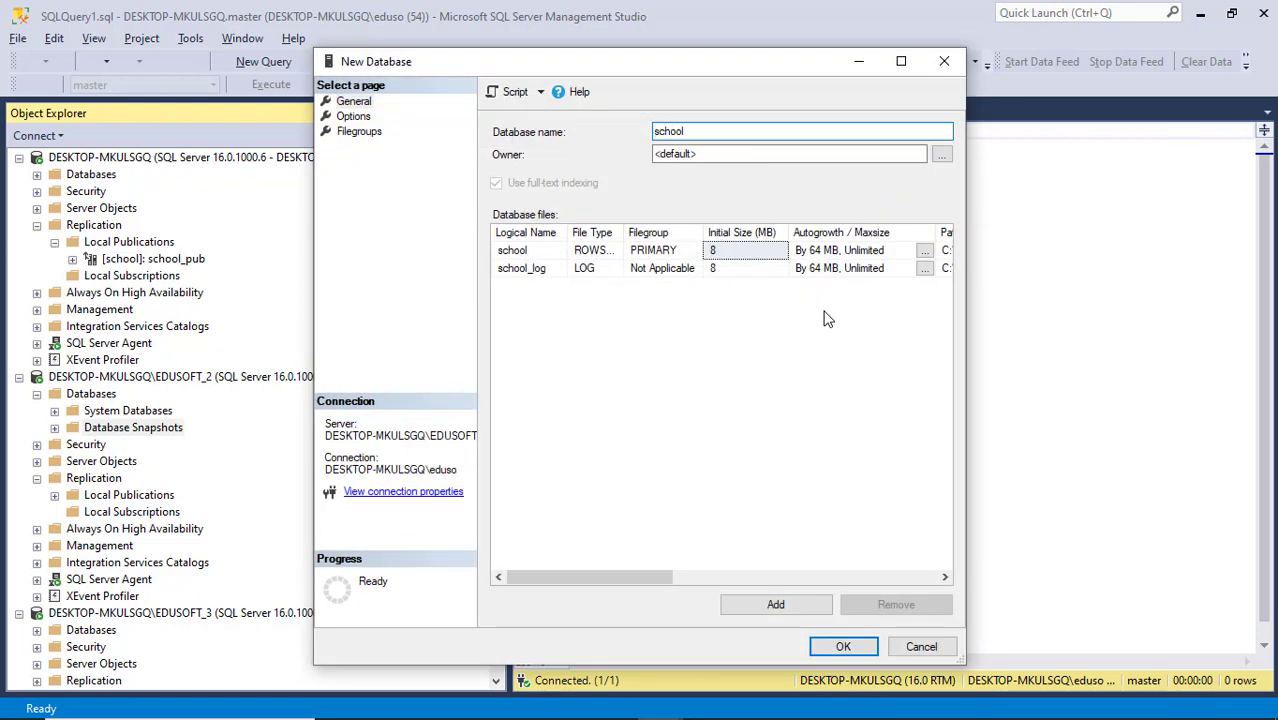
left_click(830, 647)
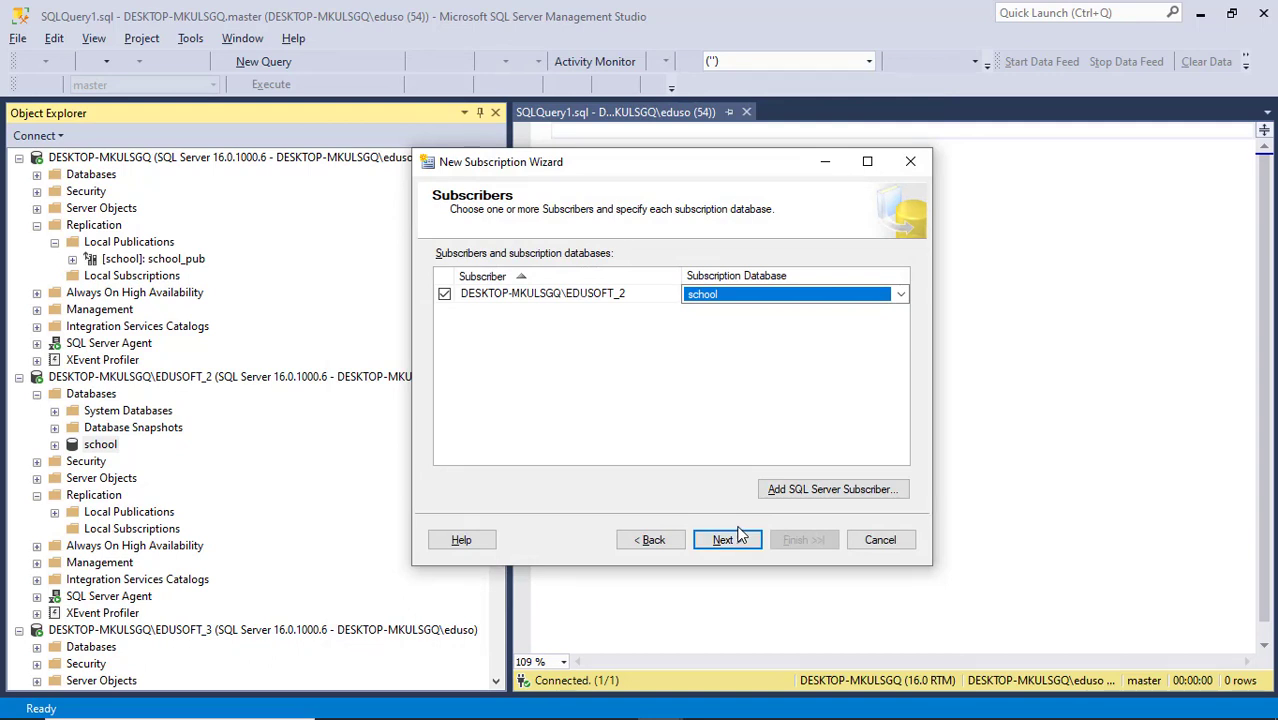
In Merge Agent security, set the process account to DESKTOP-MKULSGQ\Administrator.
left_click(738, 542)
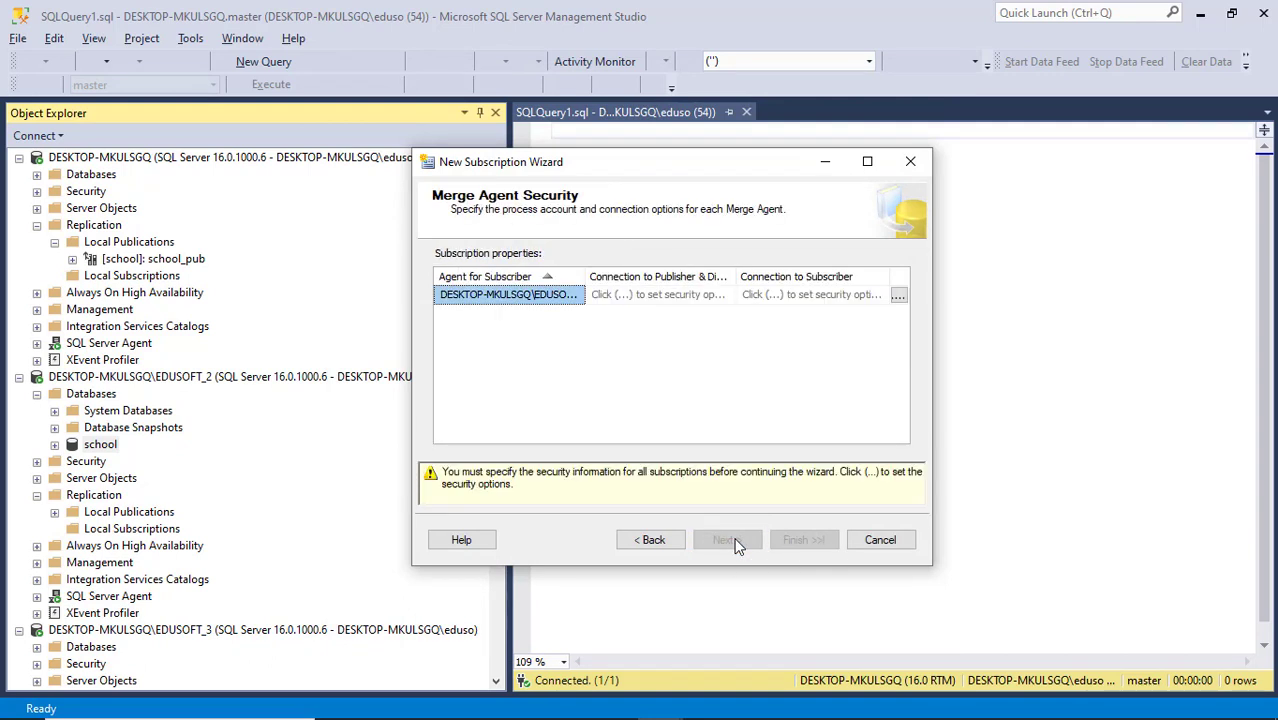
left_click(899, 297)
left_click(708, 137)
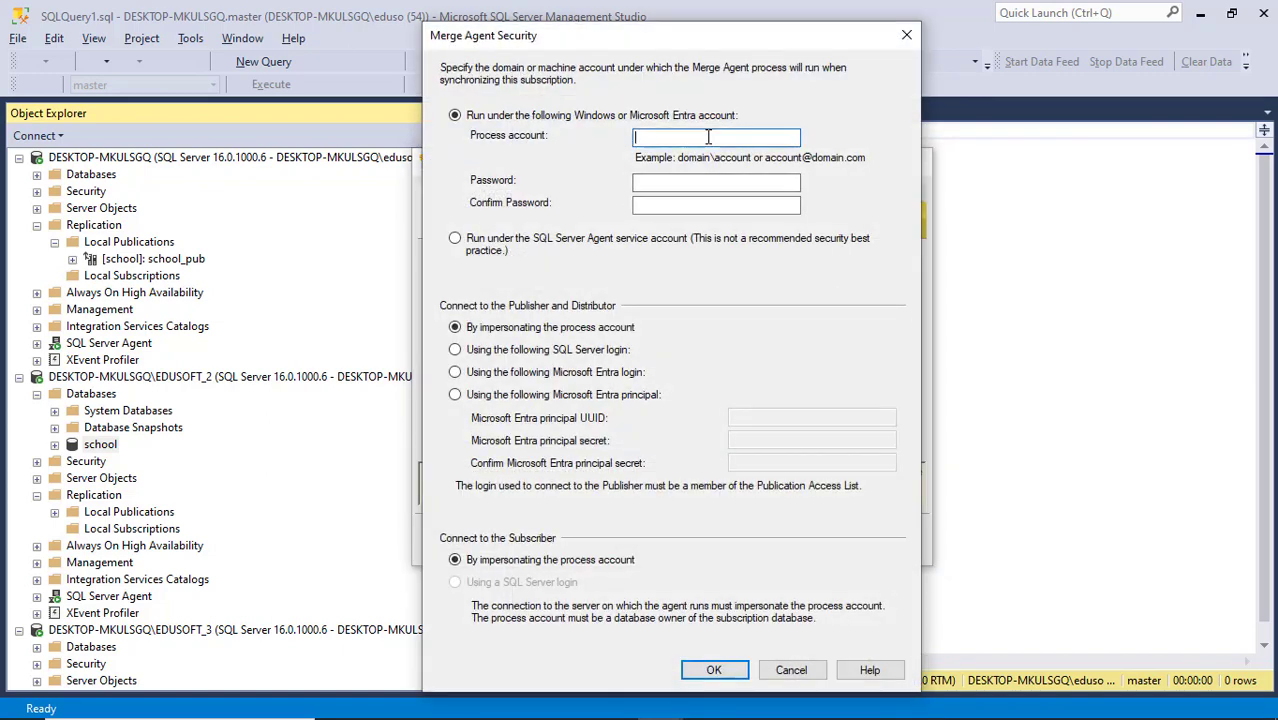
type("https://meet.google.com/yhf-fwxz-ayk")
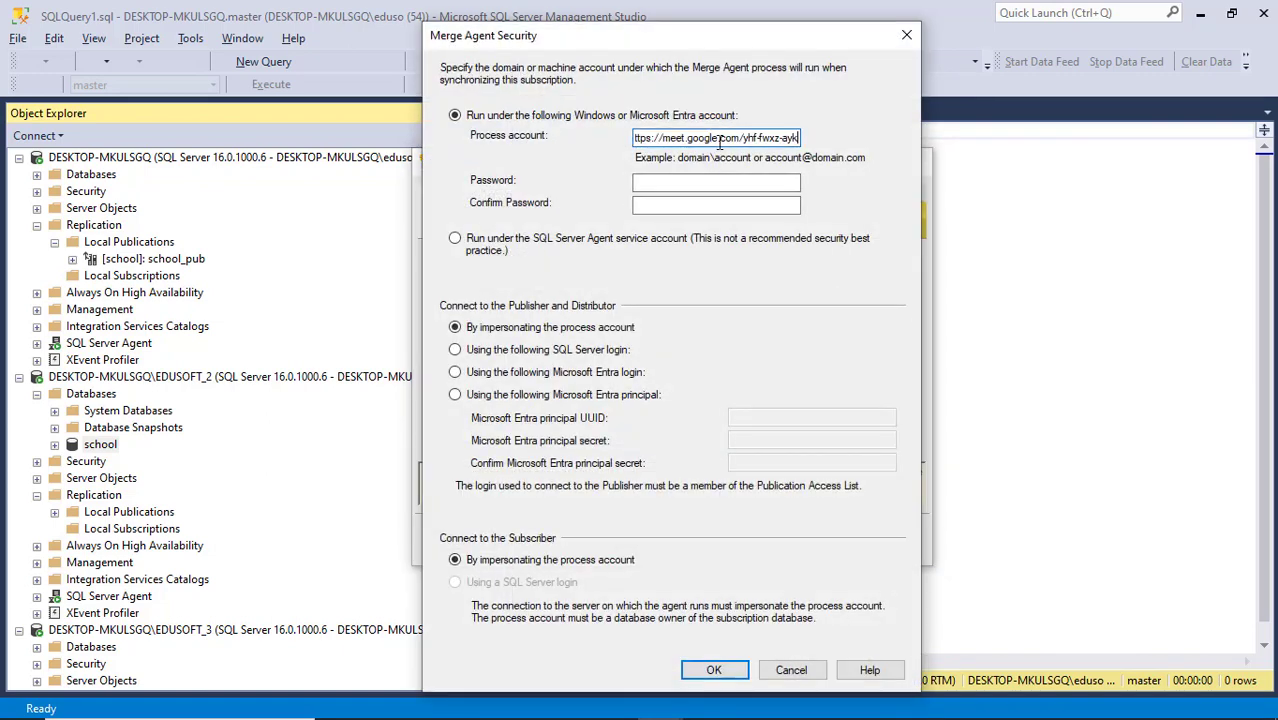
double_click(718, 138)
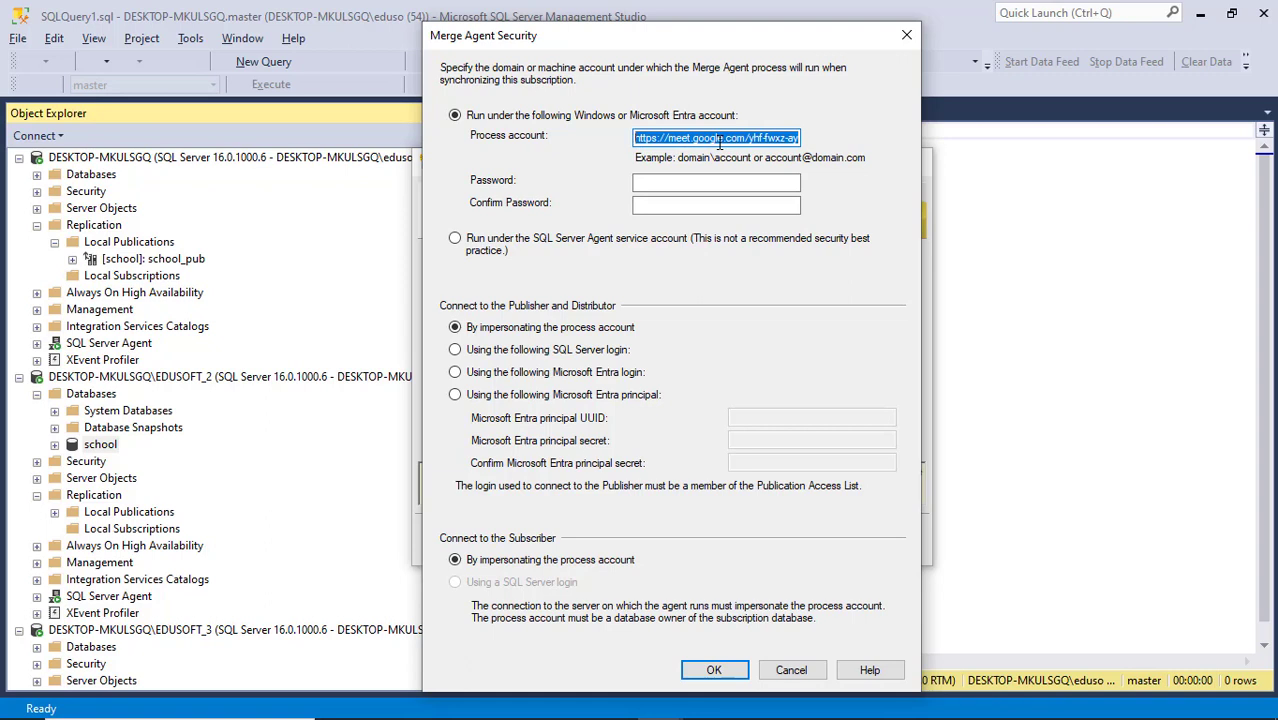
type("DE")
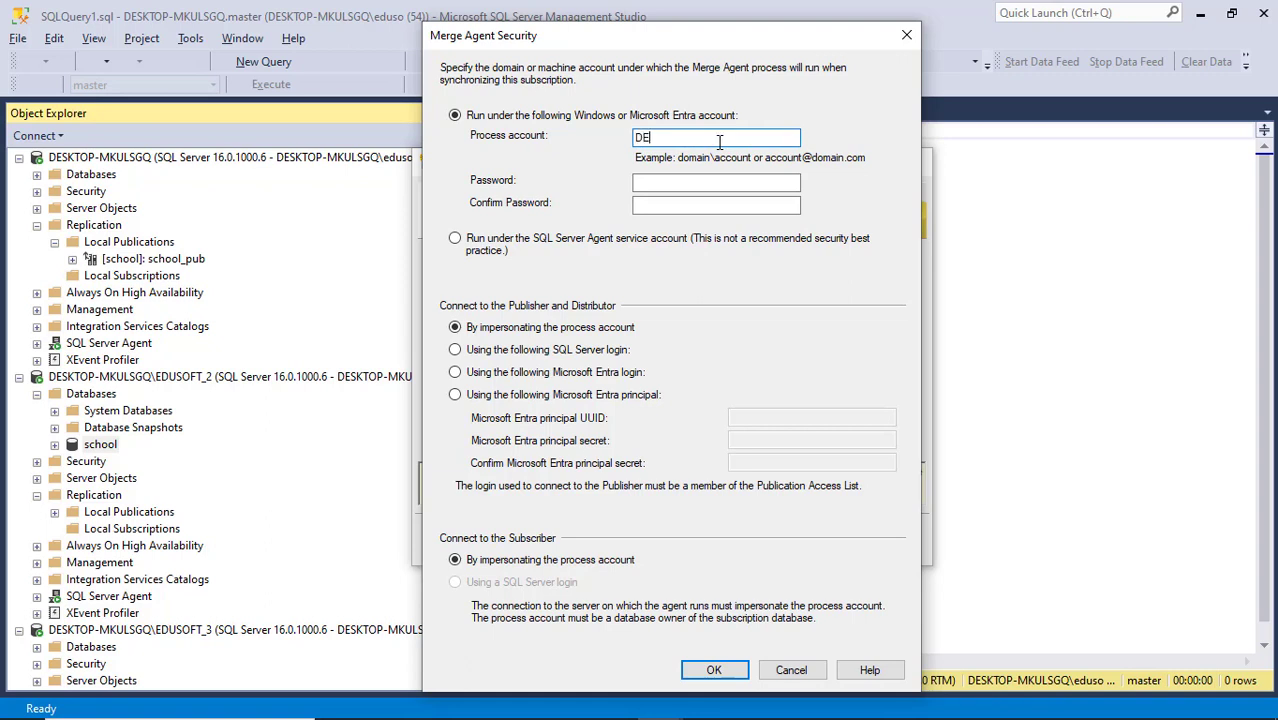
type("SKTOP-MKULSGQ\\")
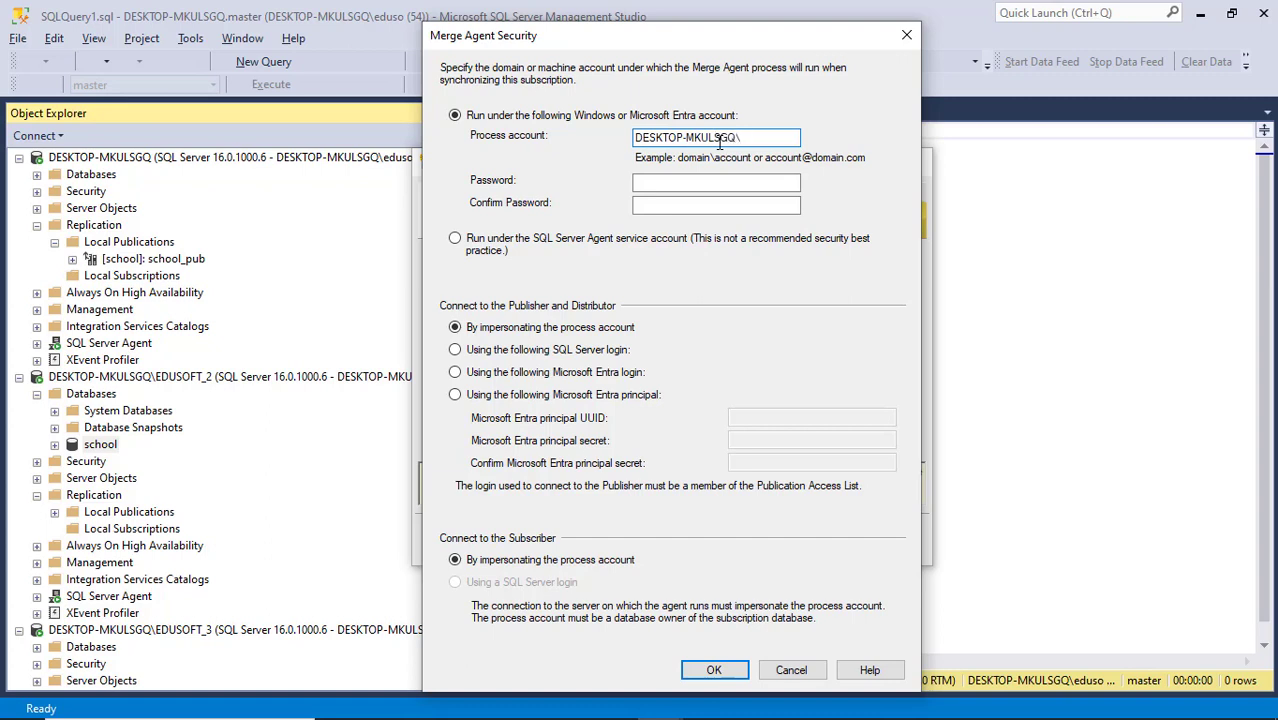
type("Administrator")
Enter and confirm the account password, then move past the Synchronization Schedule page.
double_click(718, 143)
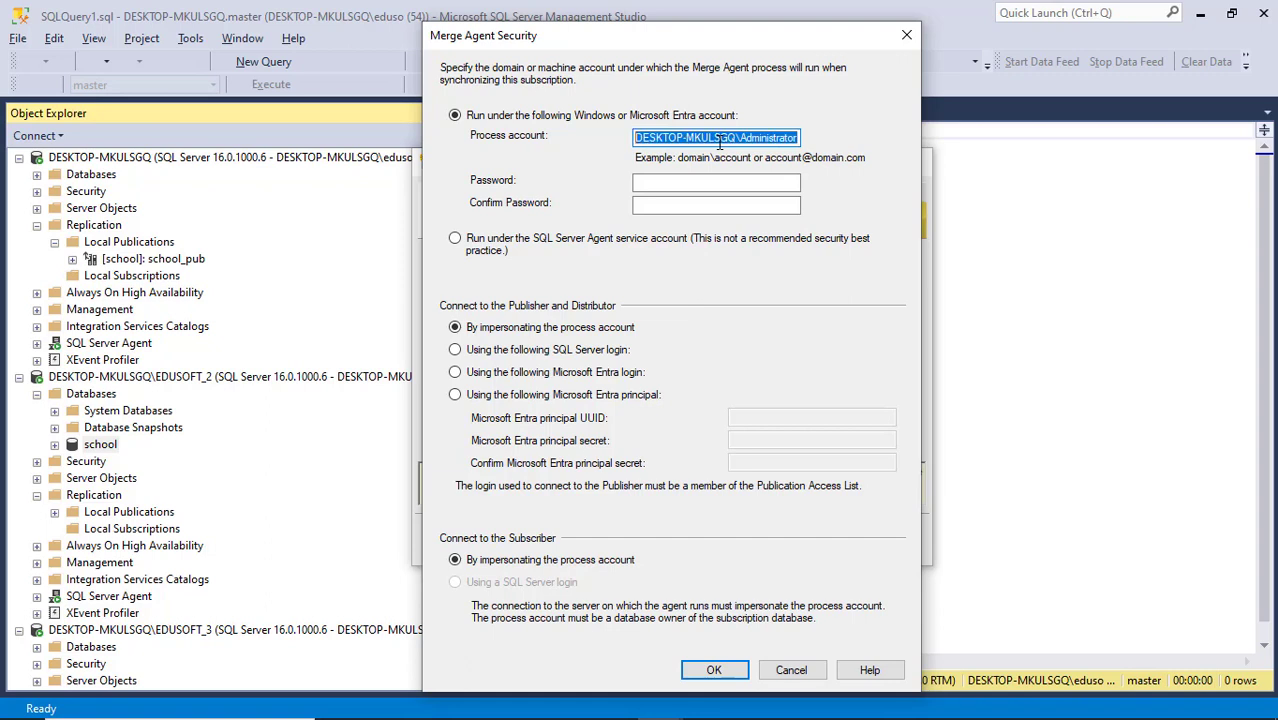
left_click(673, 184)
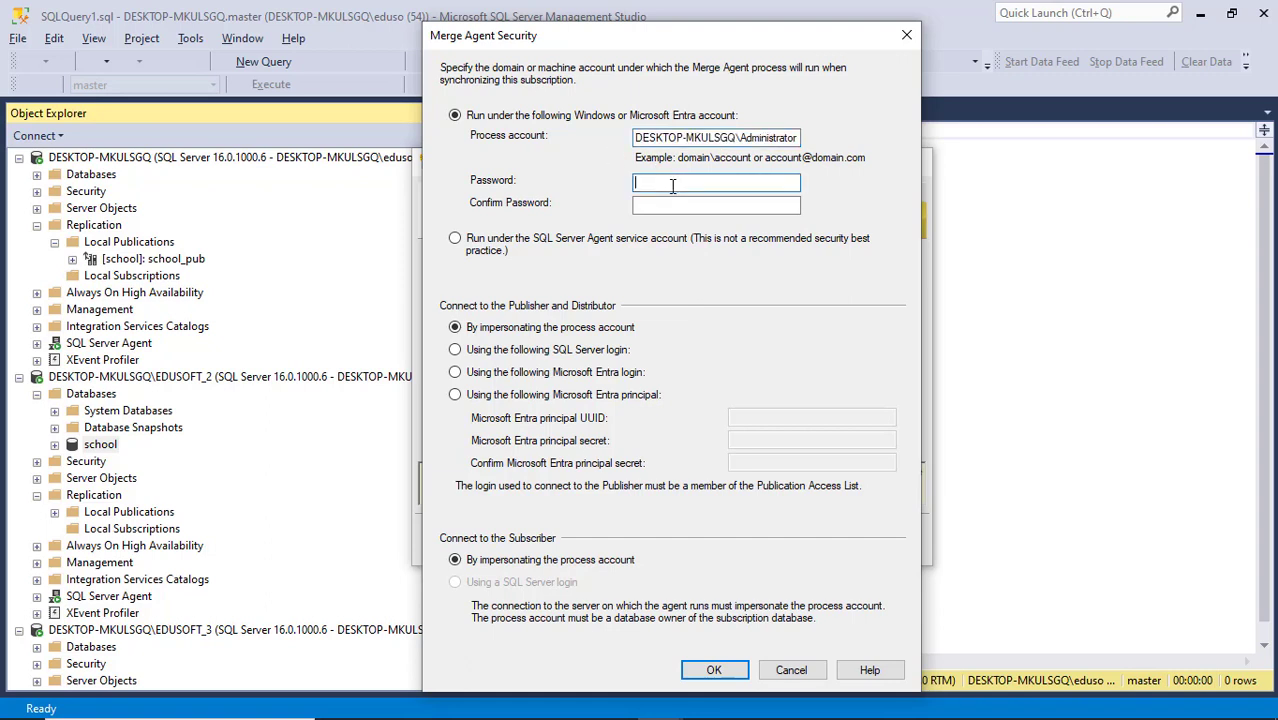
type("*******")
key("Tab")
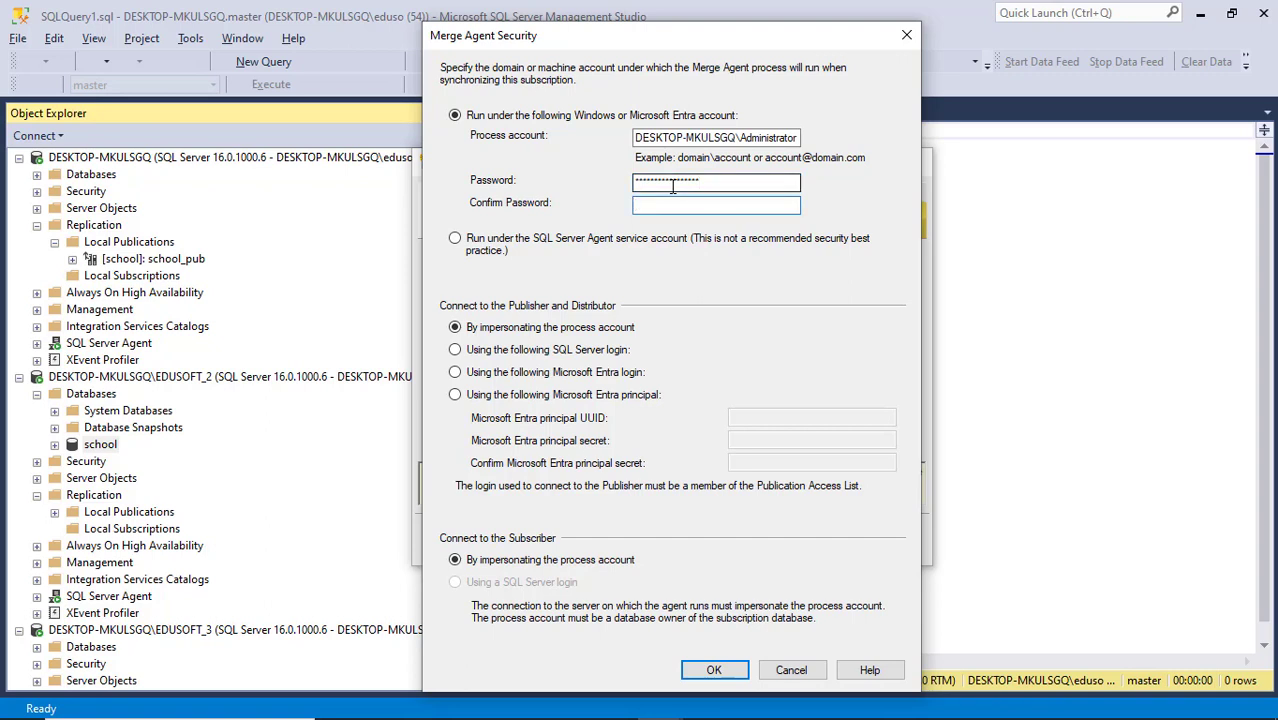
type("****")
type("*")
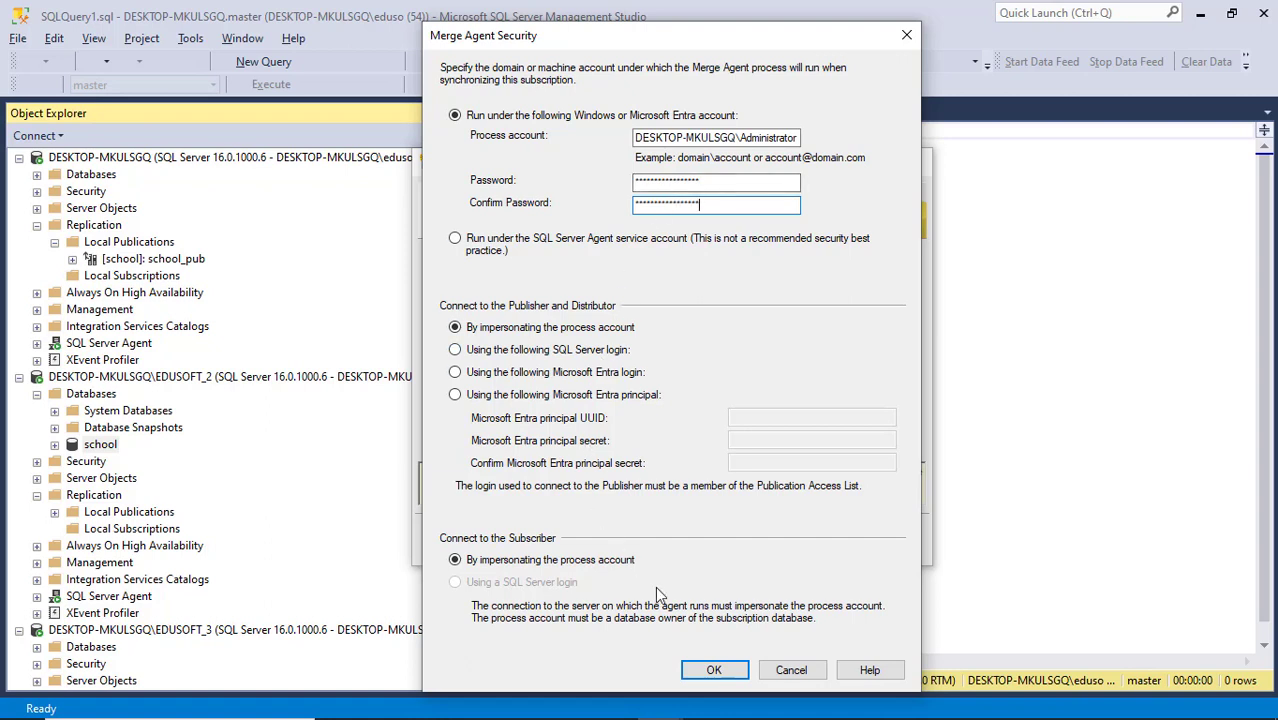
left_click(713, 670)
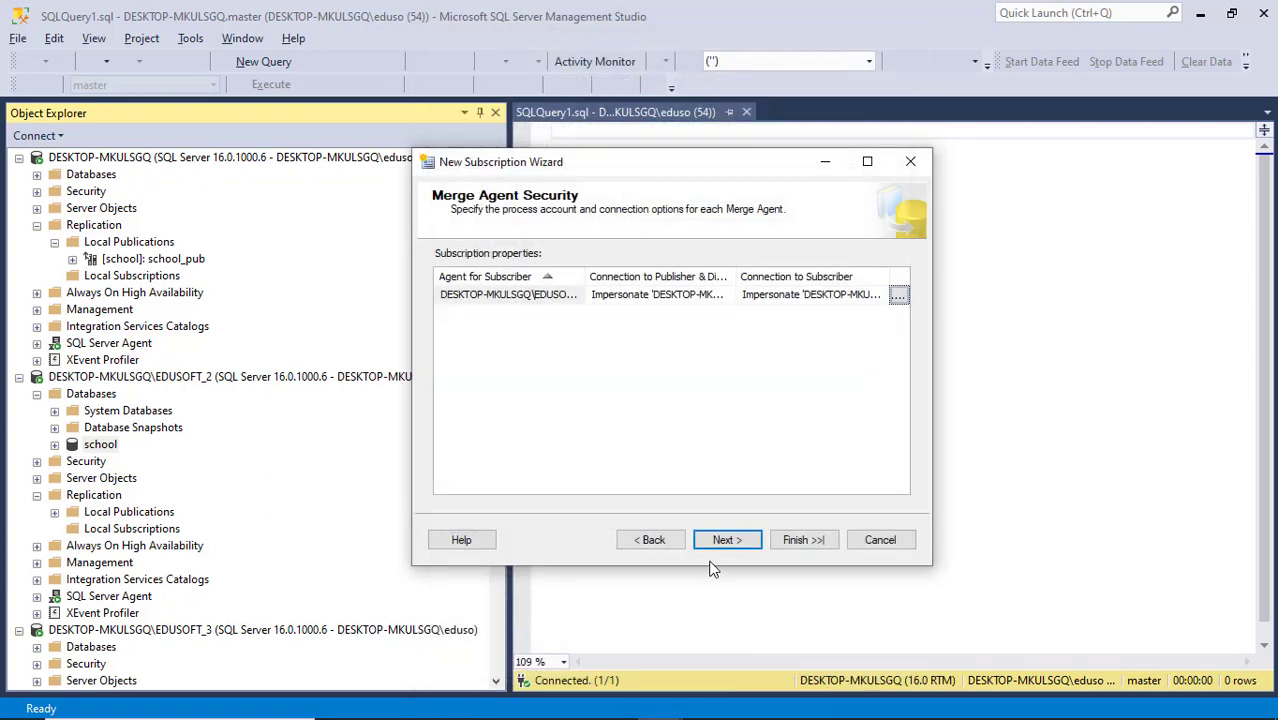
left_click(733, 542)
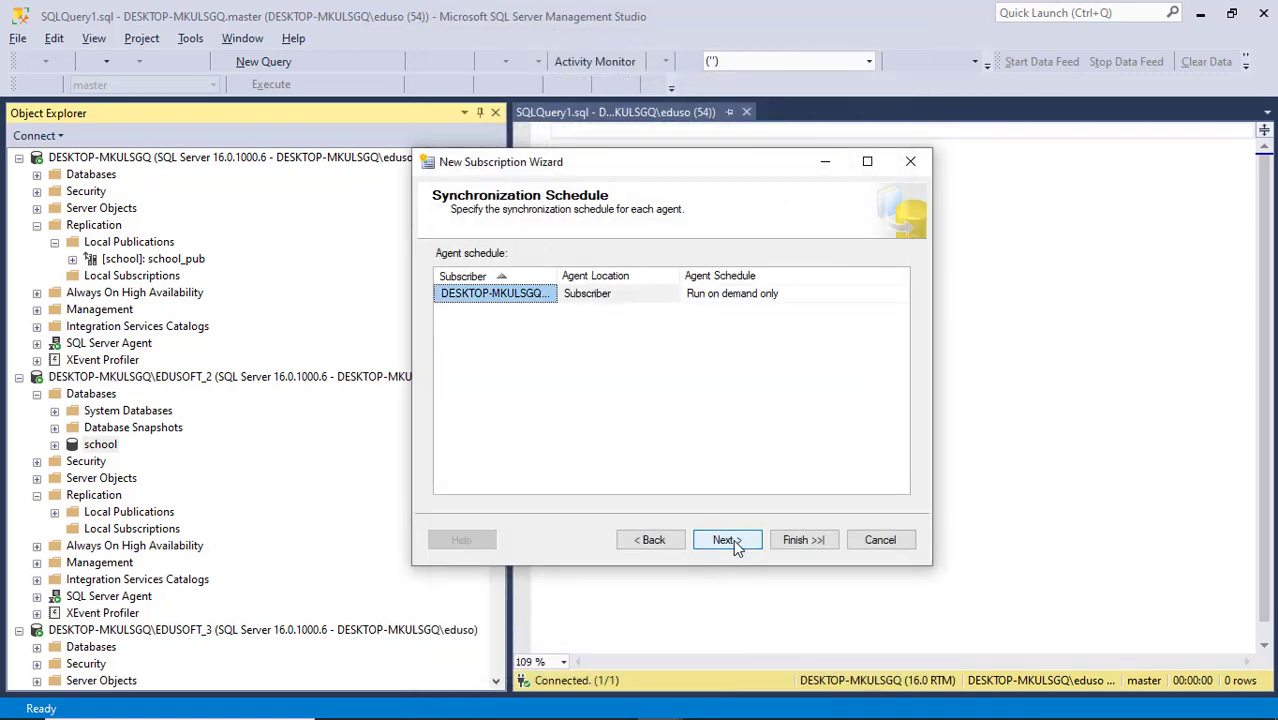
left_click(733, 539)
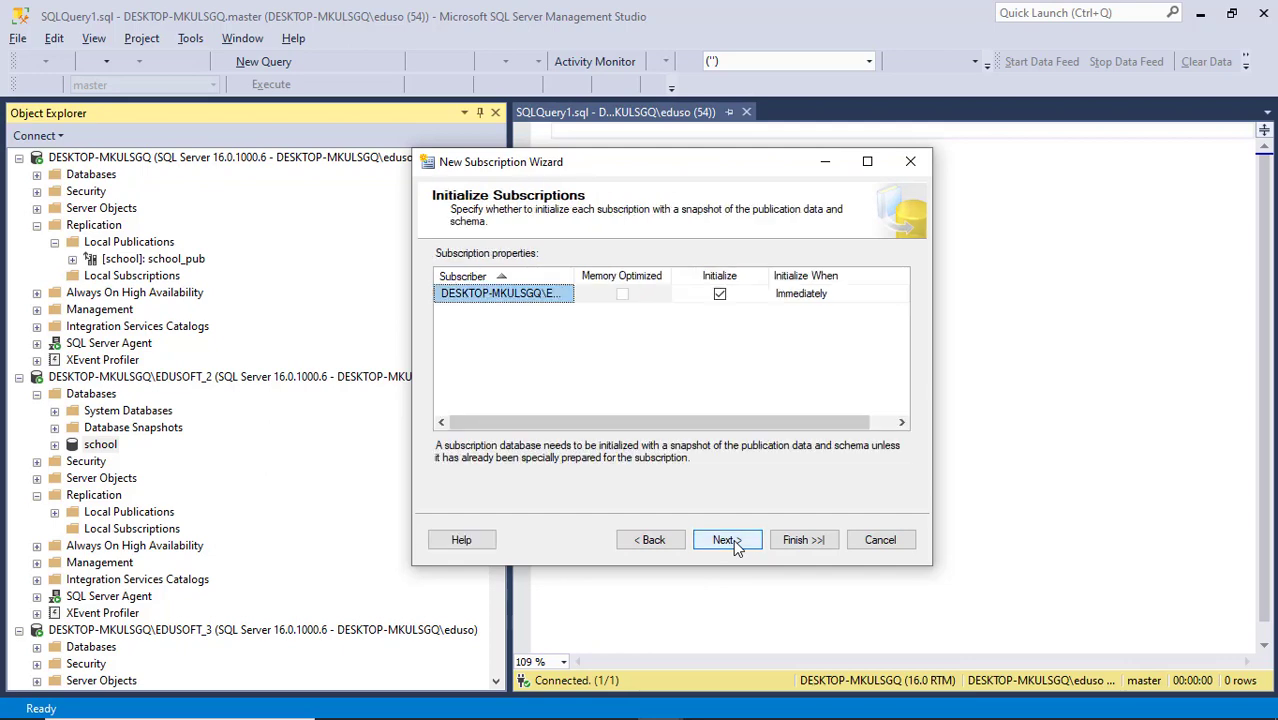
Advance to the Subscription Type page, which lists the subscriber as Client.
left_click(733, 539)
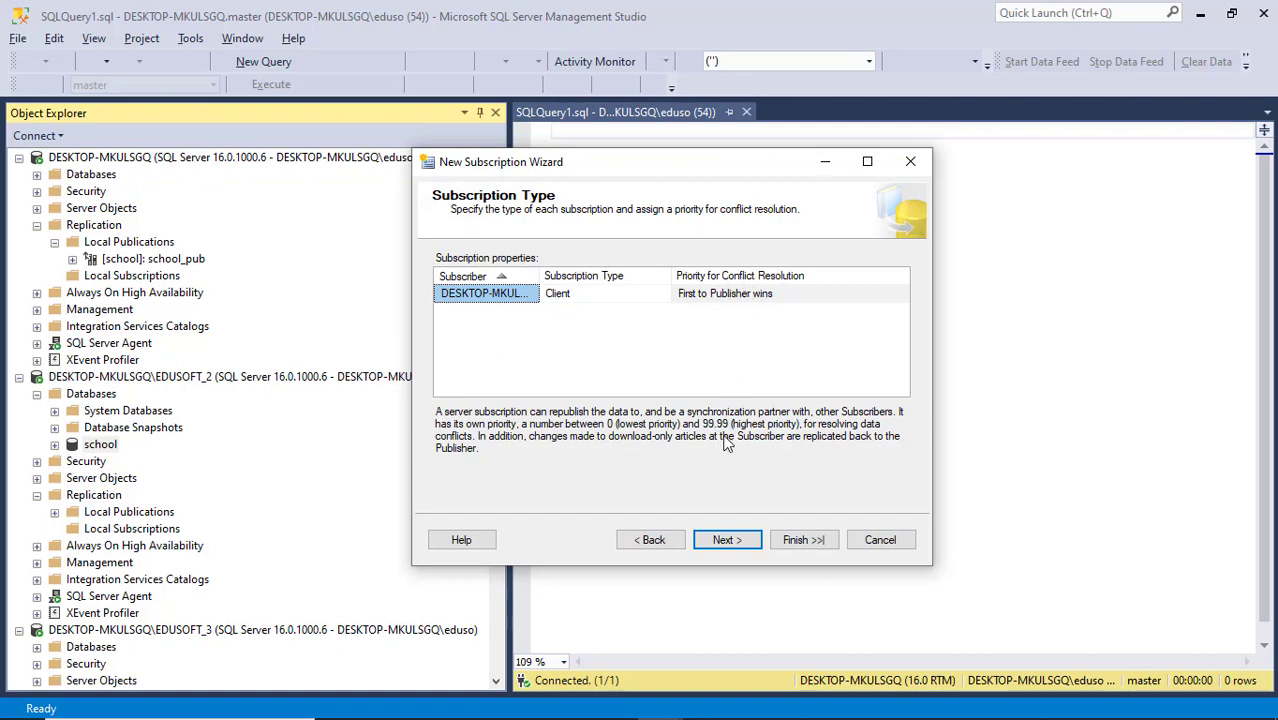
key("alt+Tab")
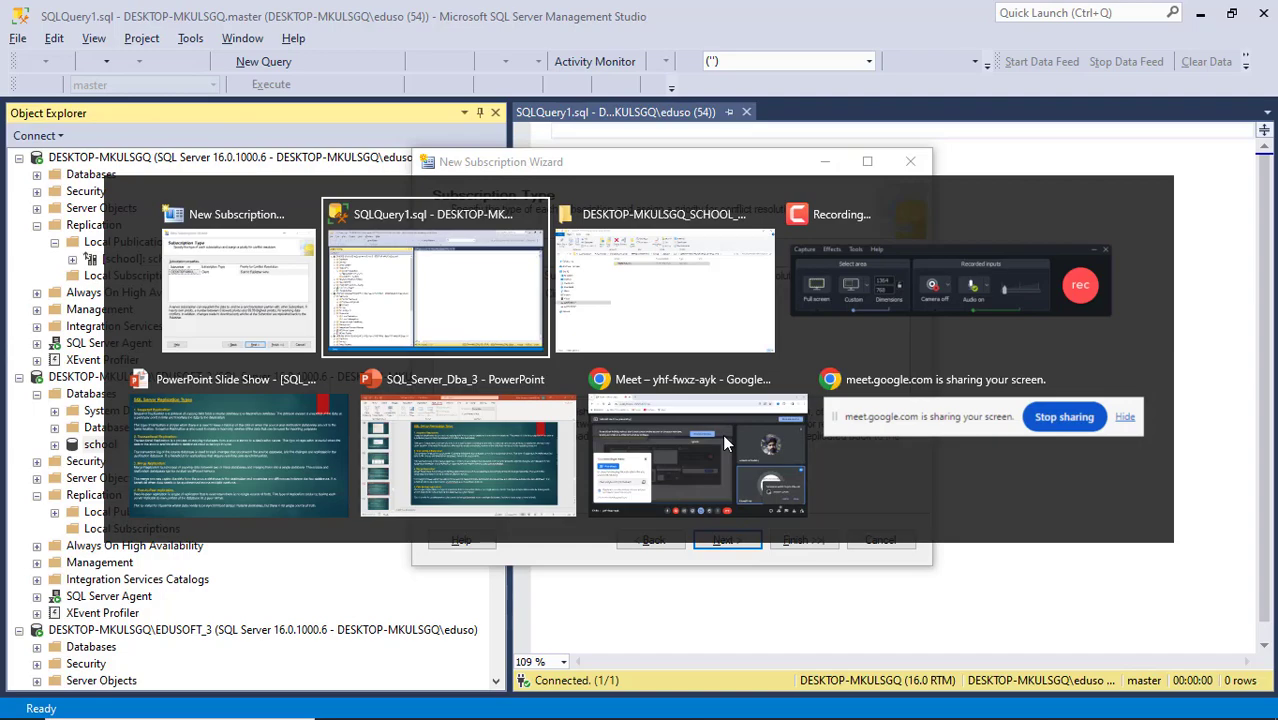
Admit the waiting participant into the Google Meet call and return to the wizard.
key("alt+Tab")
key("alt+Tab")
key("alt+Tab")
key("alt+Tab")
key("alt+Tab")
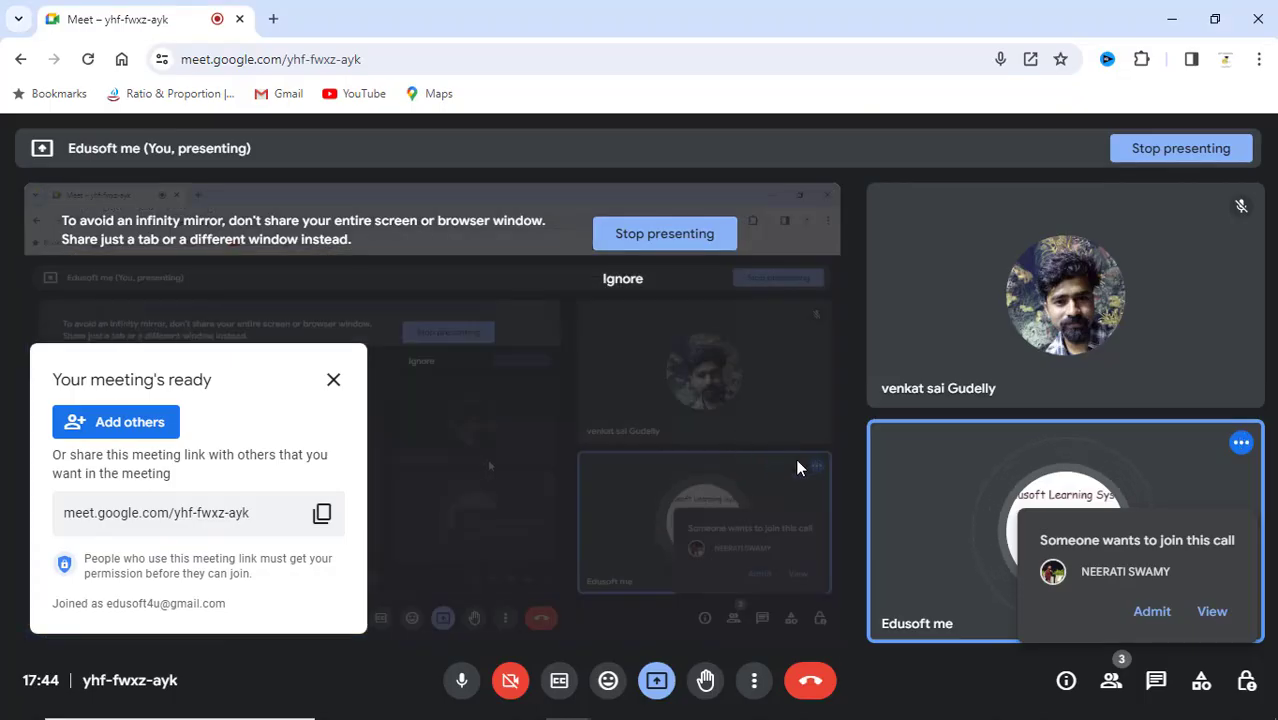
left_click(1156, 614)
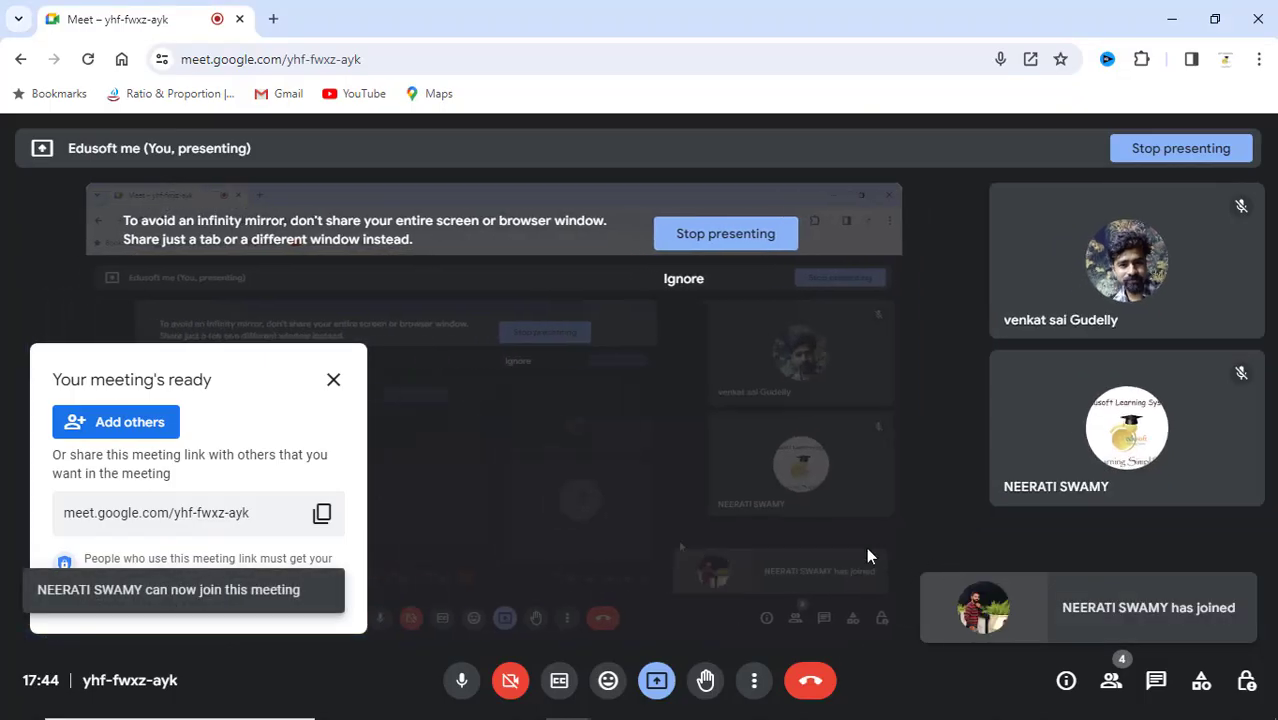
key("alt+Tab")
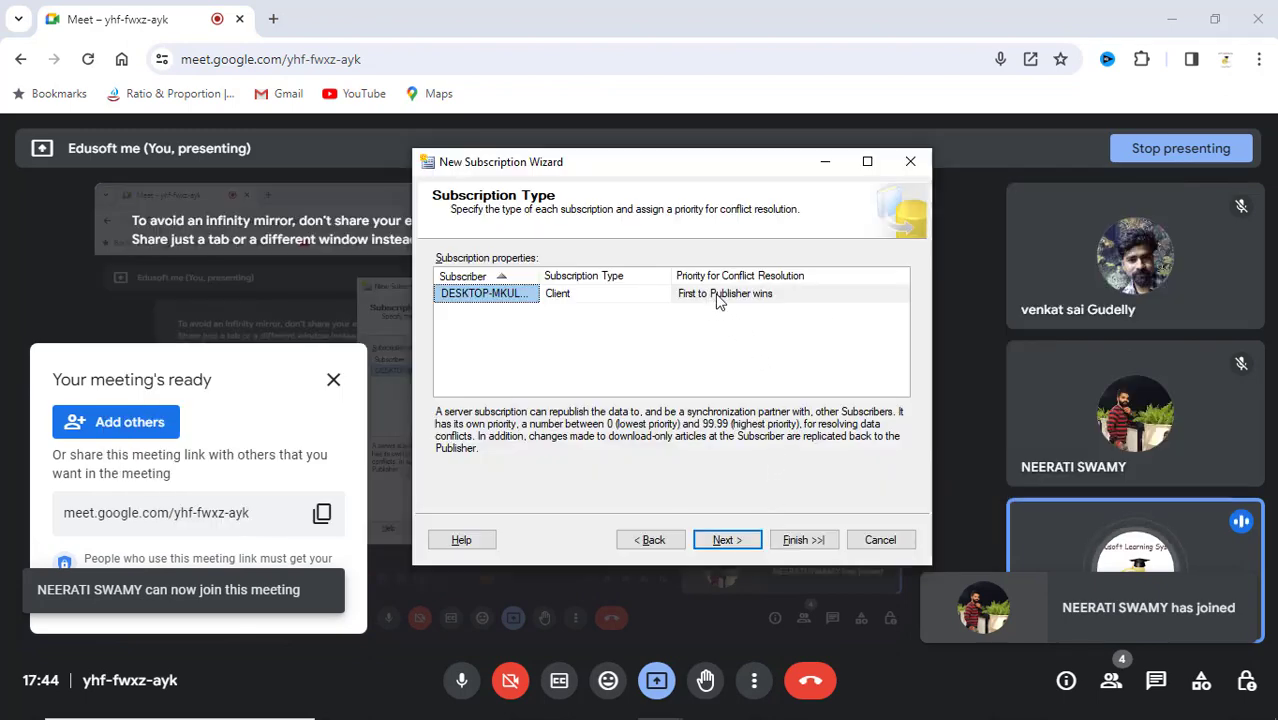
Change the subscriber's subscription type from Client to Server.
left_click(797, 302)
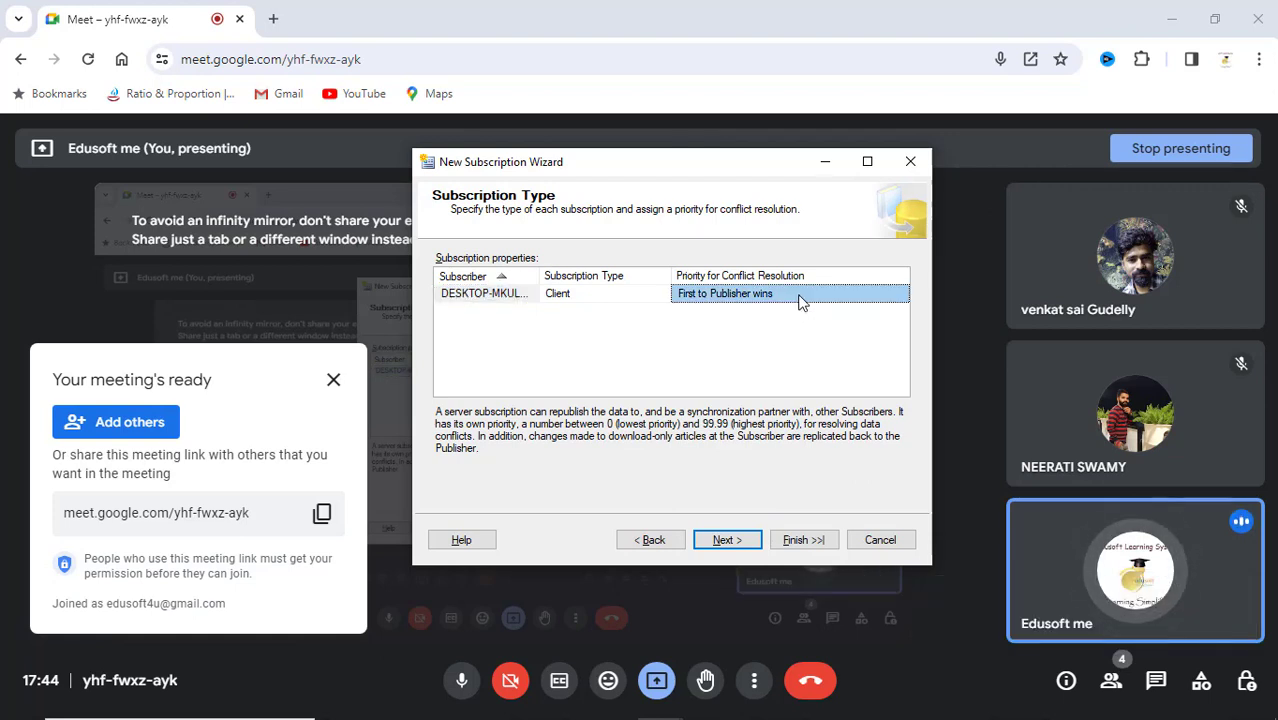
left_click(642, 298)
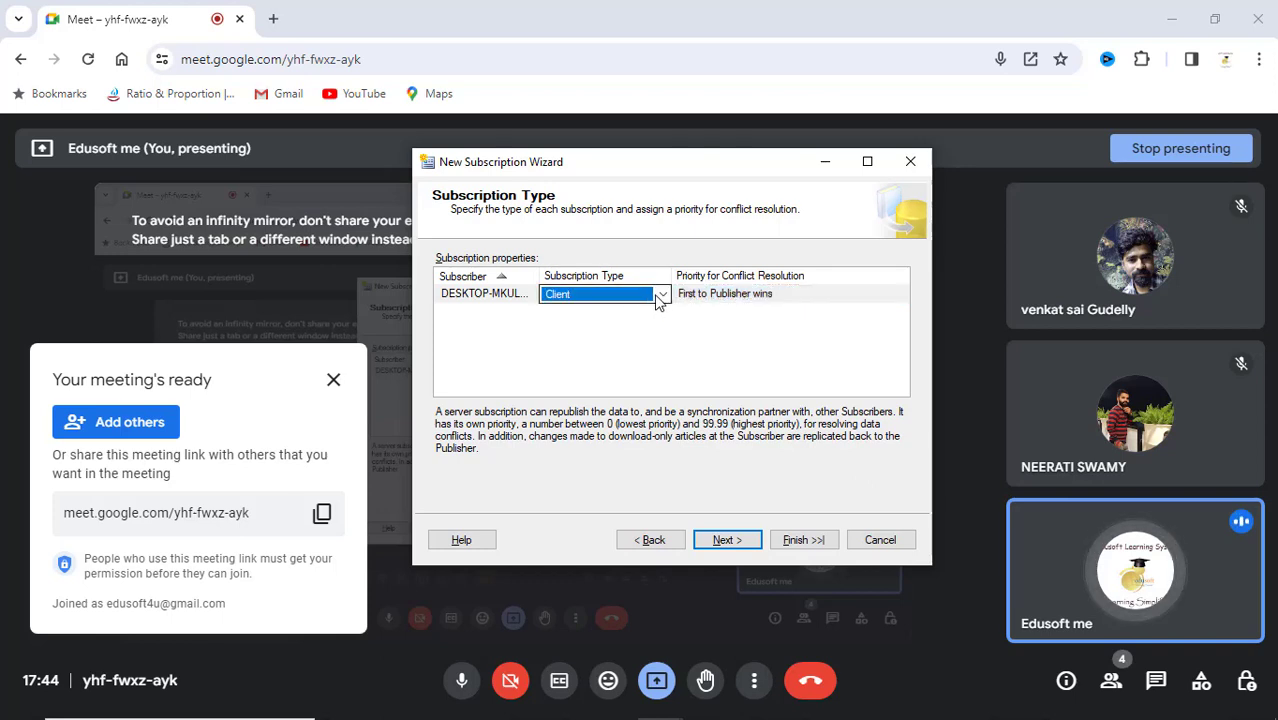
left_click(663, 297)
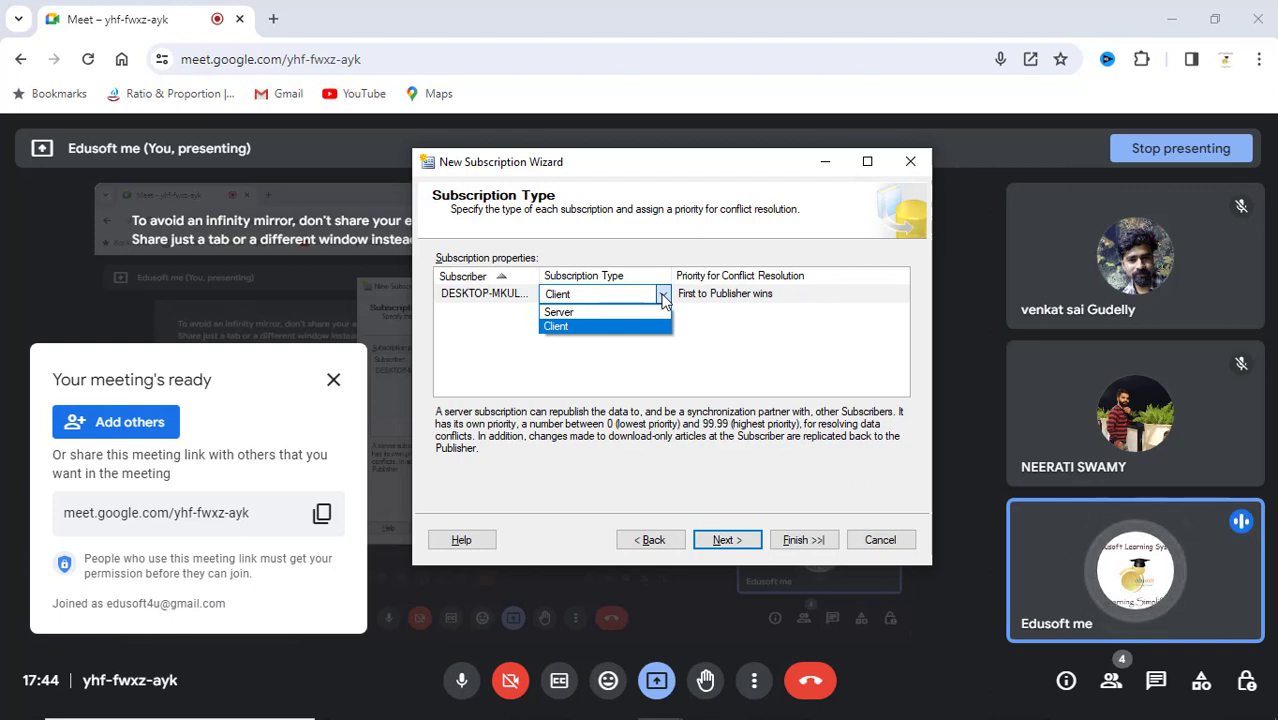
left_click(594, 318)
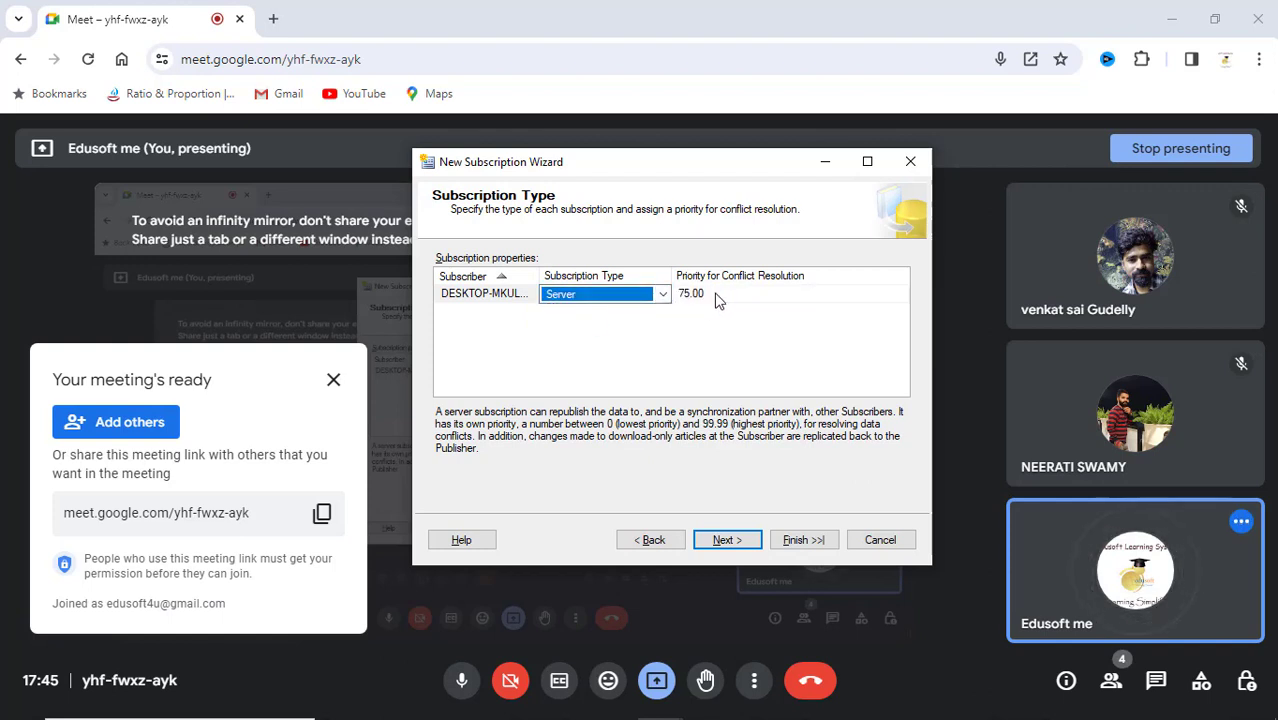
left_click(492, 300)
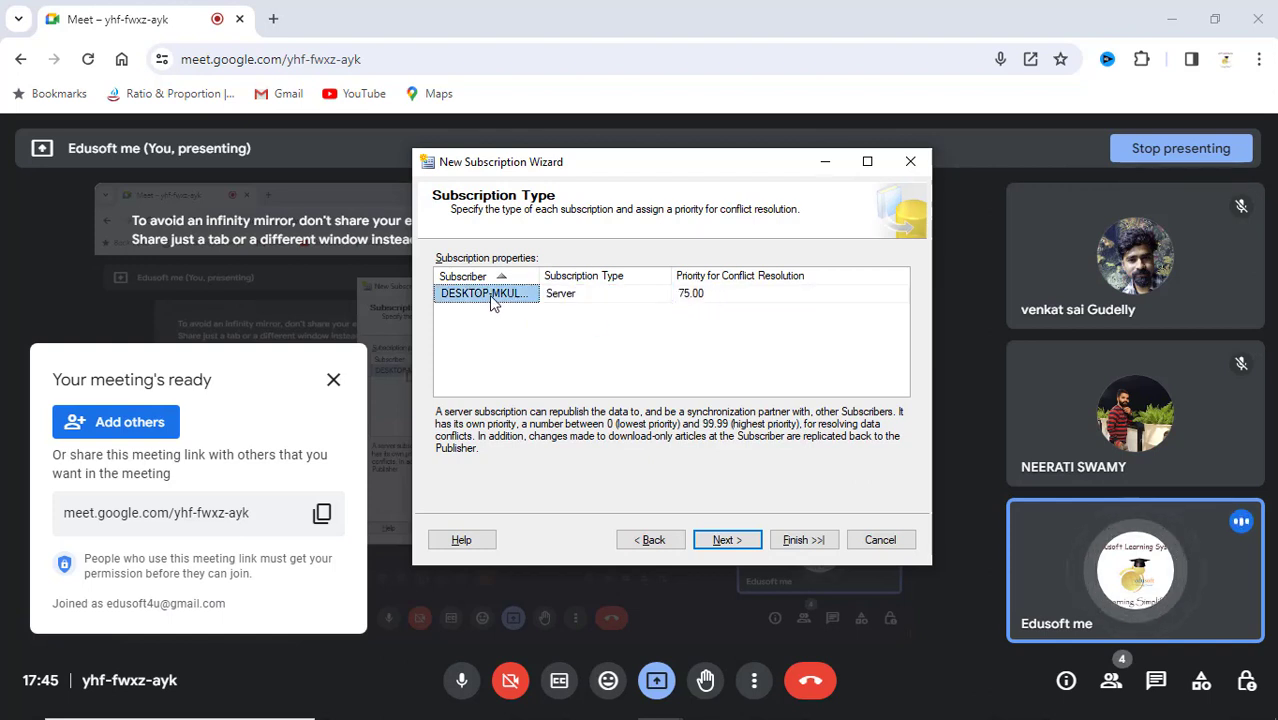
Widen the subscription grid columns, then bring Management Studio back in front.
left_click_drag(540, 277, 642, 277)
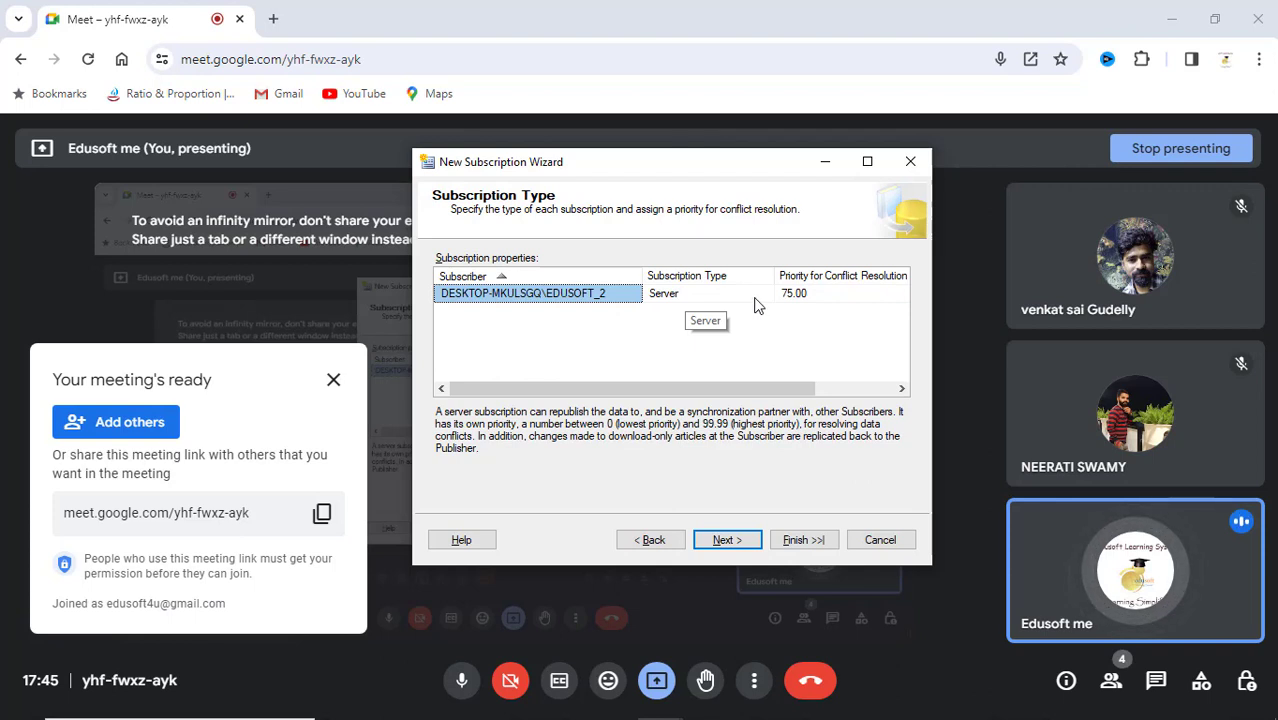
left_click_drag(776, 391, 862, 393)
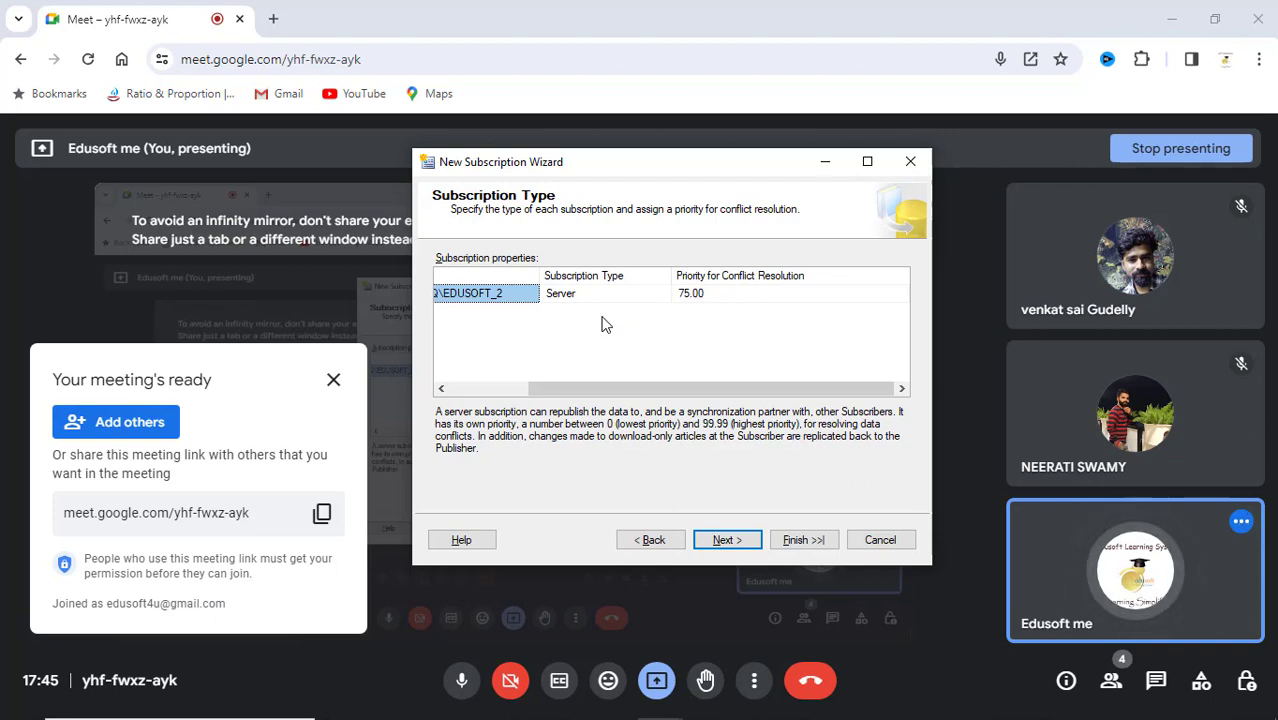
key("alt+Tab")
key("alt+Tab")
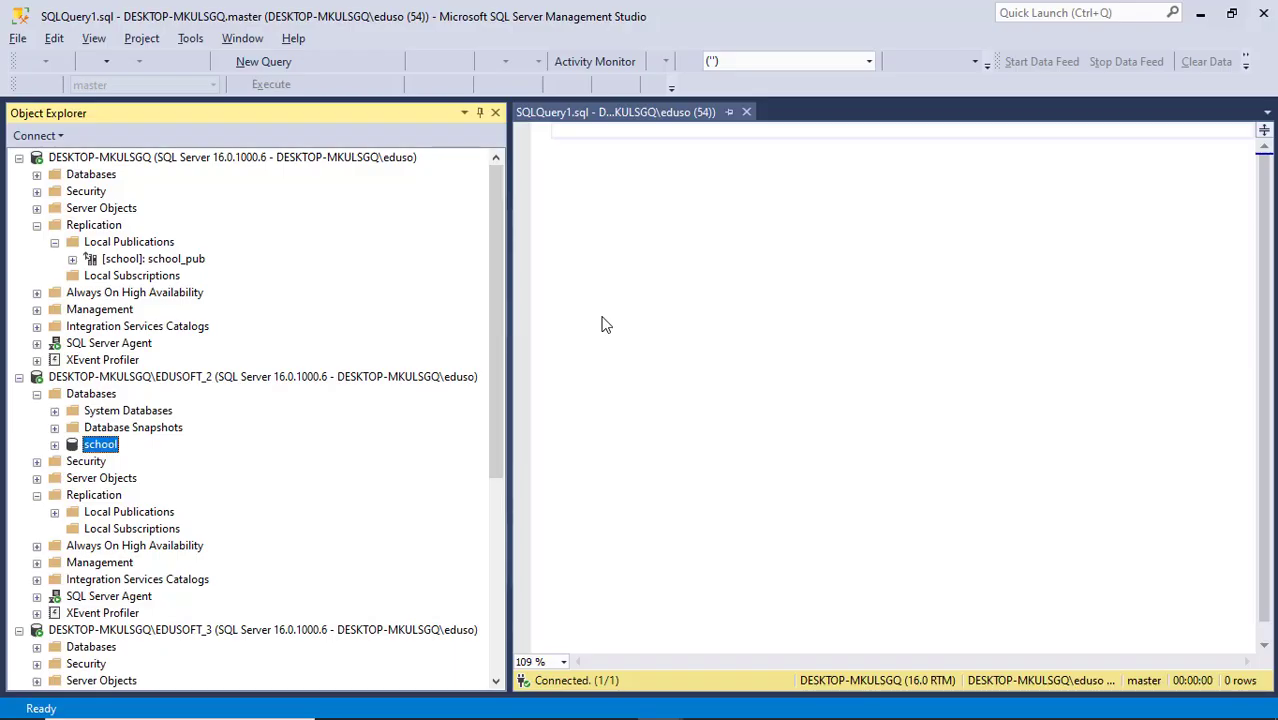
key("alt+Tab")
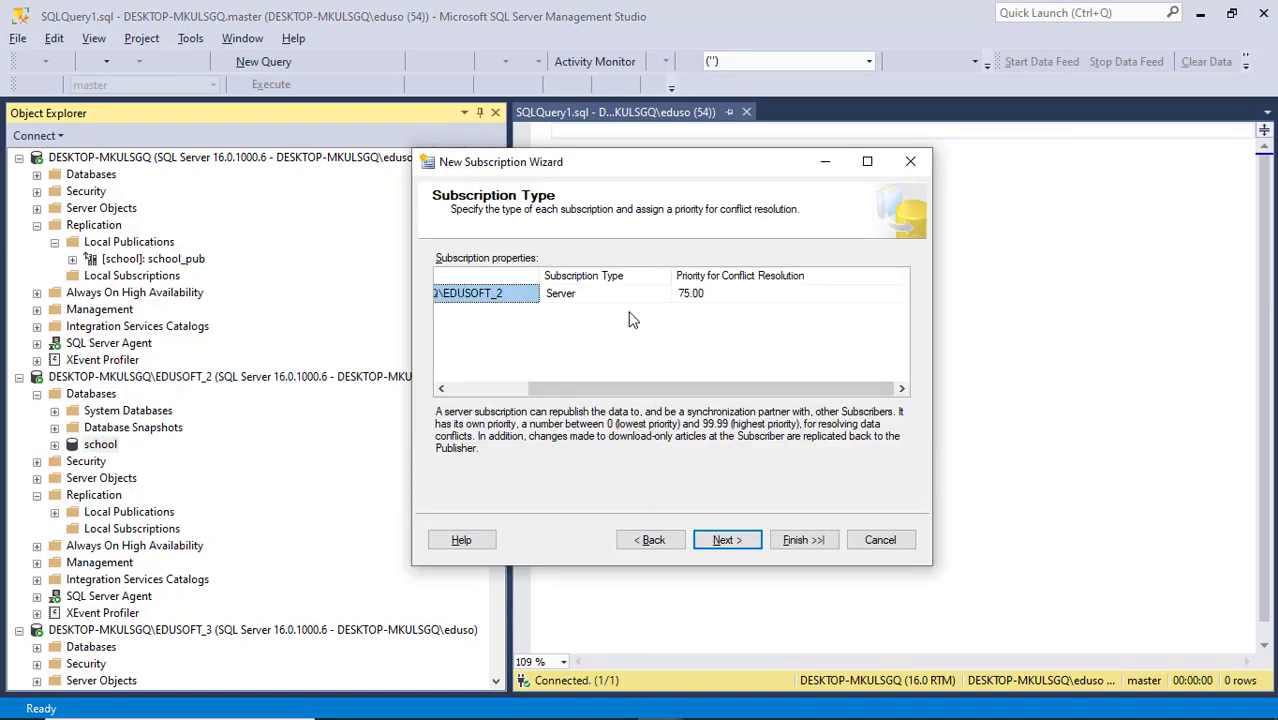
left_click_drag(600, 389, 519, 392)
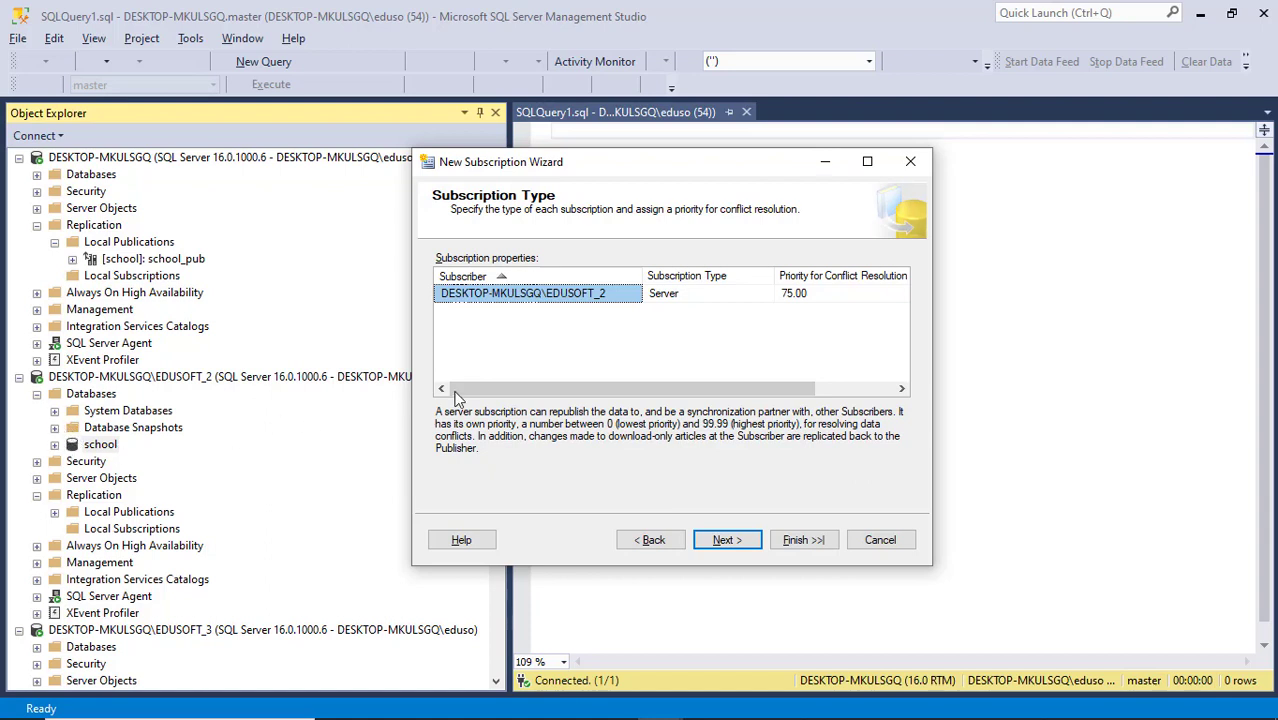
left_click(813, 293)
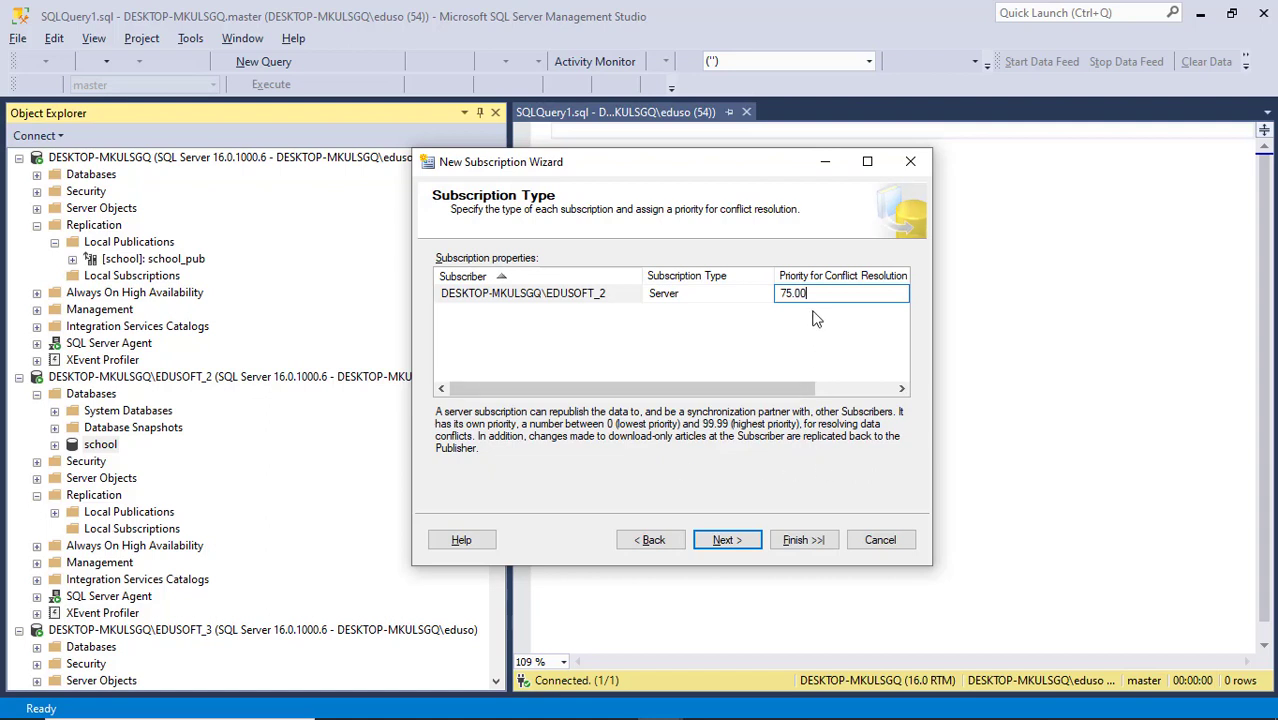
Finish the wizard to create the school_pub subscription, then close it after Success.
left_click(737, 541)
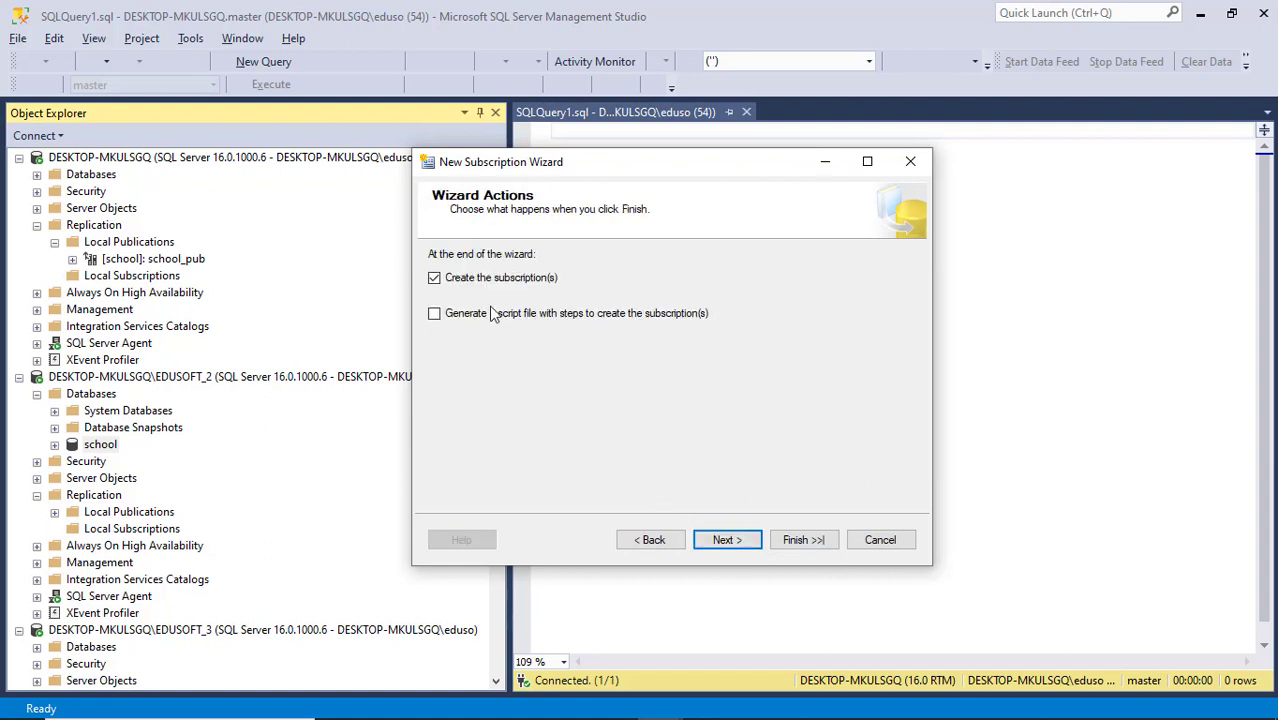
left_click(722, 543)
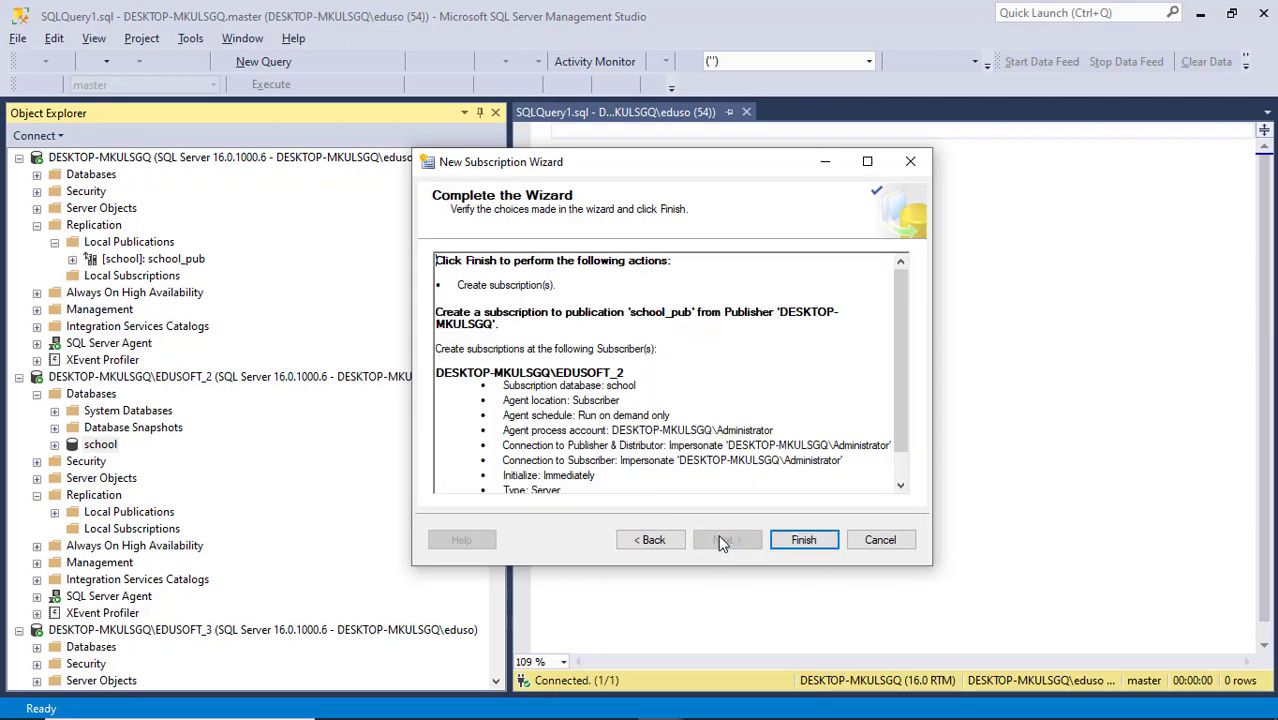
left_click(790, 541)
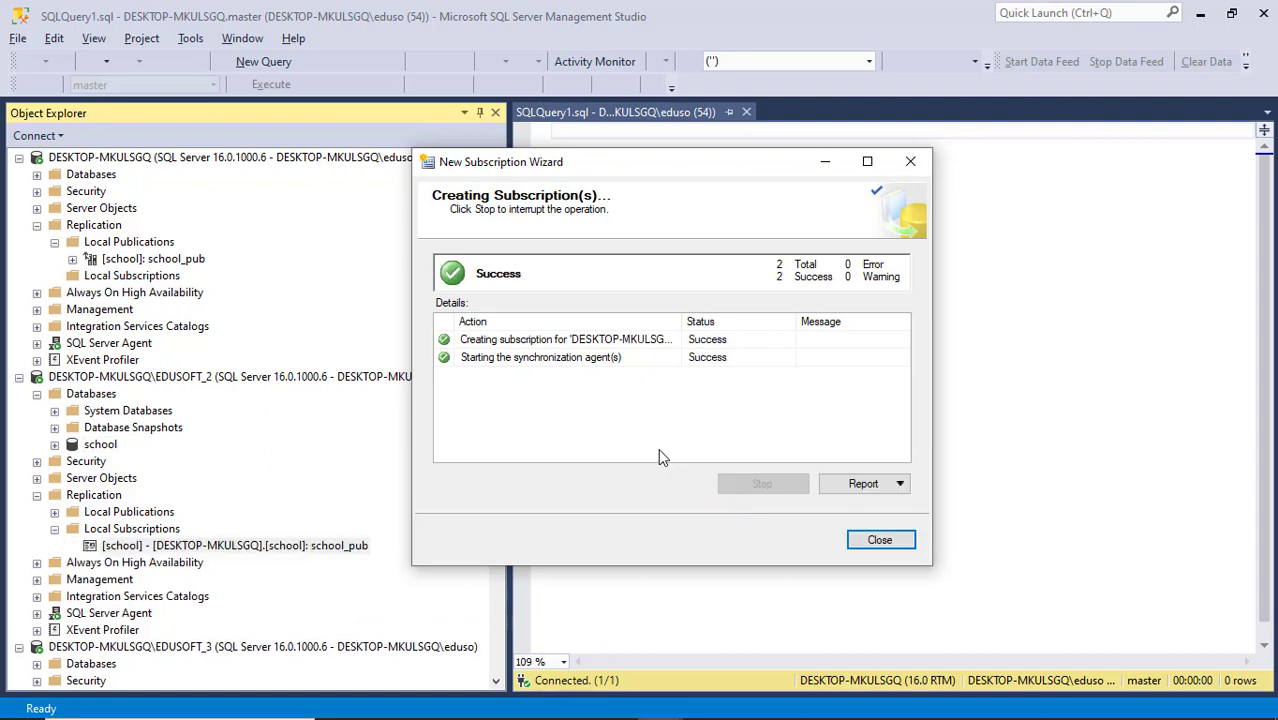
left_click(879, 541)
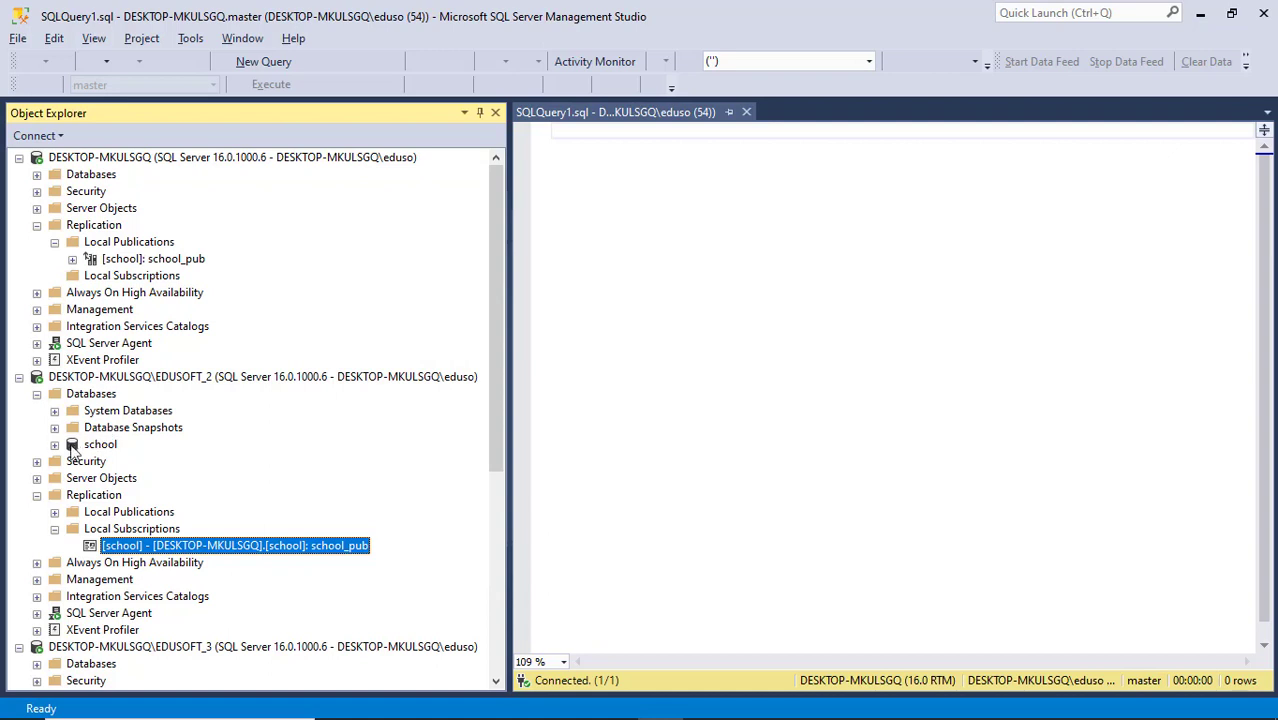
Expand the school database Tables folders on both EDUSOFT_2 and the publisher.
left_click(55, 446)
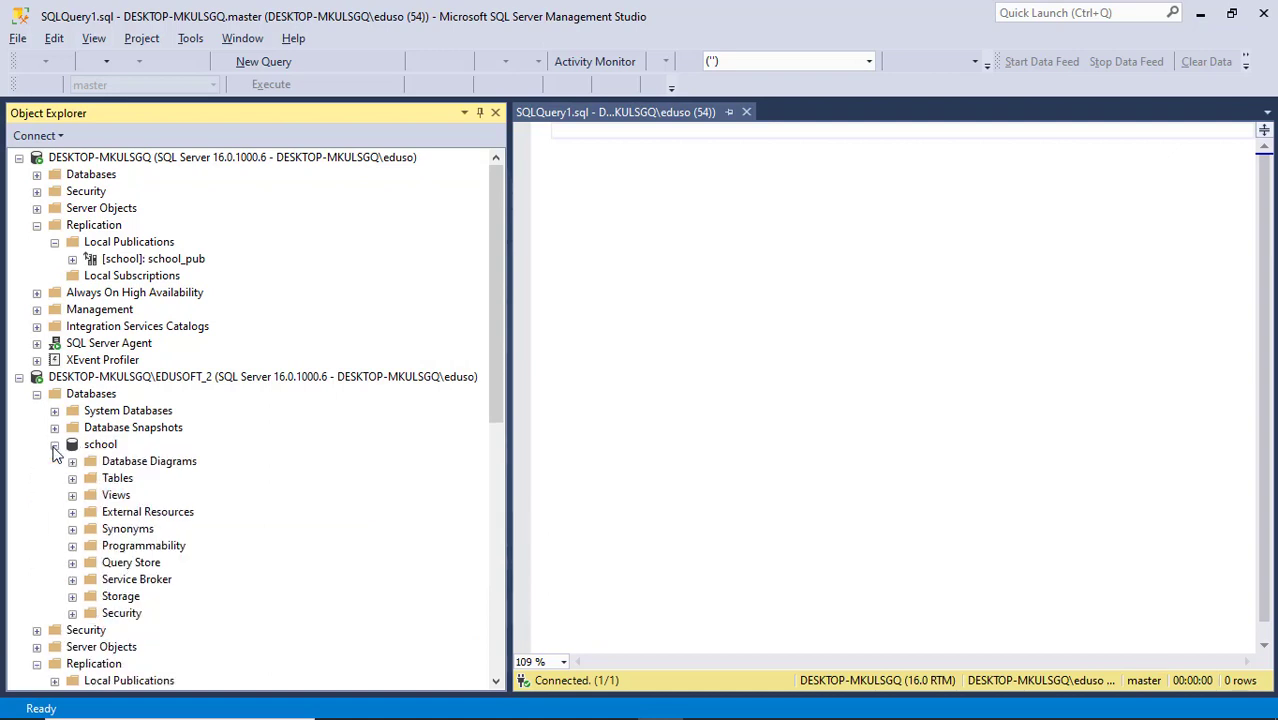
left_click(72, 478)
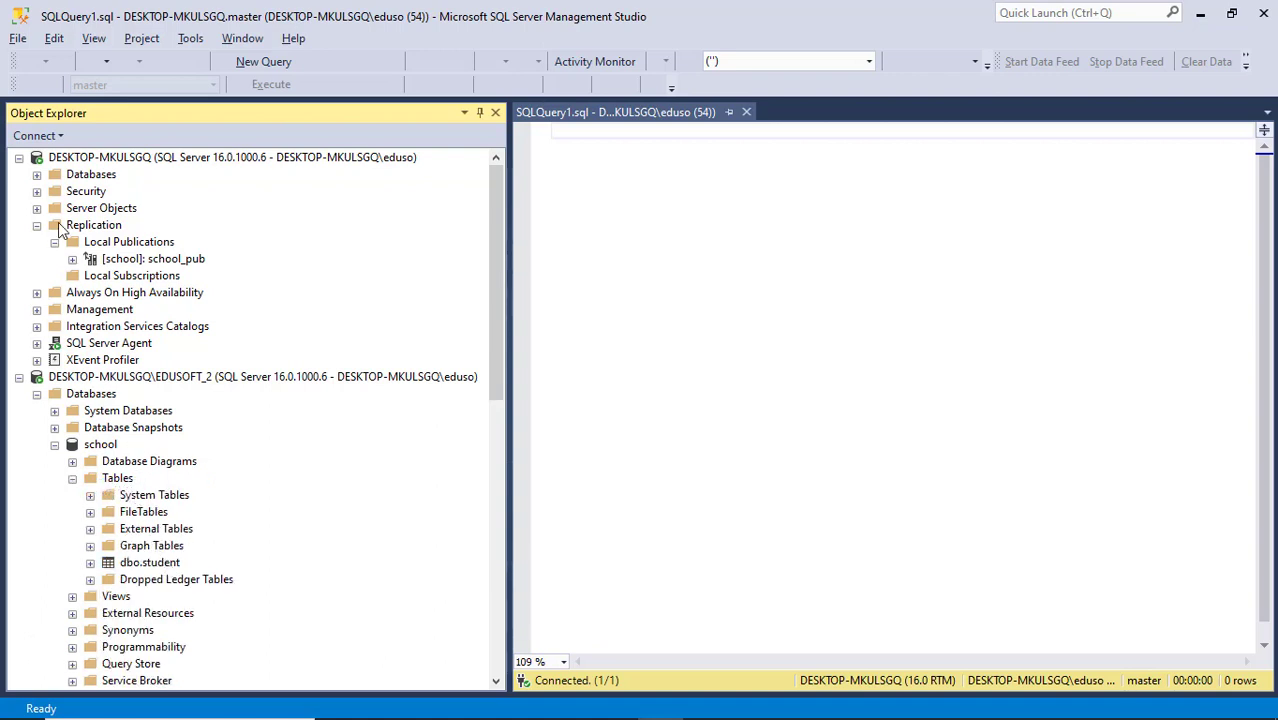
left_click(37, 174)
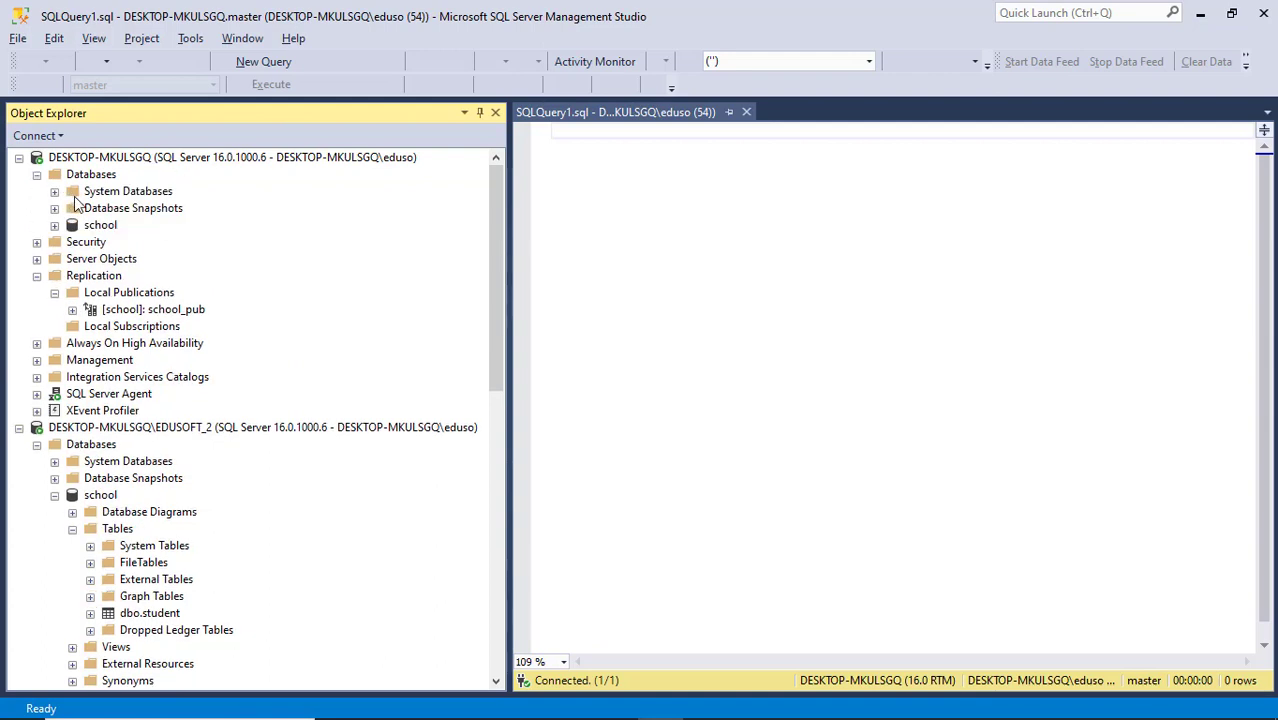
left_click(54, 225)
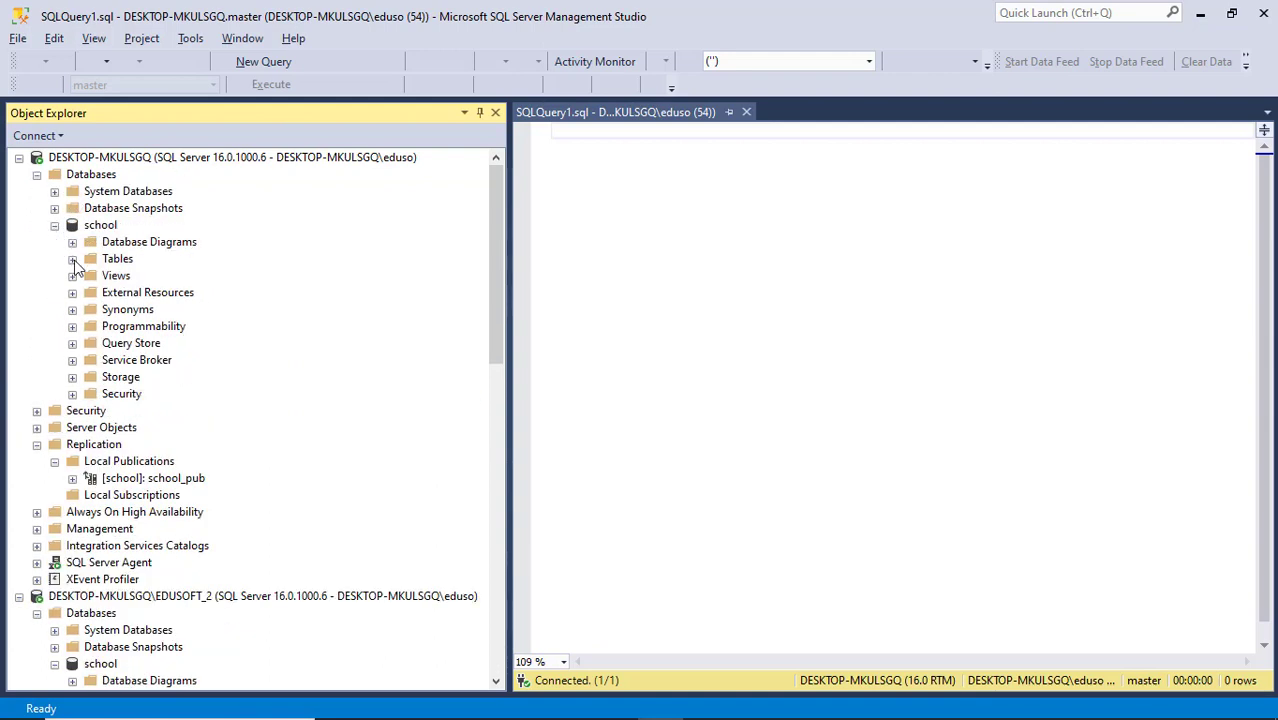
left_click(72, 259)
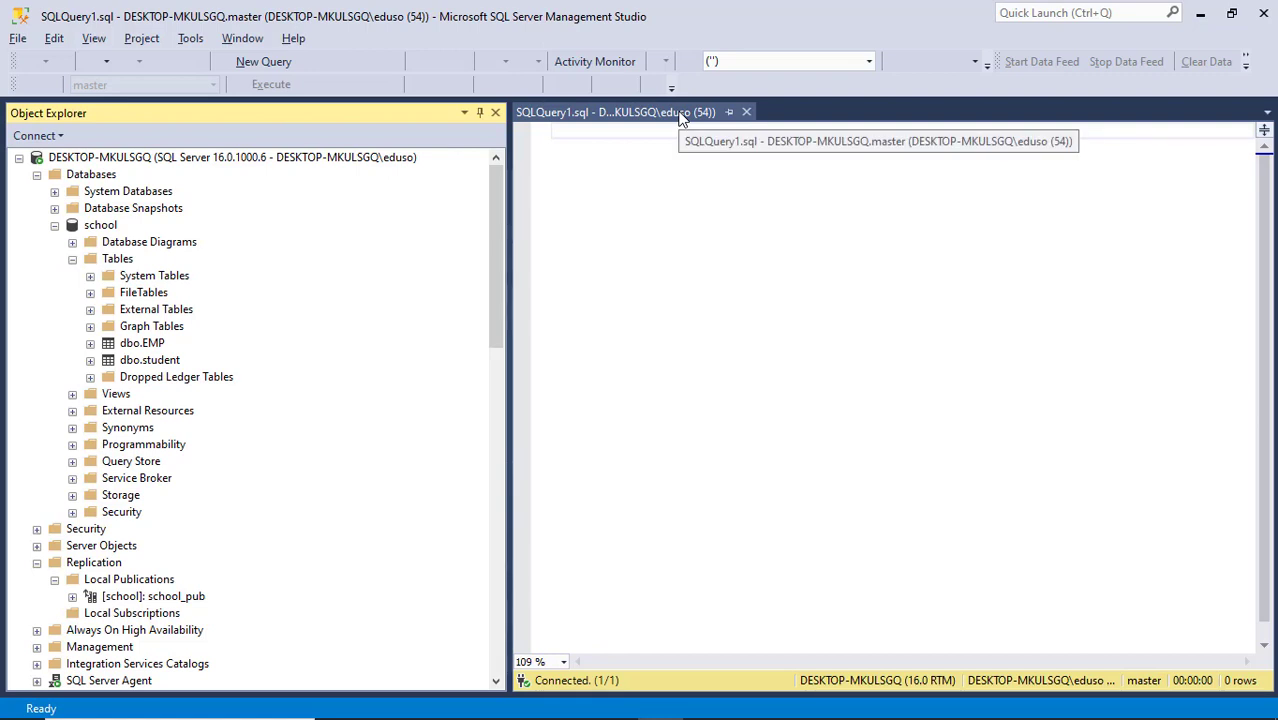
left_click(651, 148)
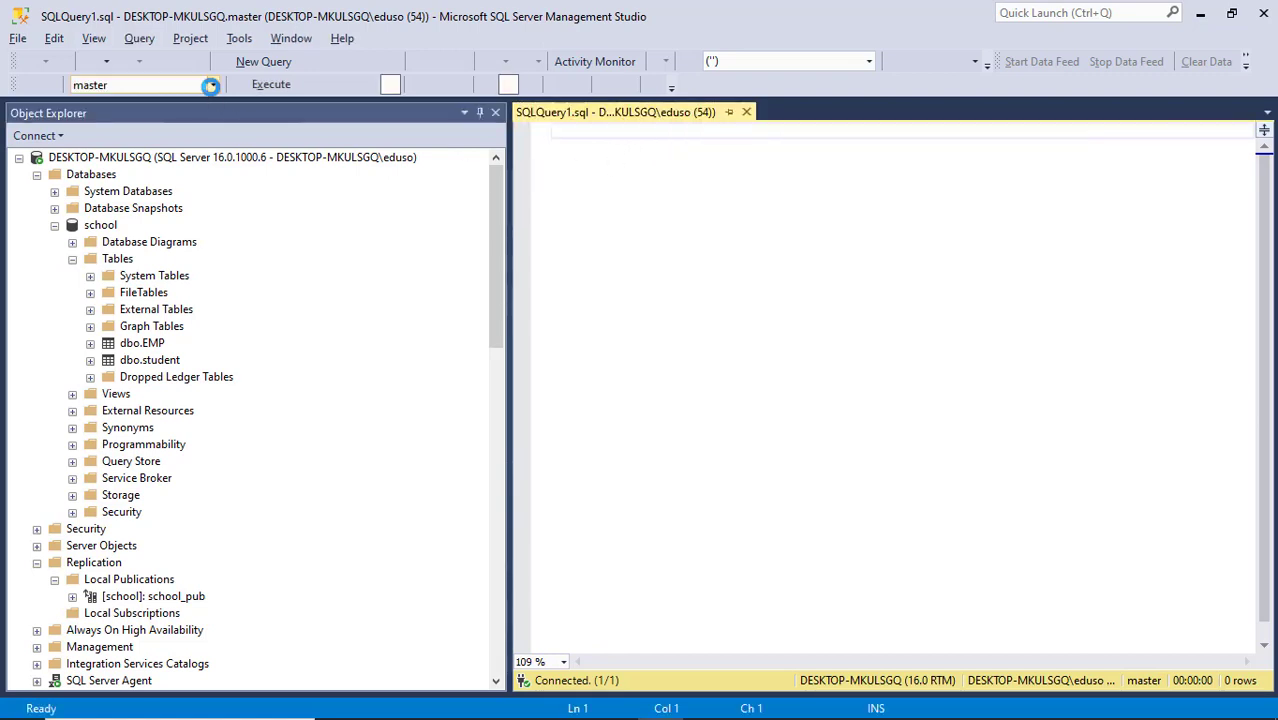
Run select * from student against the school database.
left_click(211, 86)
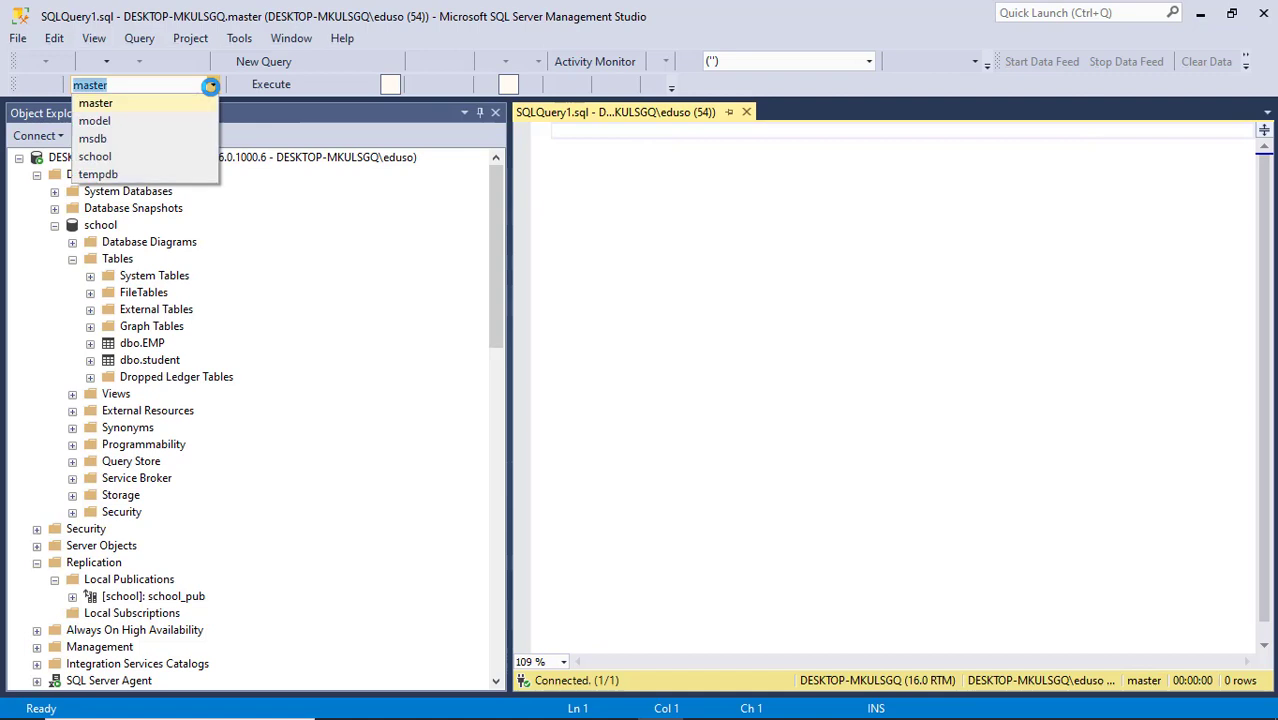
left_click(138, 156)
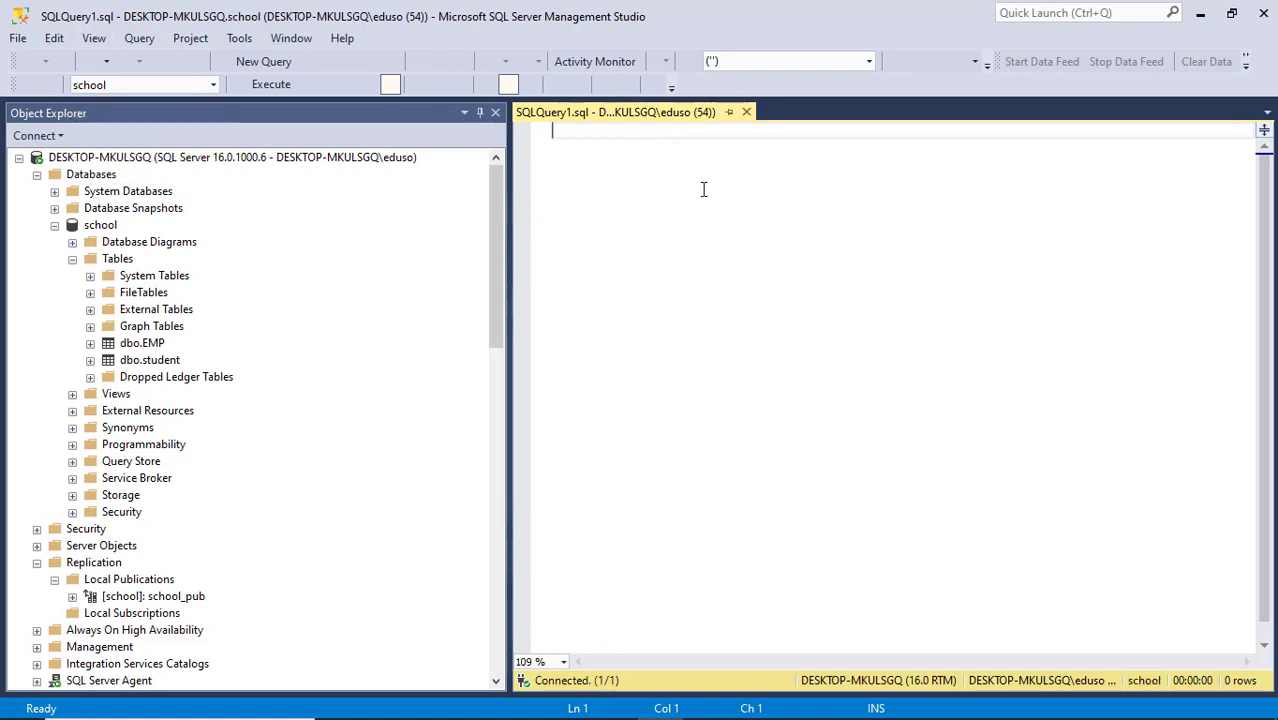
type("select")
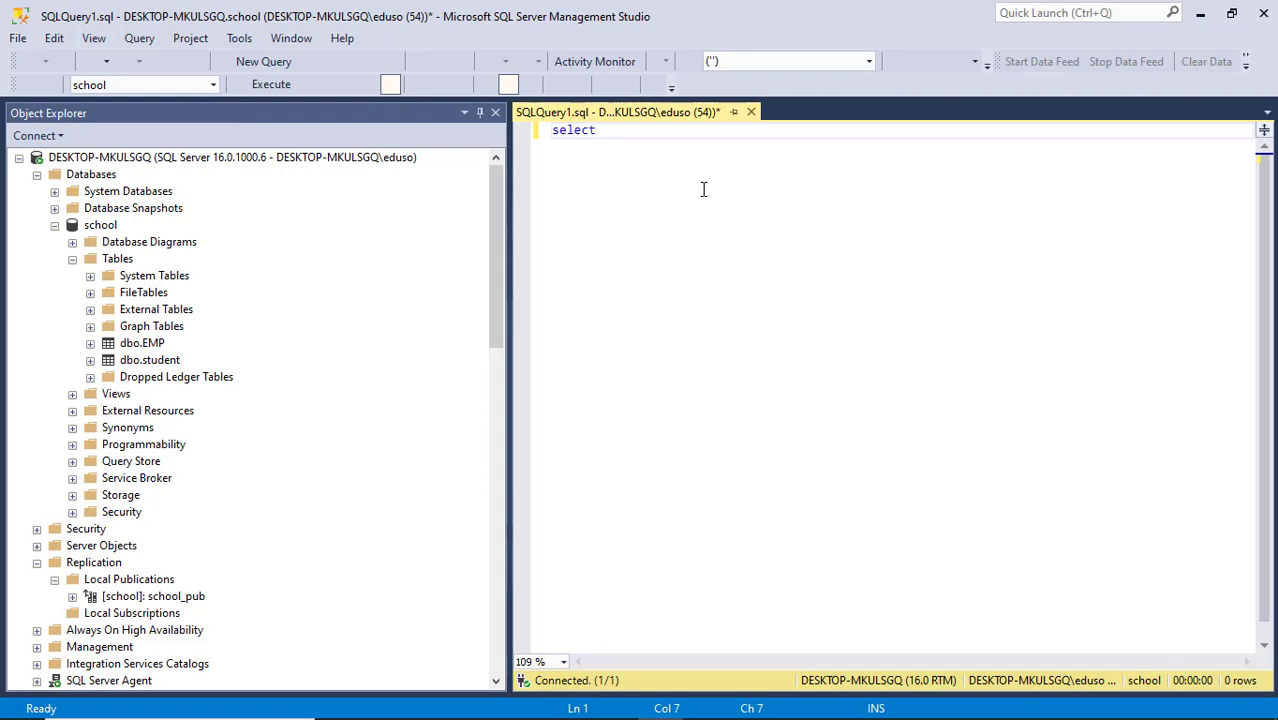
type(" * from student")
key("Escape")
key("F5")
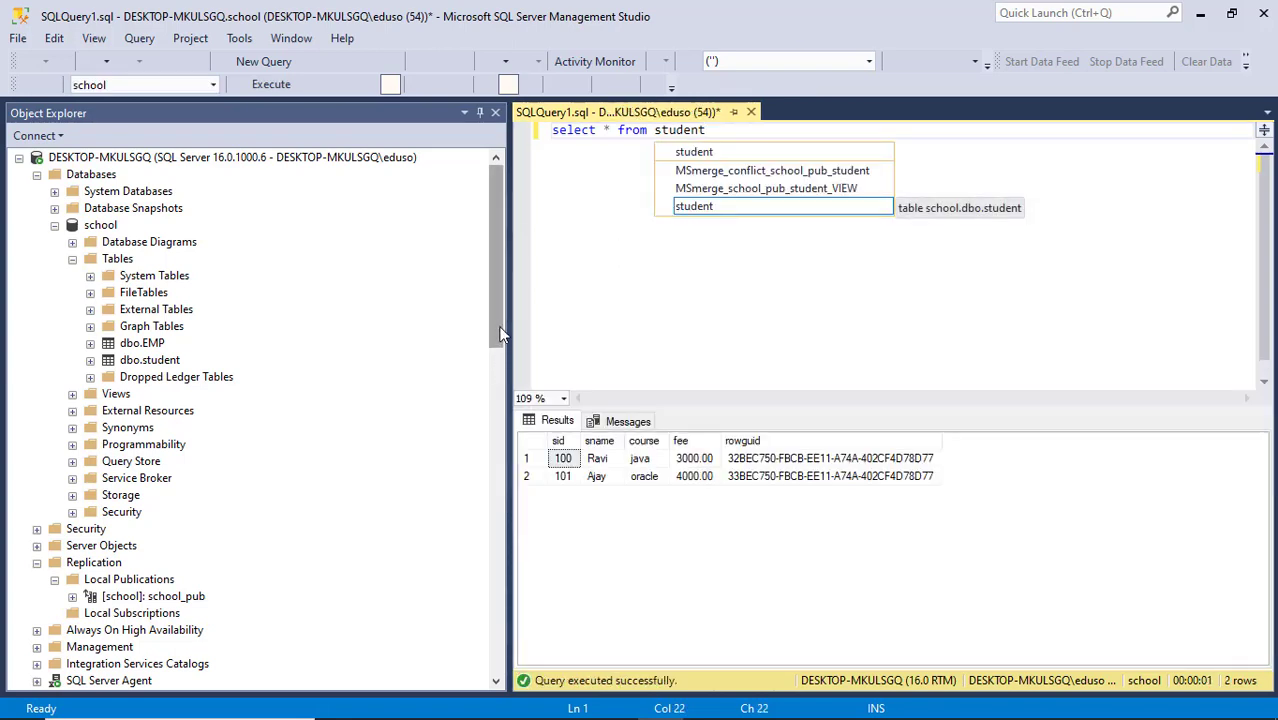
left_click_drag(497, 331, 499, 356)
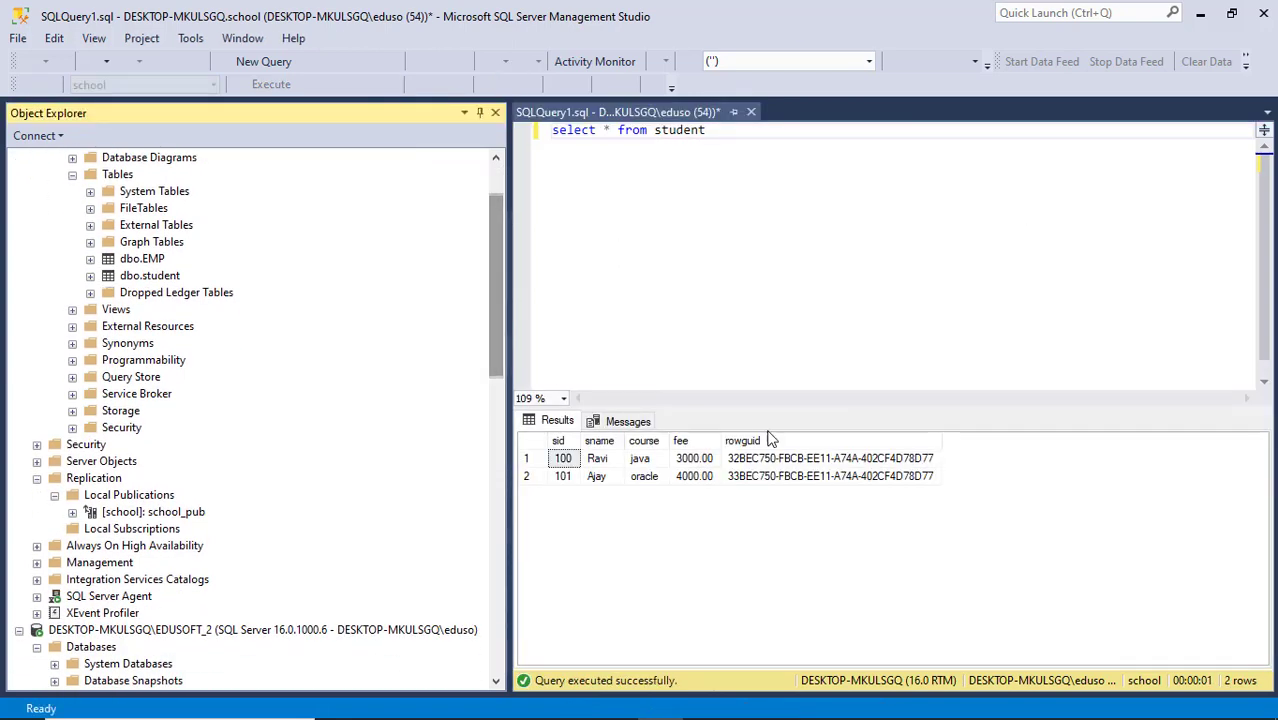
Compare the rowguid values of the two returned student rows.
left_click(743, 460)
left_click(752, 475)
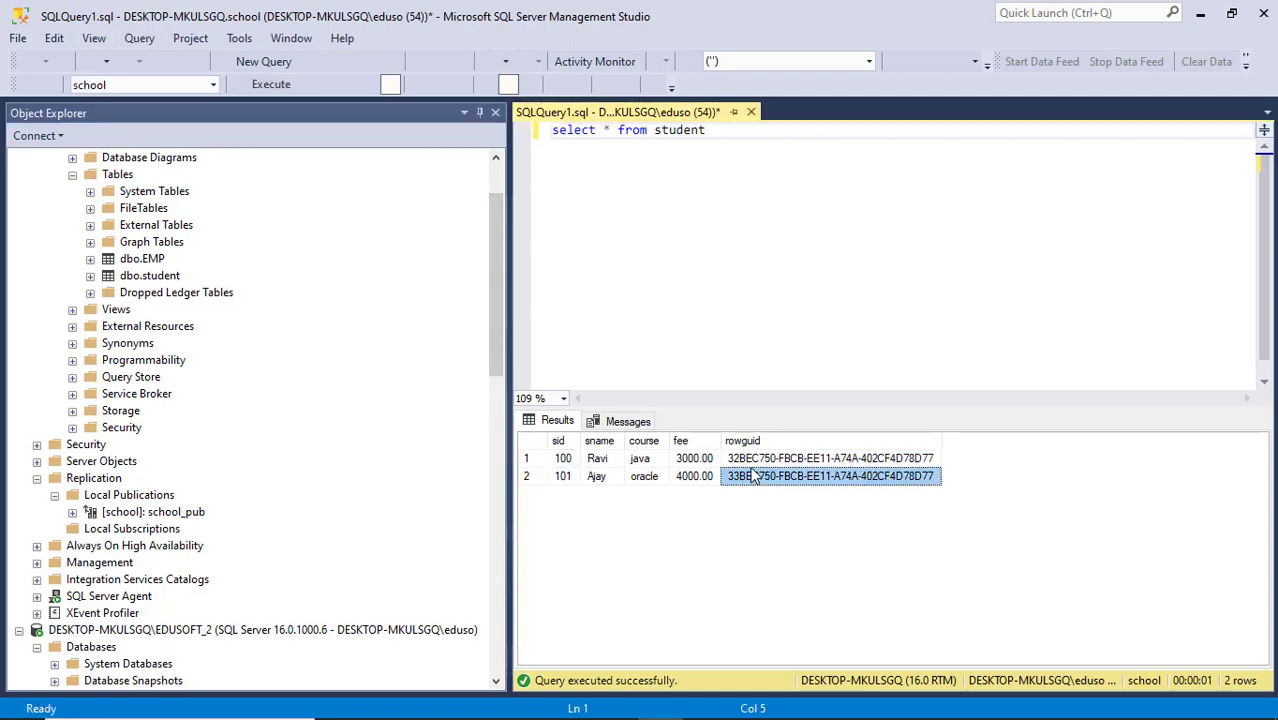
left_click(753, 458)
left_click(755, 476)
left_click(758, 459)
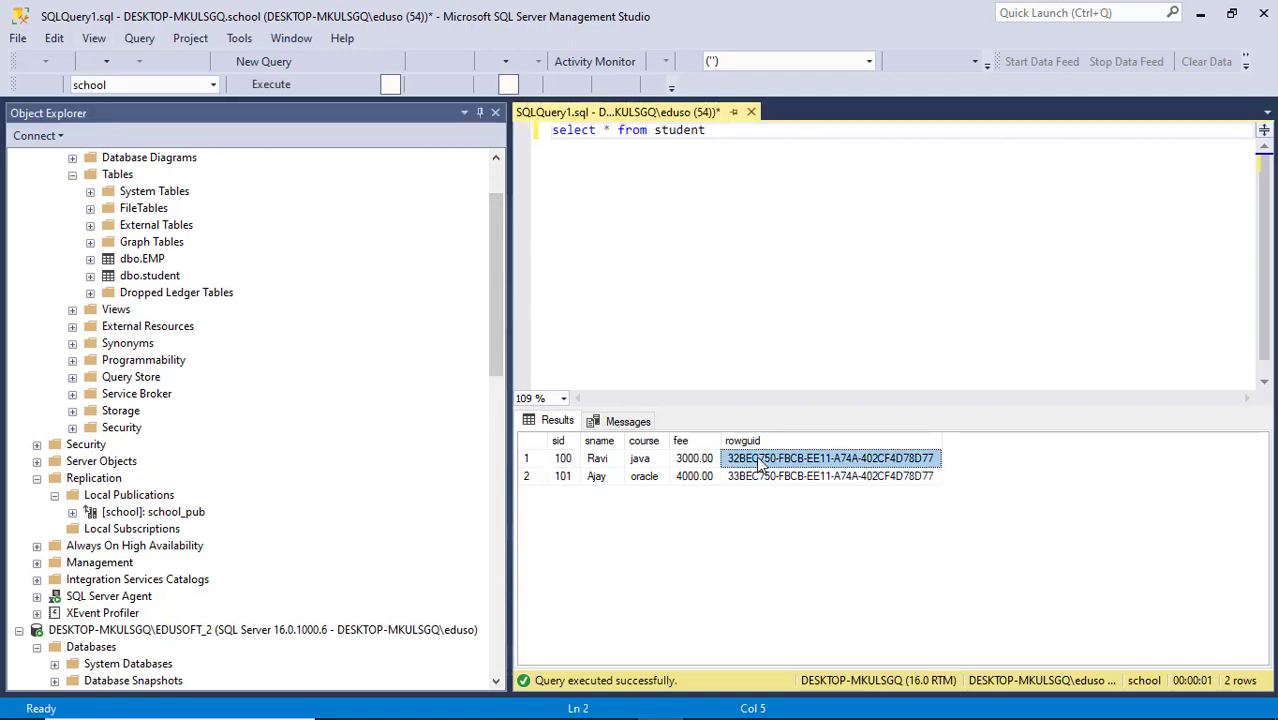
left_click(762, 476)
left_click(766, 460)
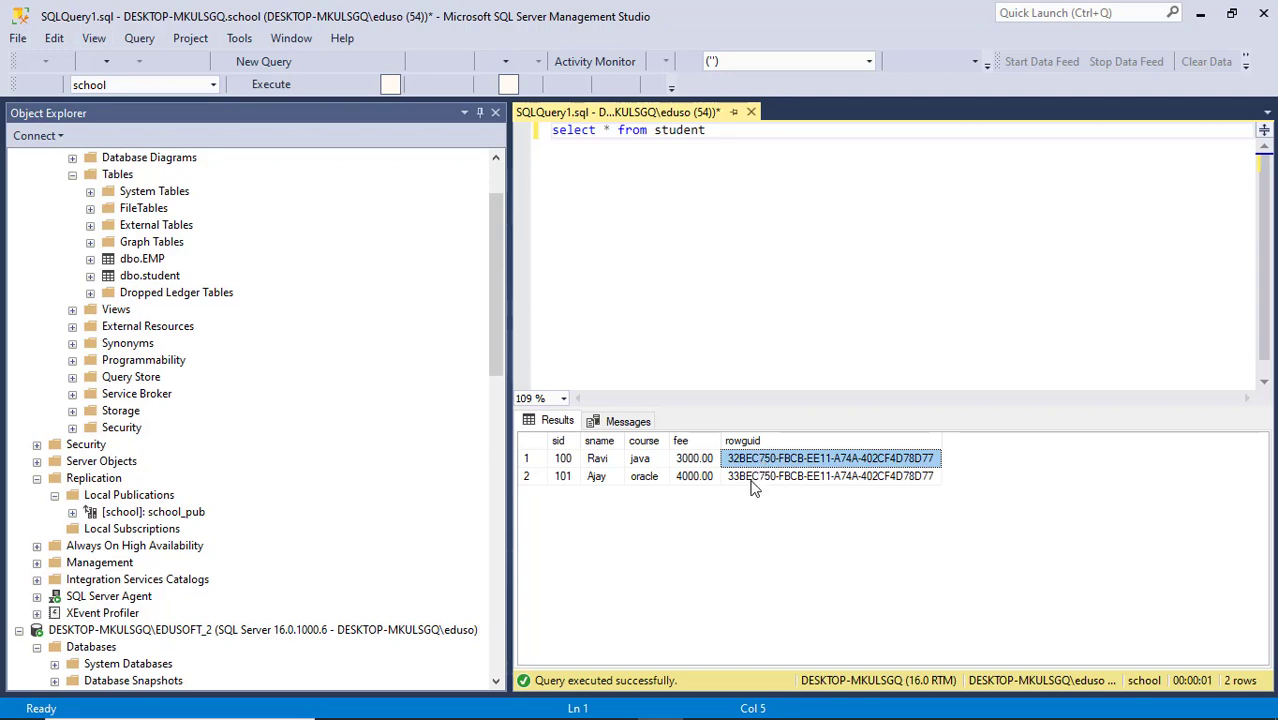
left_click(755, 477)
left_click(763, 460)
left_click(761, 477)
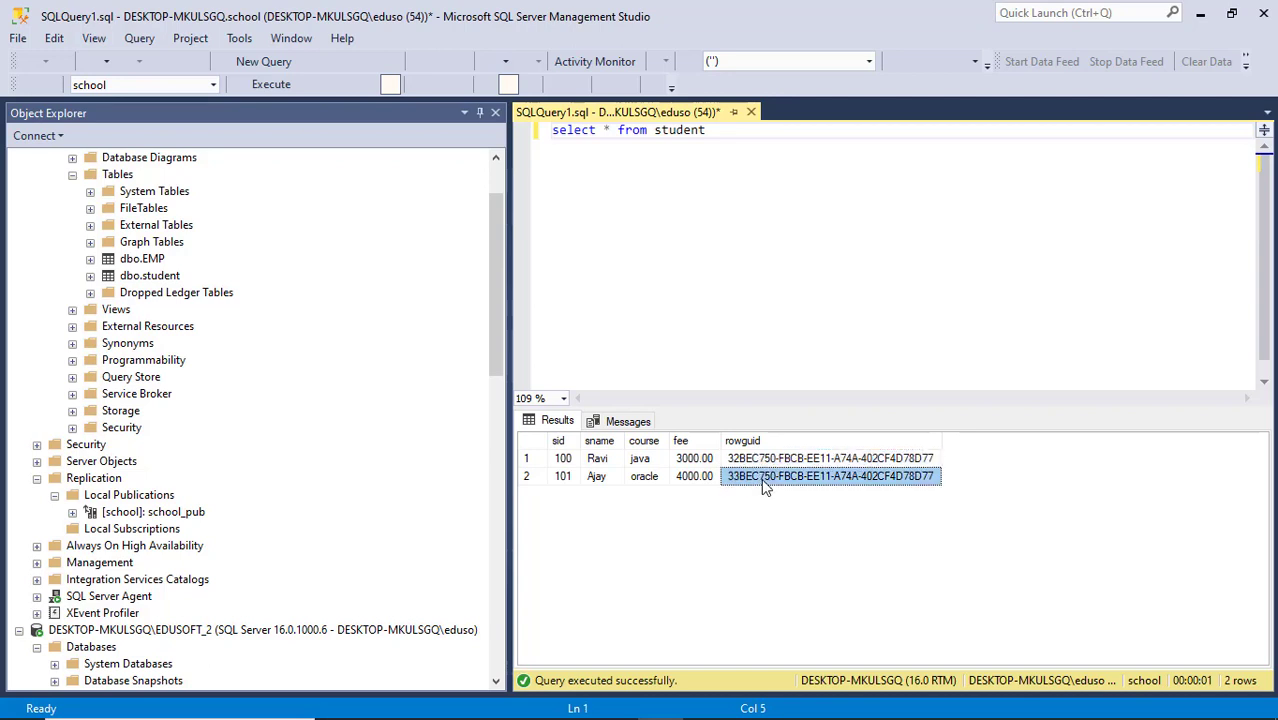
left_click(768, 460)
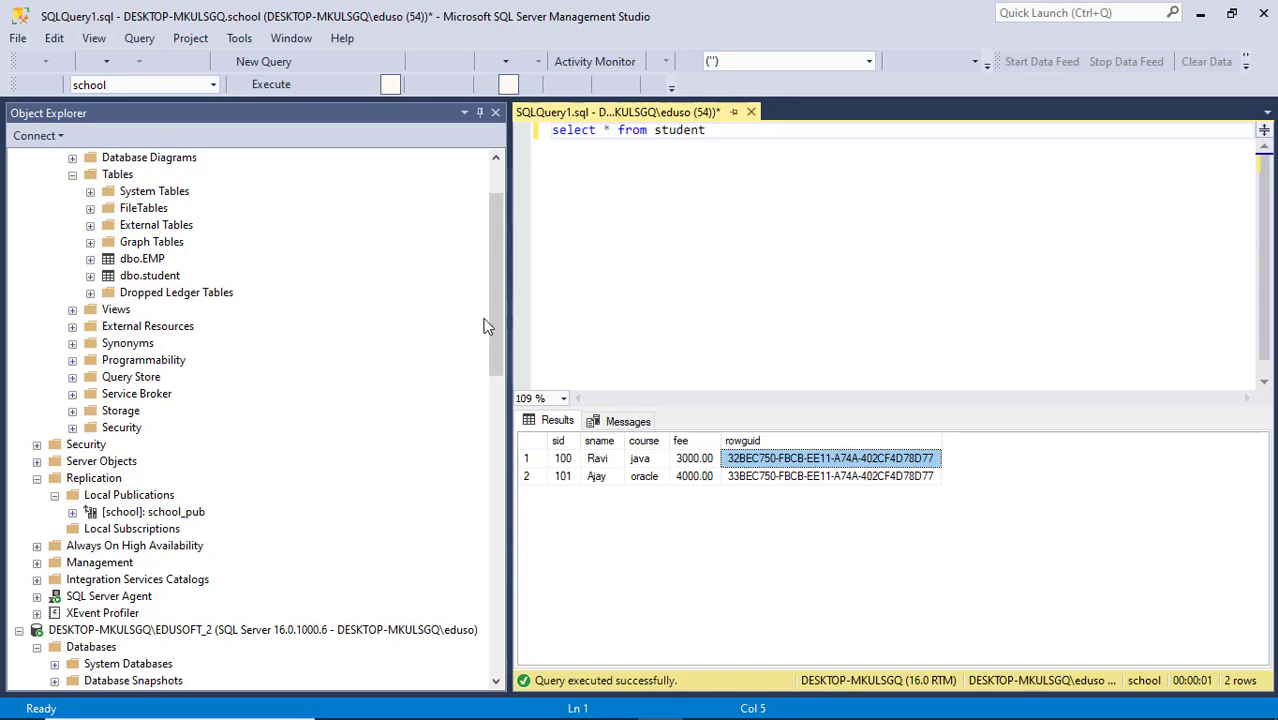
Start a new query window for EDUSOFT_2 and list the servers to connect to.
left_click_drag(501, 315, 494, 271)
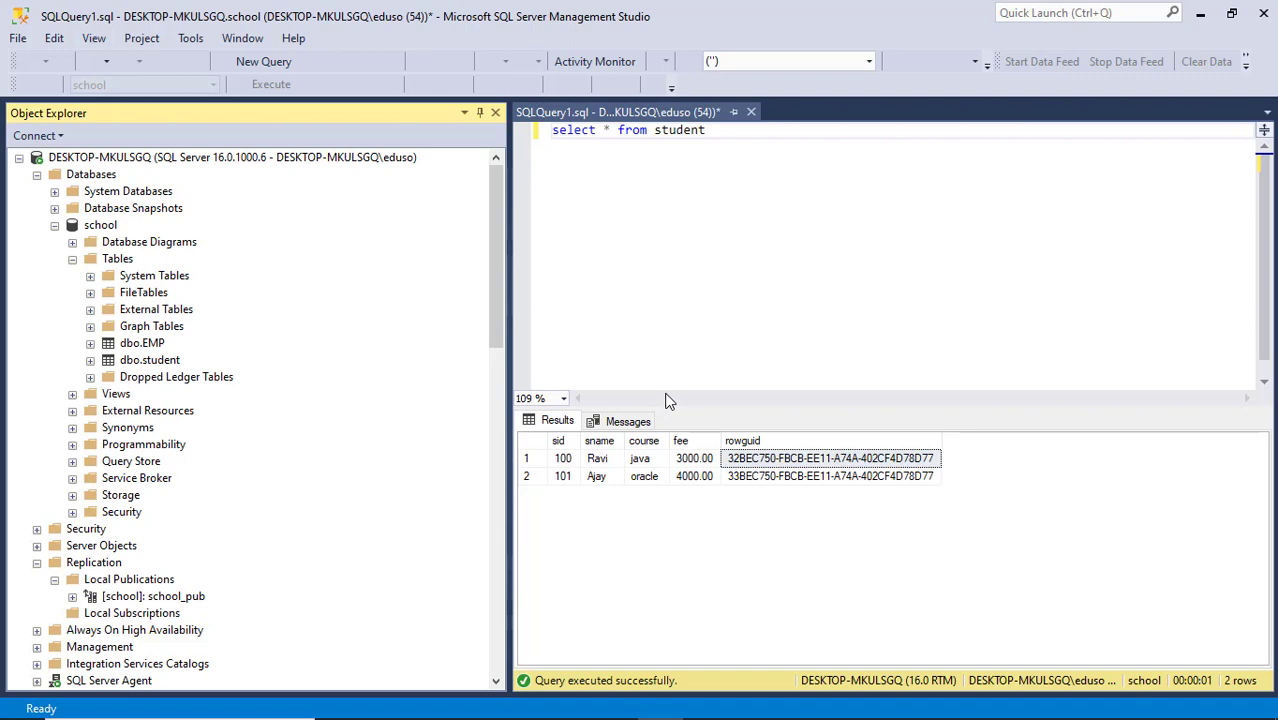
left_click_drag(494, 319, 492, 410)
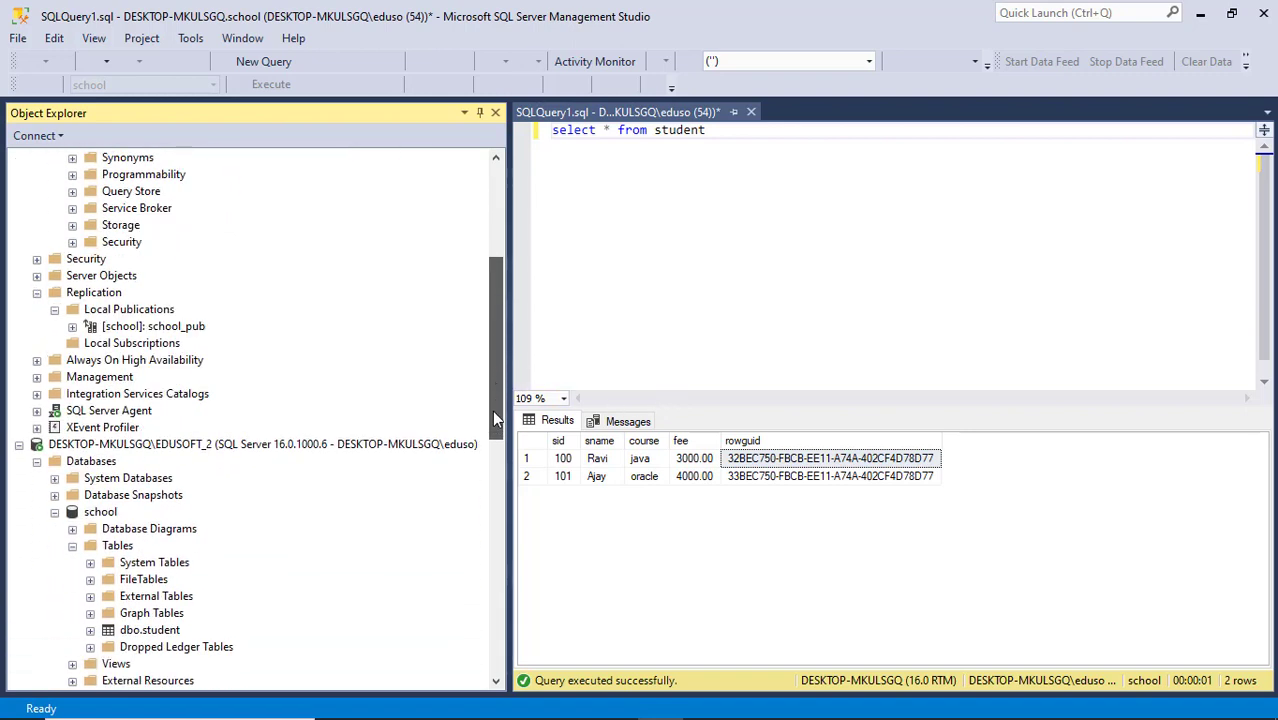
left_click(237, 447)
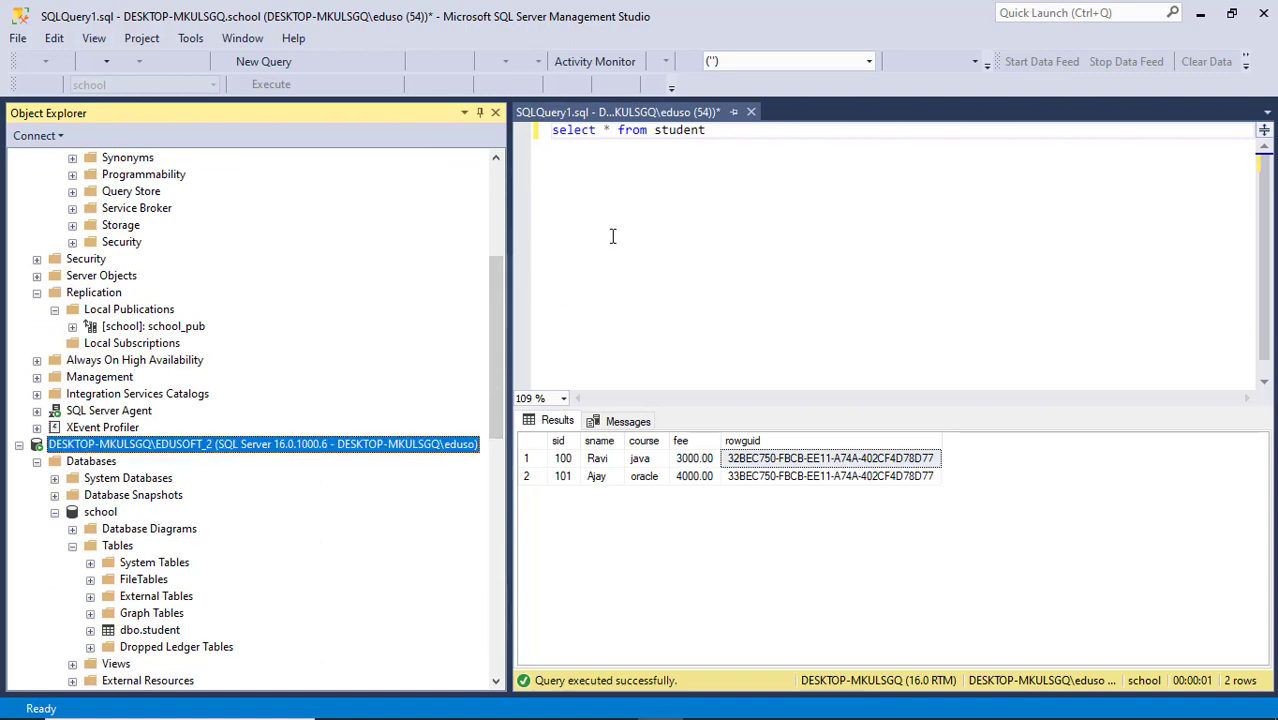
left_click(304, 62)
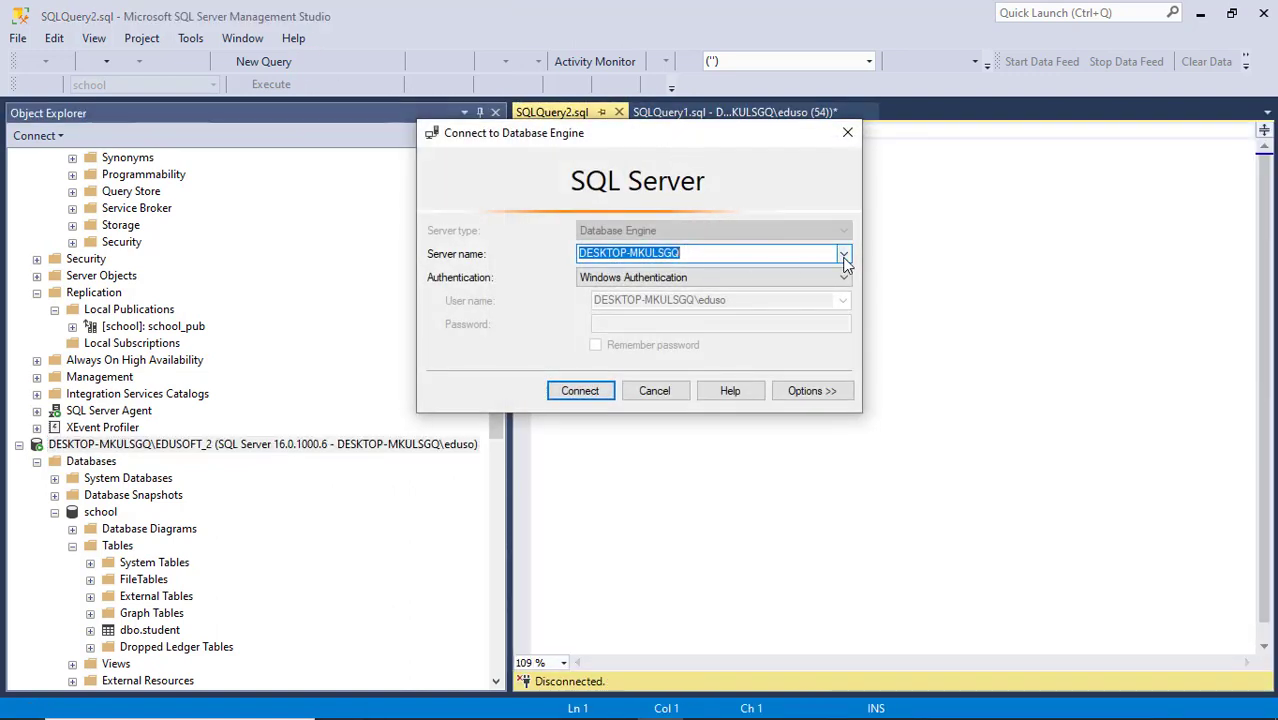
left_click(845, 256)
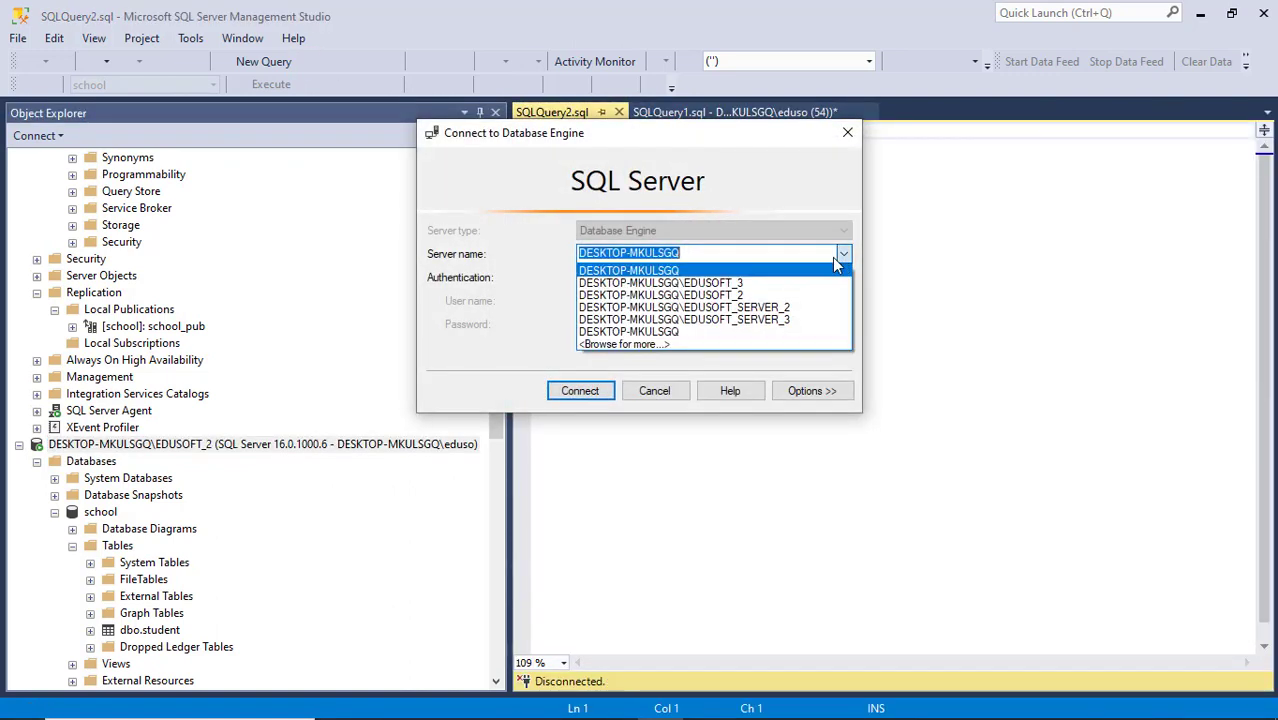
Connect the new query to EDUSOFT_2 and run select * from student on school.
left_click(773, 296)
left_click(580, 391)
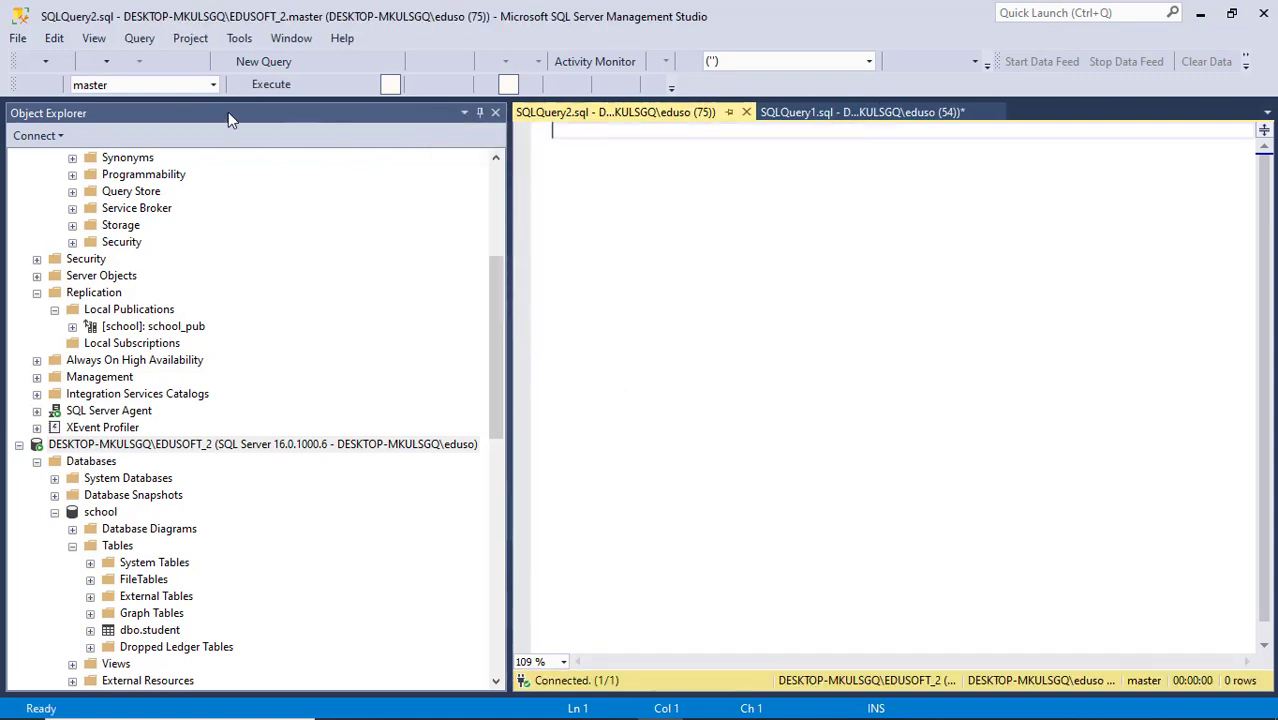
left_click(213, 85)
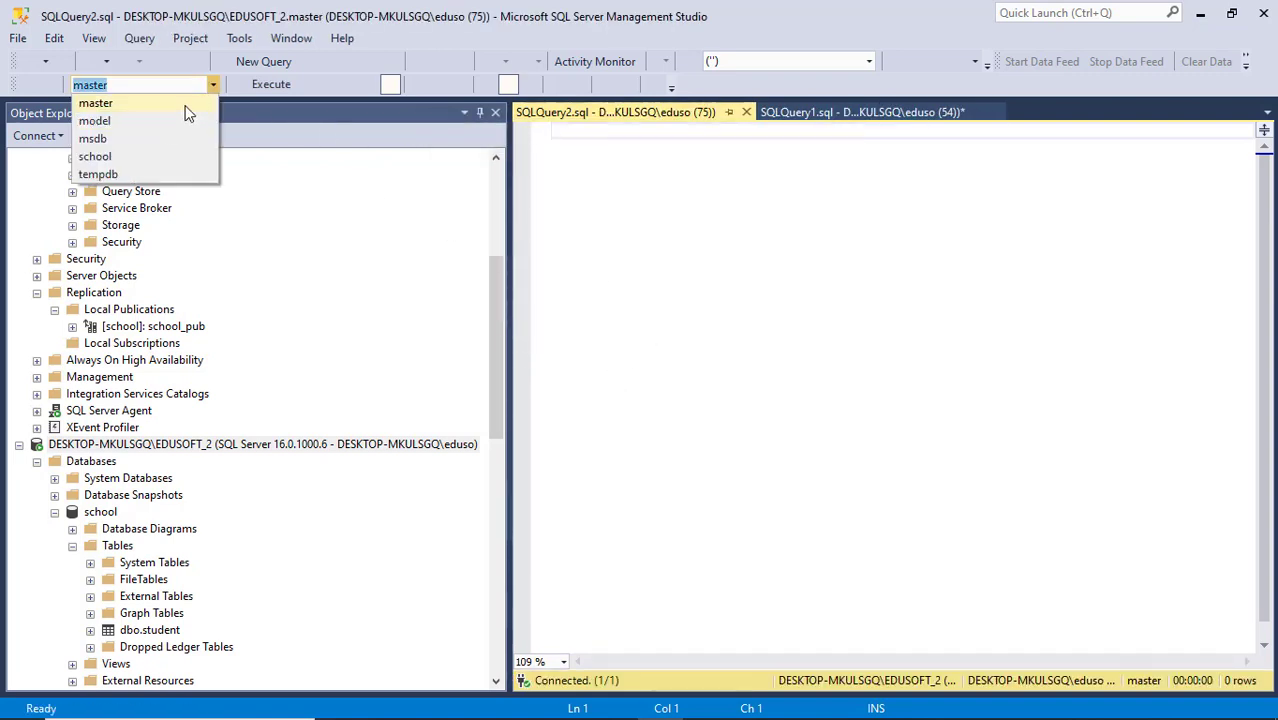
left_click(138, 156)
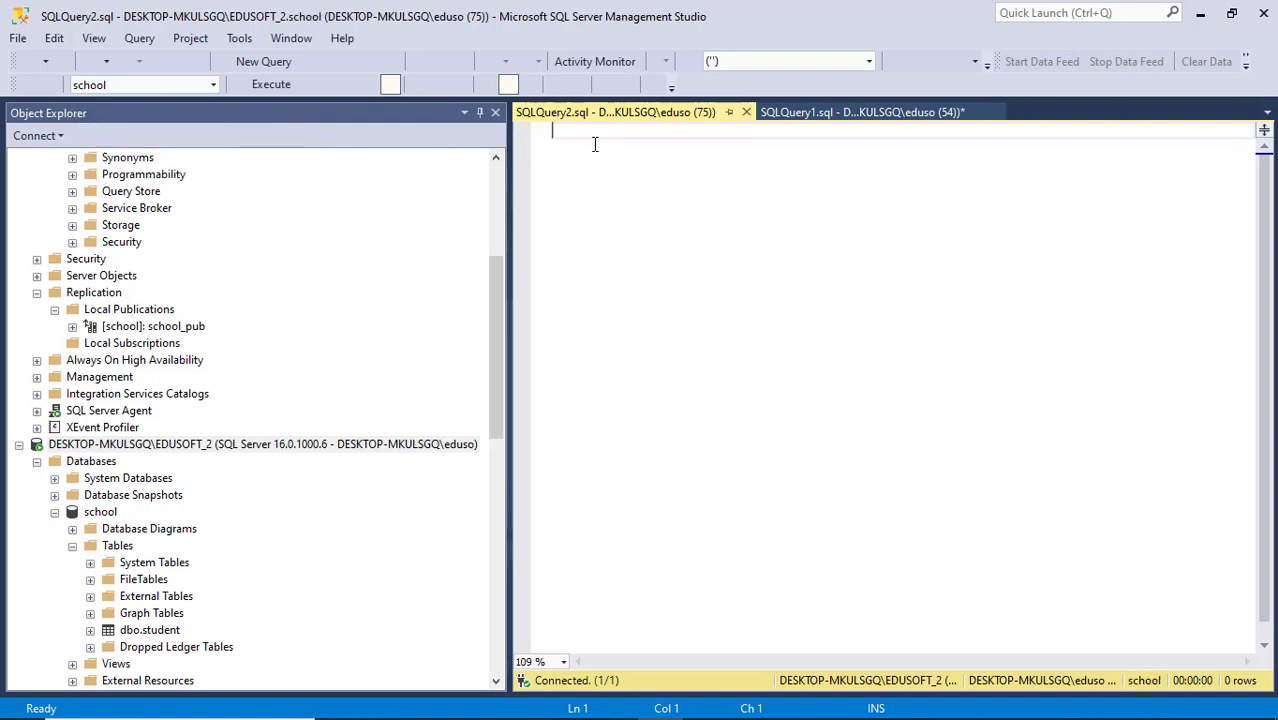
type("select ")
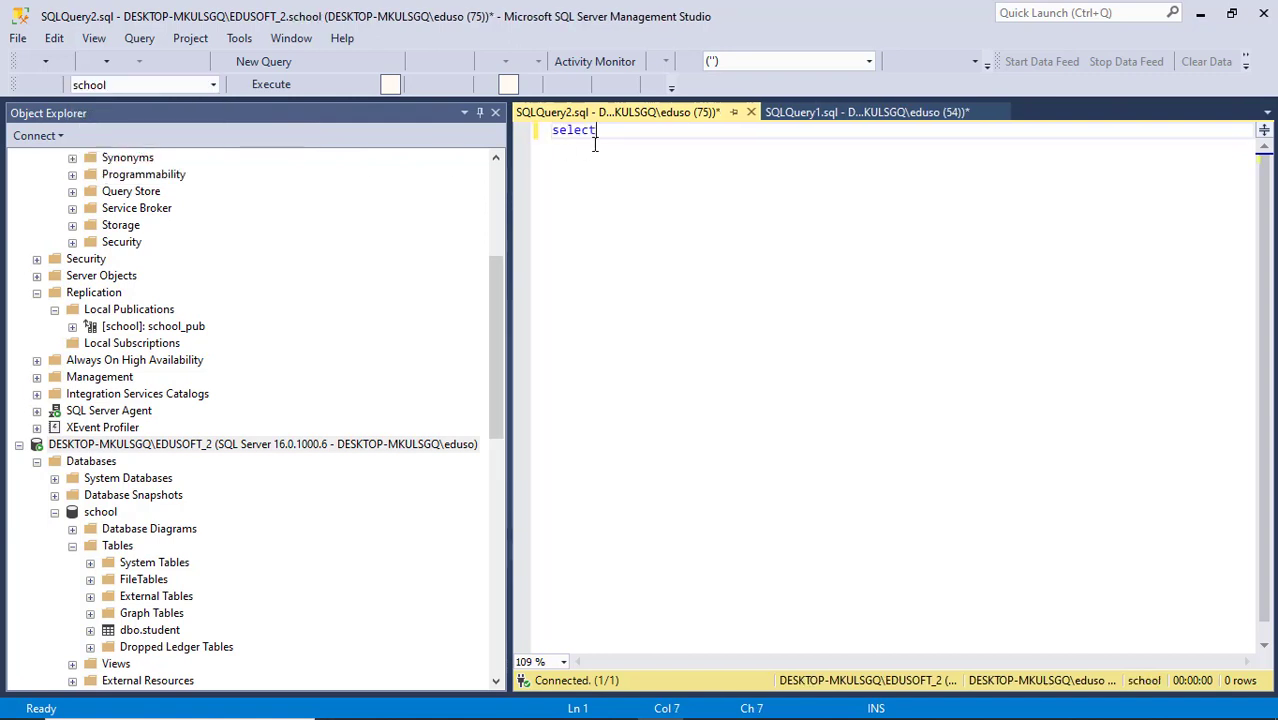
type("* from student")
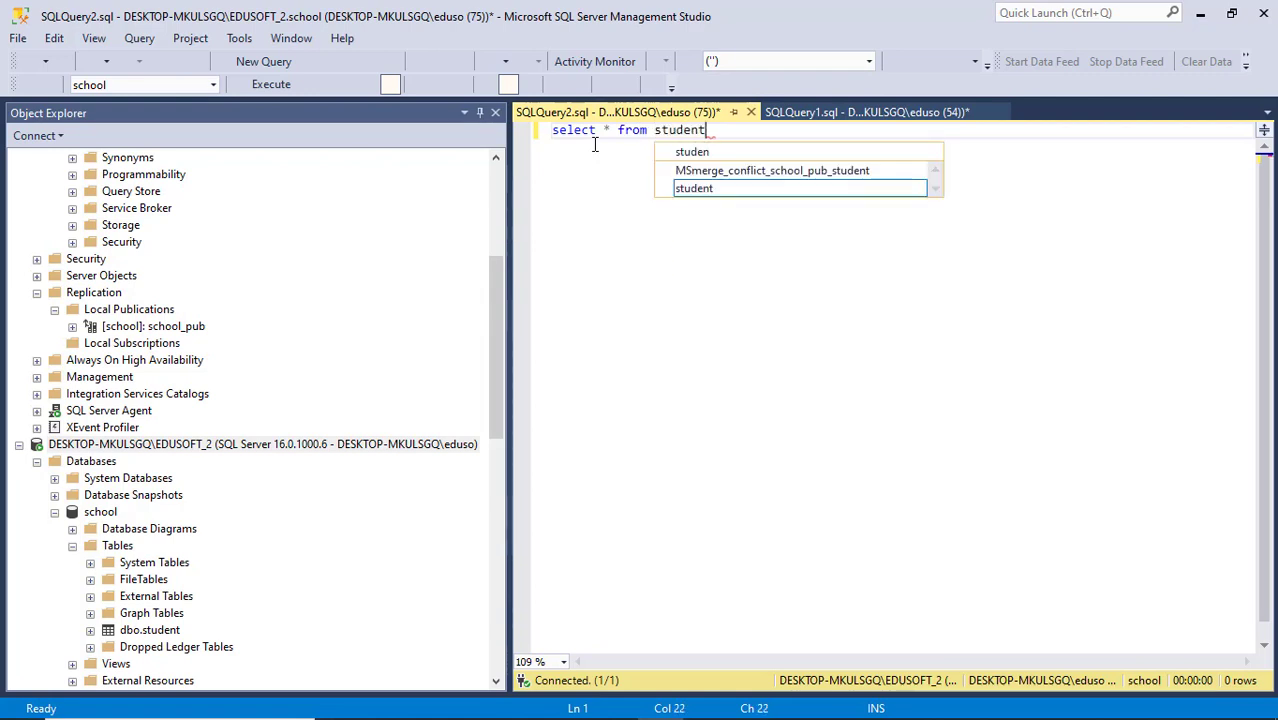
key("F5")
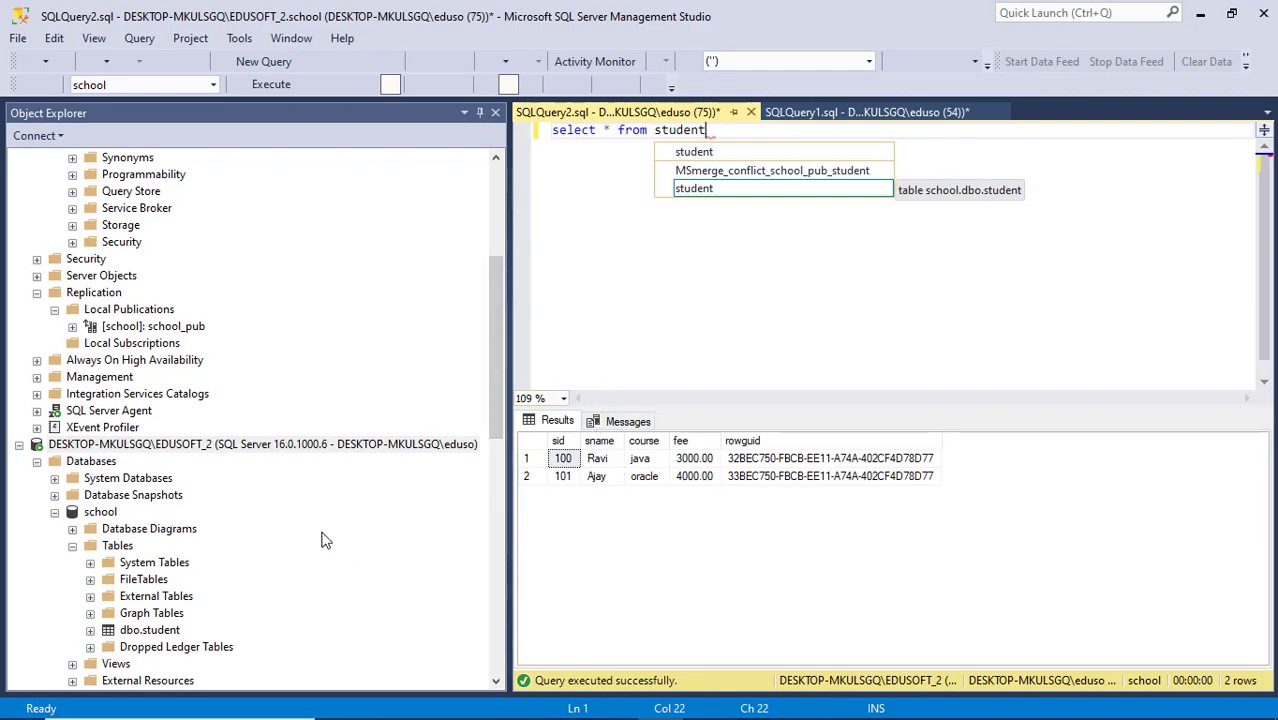
left_click_drag(494, 380, 490, 442)
Add student row 102, nani, c++, fee 200 through Edit Top 200 Rows, then close the editor.
right_click(154, 449)
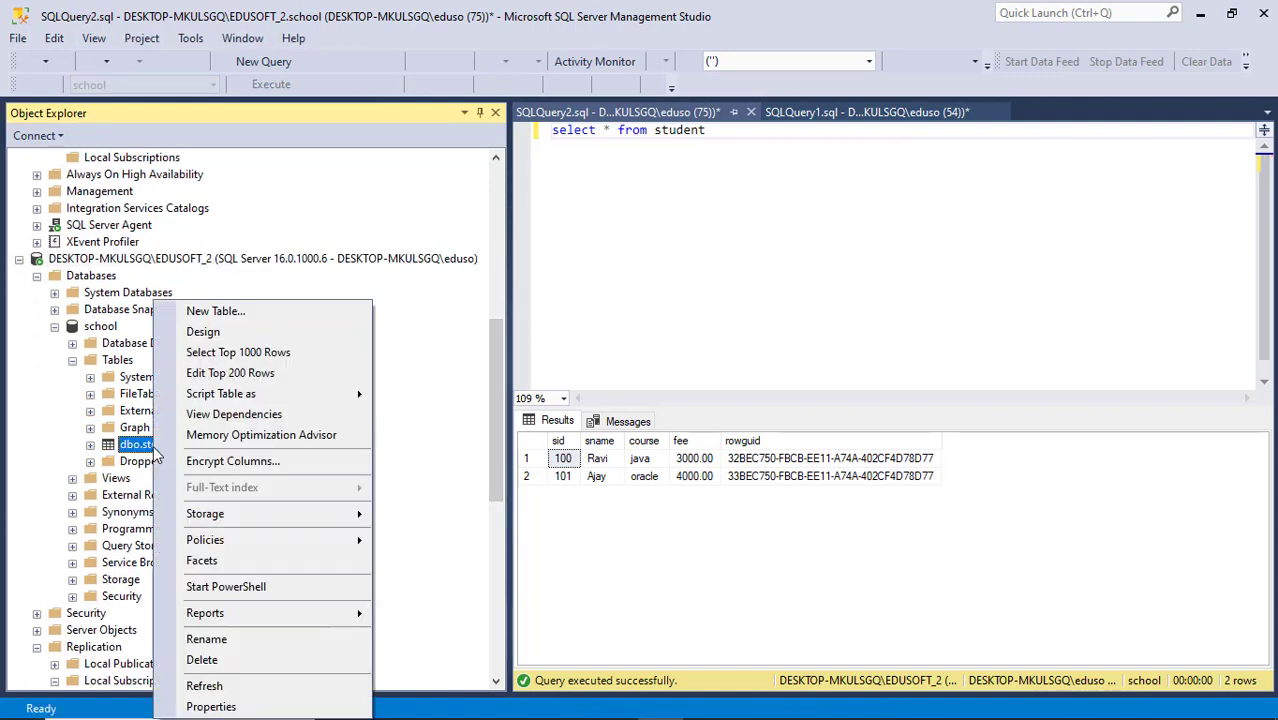
left_click(210, 372)
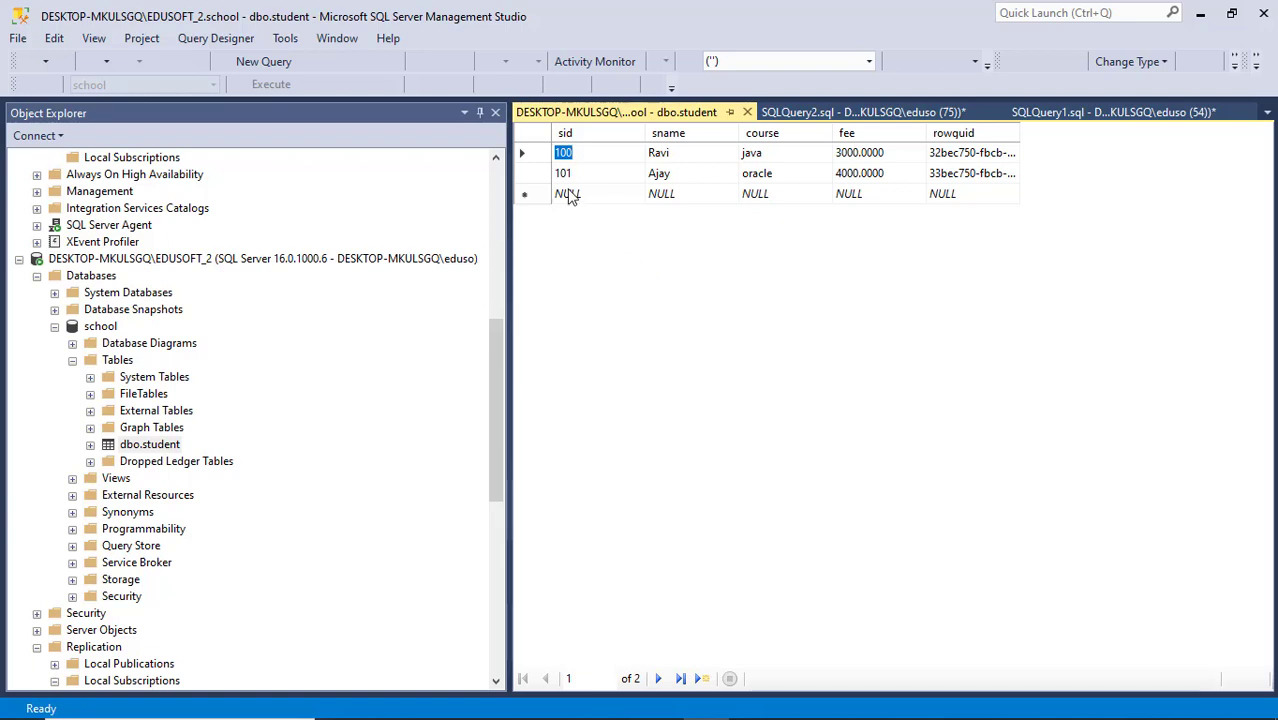
left_click(569, 194)
type("102")
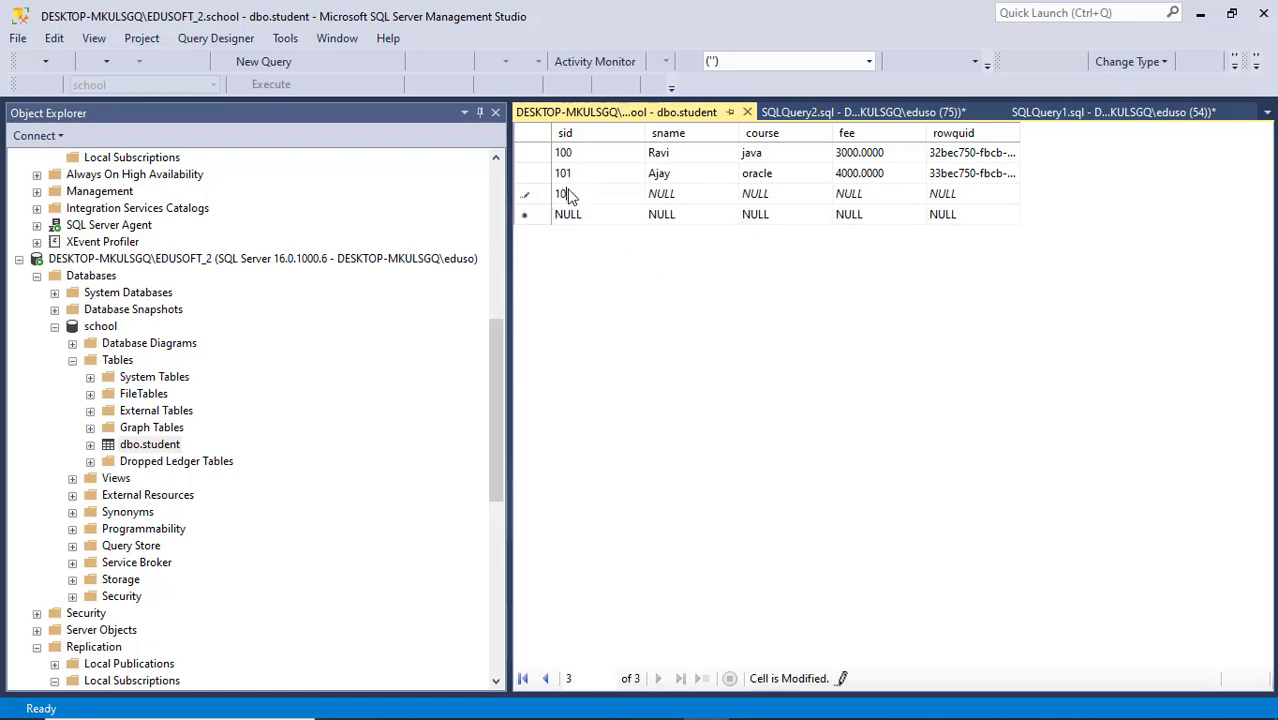
key("Tab")
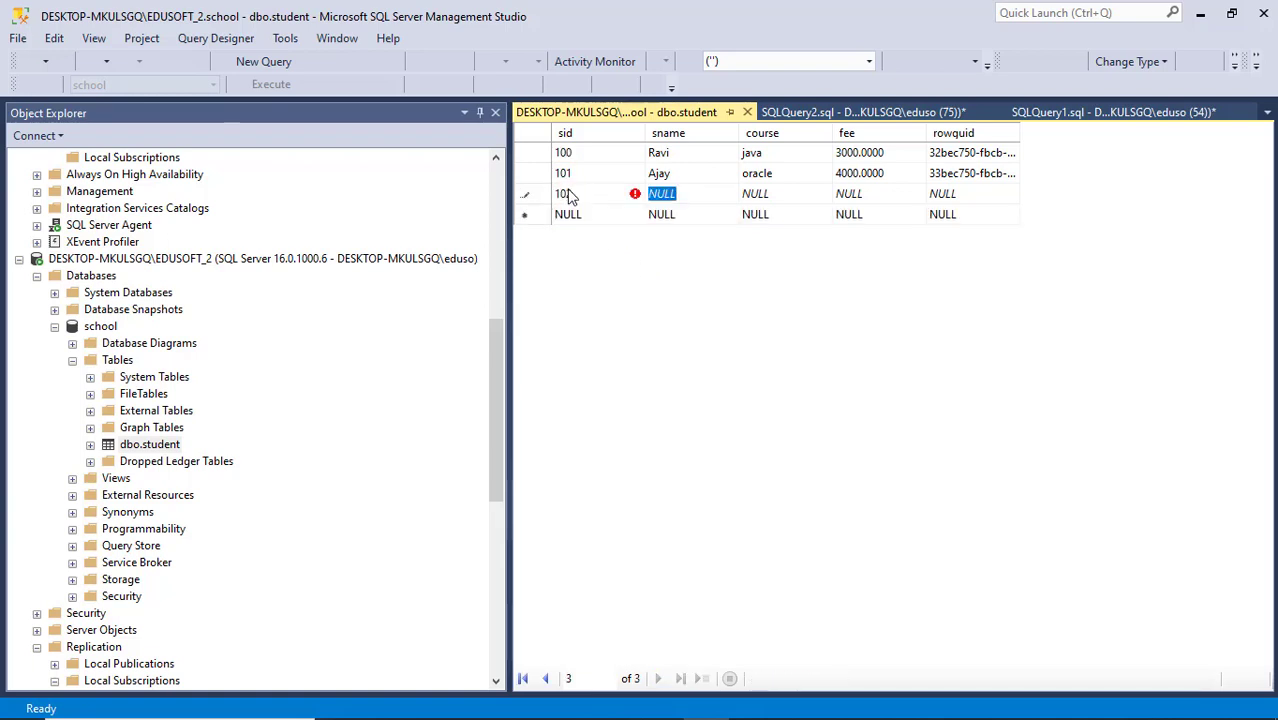
type("nani")
key("Tab")
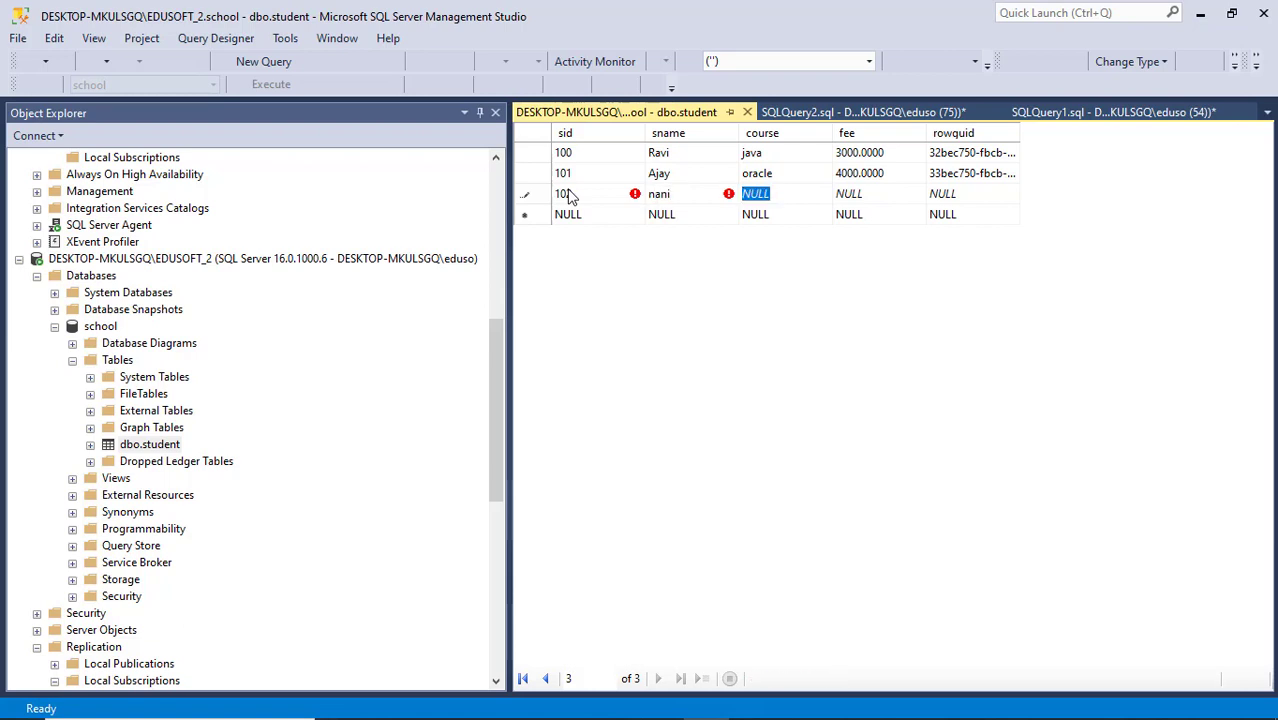
type("c++")
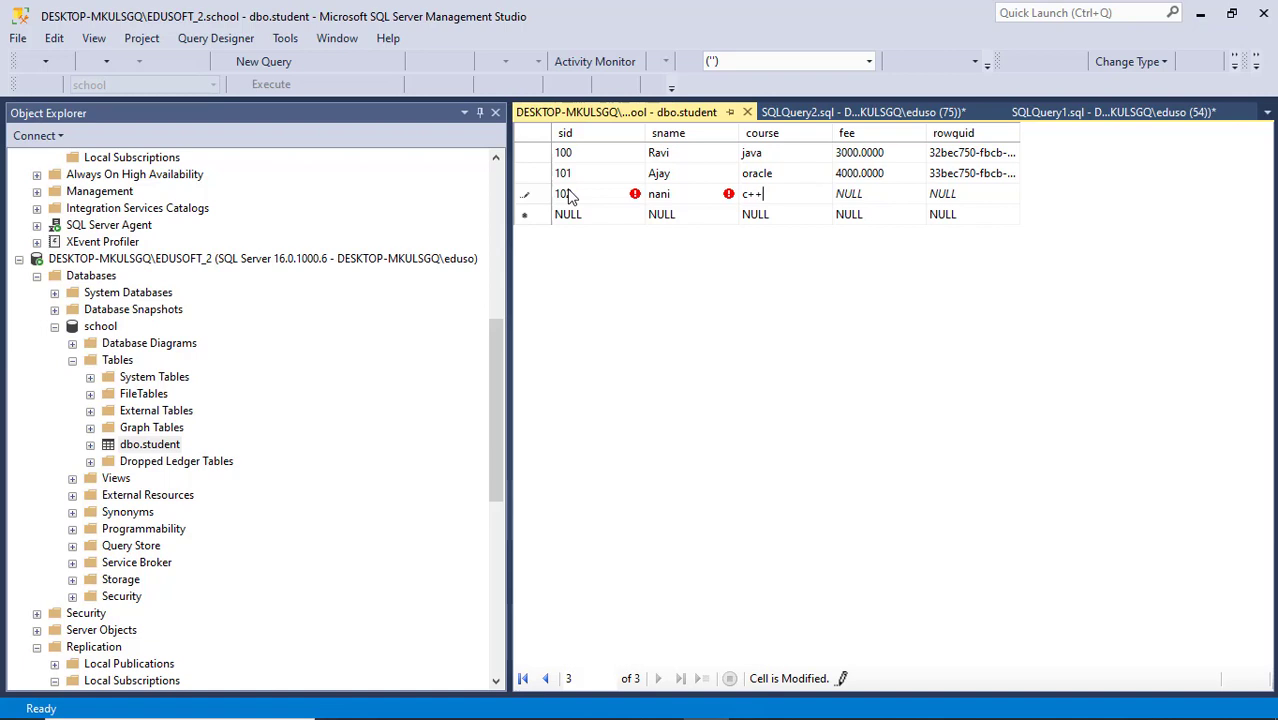
key("Tab")
type("200")
key("Tab")
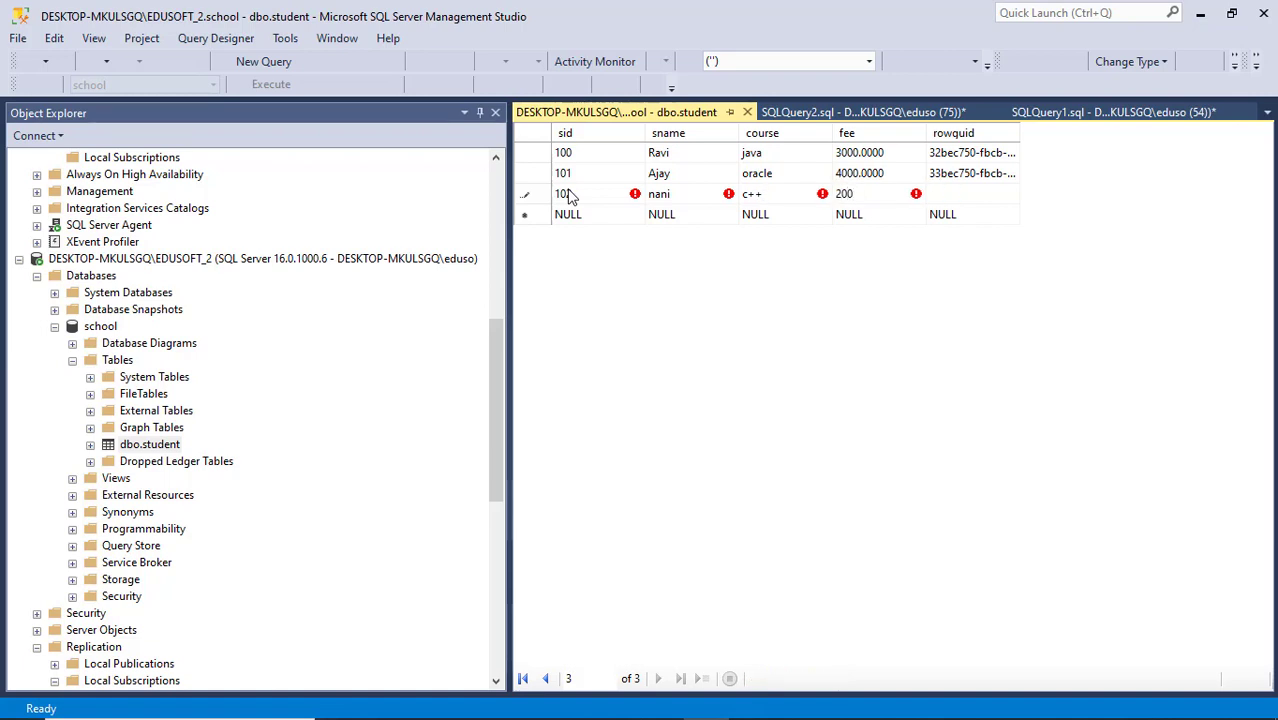
key("Tab")
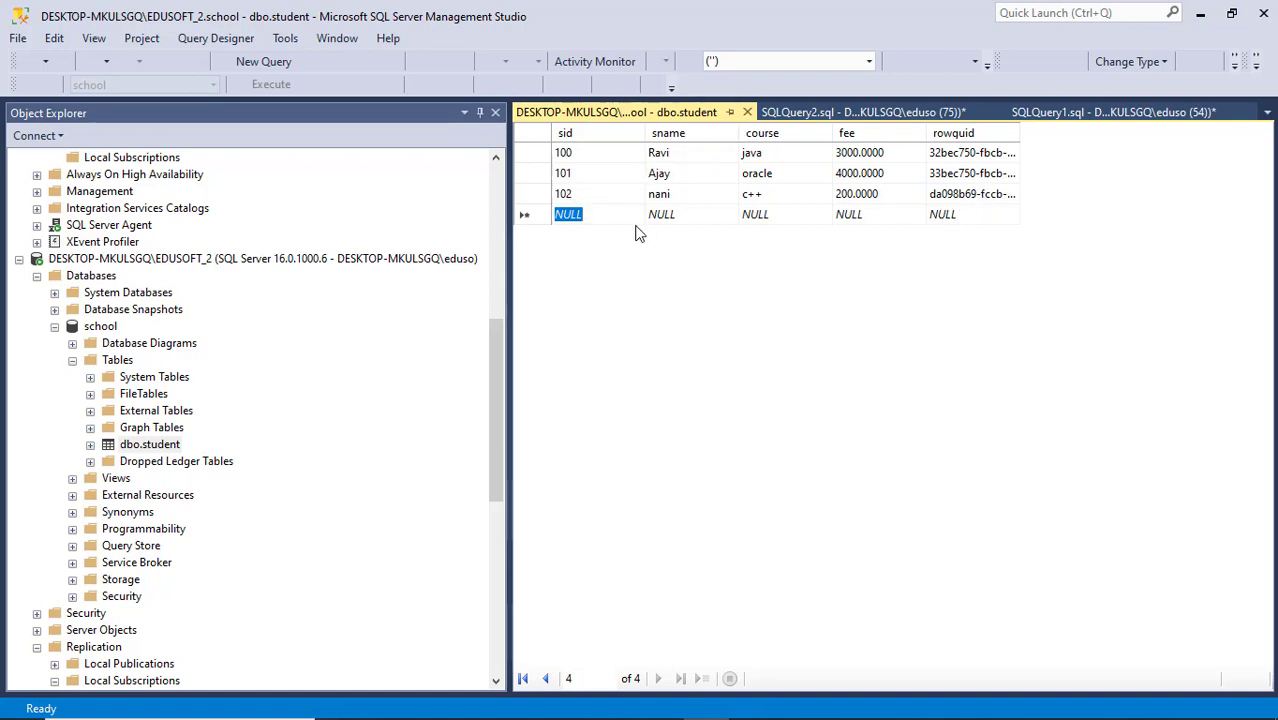
left_click(747, 112)
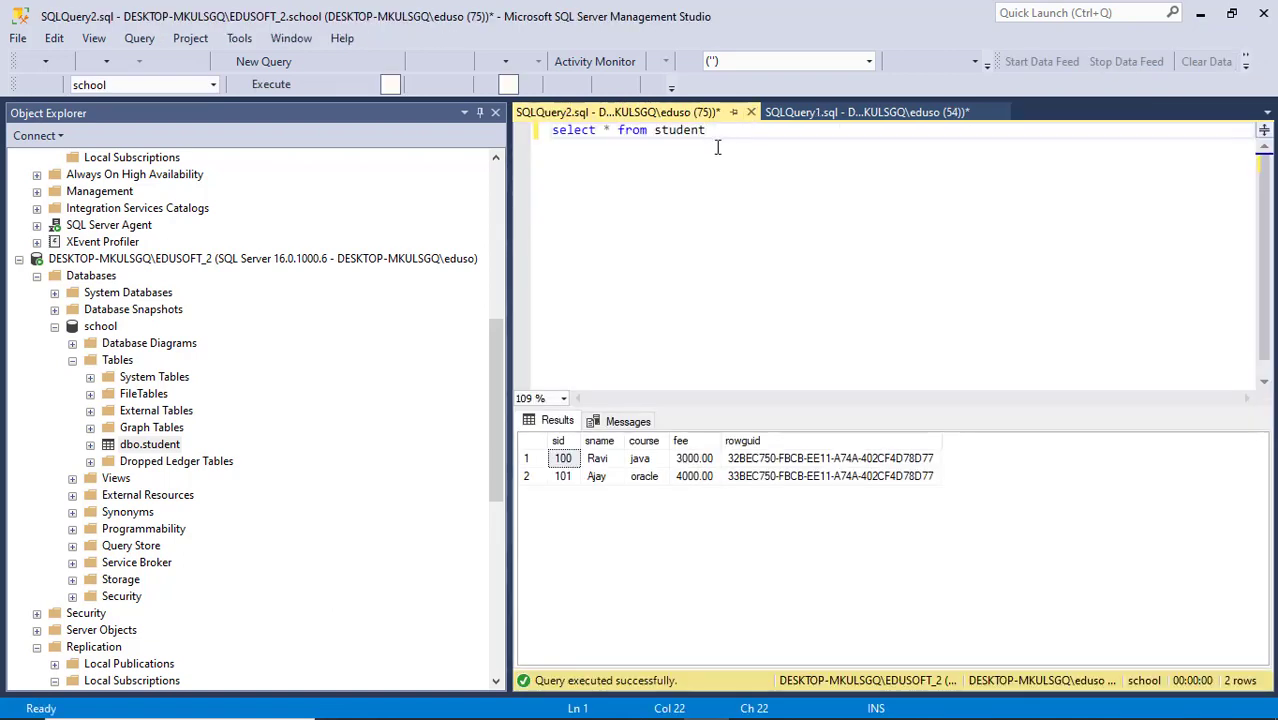
Re-run the EDUSOFT_2 student query to show nani, then re-run the query in SQLQuery1.
key("F5")
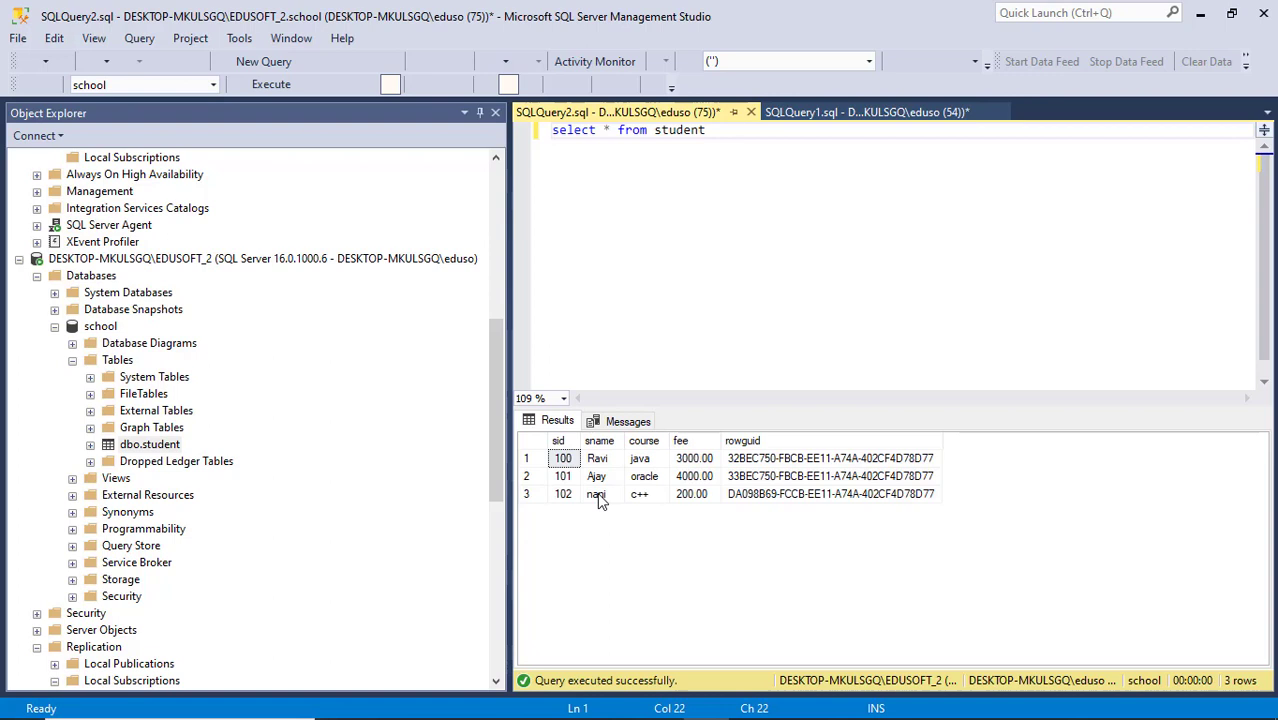
left_click(862, 112)
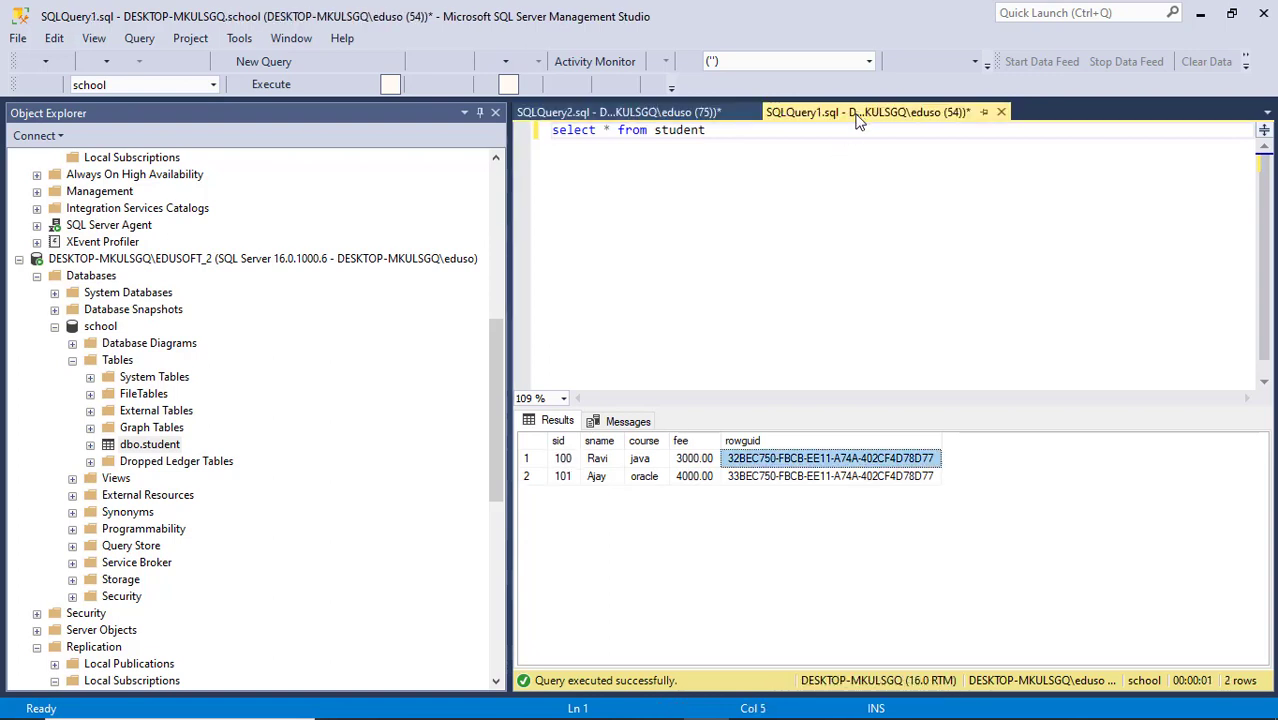
left_click(747, 133)
key("F5")
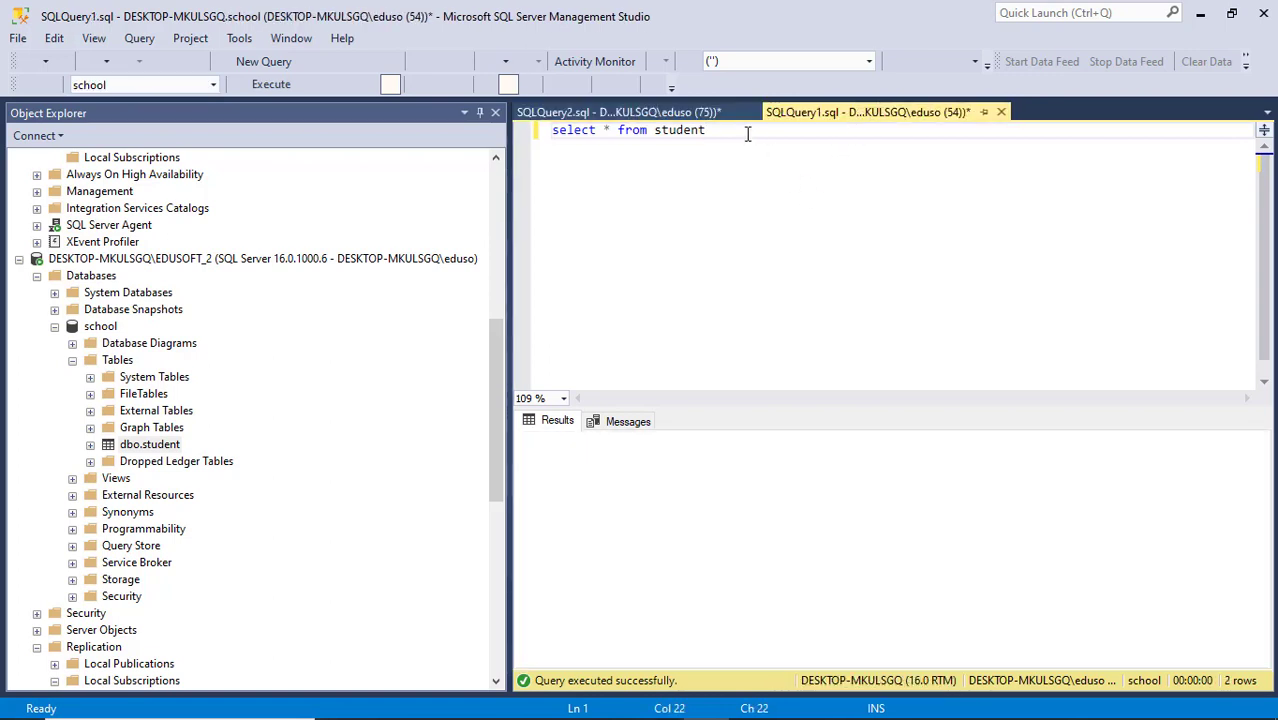
key("F5")
key("F5")
key("F5")
key("F5")
key("F5")
key("F5")
key("F5")
key("F5")
key("F5")
left_click_drag(498, 368, 496, 529)
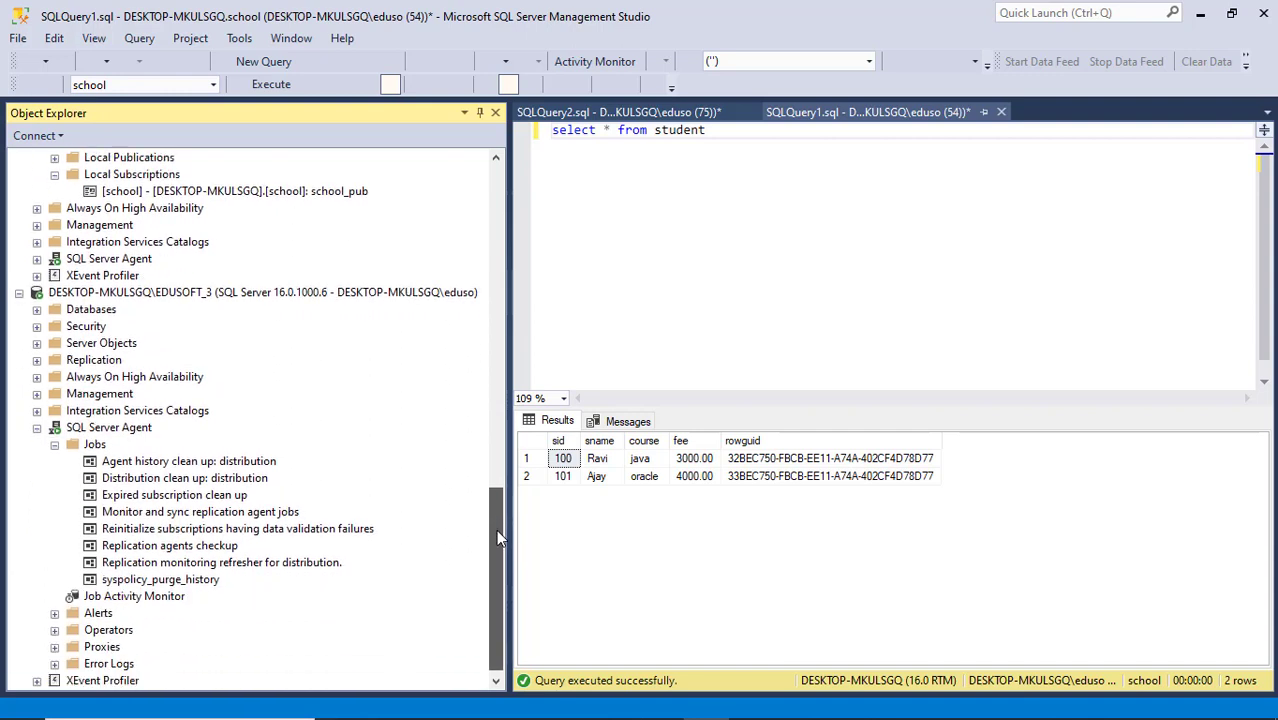
Refresh the EDUSOFT_3 agent jobs and start the school_pub replication job.
left_click(94, 444)
right_click(90, 447)
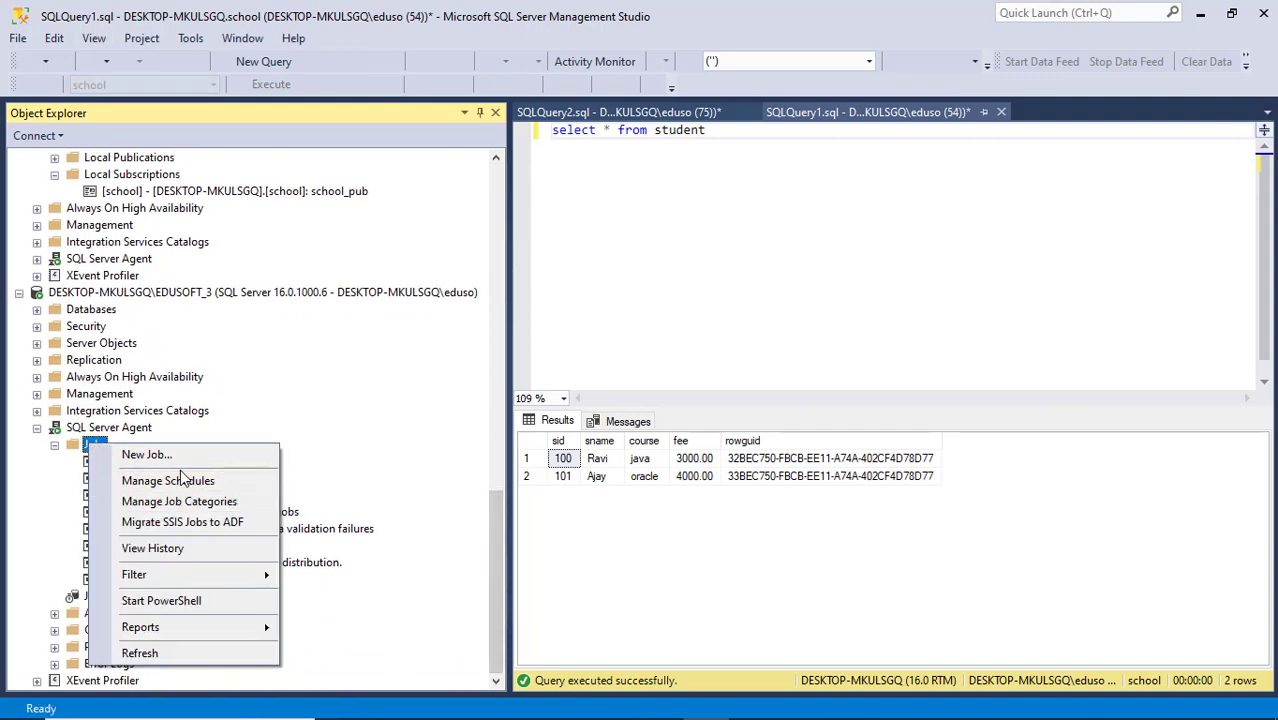
left_click(170, 653)
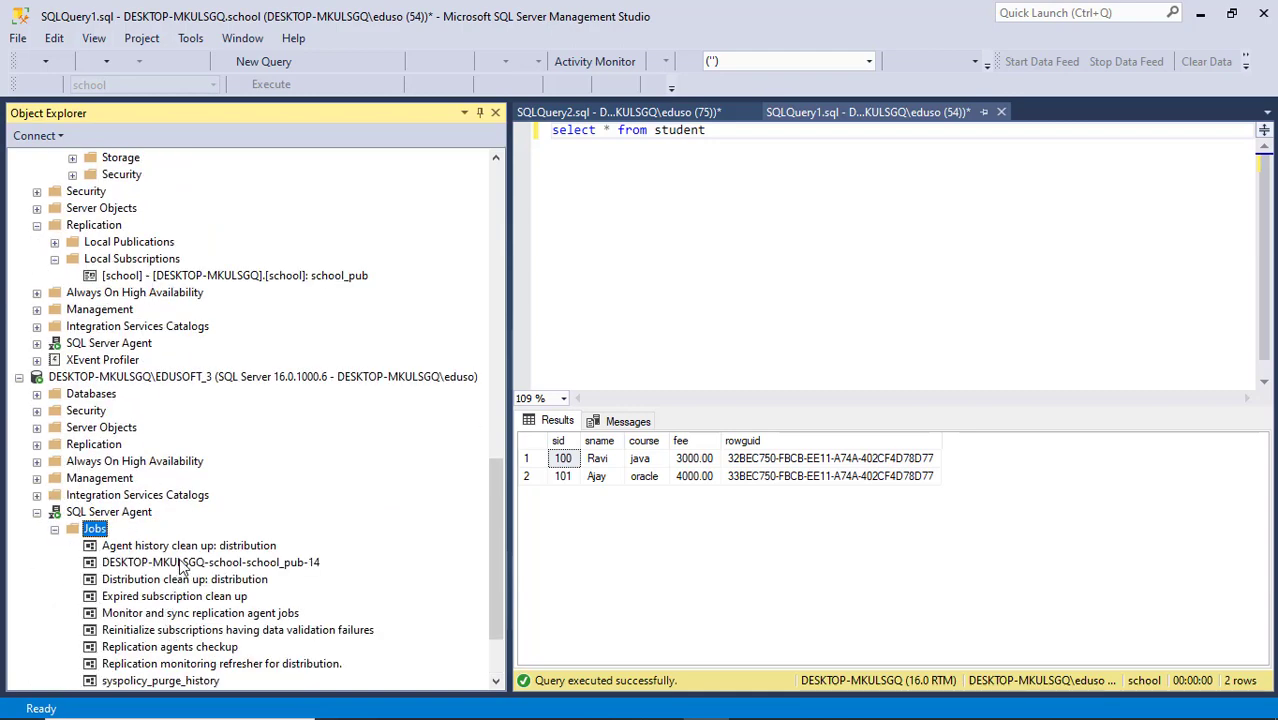
right_click(182, 567)
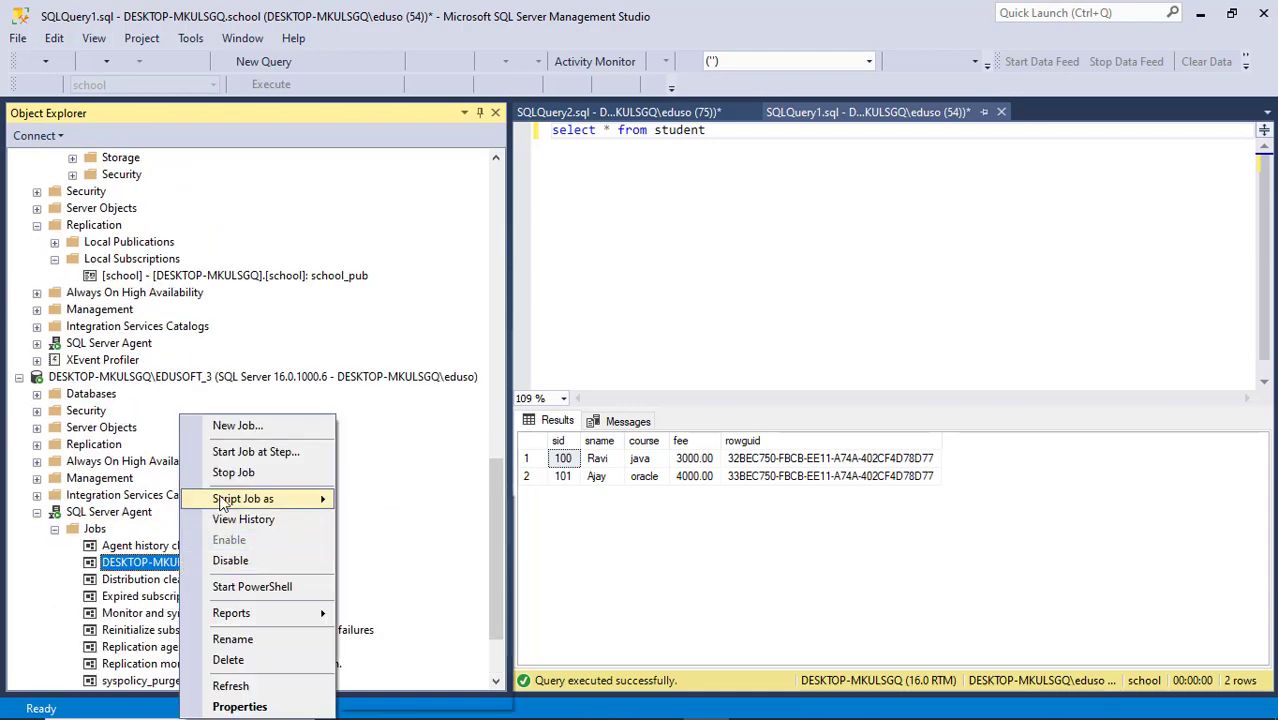
left_click(255, 451)
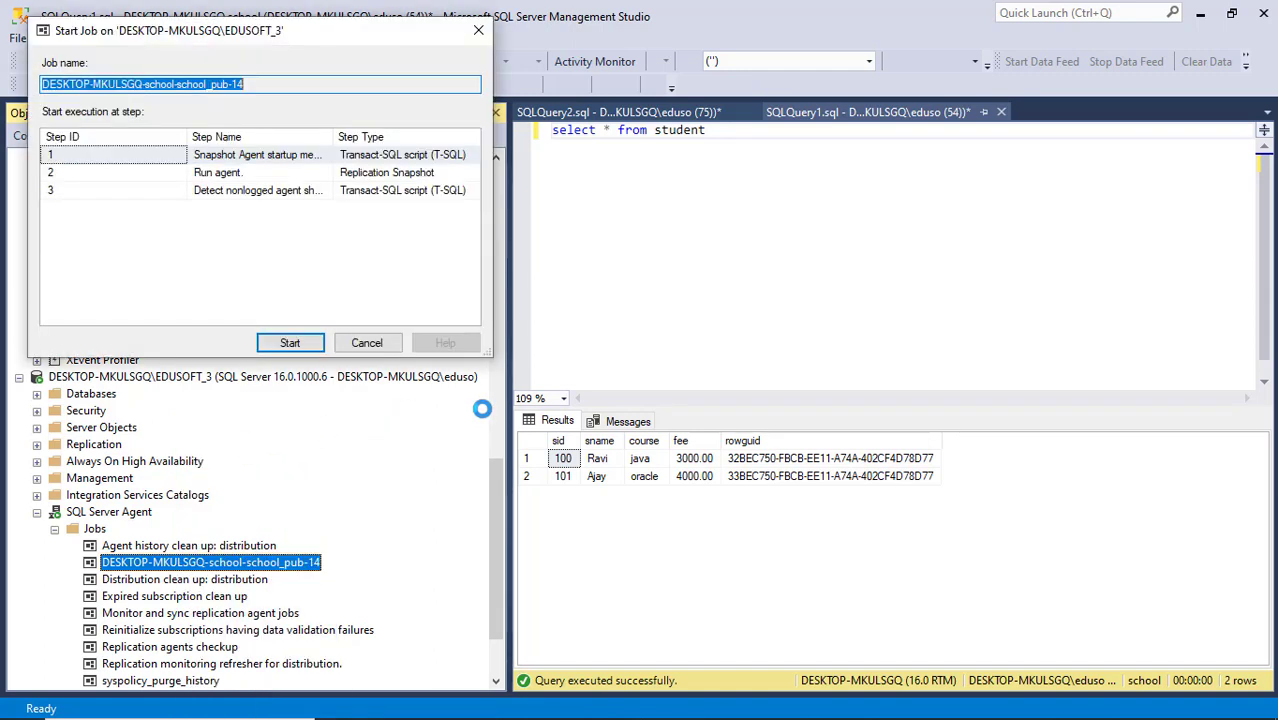
left_click(290, 343)
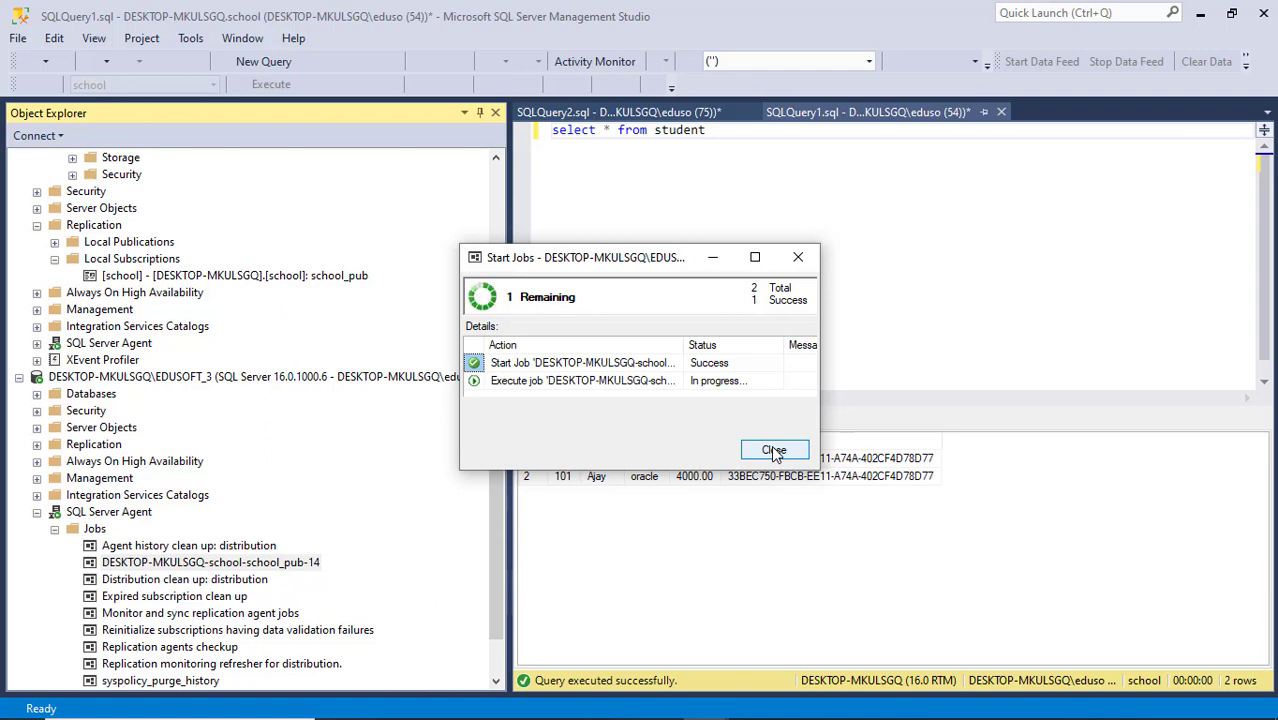
left_click(774, 451)
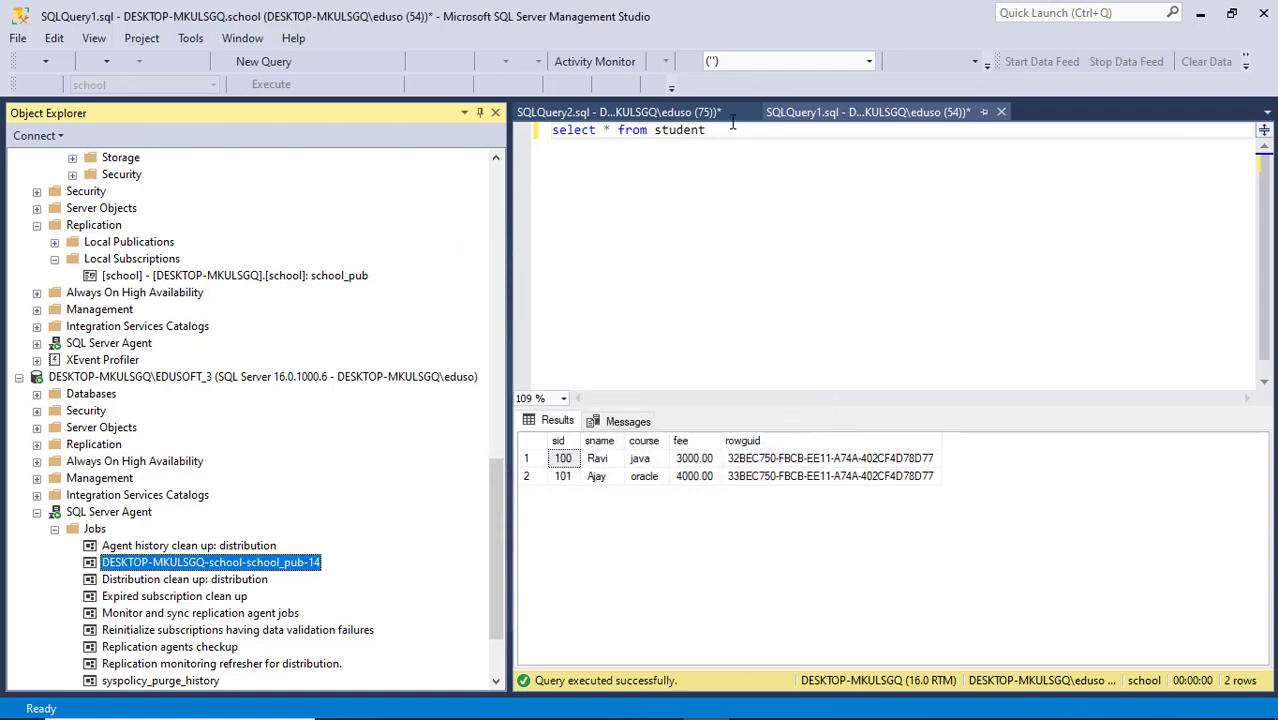
Re-run the student query in both query windows; EDUSOFT_2 shows three rows.
left_click(700, 114)
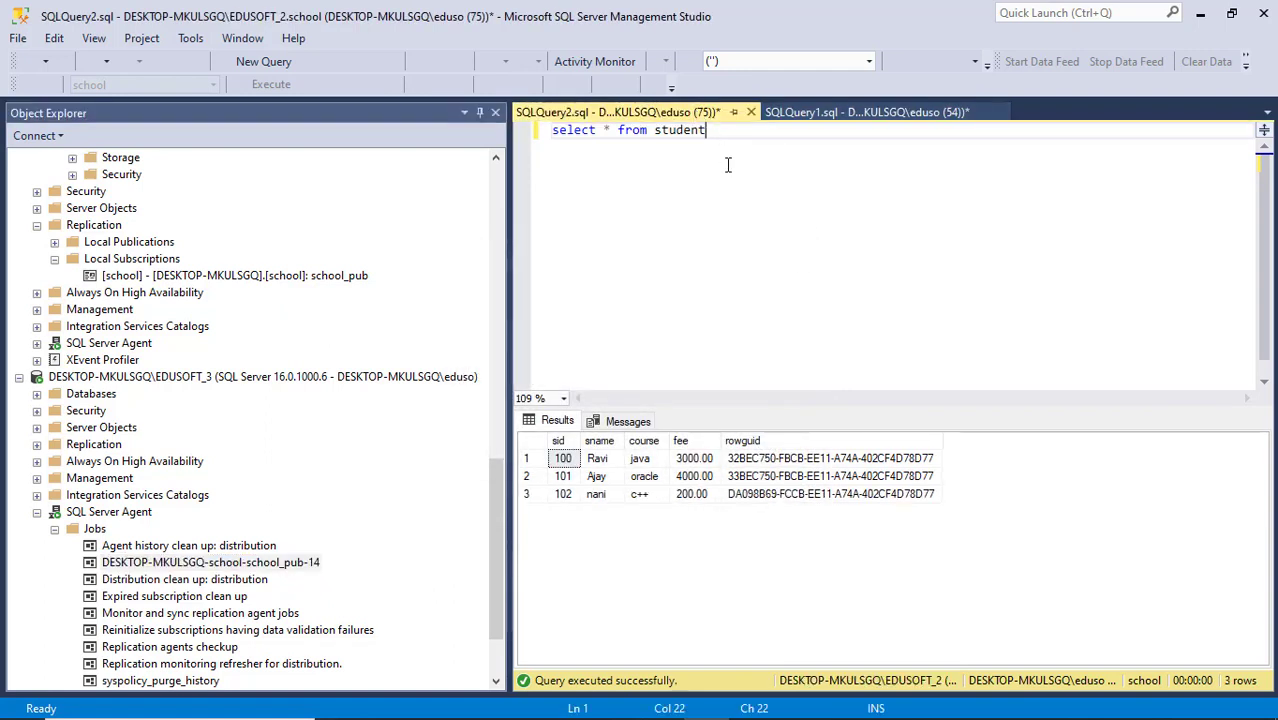
left_click(805, 114)
key("F5")
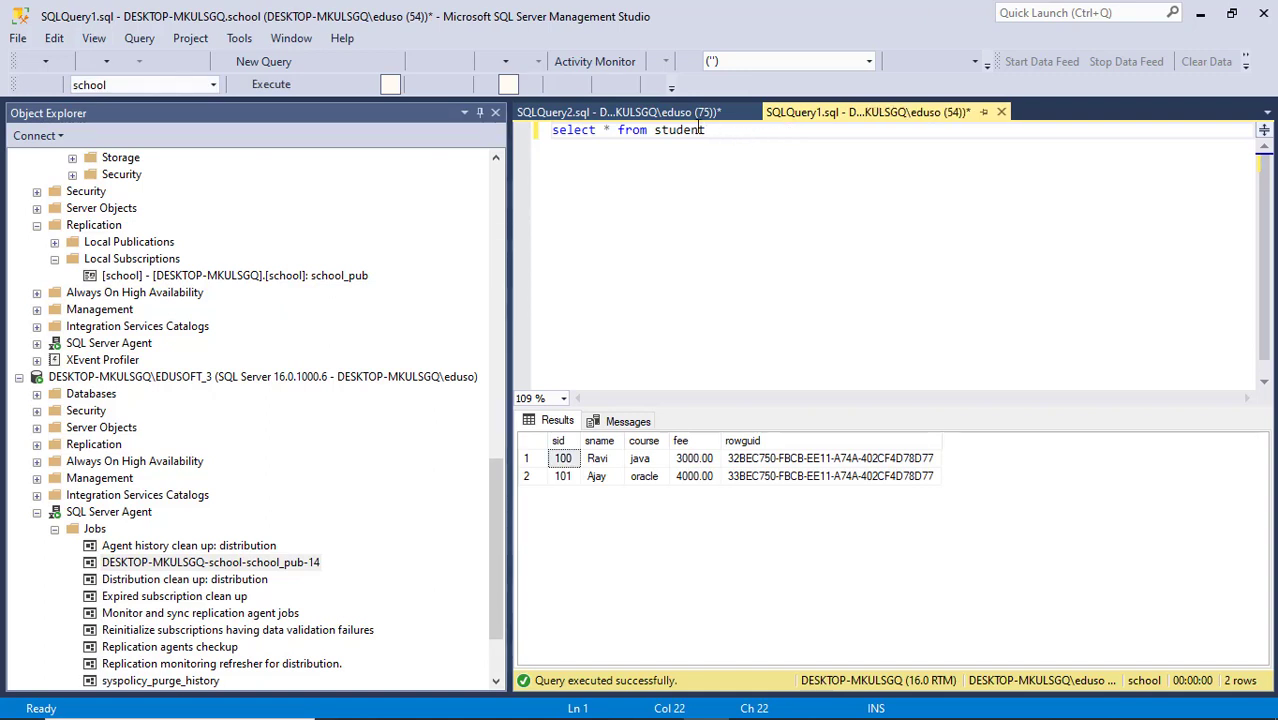
left_click(700, 112)
key("F5")
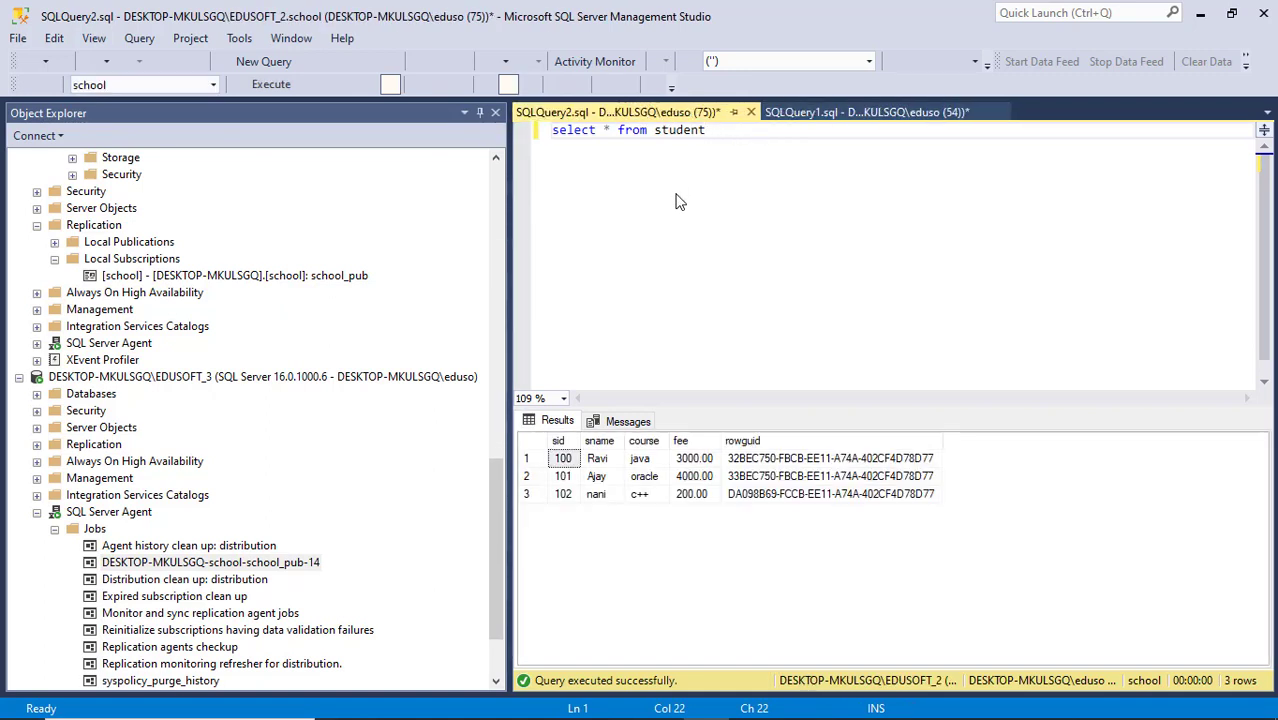
key("F5")
key("F5")
key("F5")
key("F5")
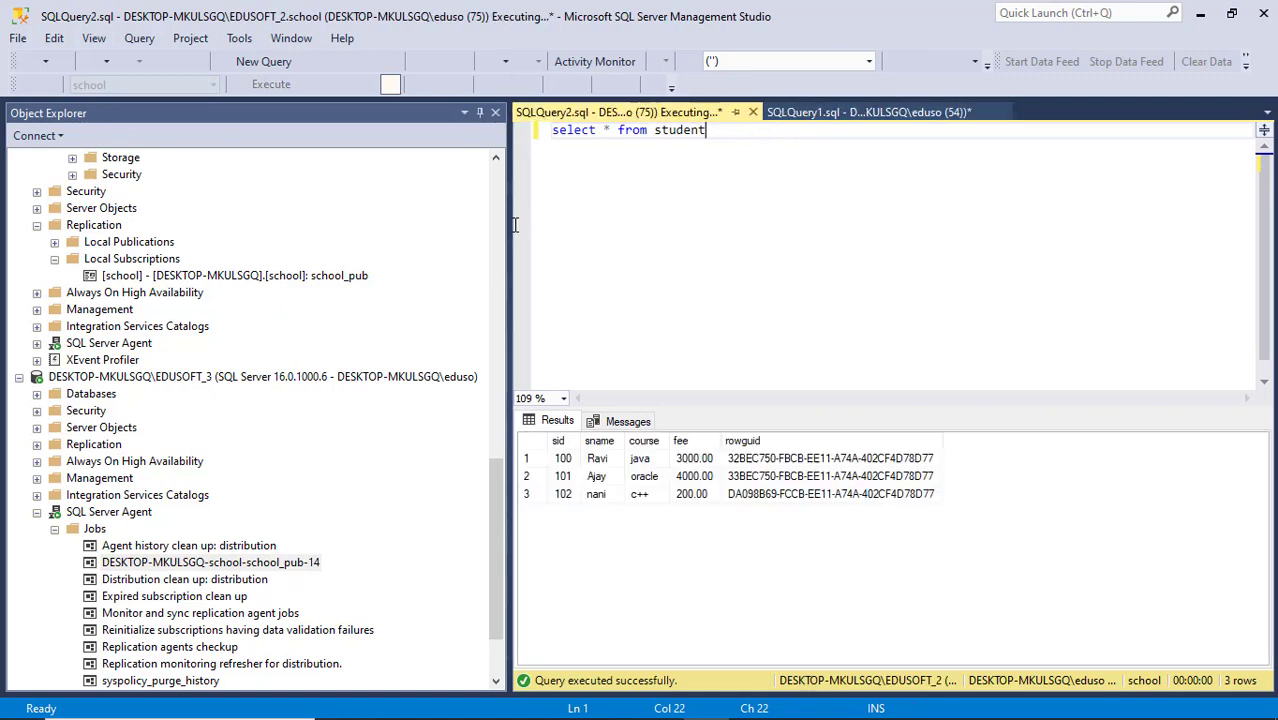
Synchronize EDUSOFT_2's school_pub subscription, merging 1 insert, then close the status window.
right_click(261, 280)
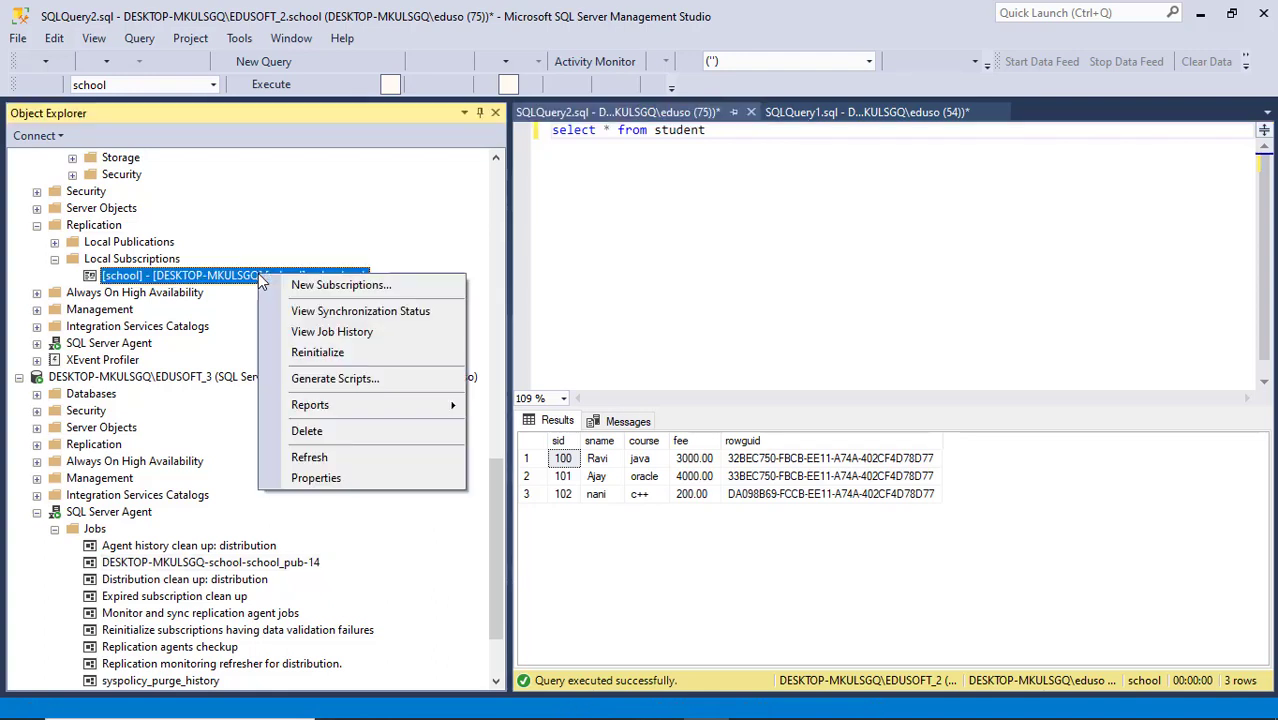
left_click(355, 316)
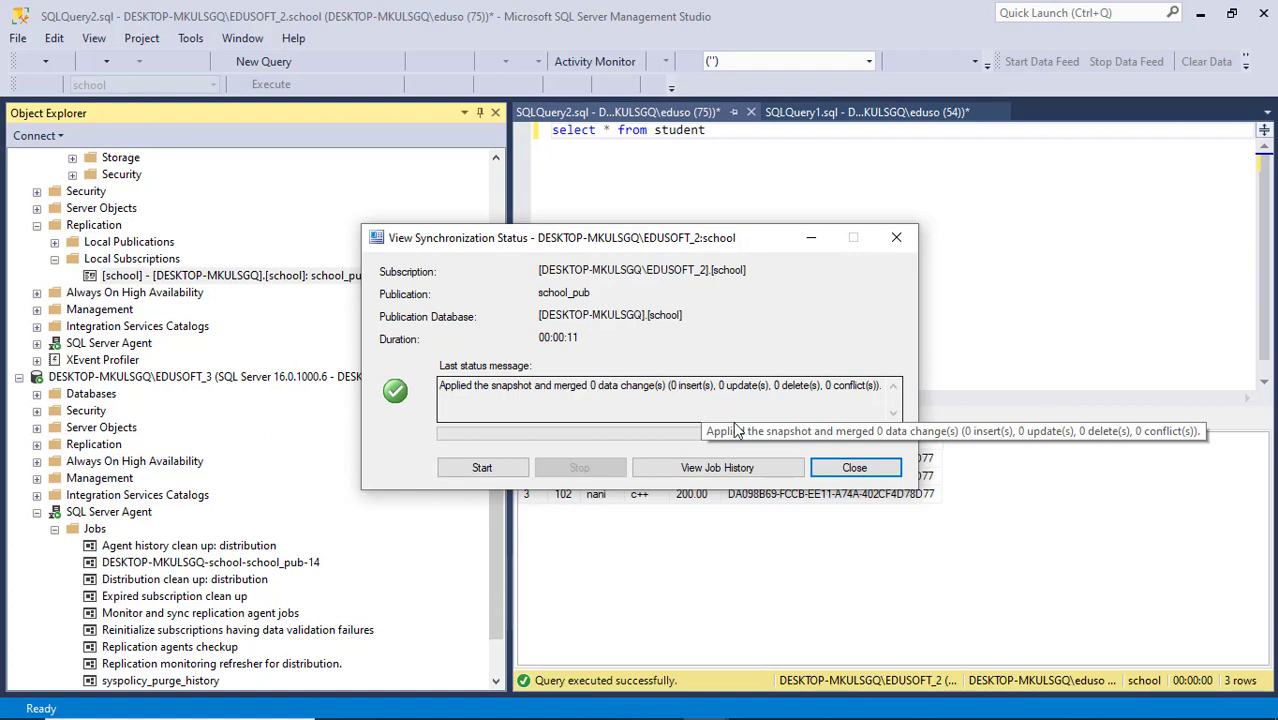
left_click(484, 467)
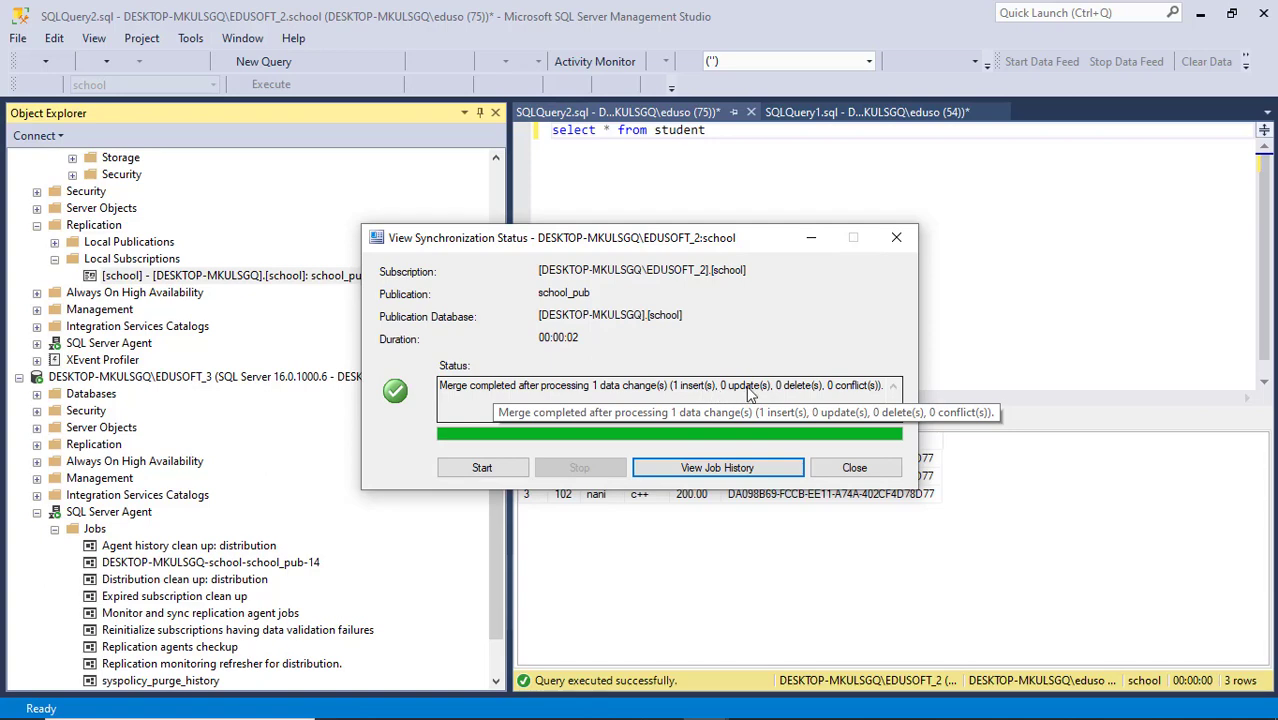
left_click(852, 468)
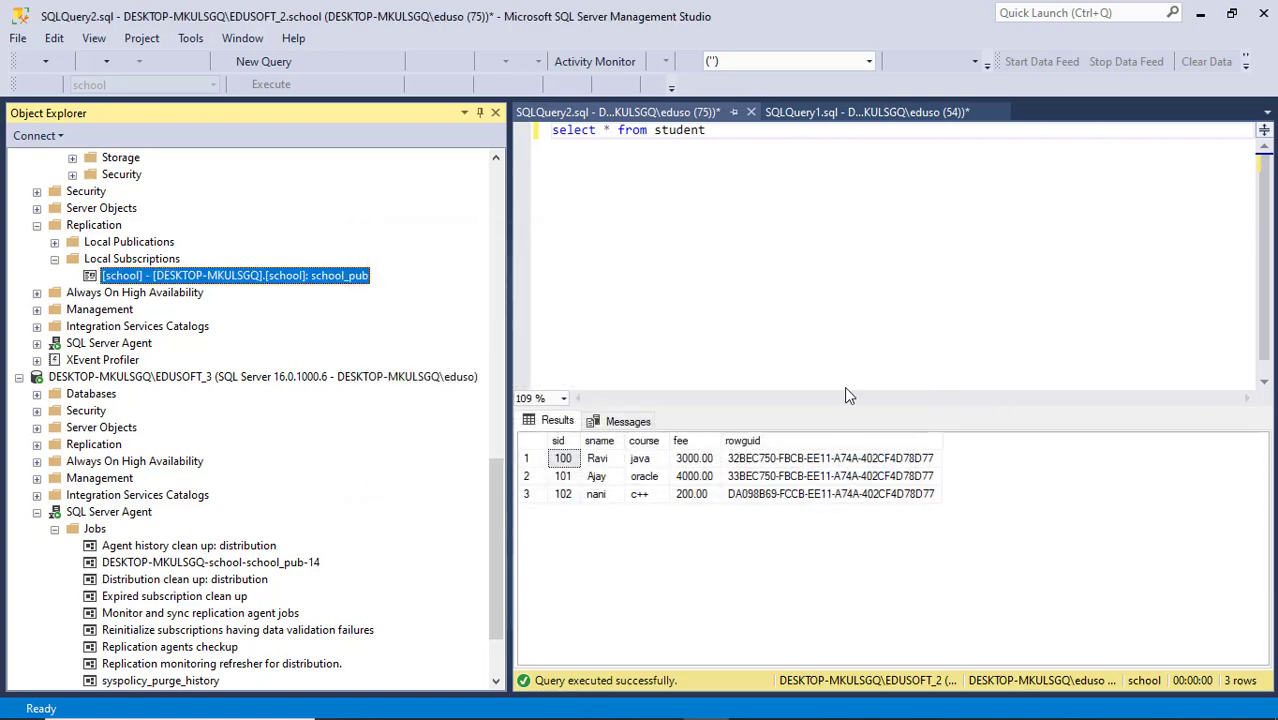
Re-run the publisher's student query, which now includes row 102 nani.
left_click(846, 108)
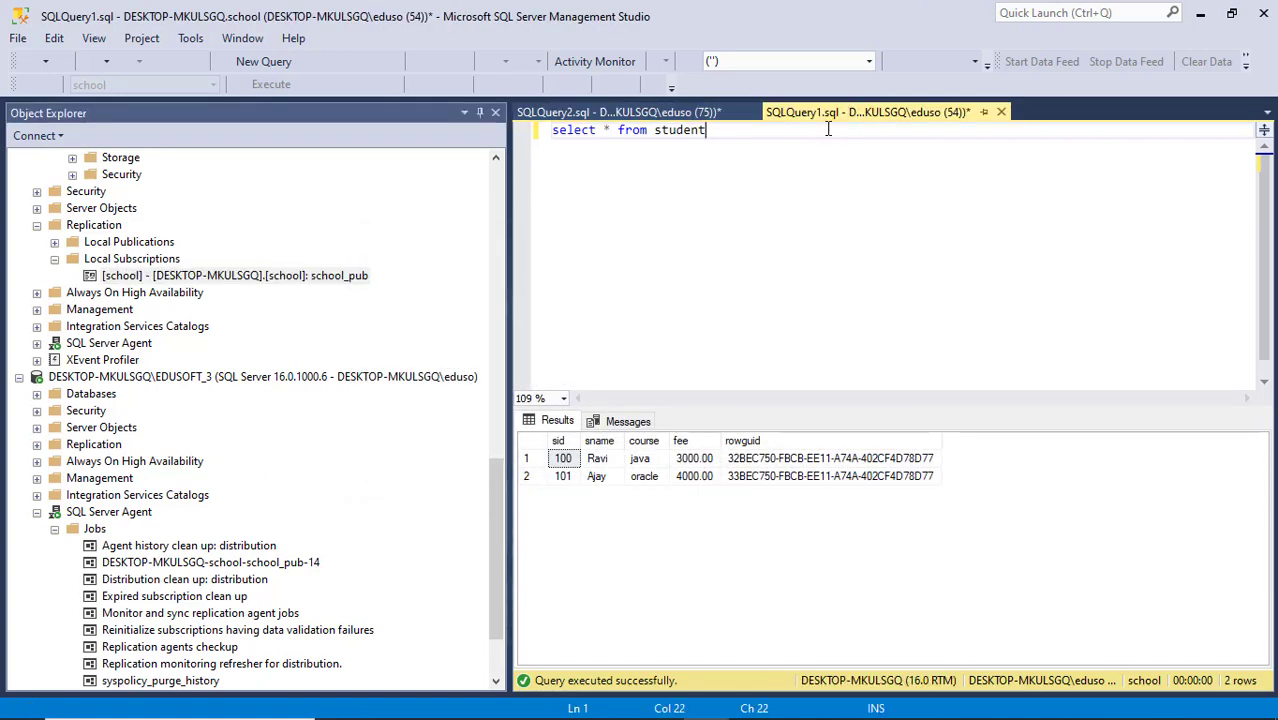
key("F5")
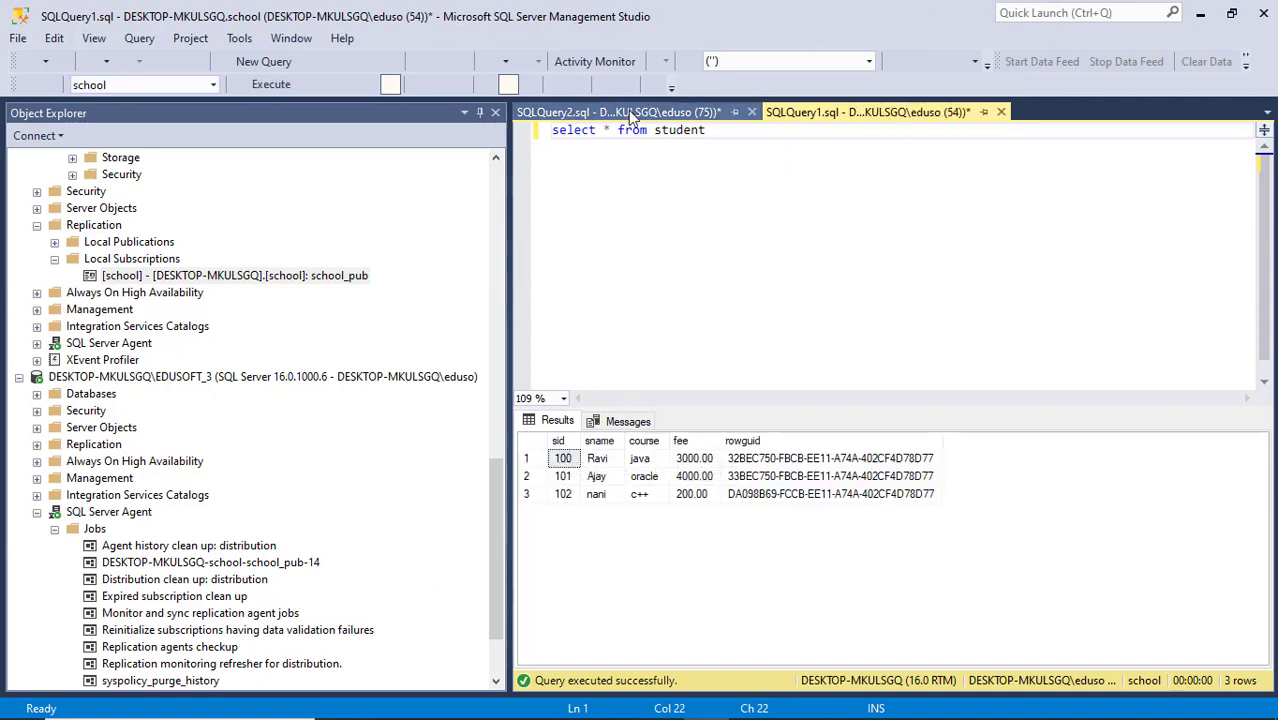
left_click(495, 186)
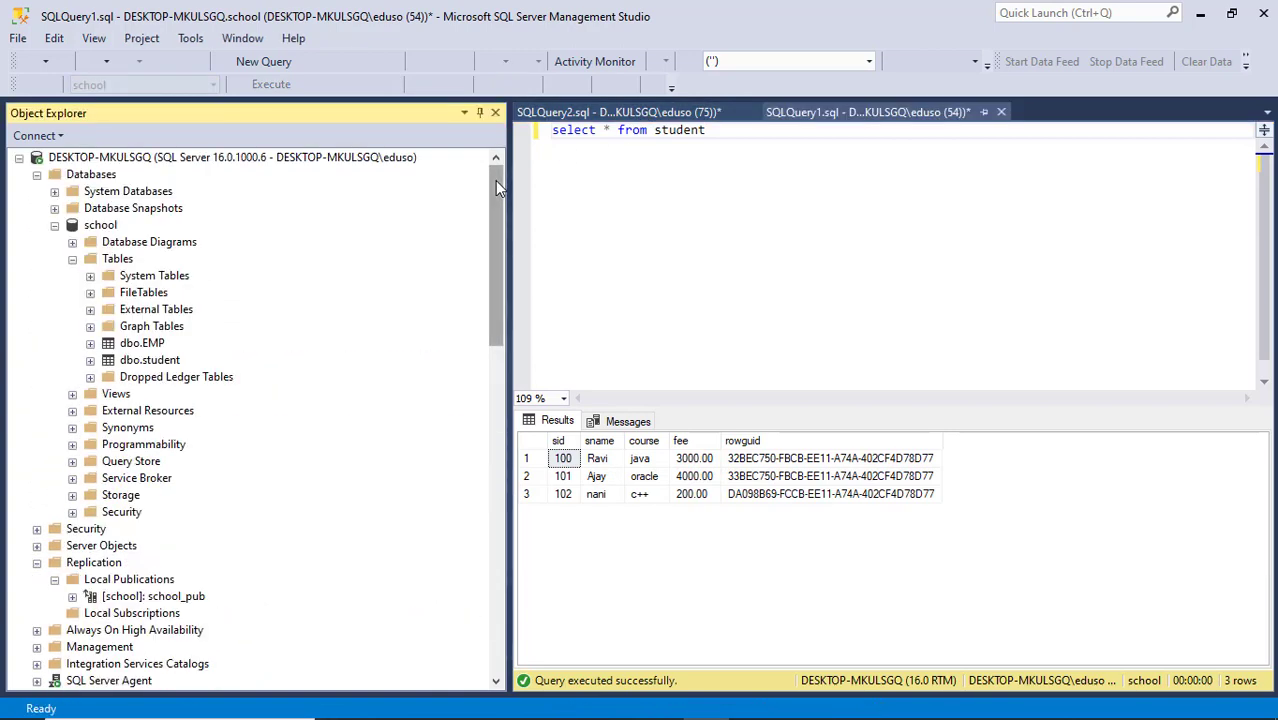
Delete row 102 (nani) from the publisher's student table and close the editing tab.
right_click(148, 364)
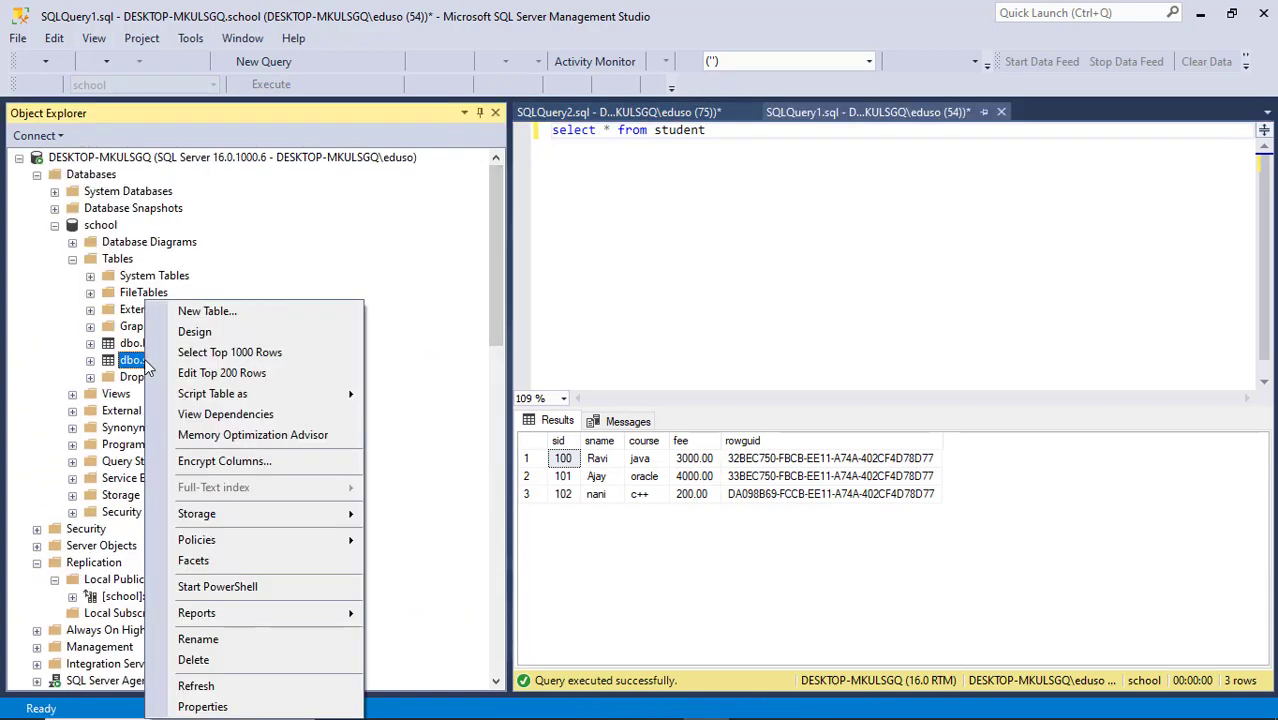
left_click(208, 376)
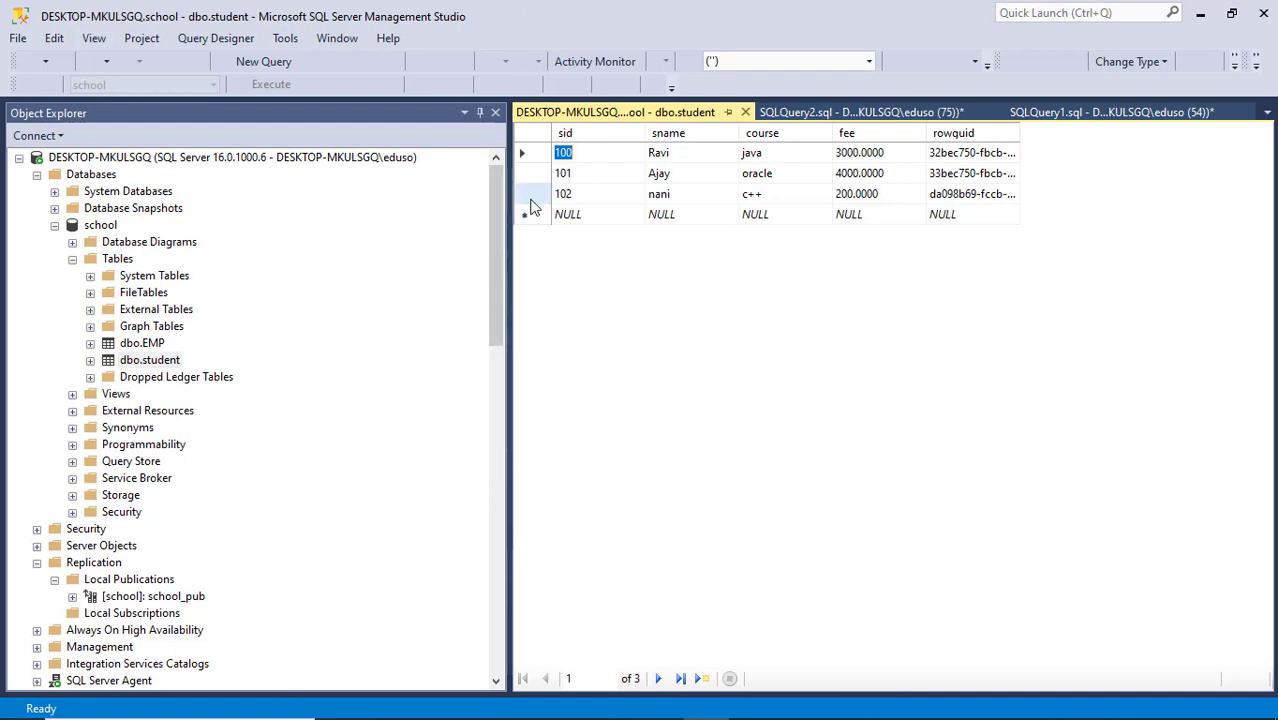
right_click(535, 201)
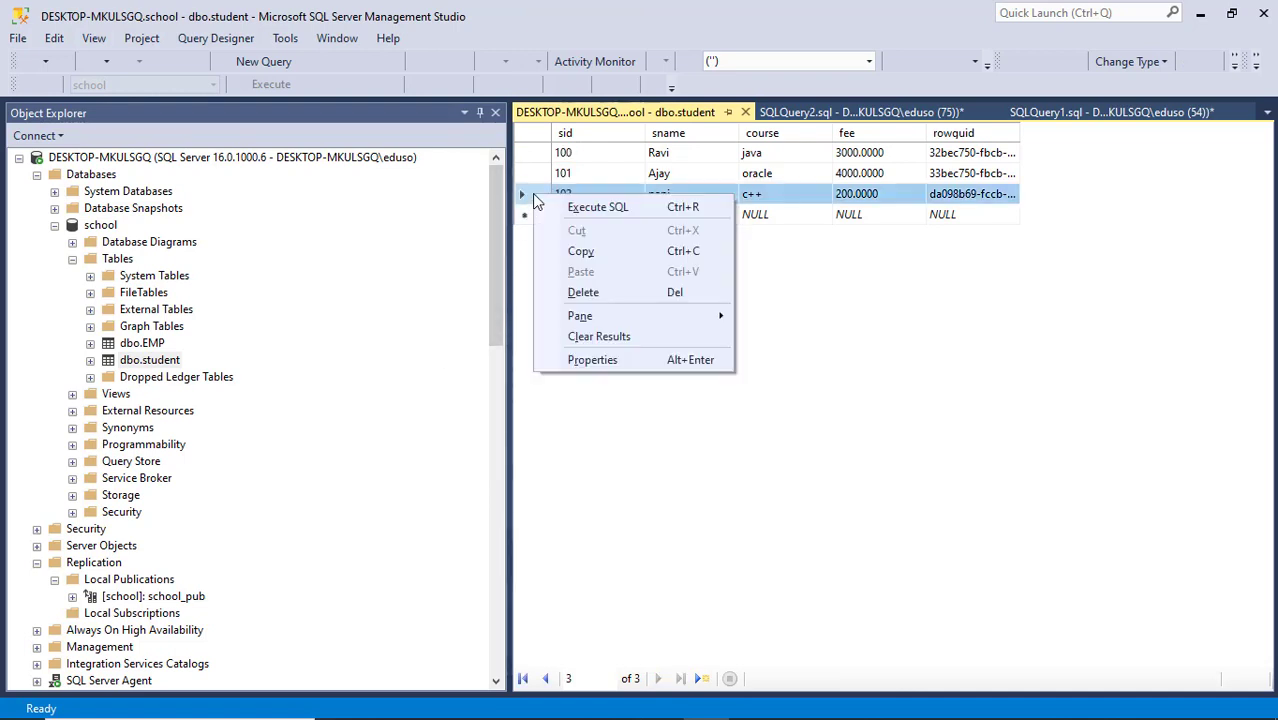
left_click(583, 292)
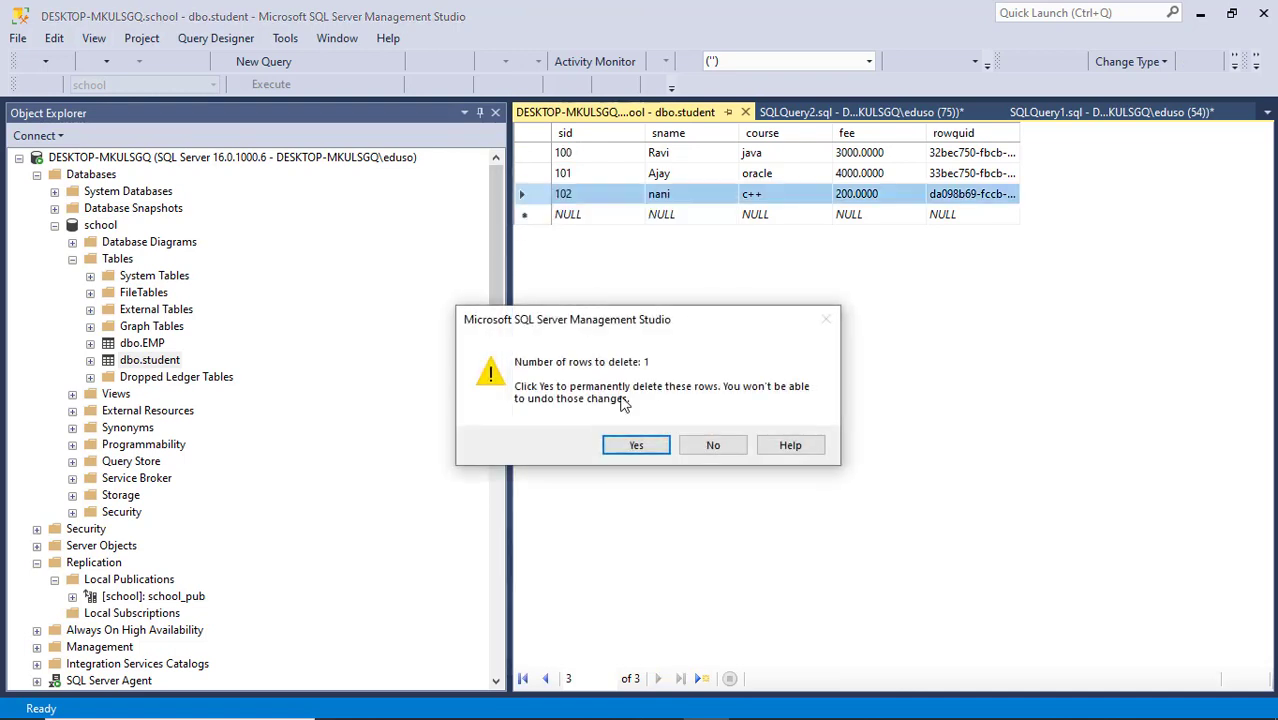
left_click(645, 451)
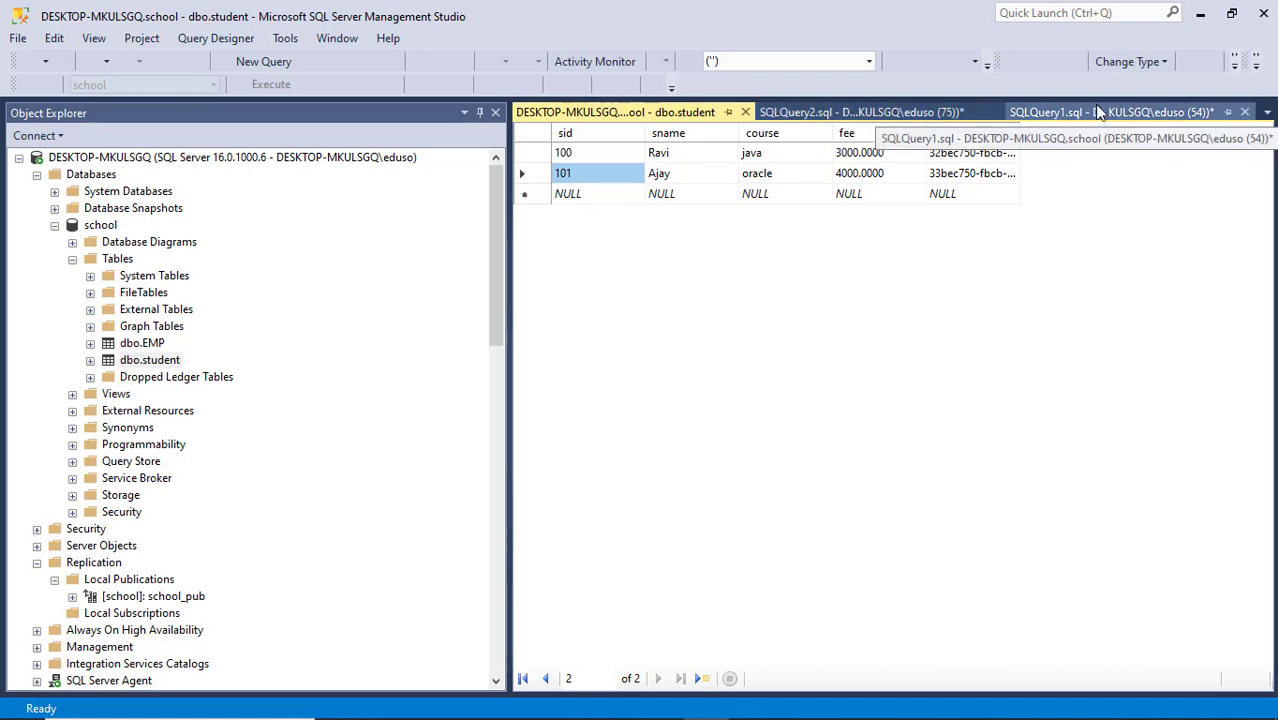
left_click(745, 112)
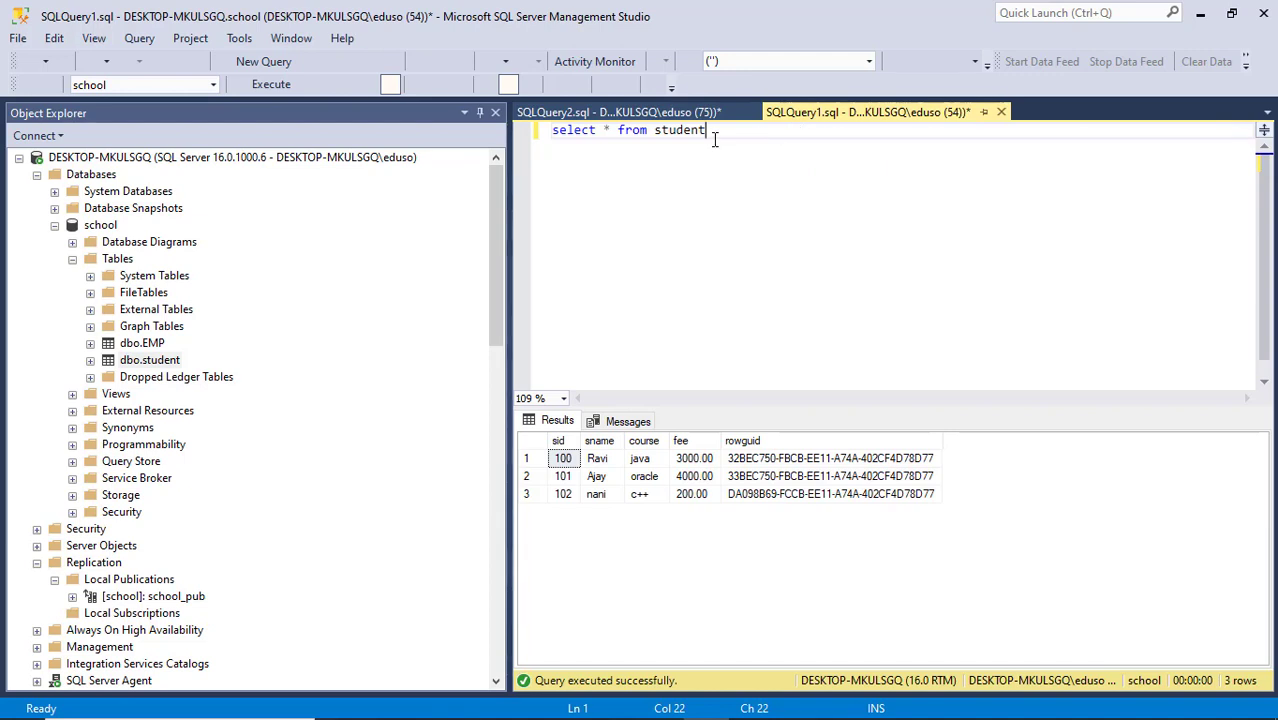
Re-run the publisher's query (two rows) and the subscriber's query (still three, including 102).
key("F5")
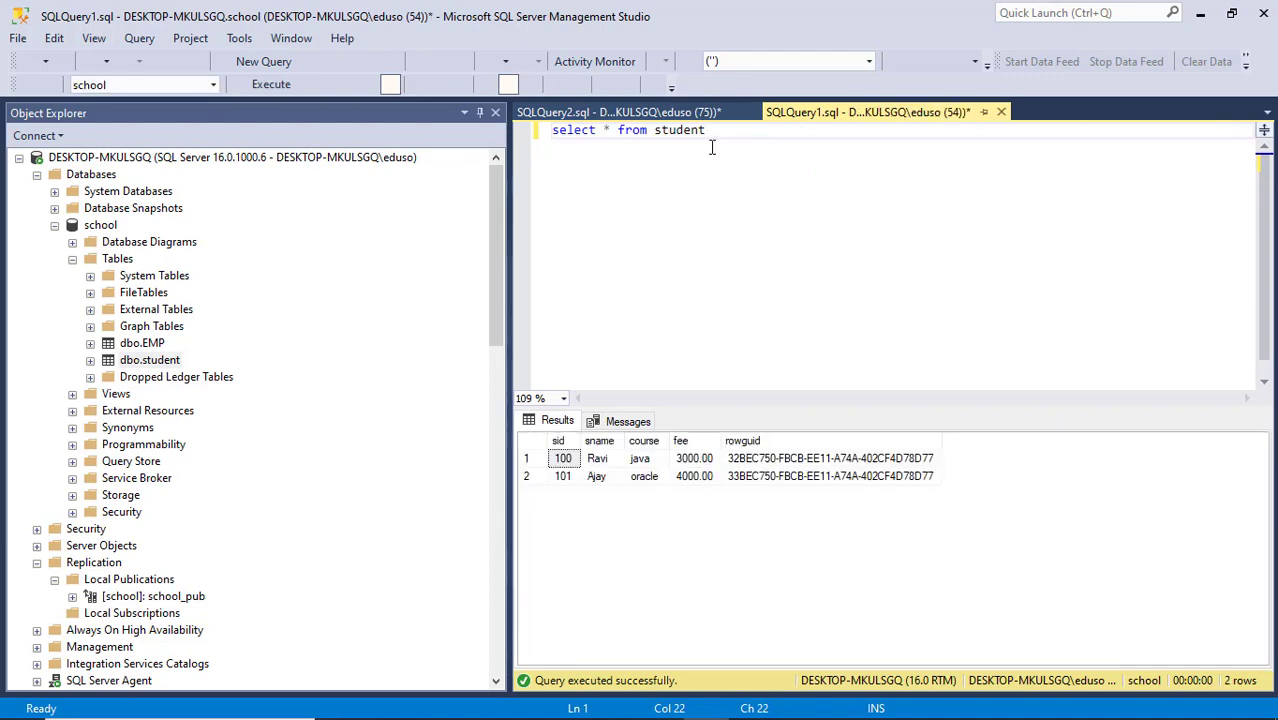
key("ctrl+Tab")
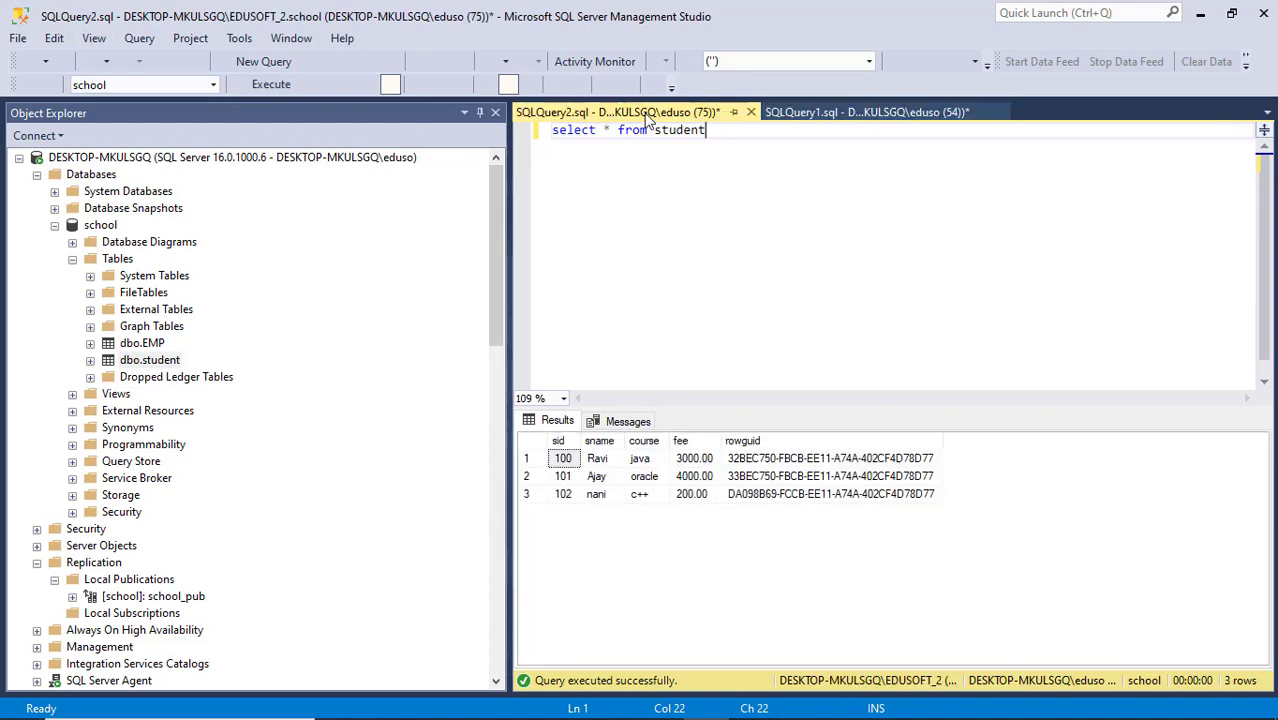
key("F5")
scroll(157, 370, "down", 1)
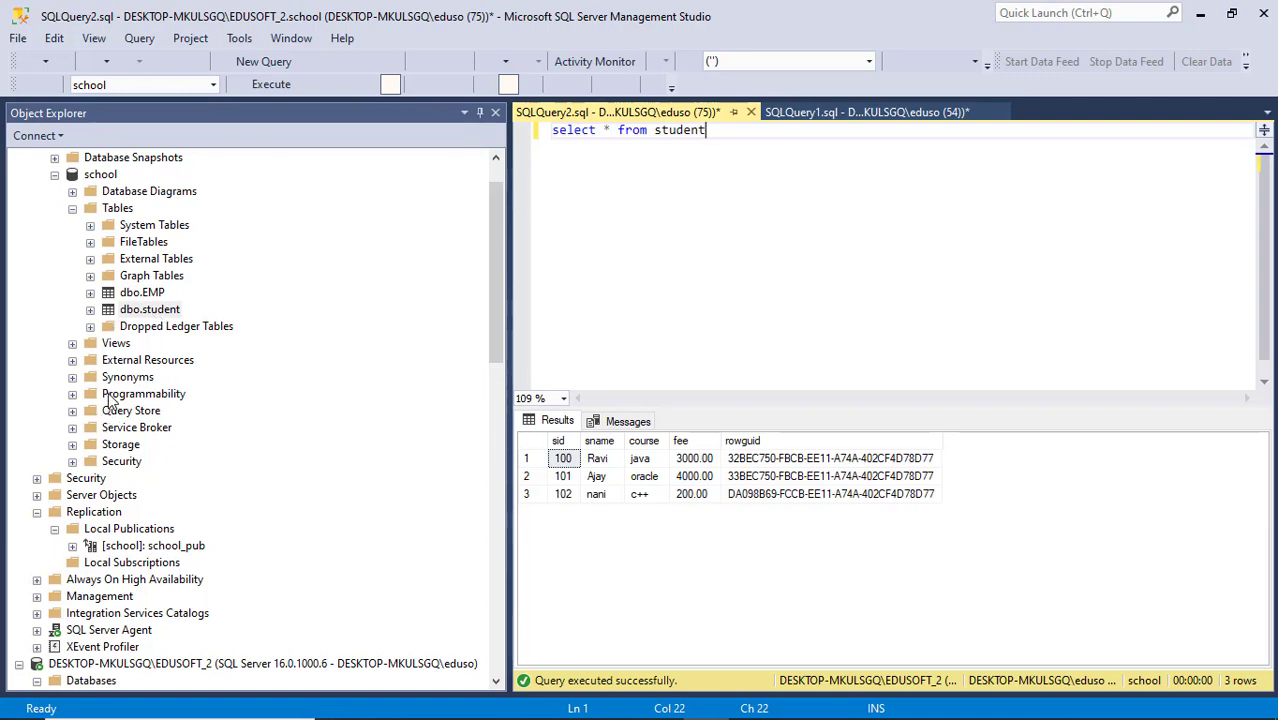
Run the school_pub Snapshot Agent to generate a 1-article snapshot, then close its status window.
right_click(155, 549)
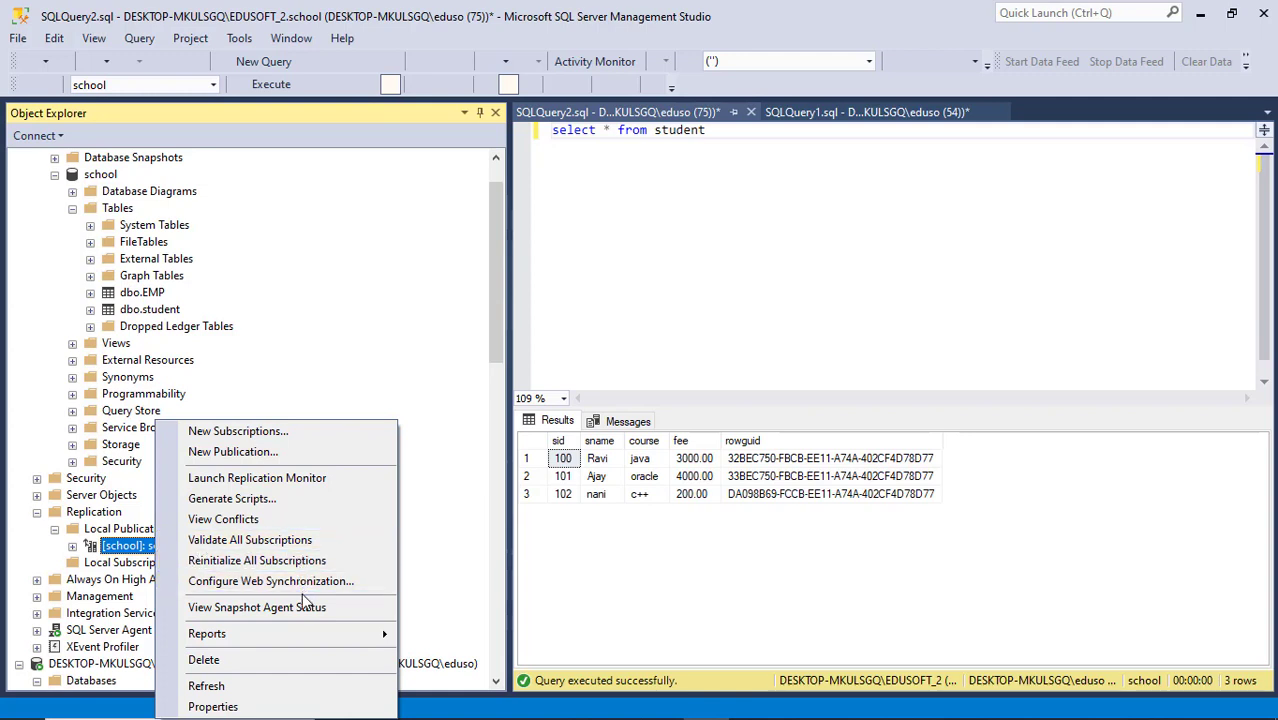
left_click(242, 613)
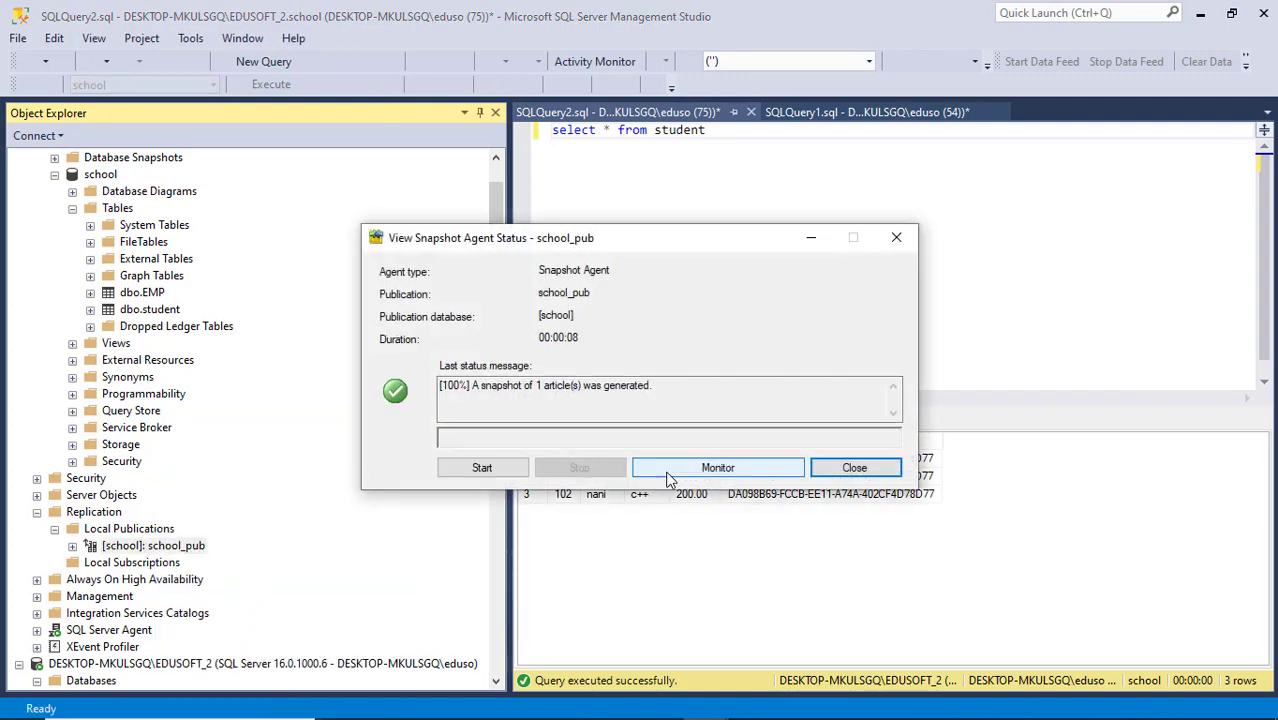
left_click(488, 468)
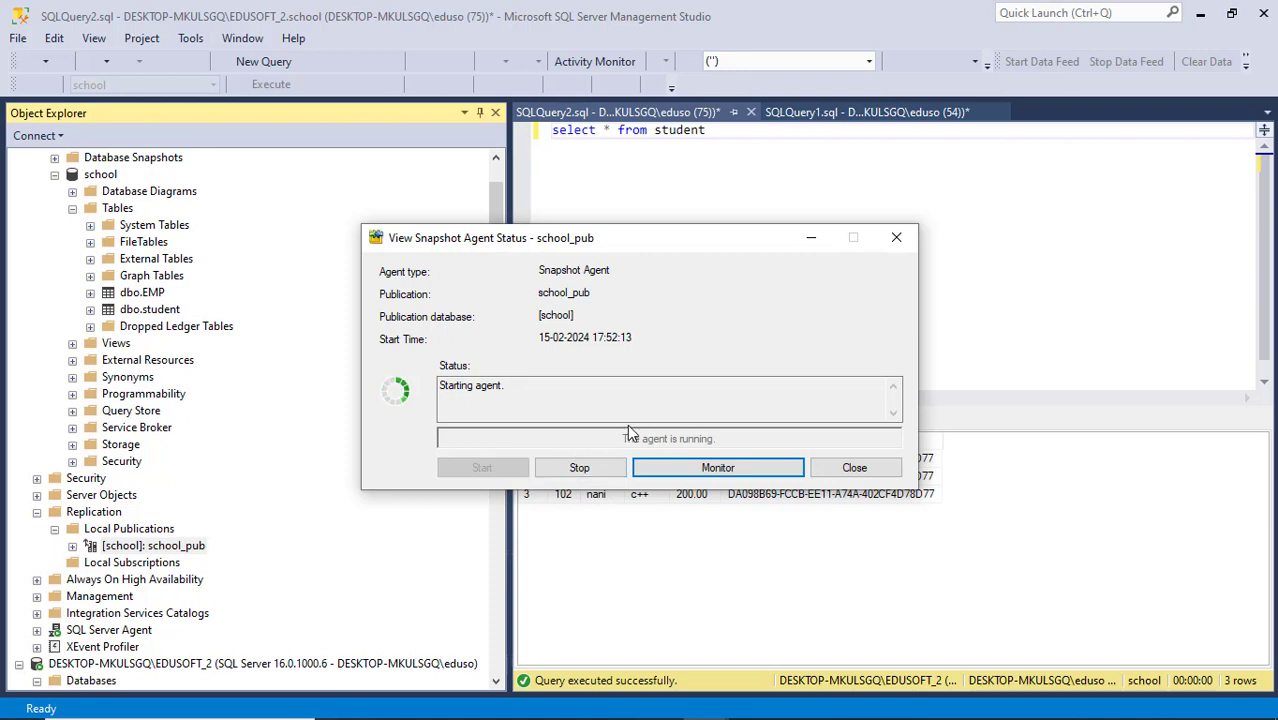
left_click_drag(608, 240, 408, 261)
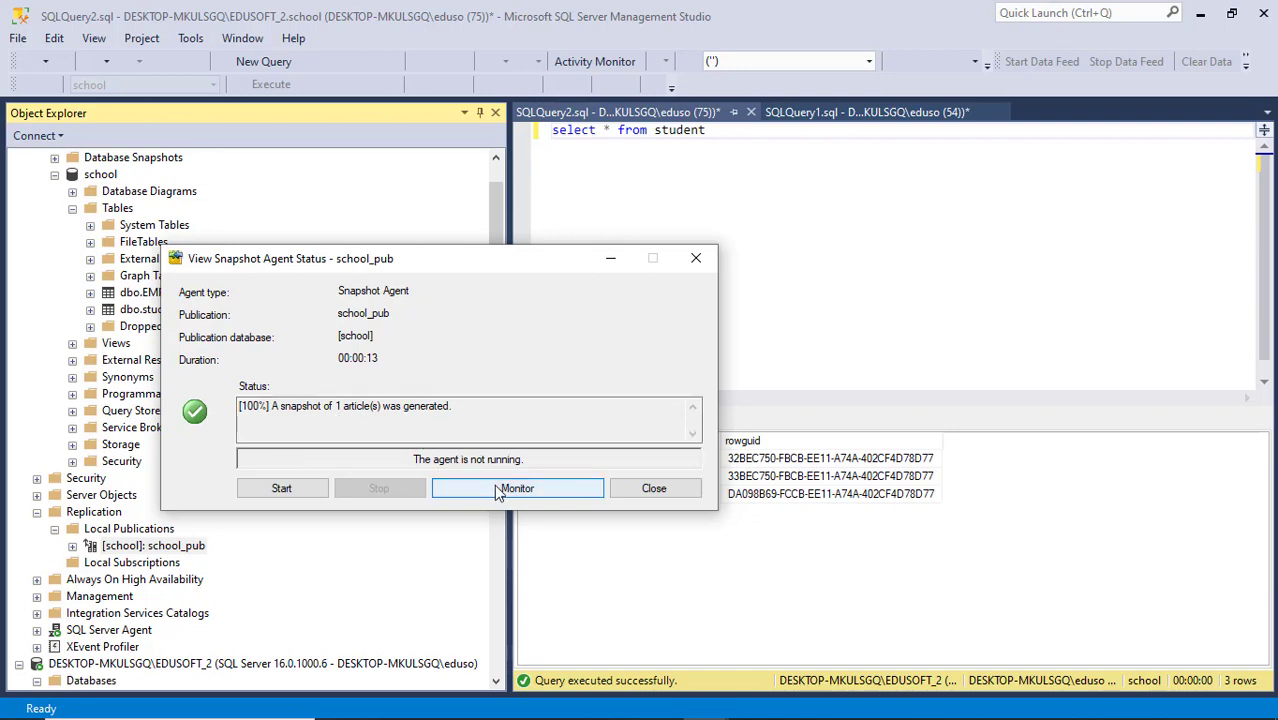
left_click(654, 497)
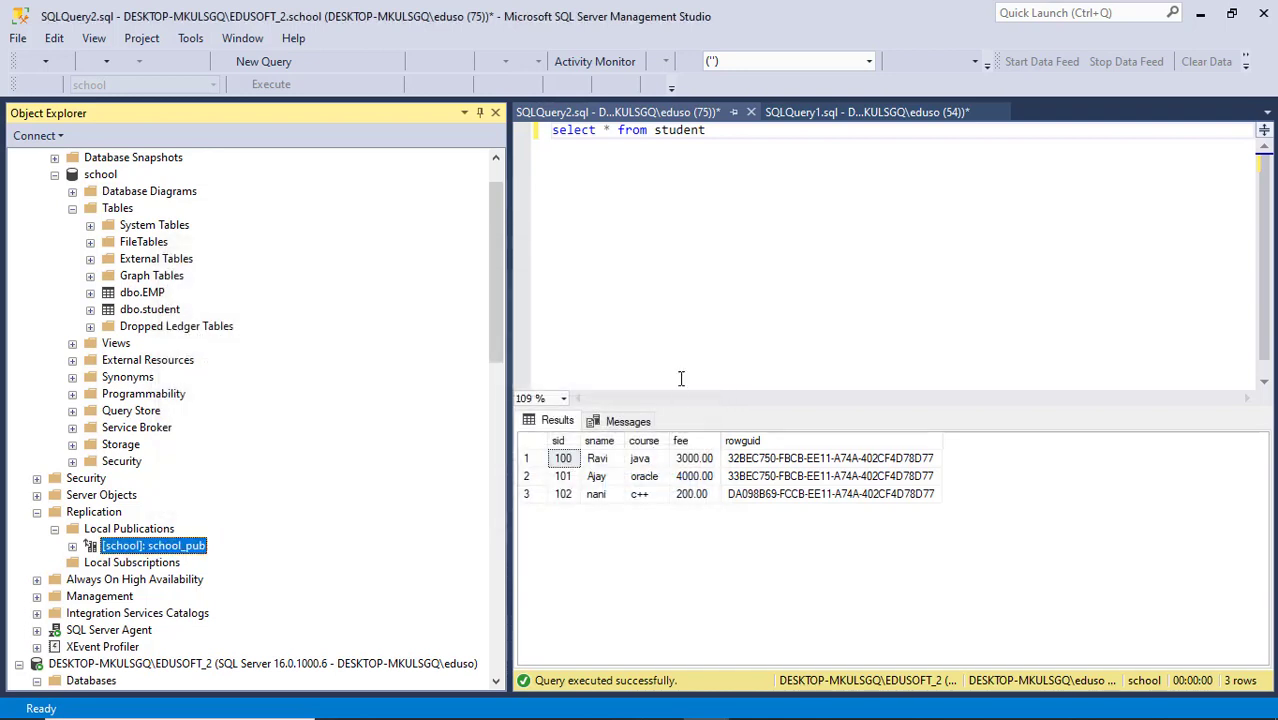
Re-run both student queries: subscriber still three rows, publisher only rows 100 and 101.
left_click(728, 136)
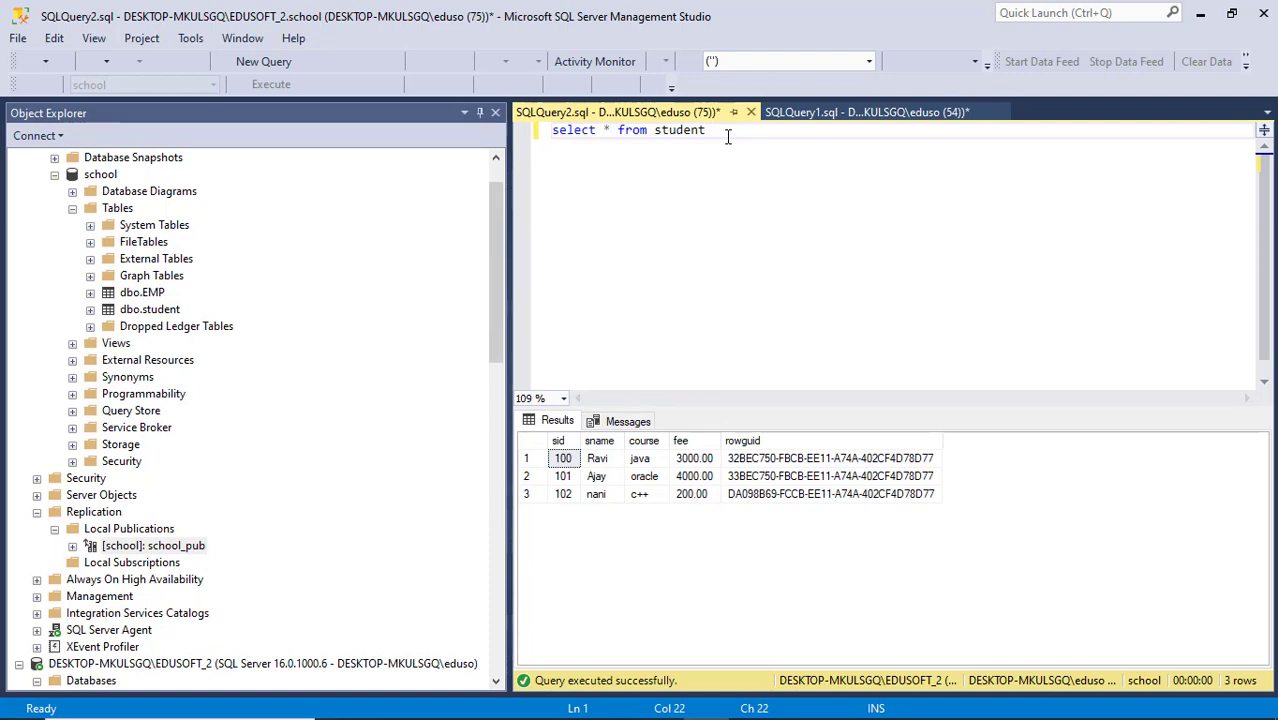
key("F5")
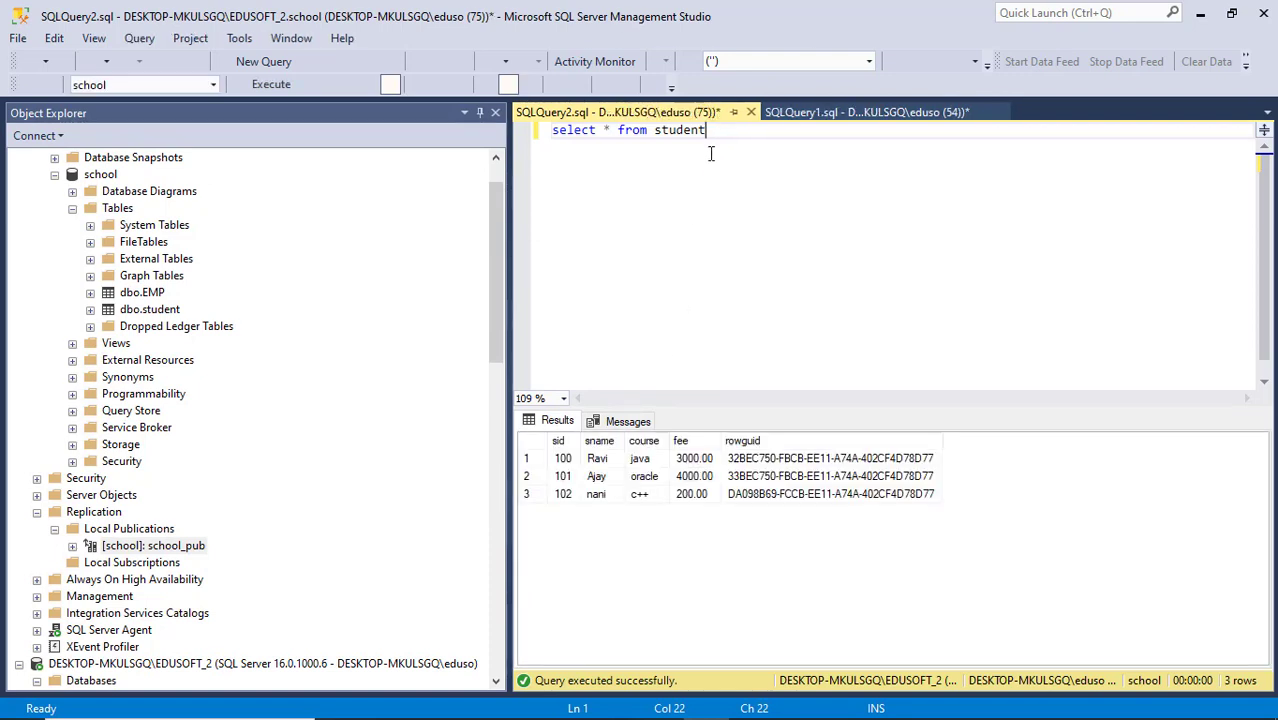
left_click(800, 114)
key("F5")
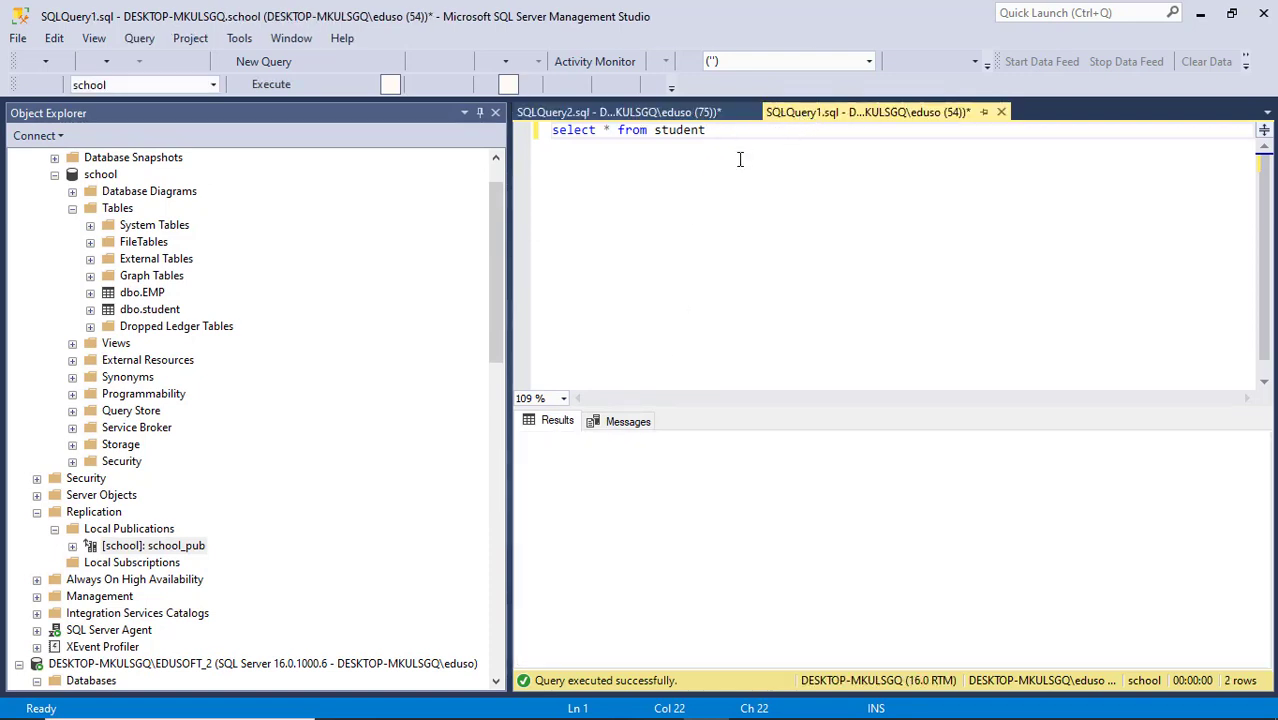
left_click(672, 113)
key("F5")
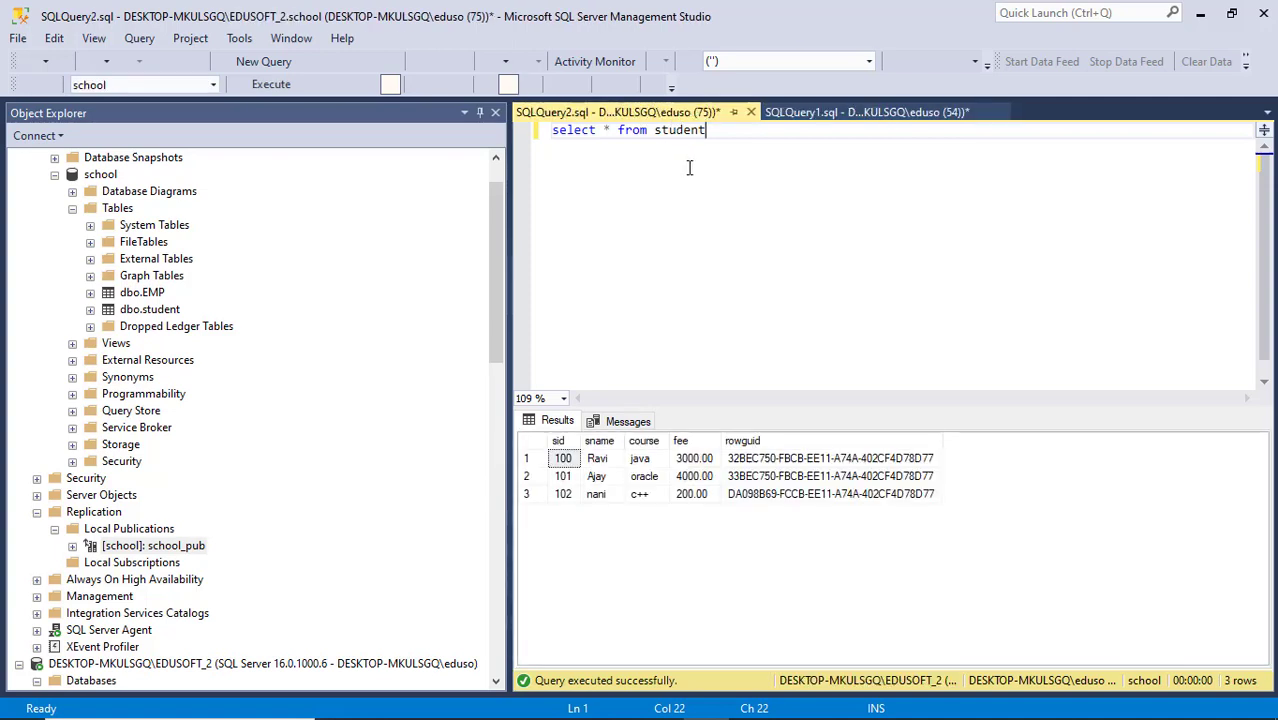
key("F5")
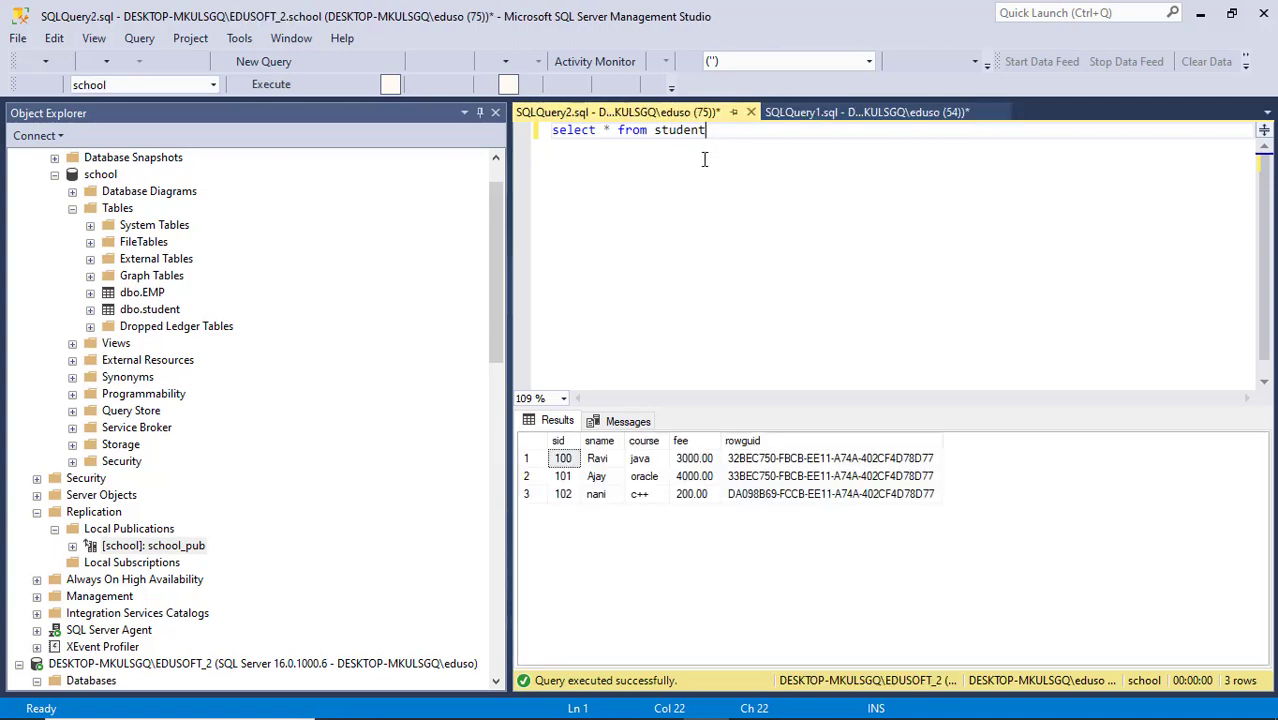
left_click(808, 113)
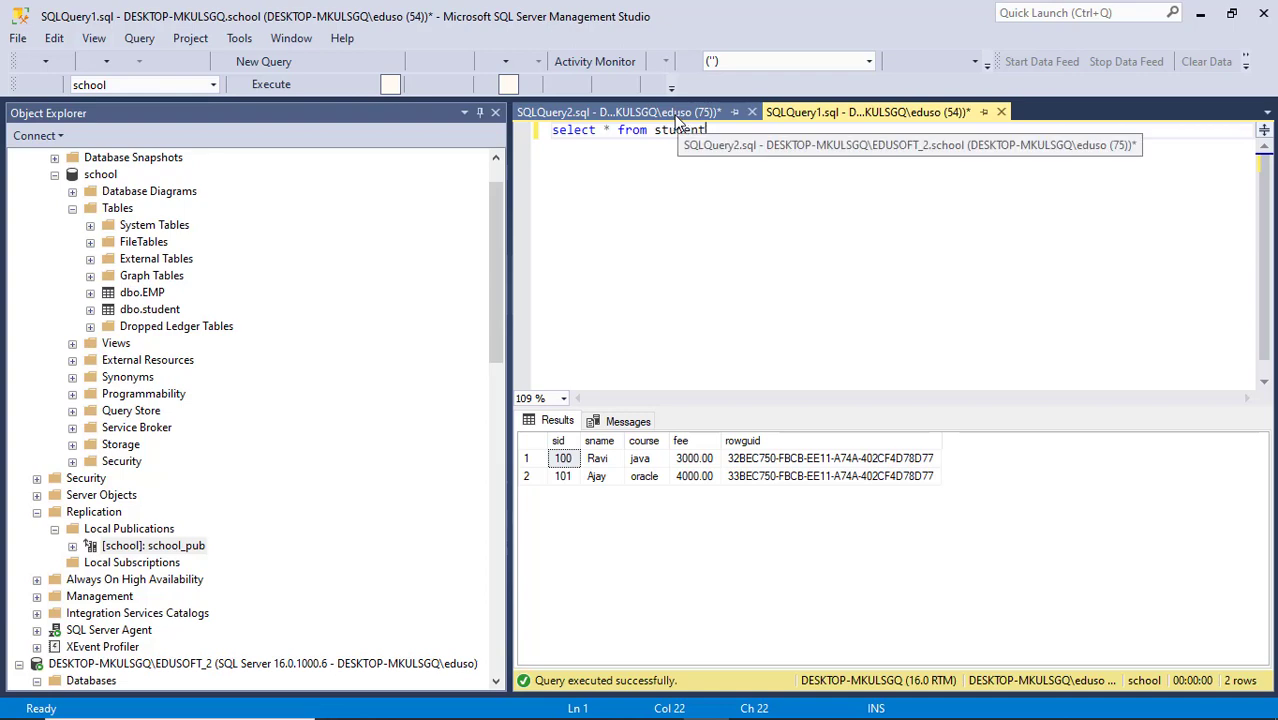
scroll(320, 478, "down", 6)
scroll(320, 480, "down", 1)
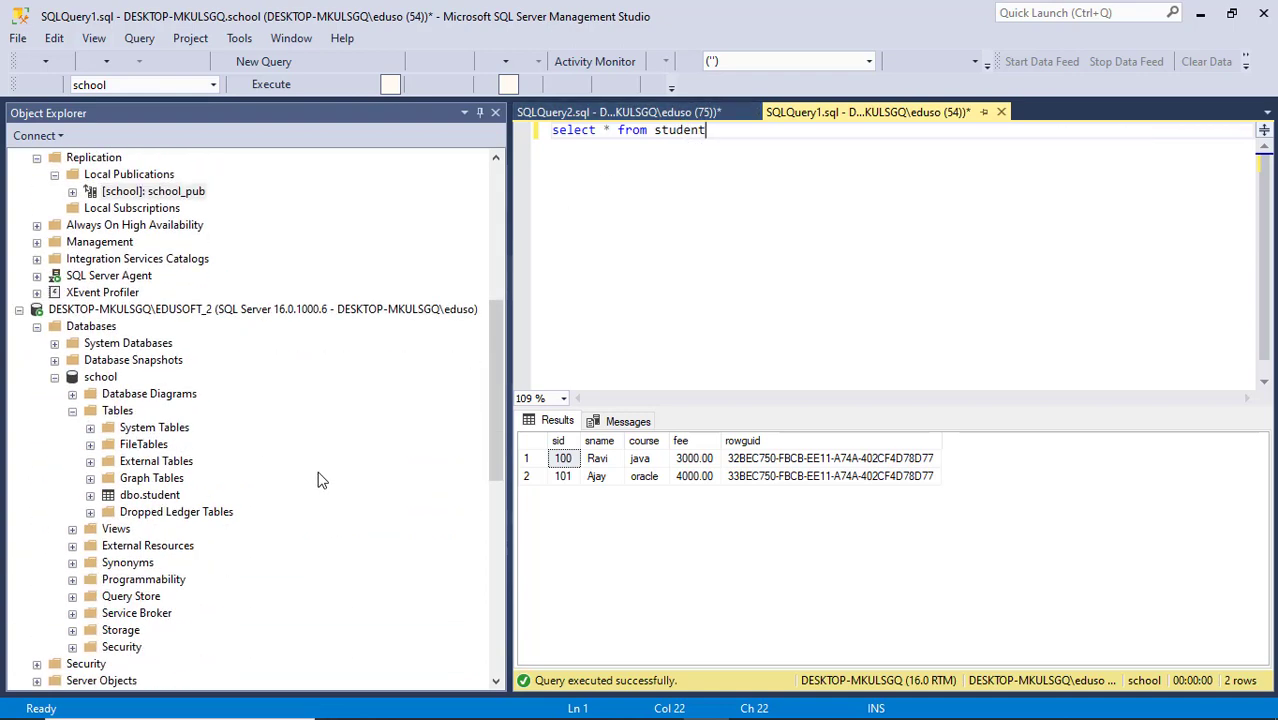
scroll(242, 432, "down", 5)
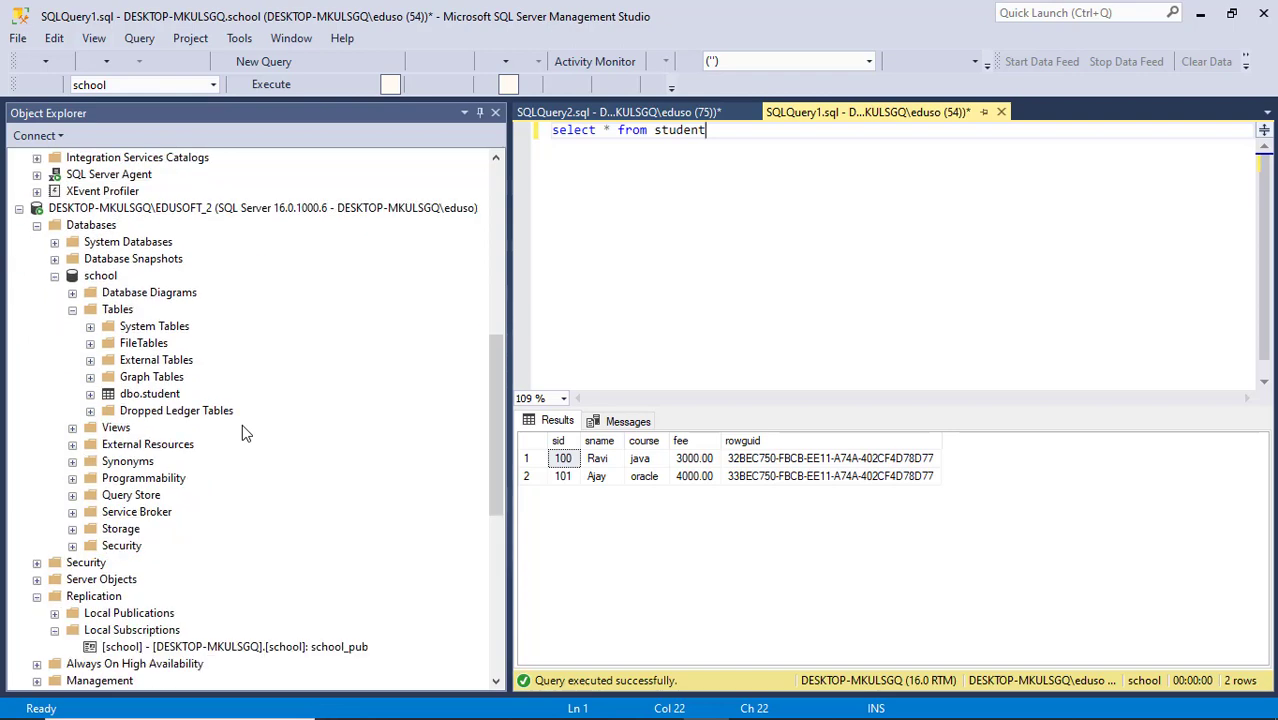
Resynchronize the school_pub subscription, merging 1 delete, and close the status window.
right_click(244, 492)
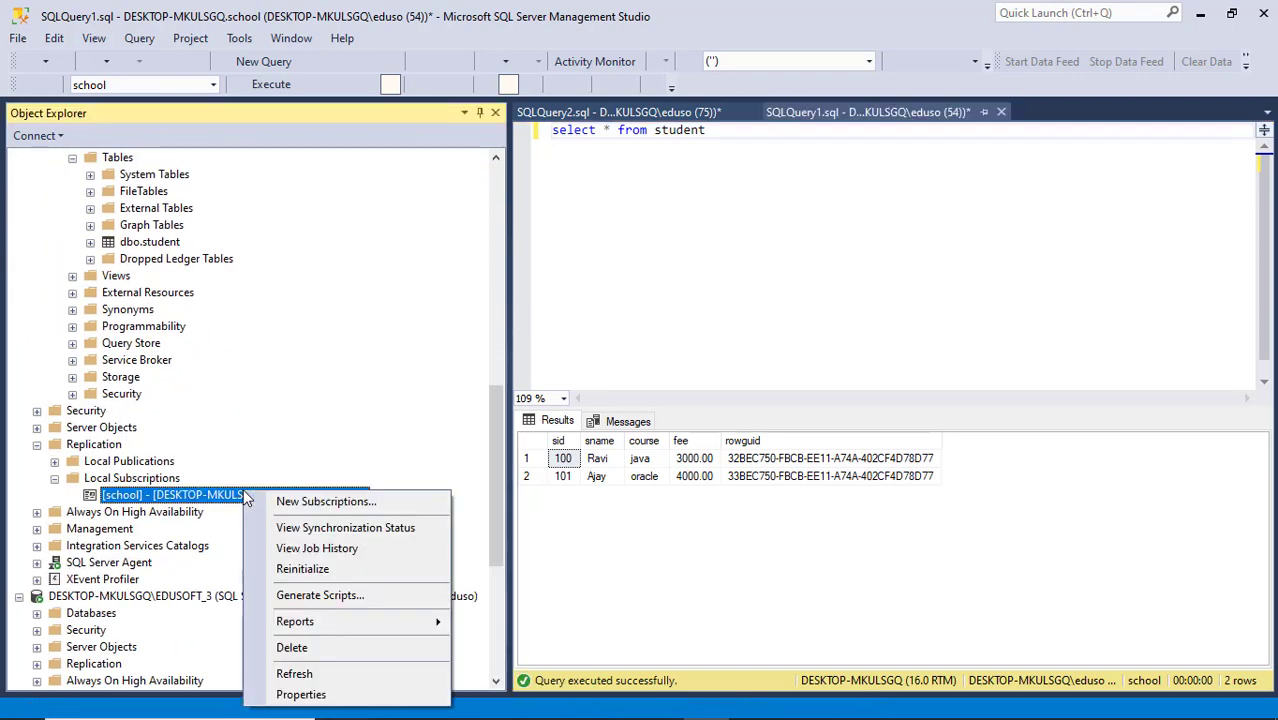
left_click(332, 535)
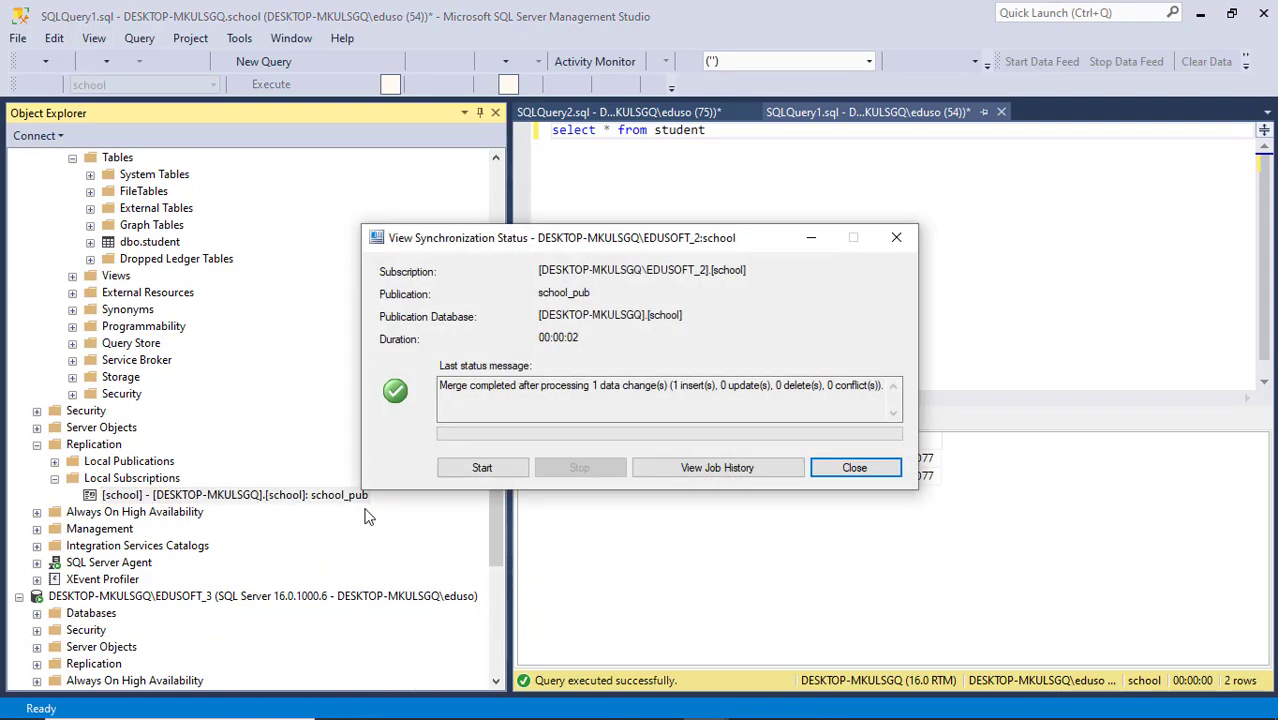
left_click(482, 468)
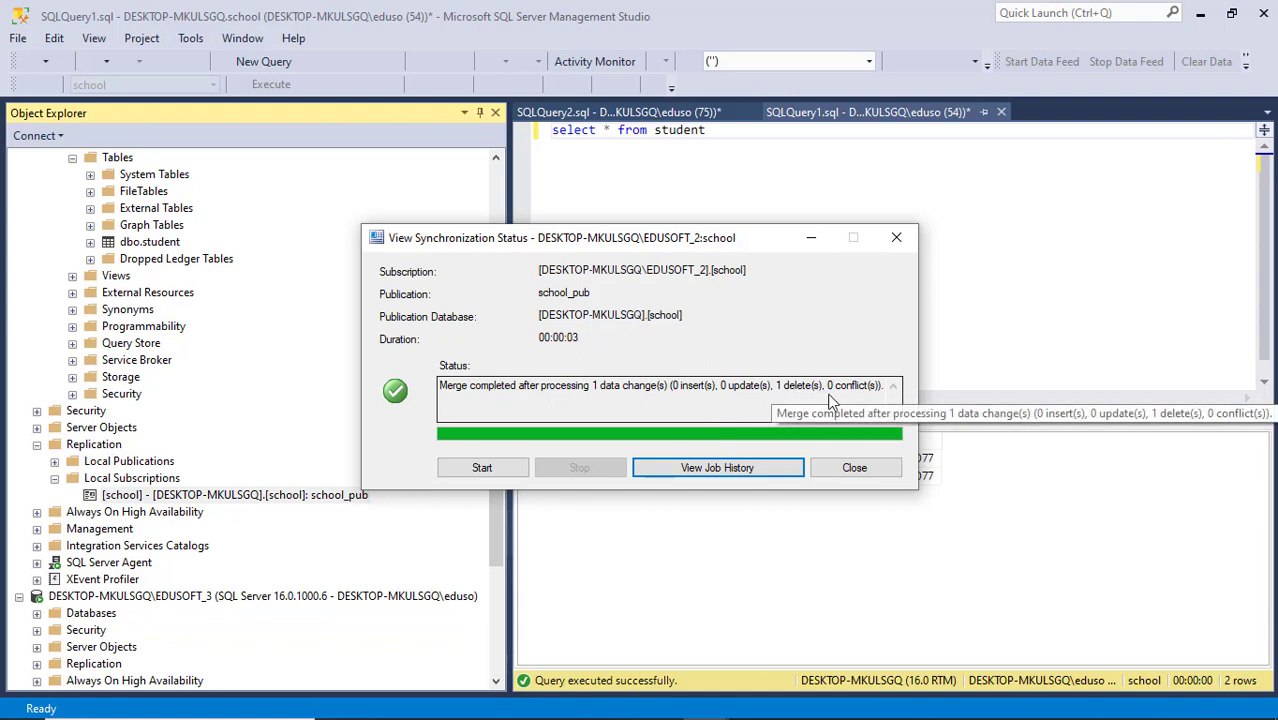
left_click(851, 470)
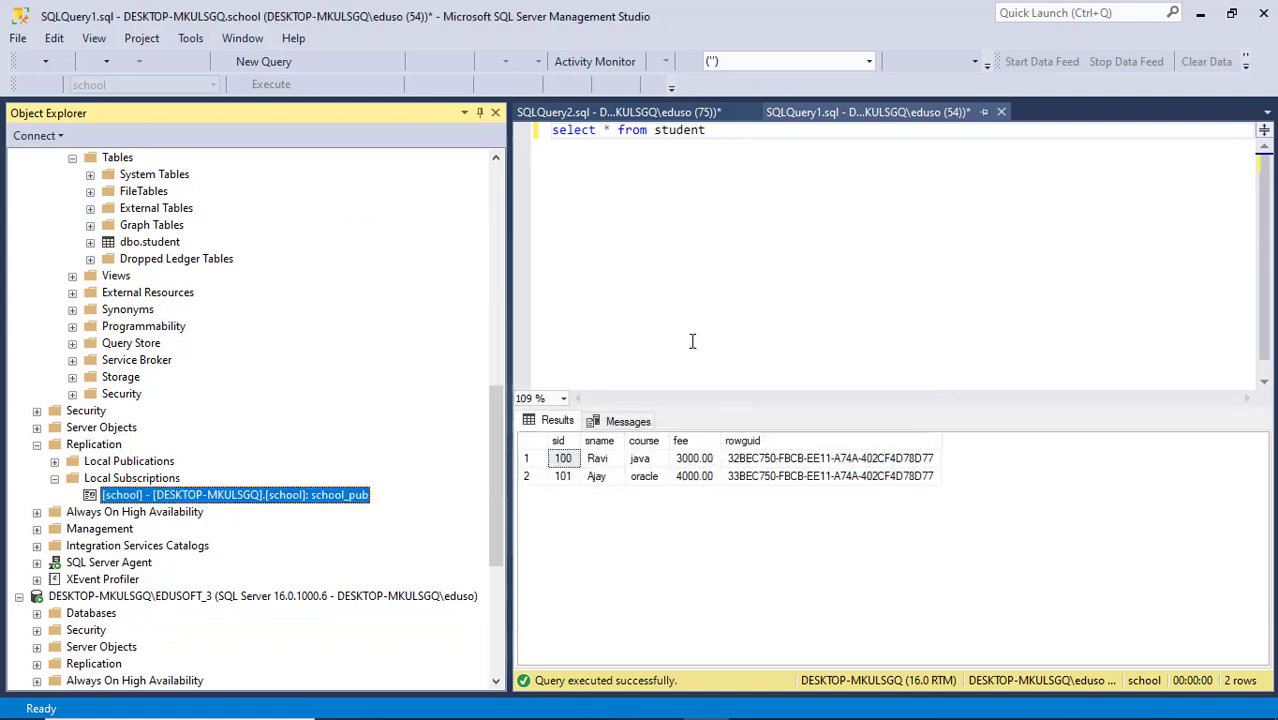
Re-run select * from student in SQLQuery2, now returning only 100 Ravi and 101 Ajay.
left_click(693, 116)
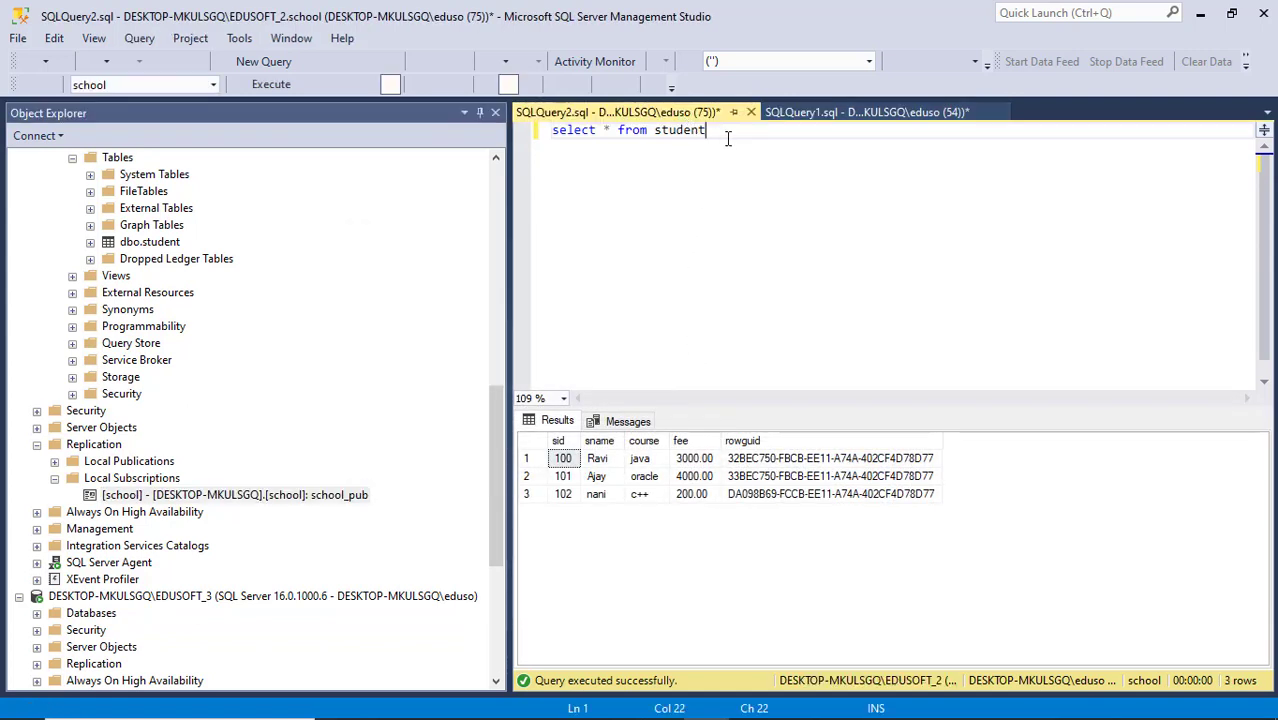
key("F5")
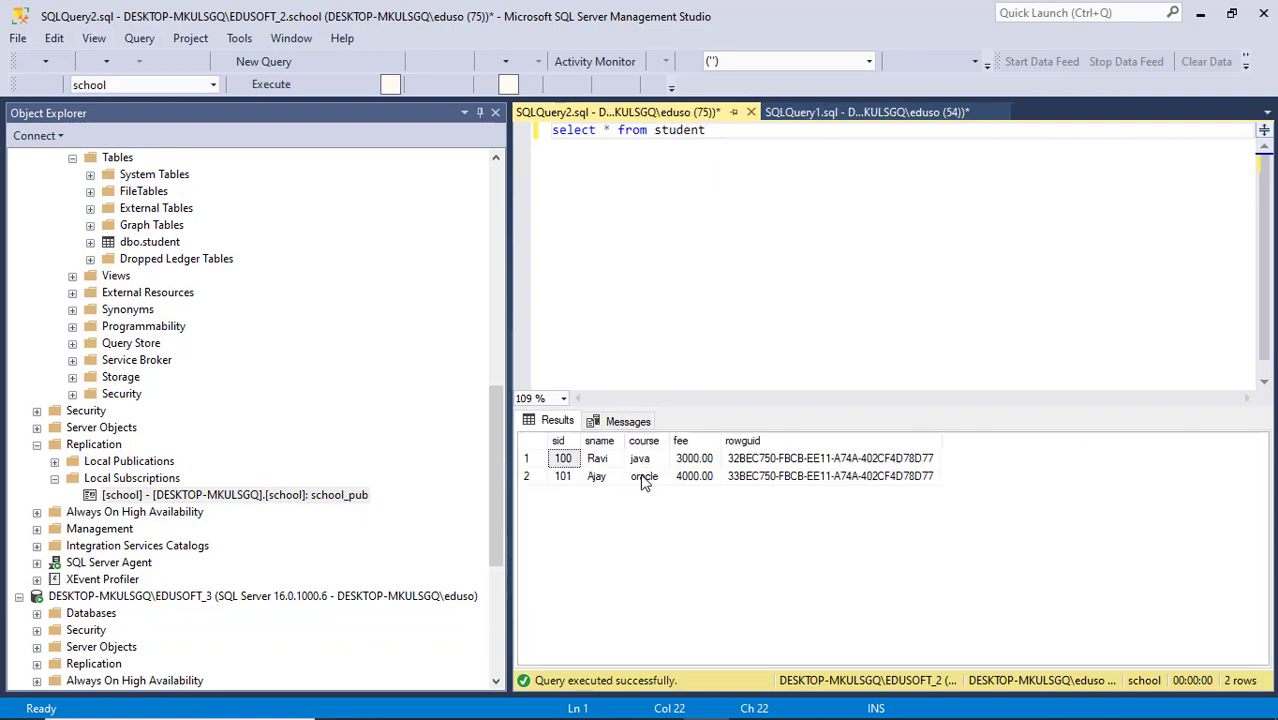
left_click(816, 117)
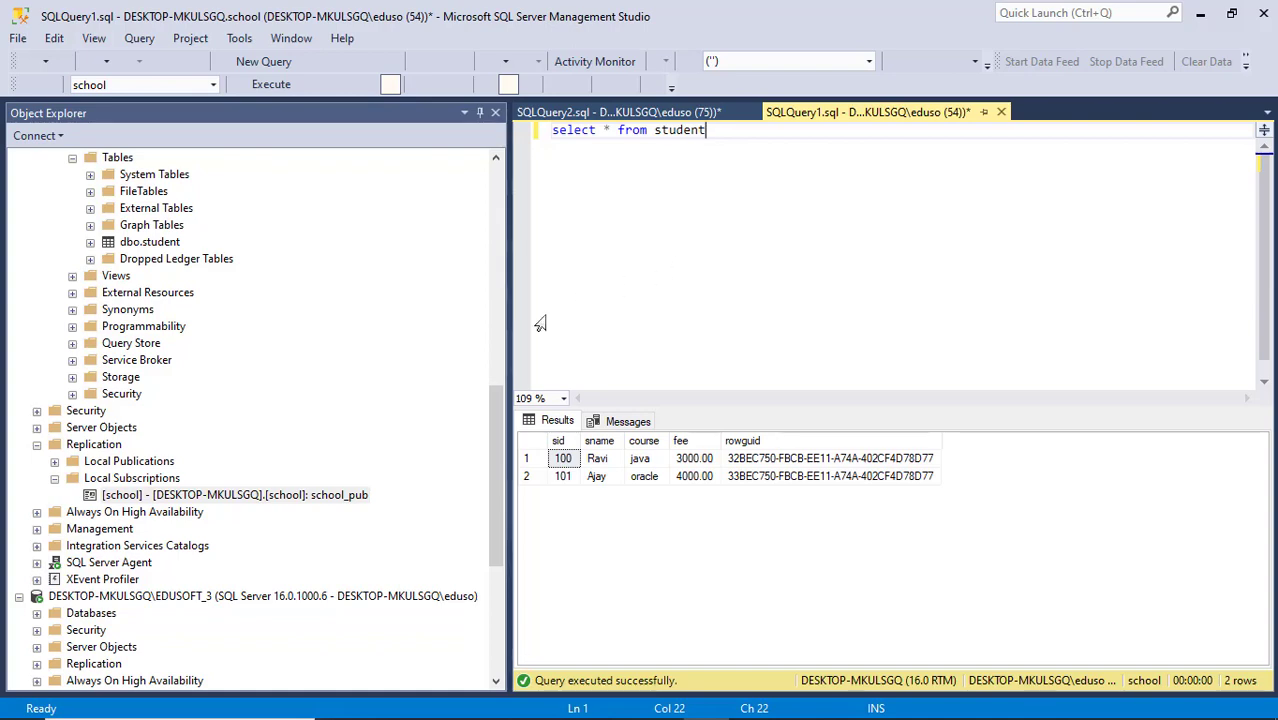
left_click_drag(493, 404, 489, 266)
key("alt+Tab")
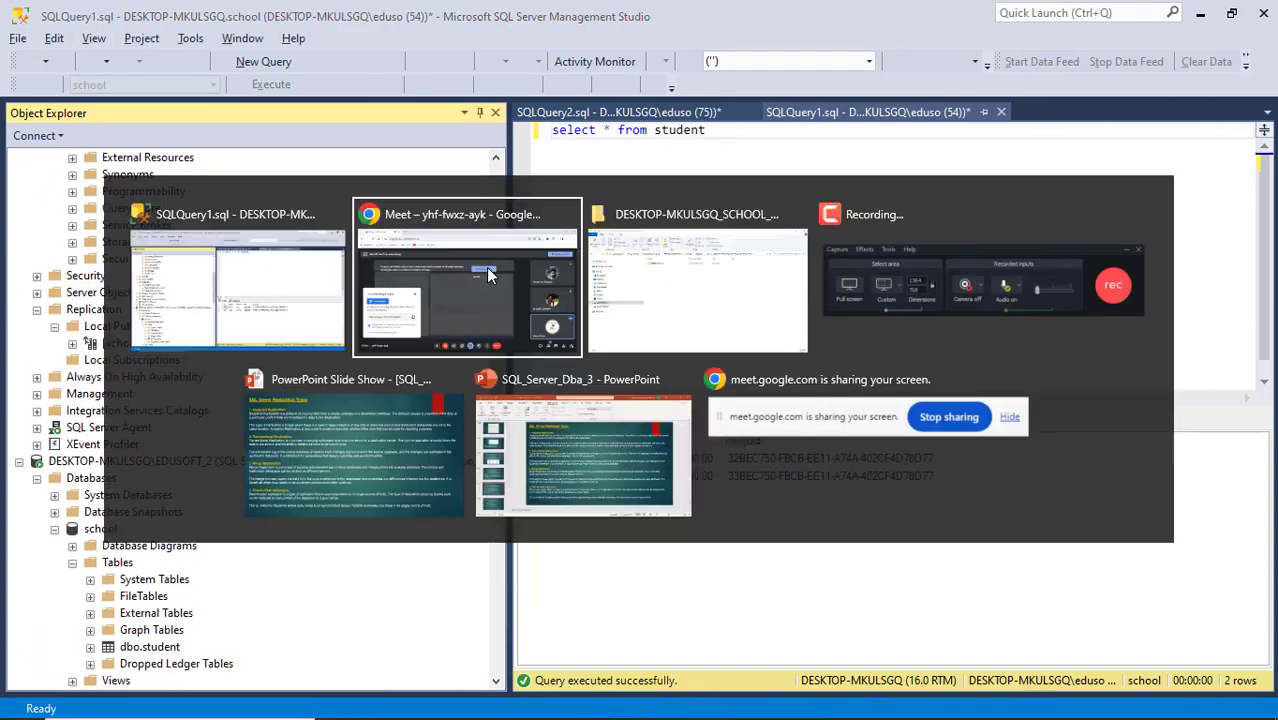
key("Tab")
key("Tab")
key("Tab")
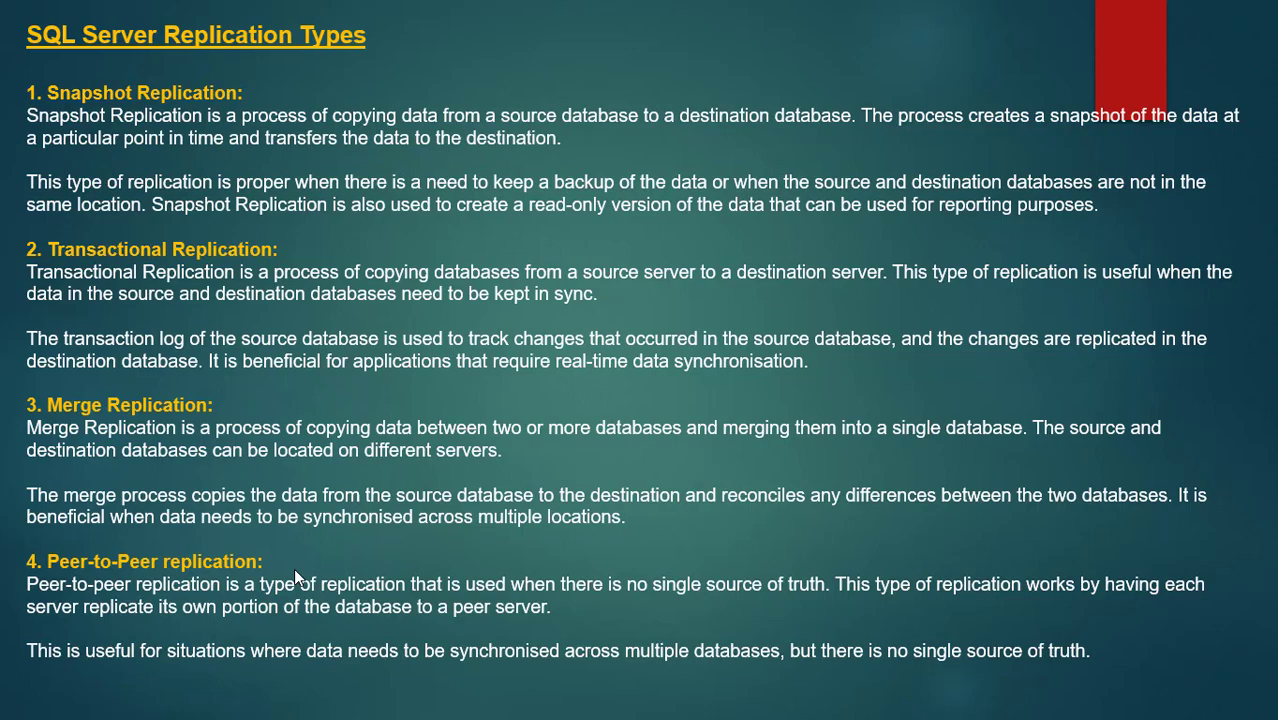
key("alt+Tab")
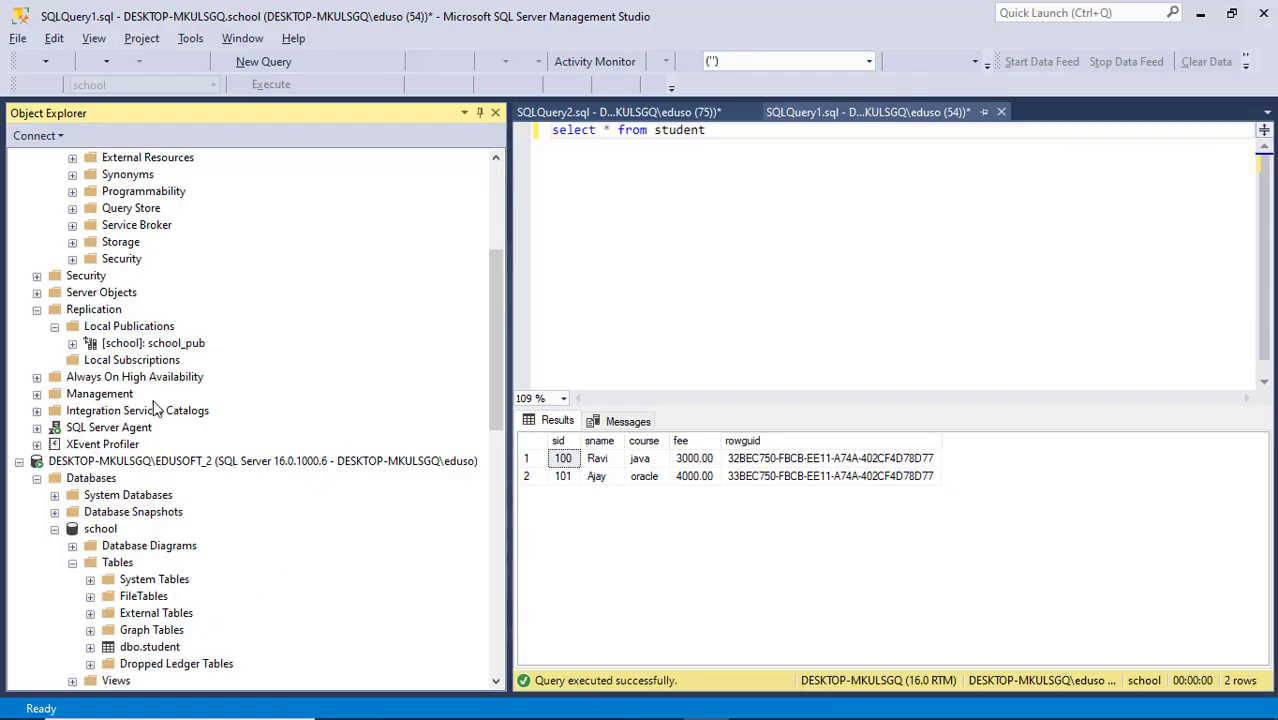
Delete the merge publication [school]: school_pub from Local Publications, confirming with Yes.
scroll(155, 408, "down", 7)
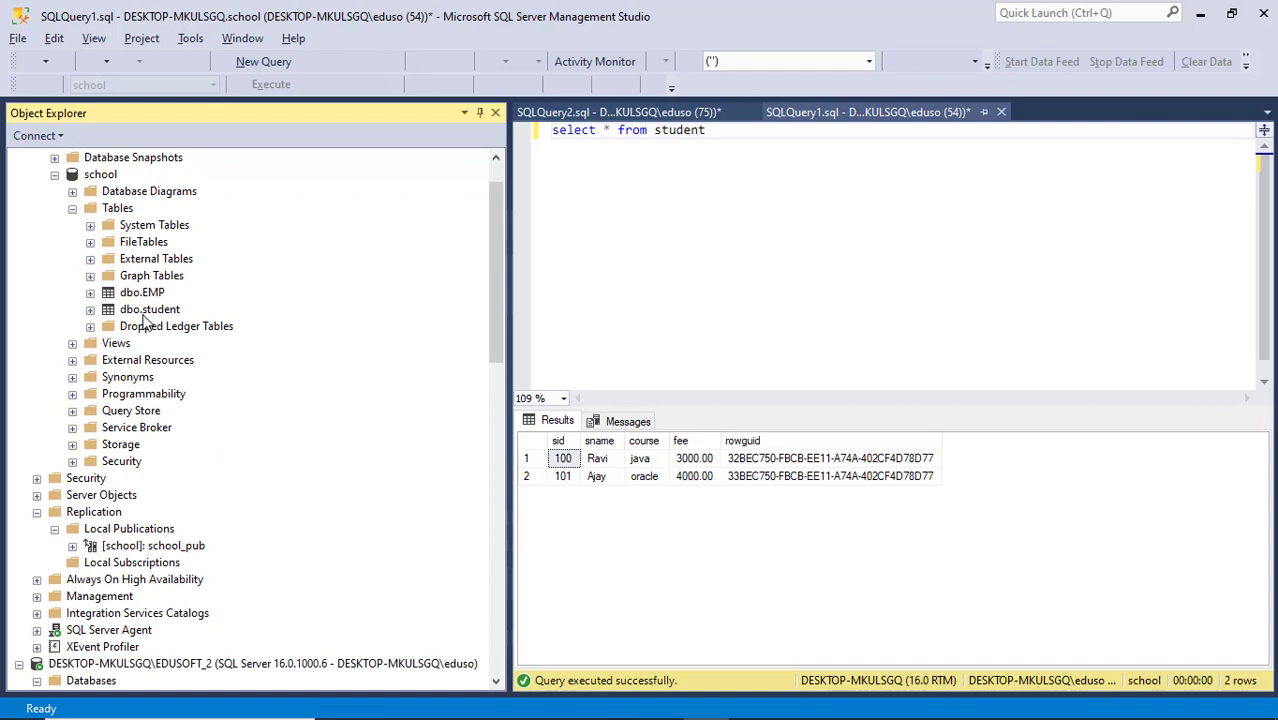
right_click(145, 552)
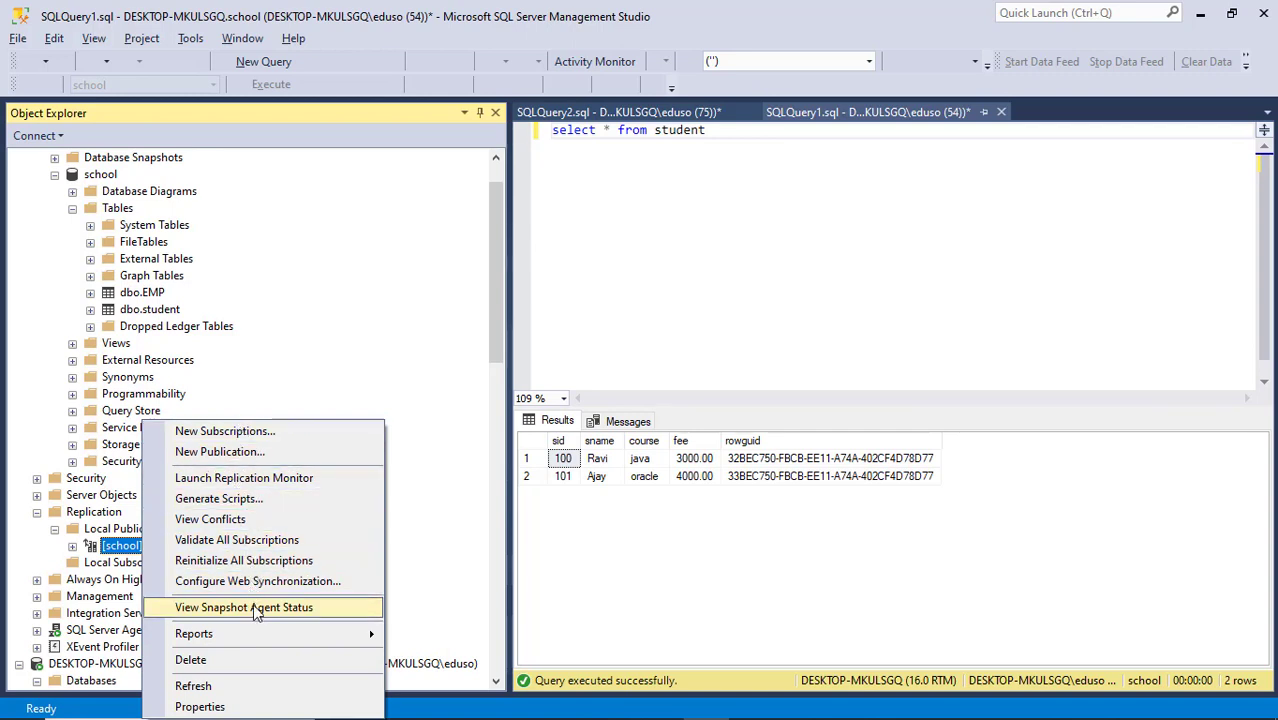
left_click(240, 662)
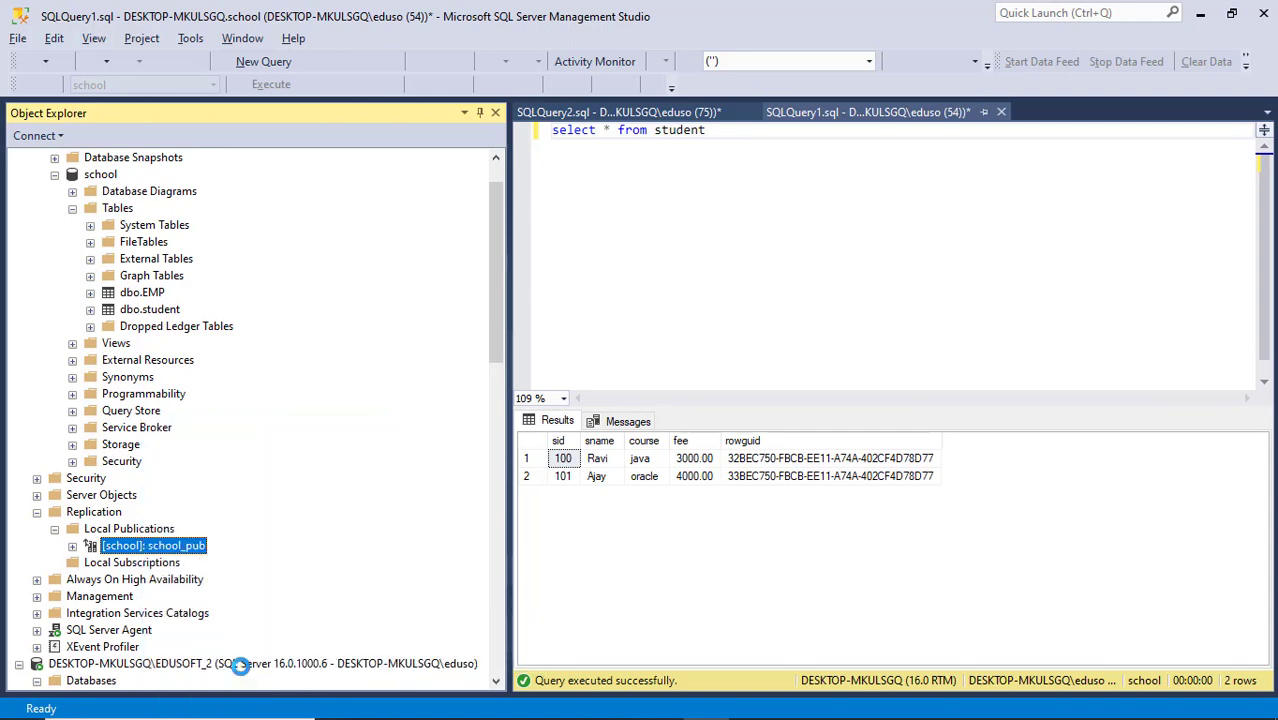
left_click(790, 410)
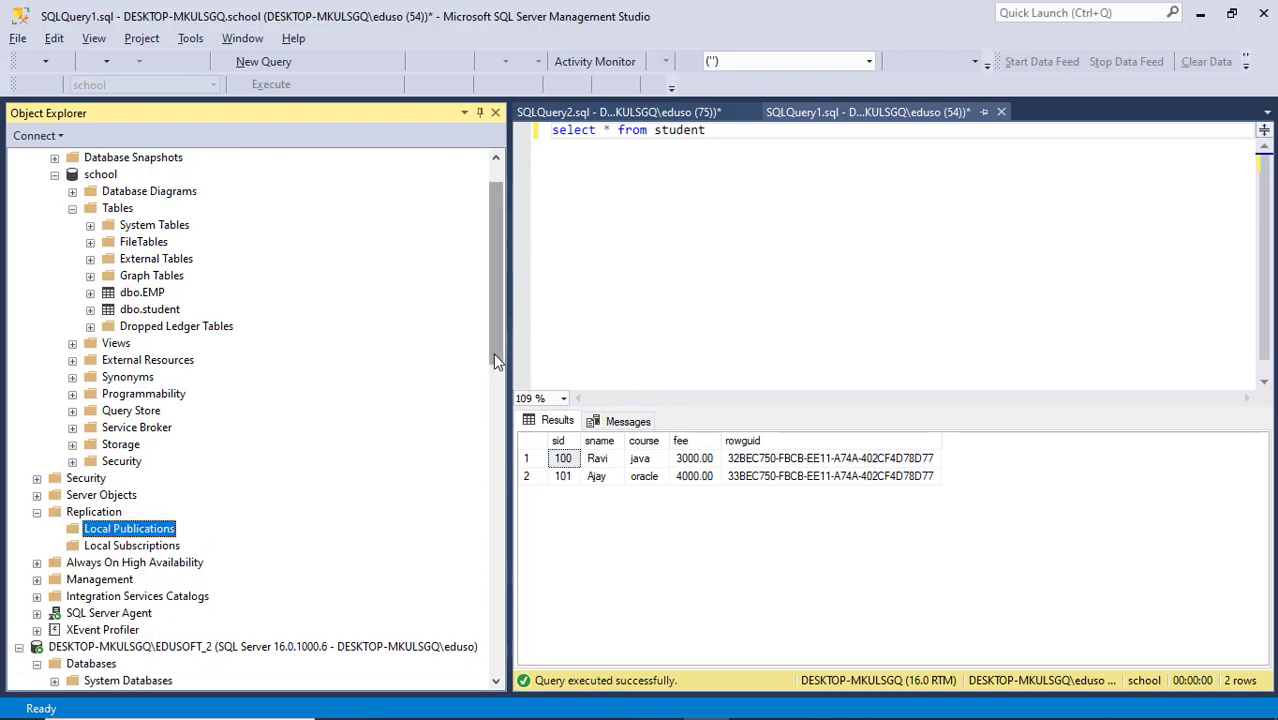
left_click_drag(497, 360, 497, 495)
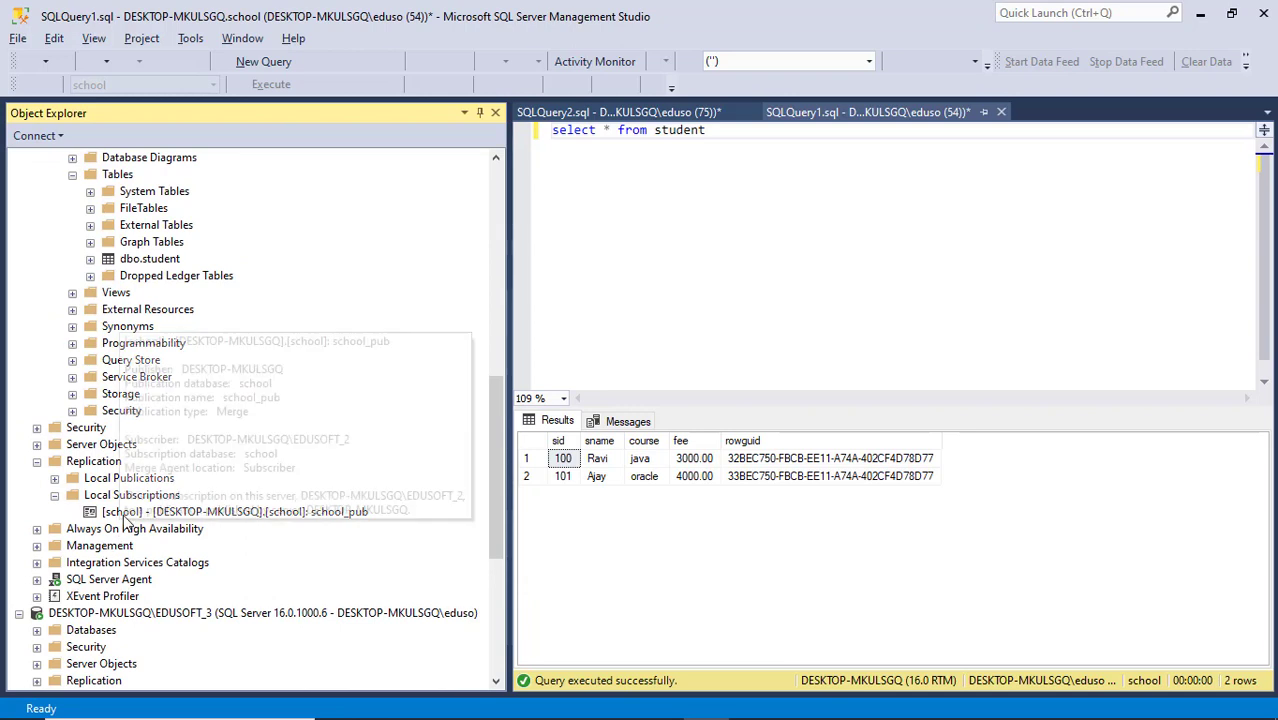
Refresh EDUSOFT_2's Local Subscriptions and delete the school_pub subscription, skipping the publisher connection prompt.
right_click(97, 497)
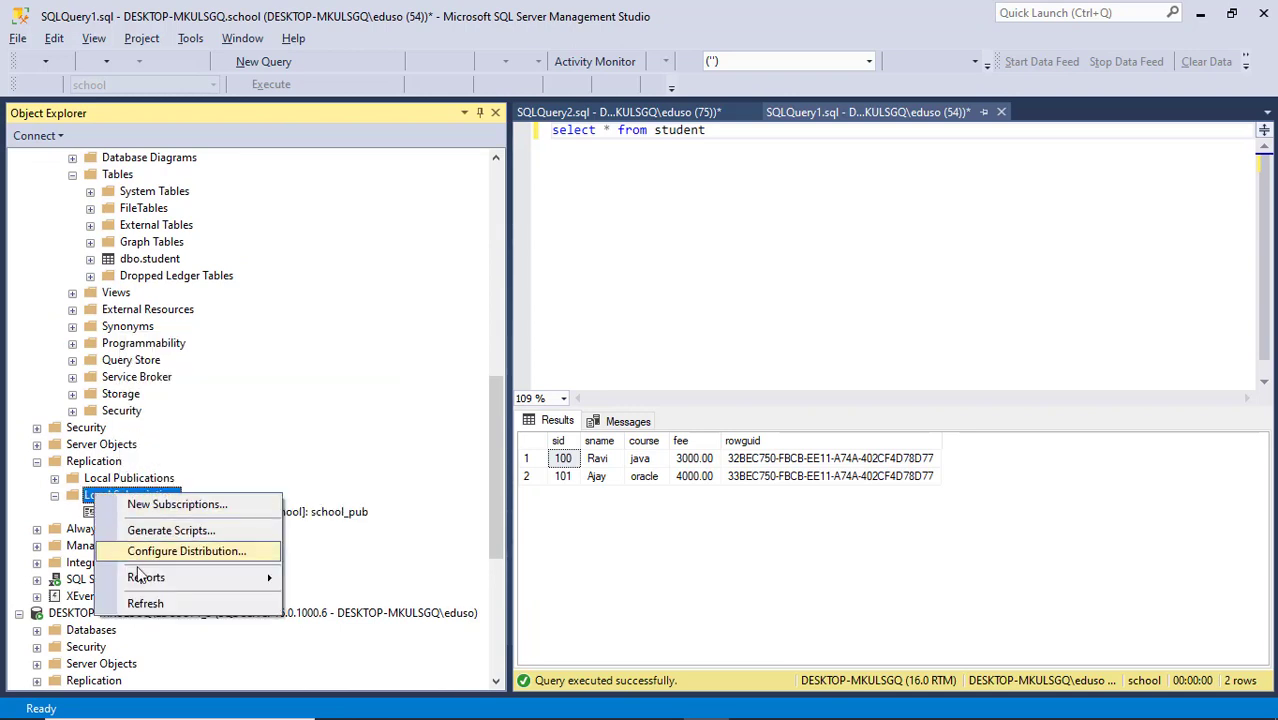
left_click(150, 602)
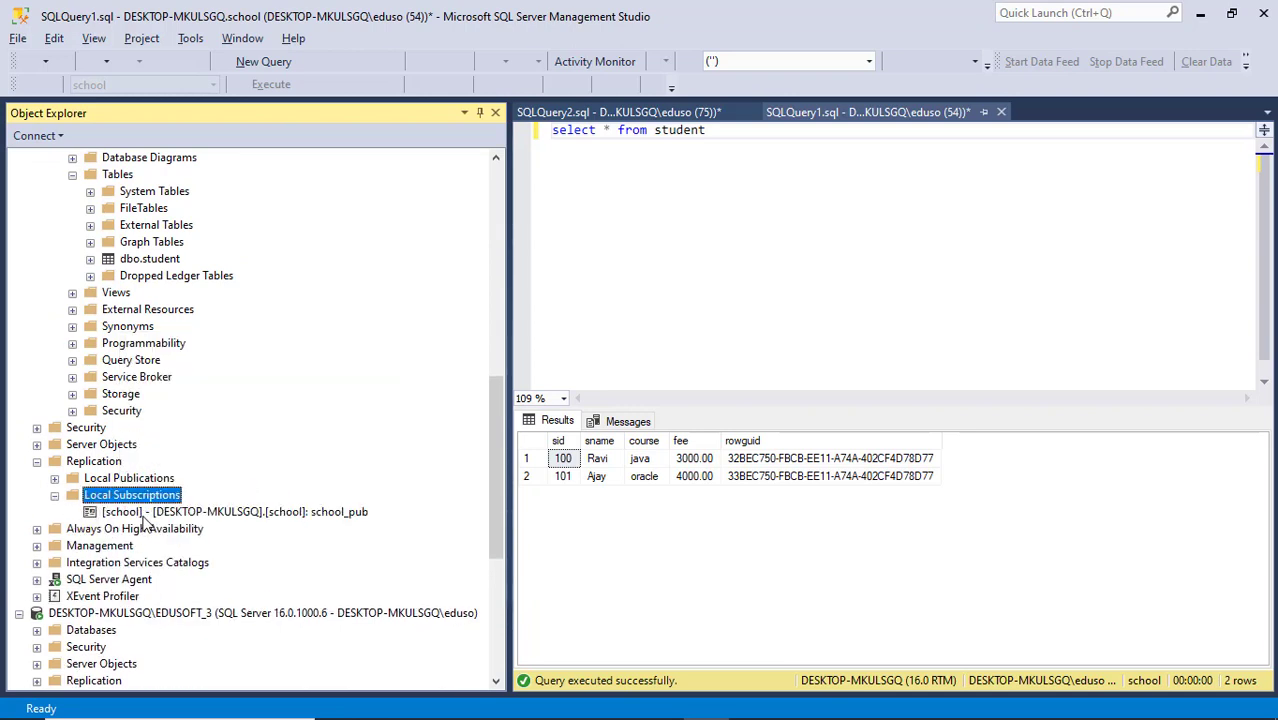
right_click(147, 513)
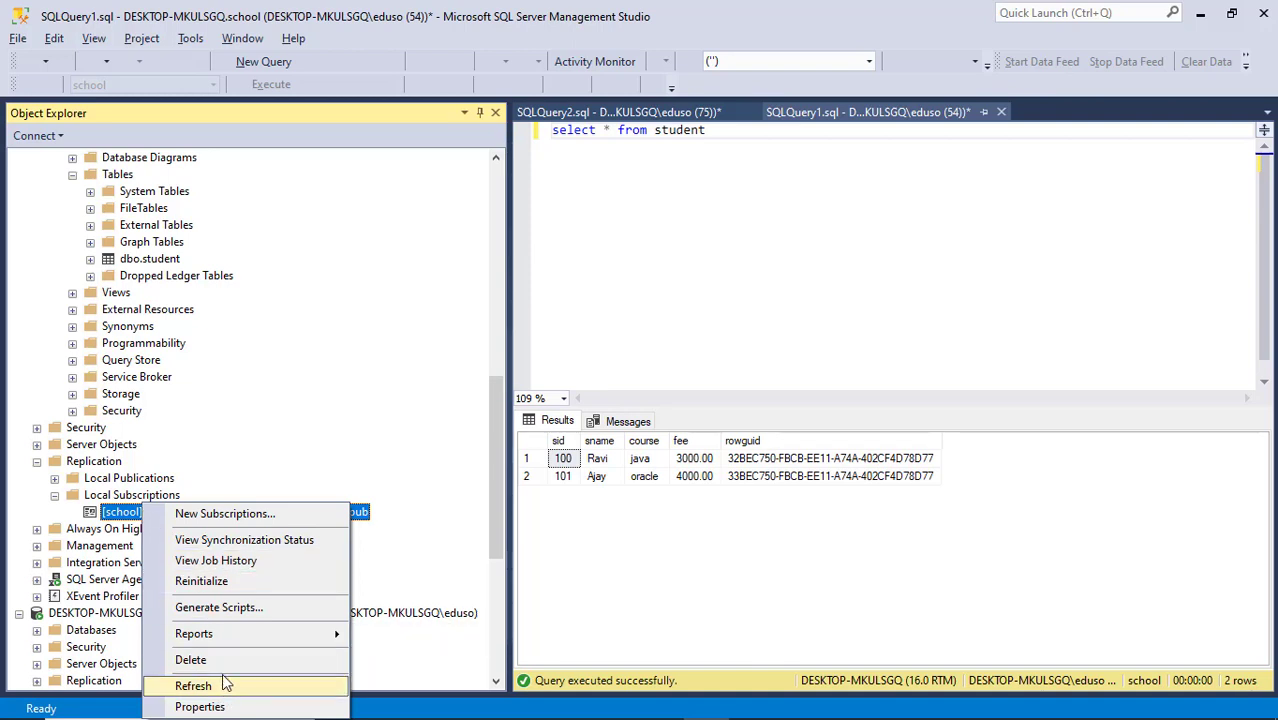
left_click(221, 662)
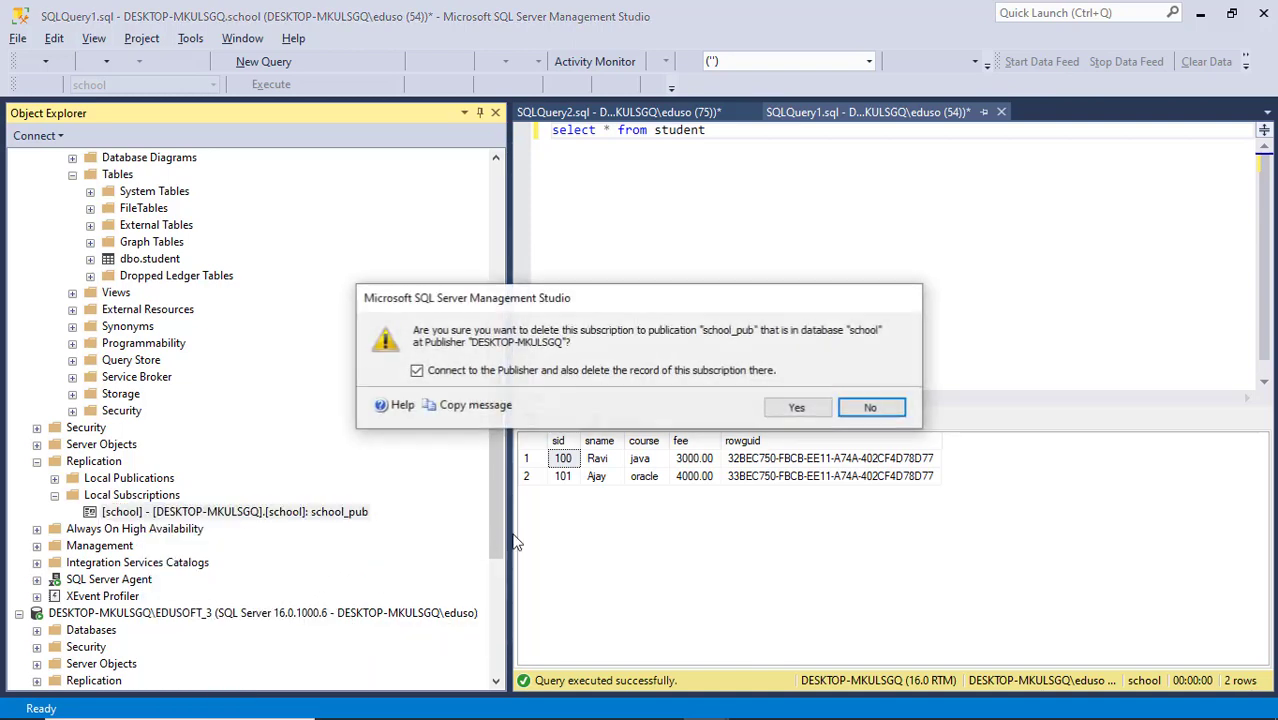
left_click(798, 408)
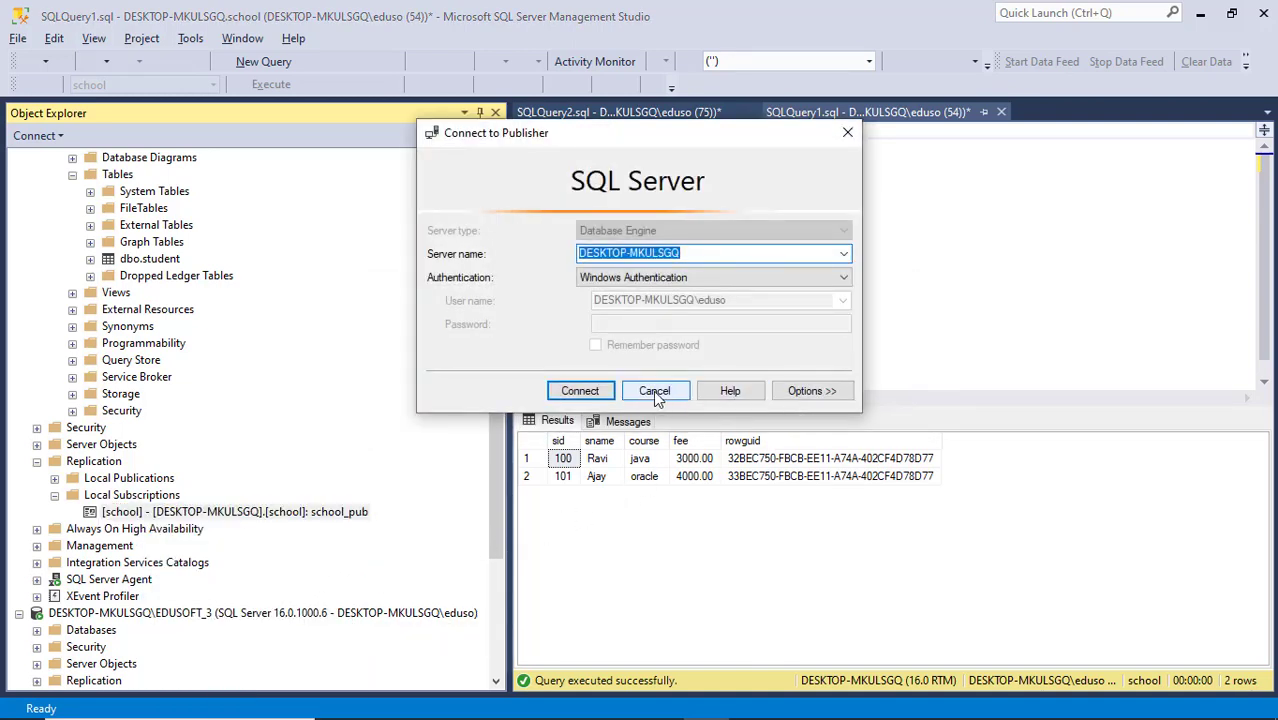
left_click(580, 391)
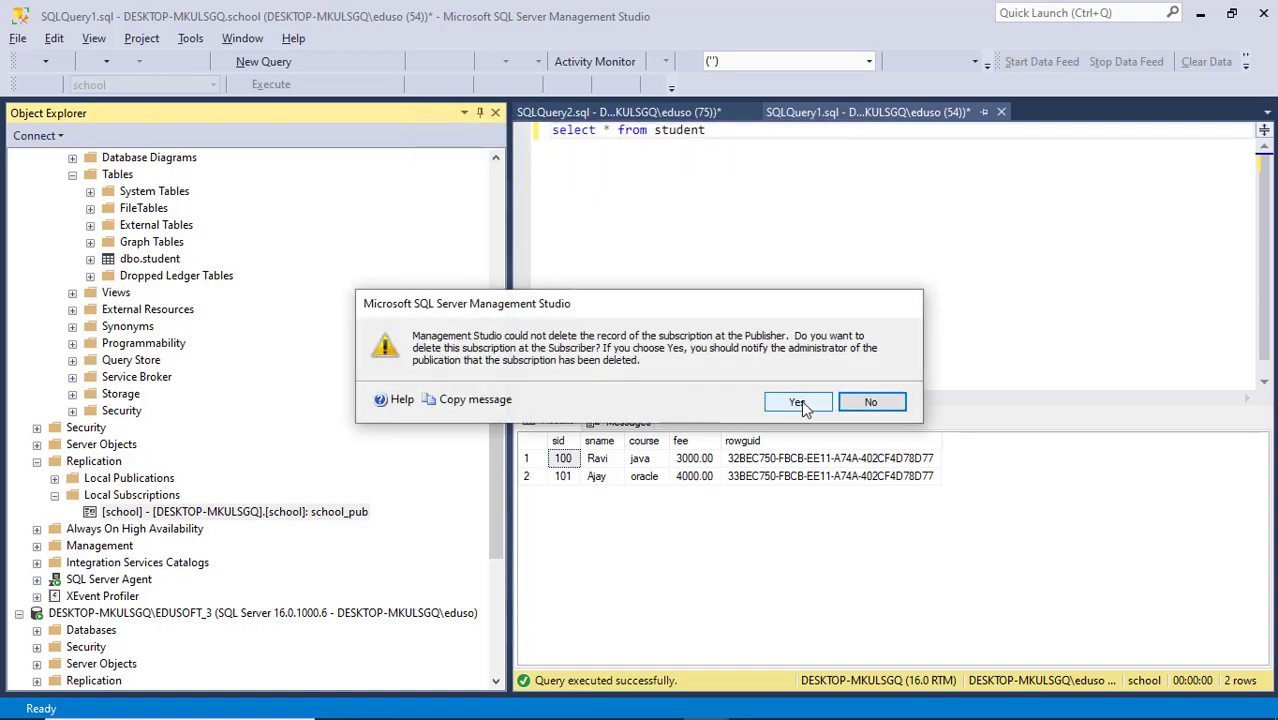
left_click(798, 403)
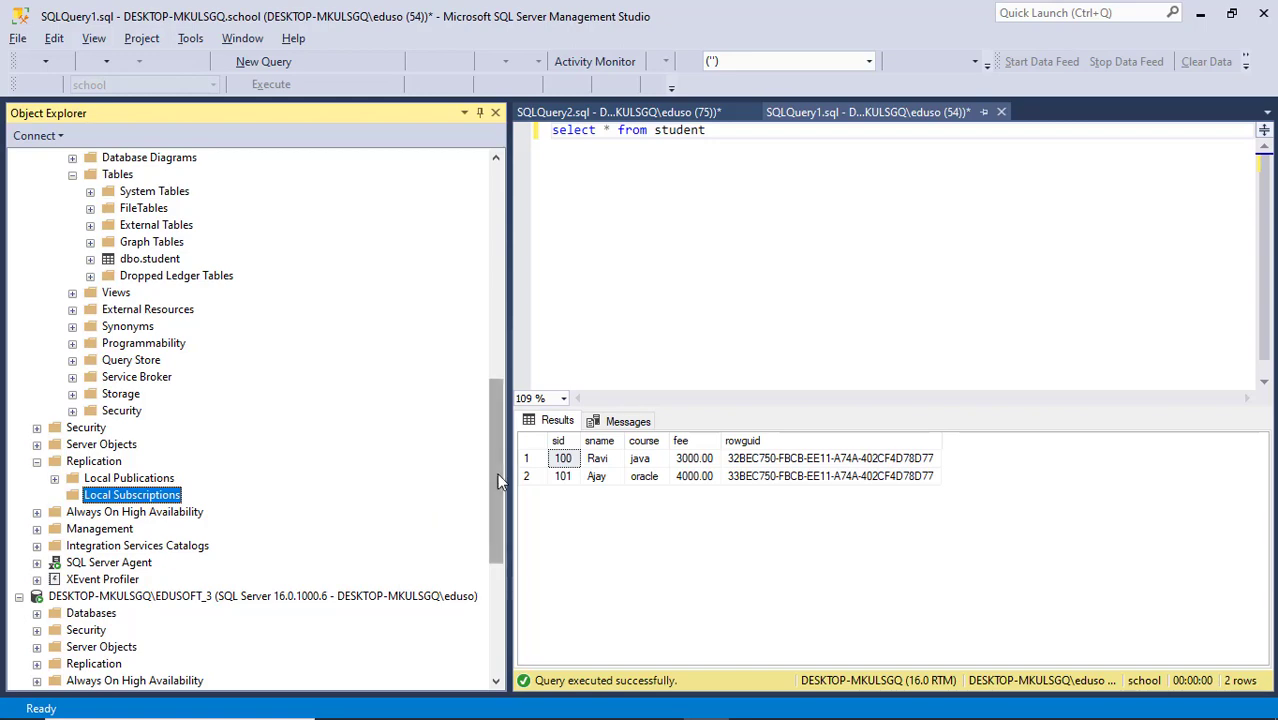
left_click_drag(497, 473, 489, 246)
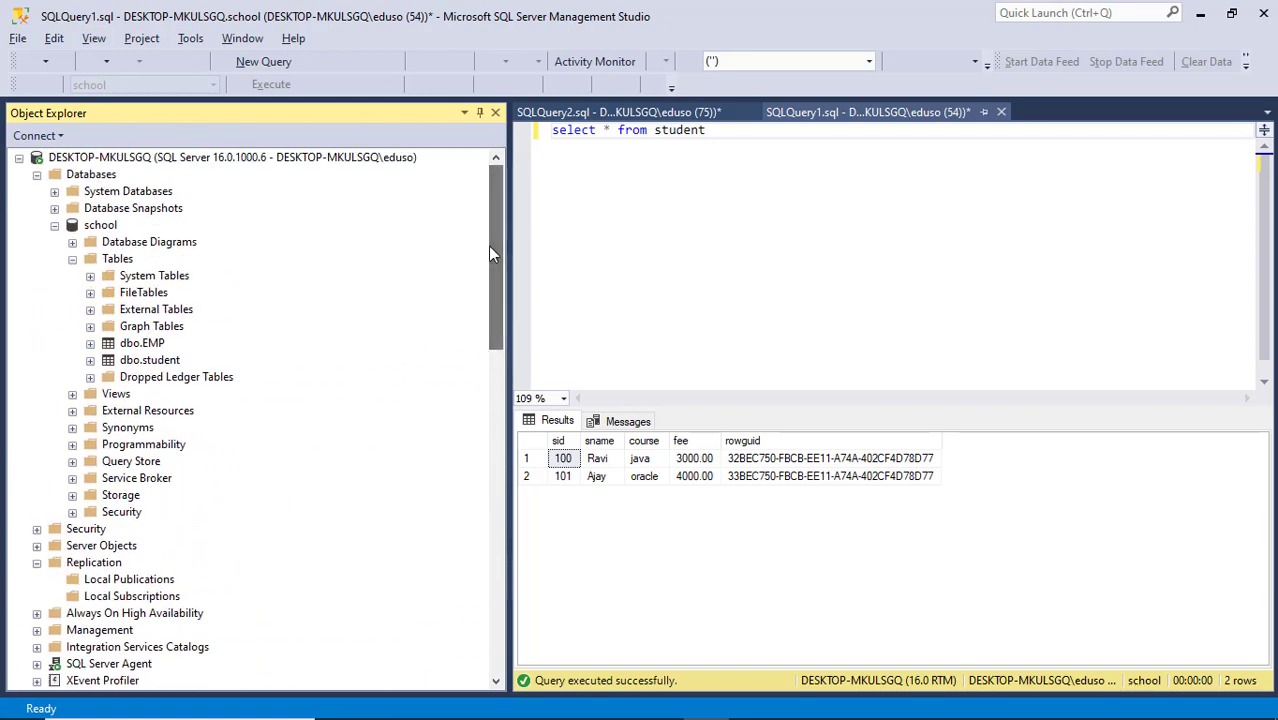
scroll(196, 527, "down", 2)
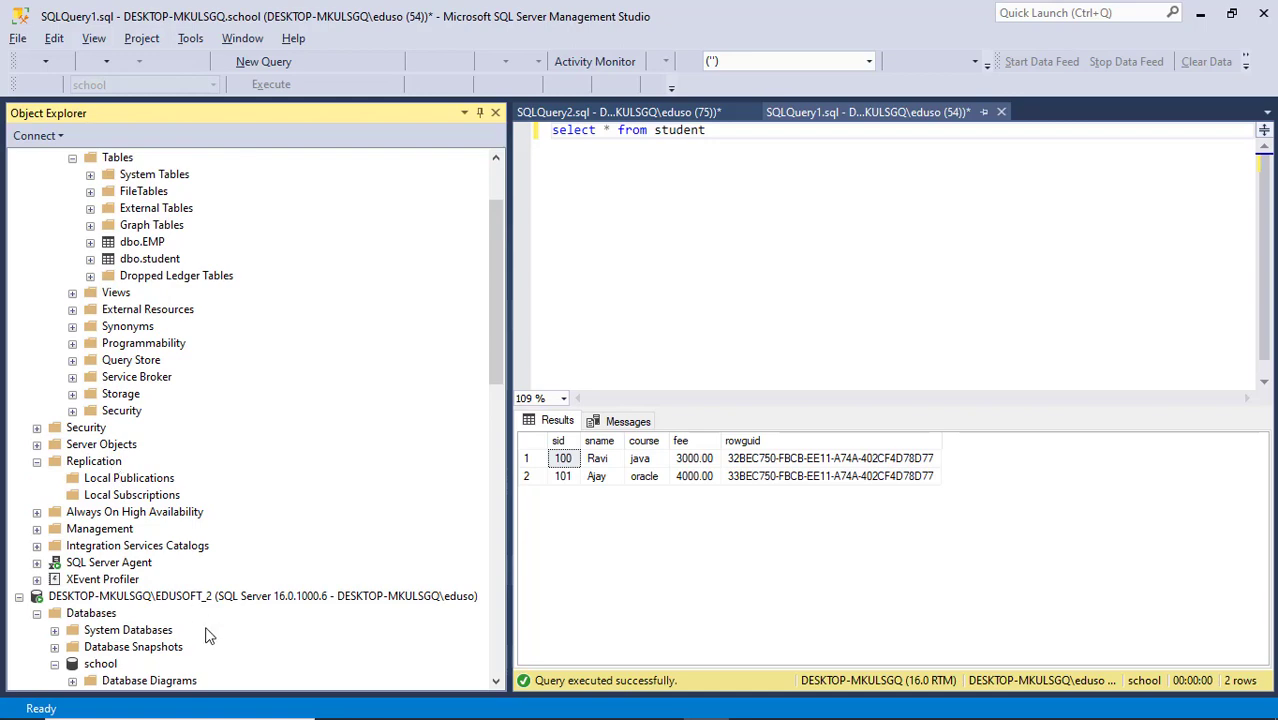
Refresh EDUSOFT_3's SQL Server Agent Jobs to confirm the school_pub-14 merge job is gone.
left_click(495, 470)
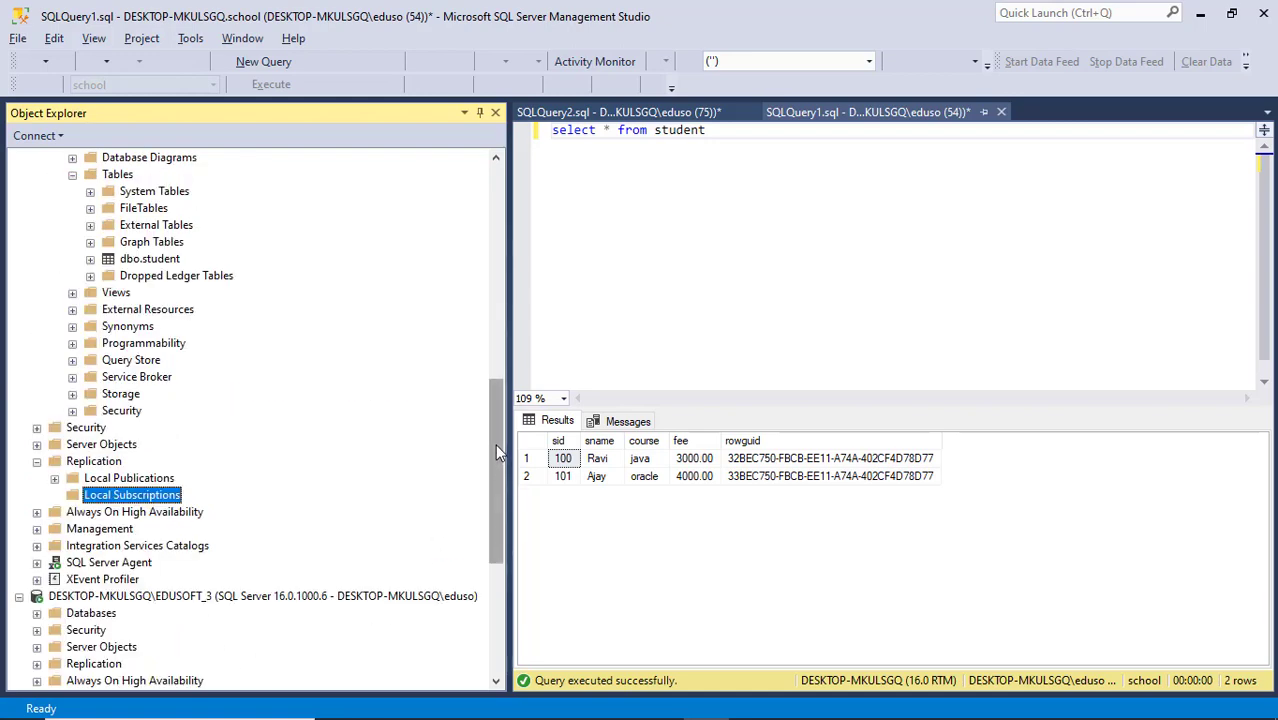
left_click_drag(495, 444, 492, 563)
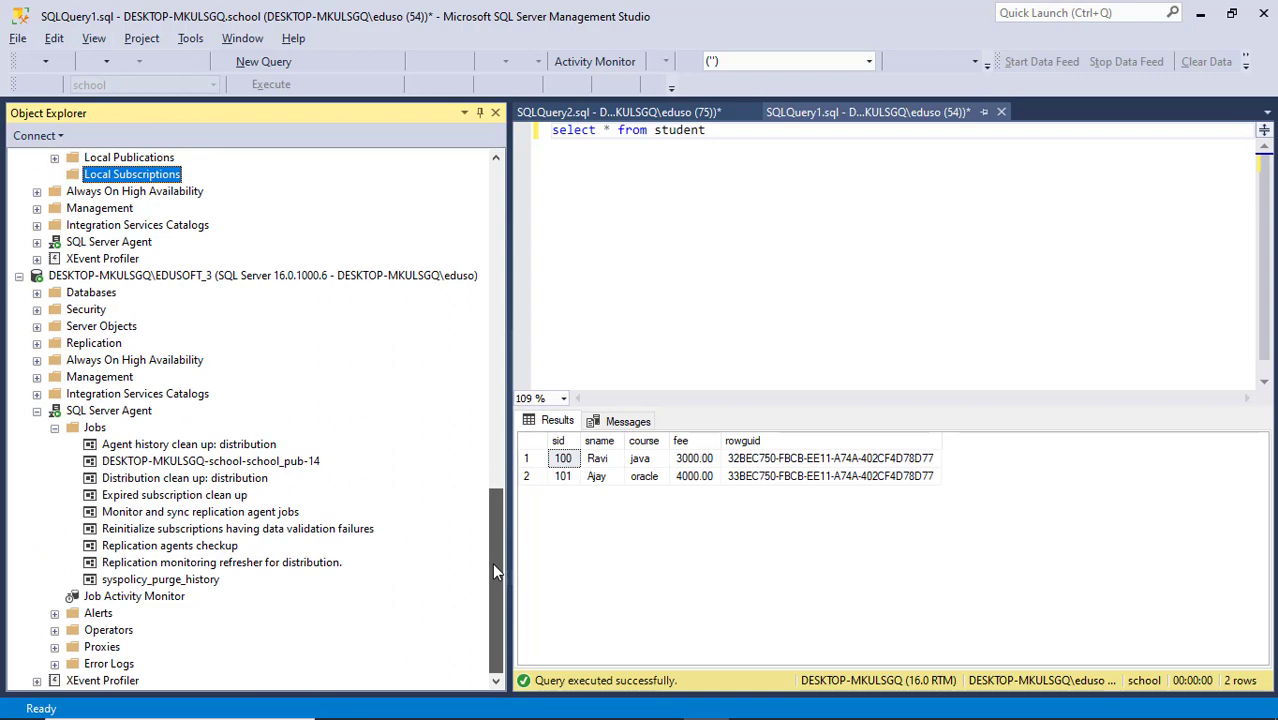
right_click(72, 428)
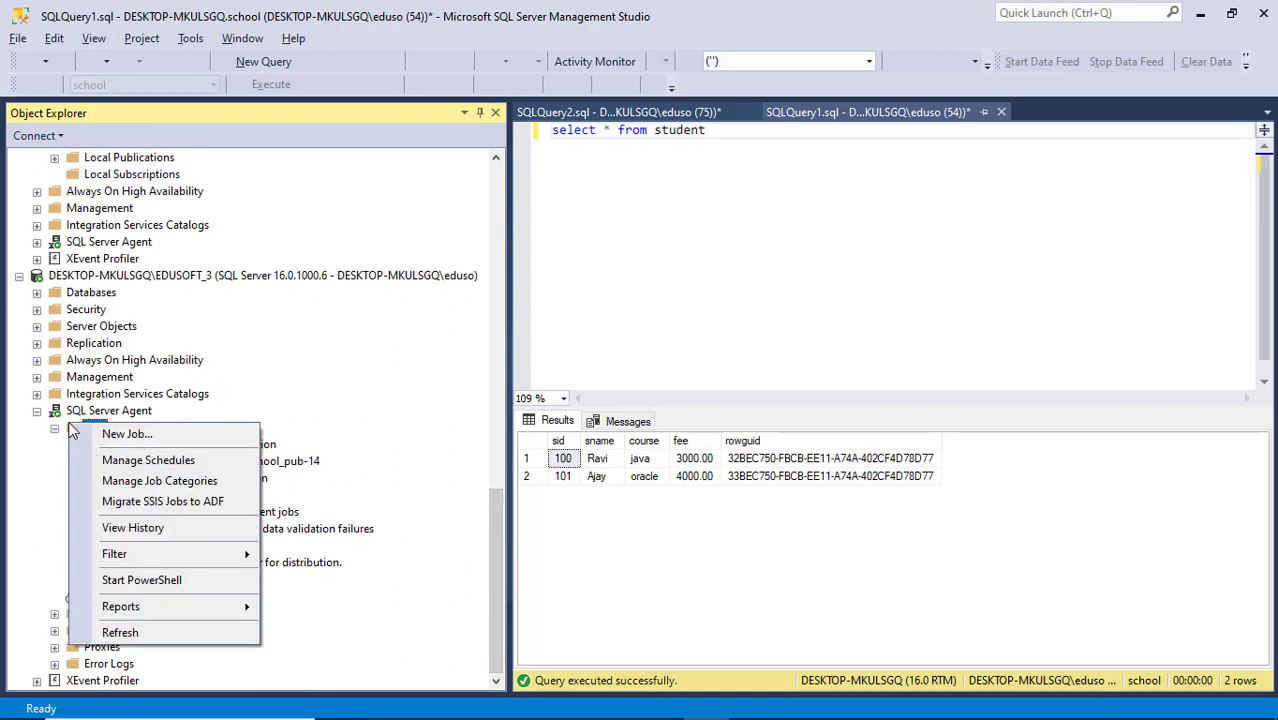
left_click(136, 630)
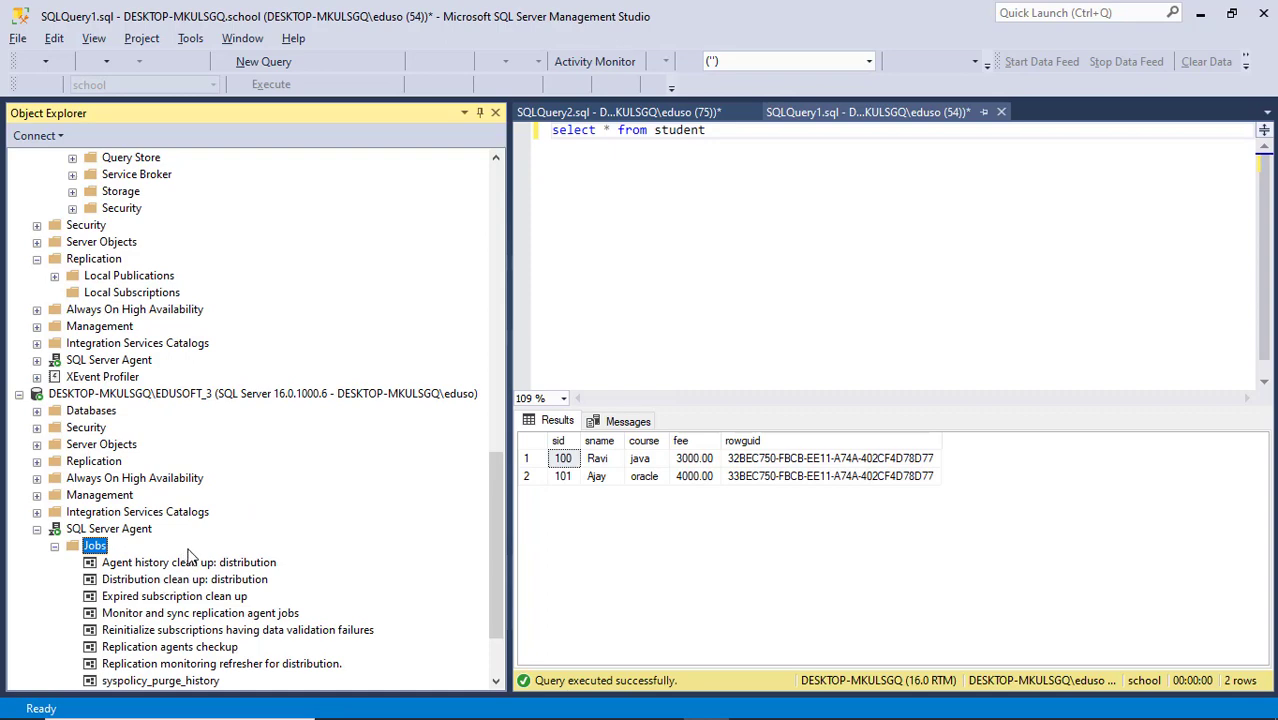
scroll(187, 556, "down", 2)
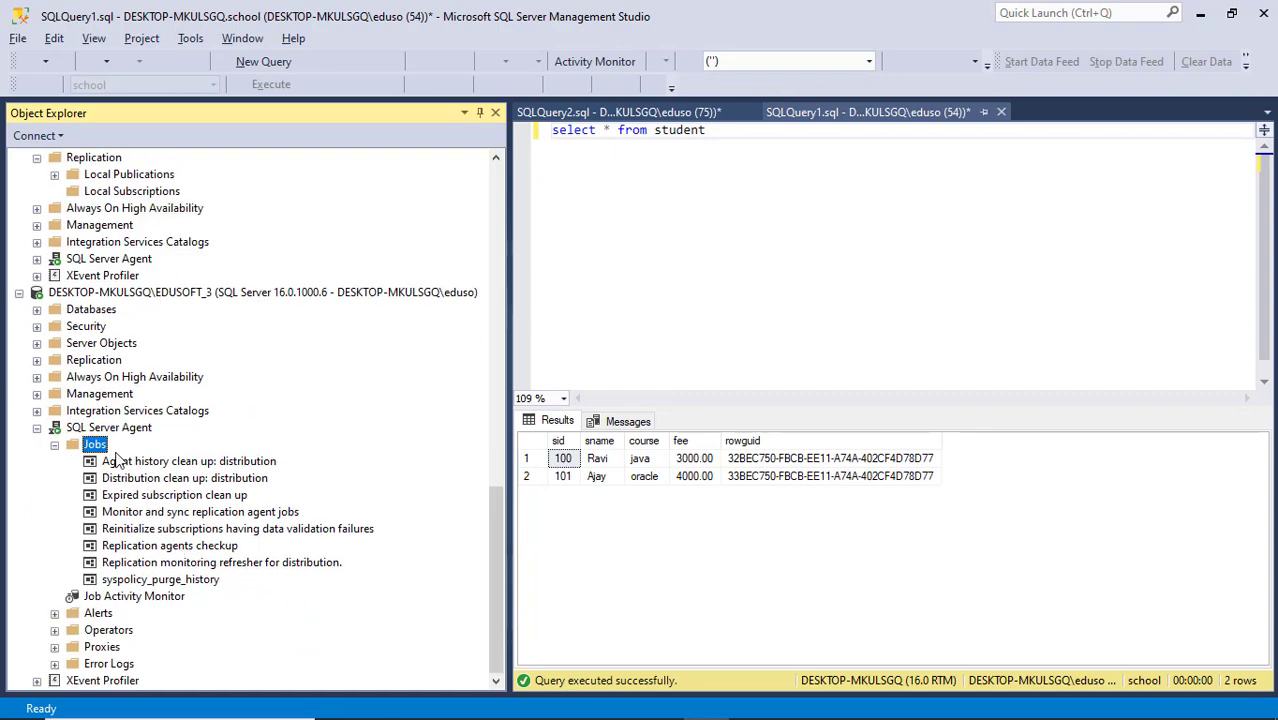
scroll(125, 470, "up", 15)
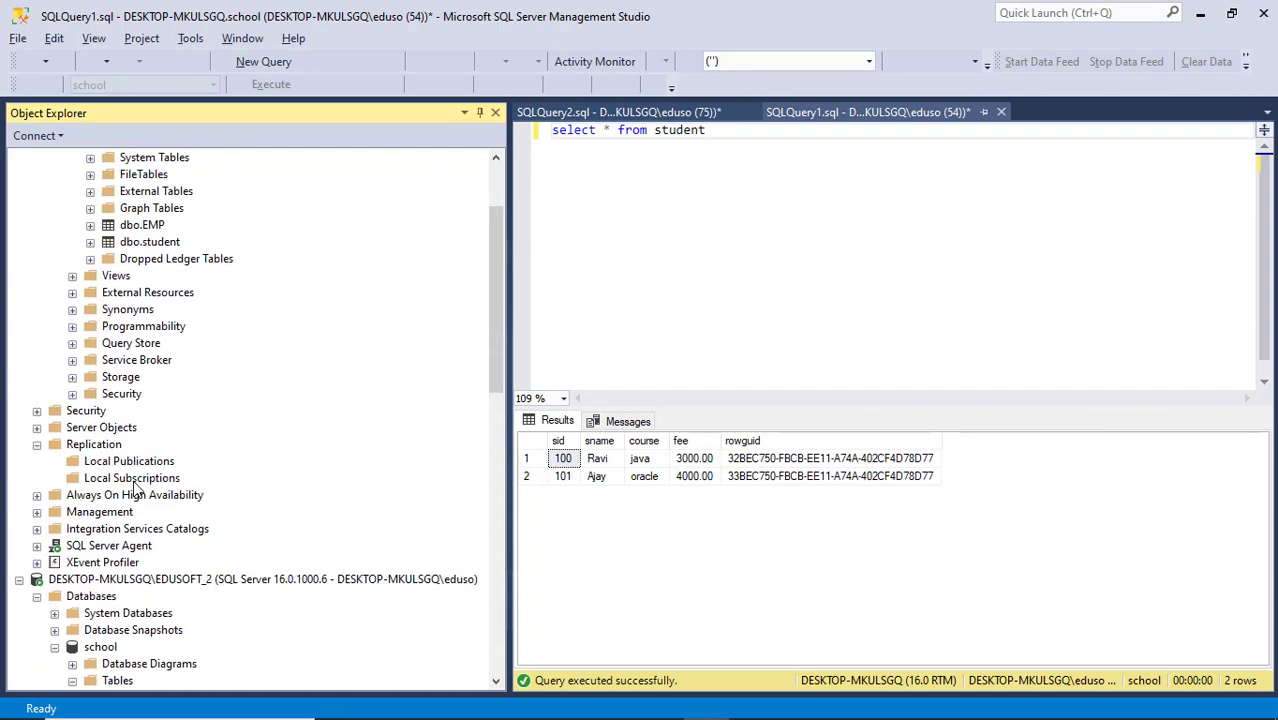
scroll(137, 488, "up", 3)
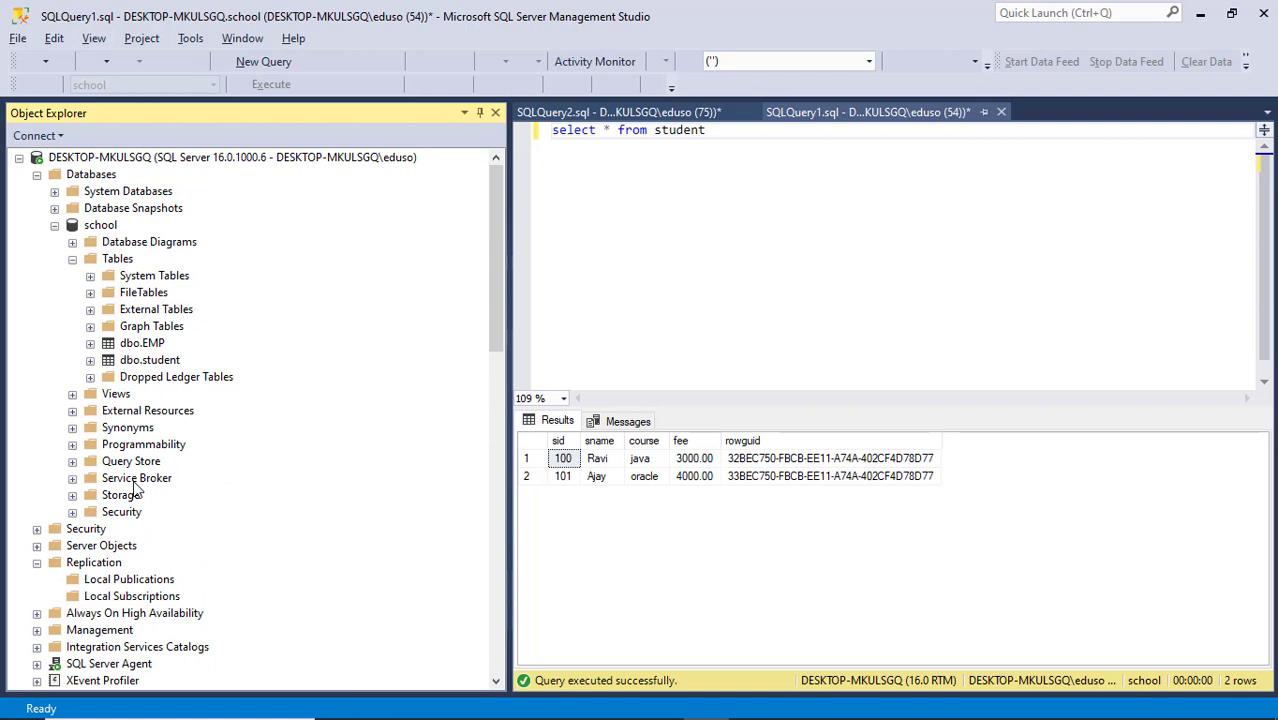
Start a new publication on the school database using the Peer-to-Peer publication type.
right_click(134, 585)
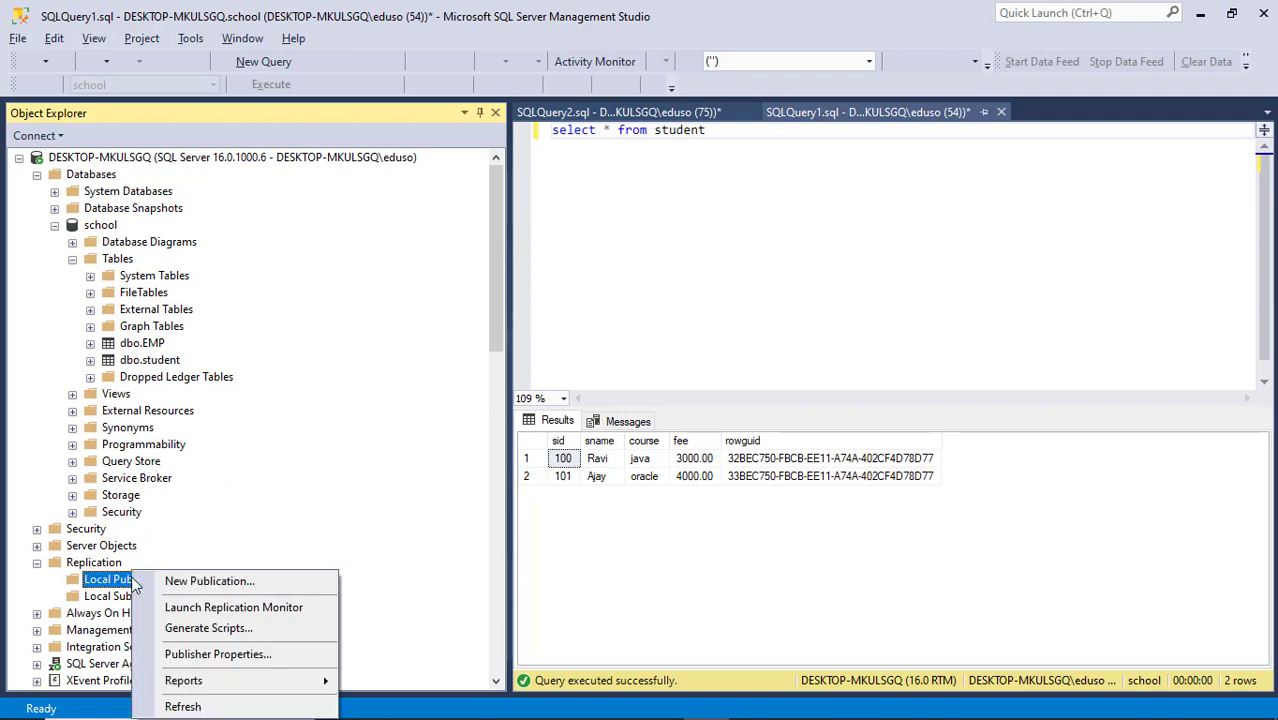
left_click(193, 581)
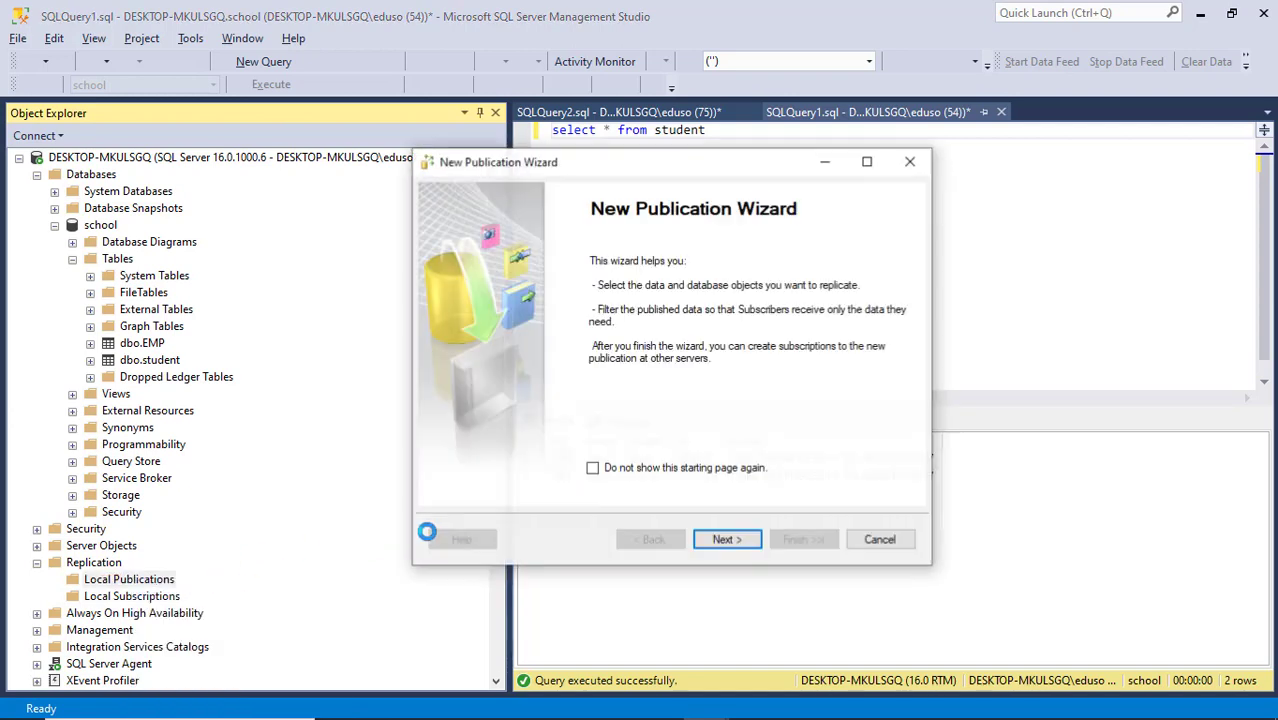
left_click(728, 538)
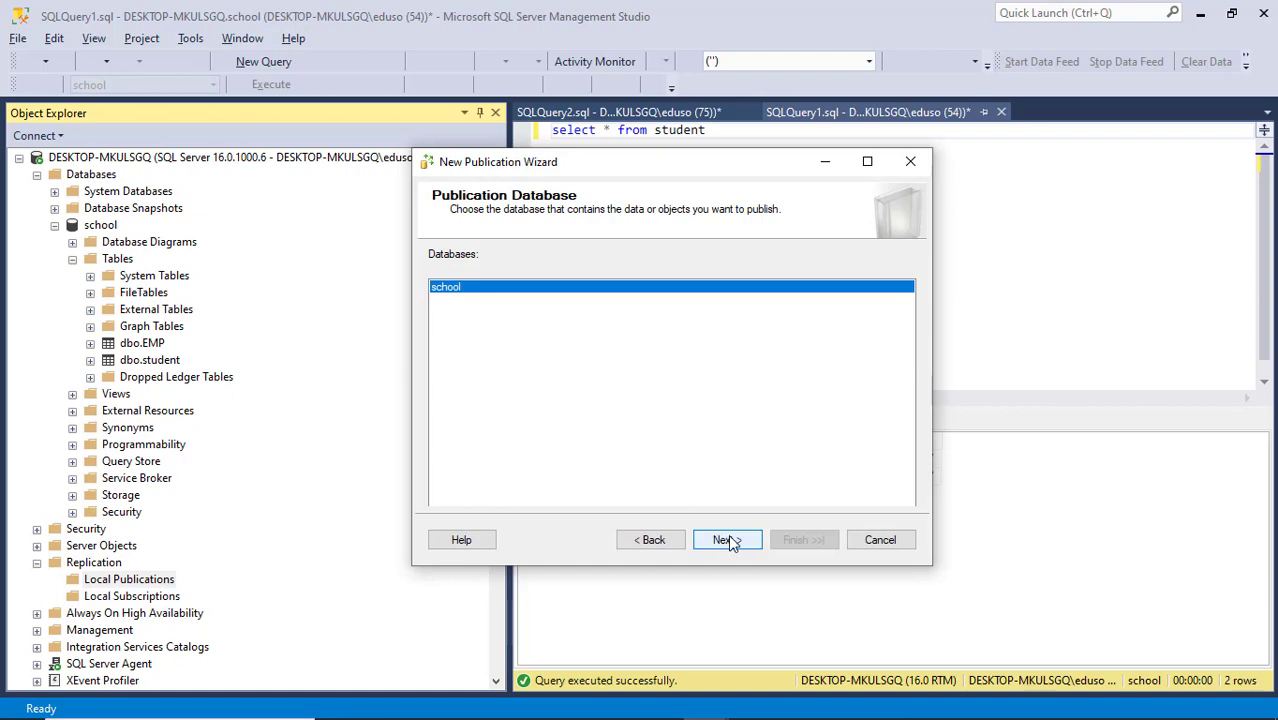
left_click(727, 539)
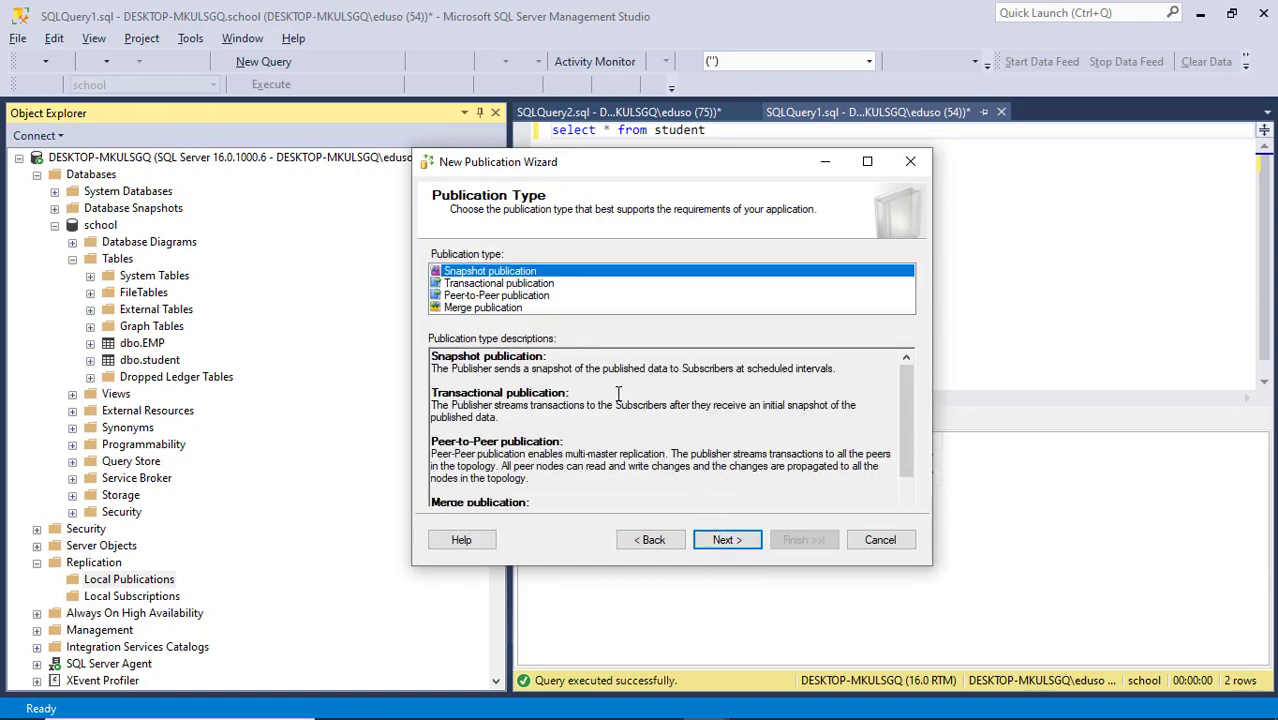
left_click(549, 296)
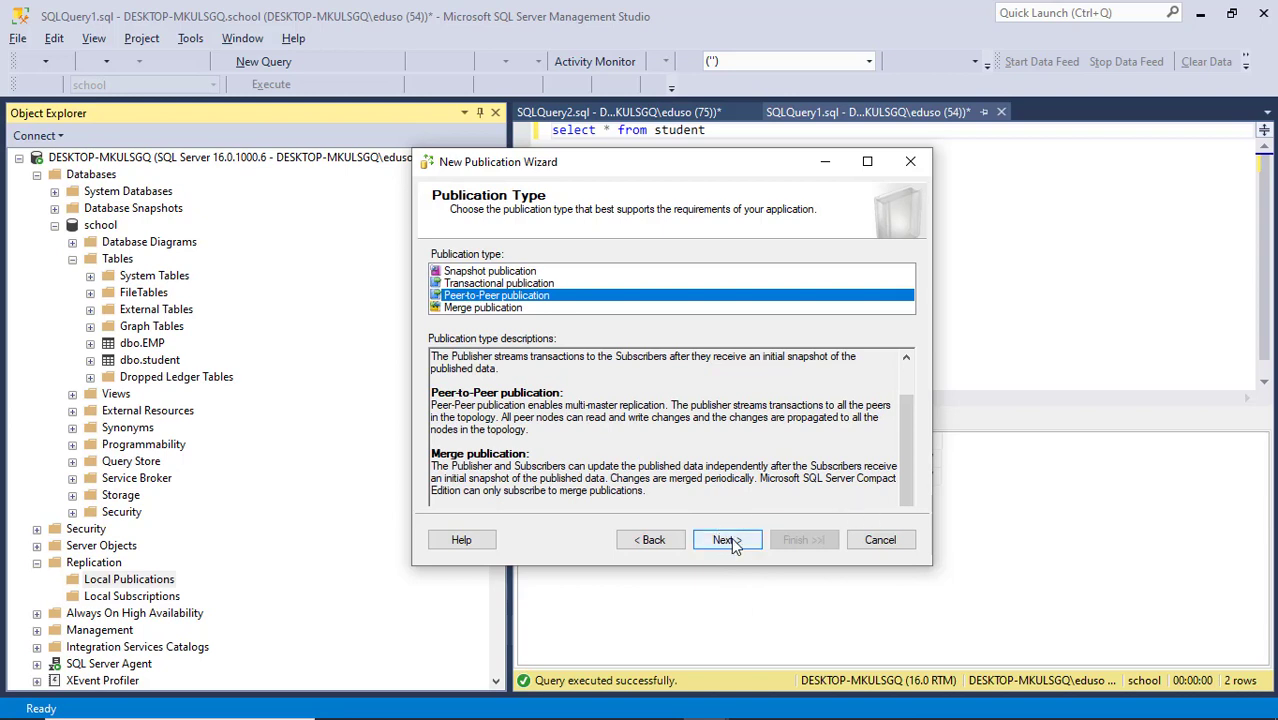
left_click(728, 540)
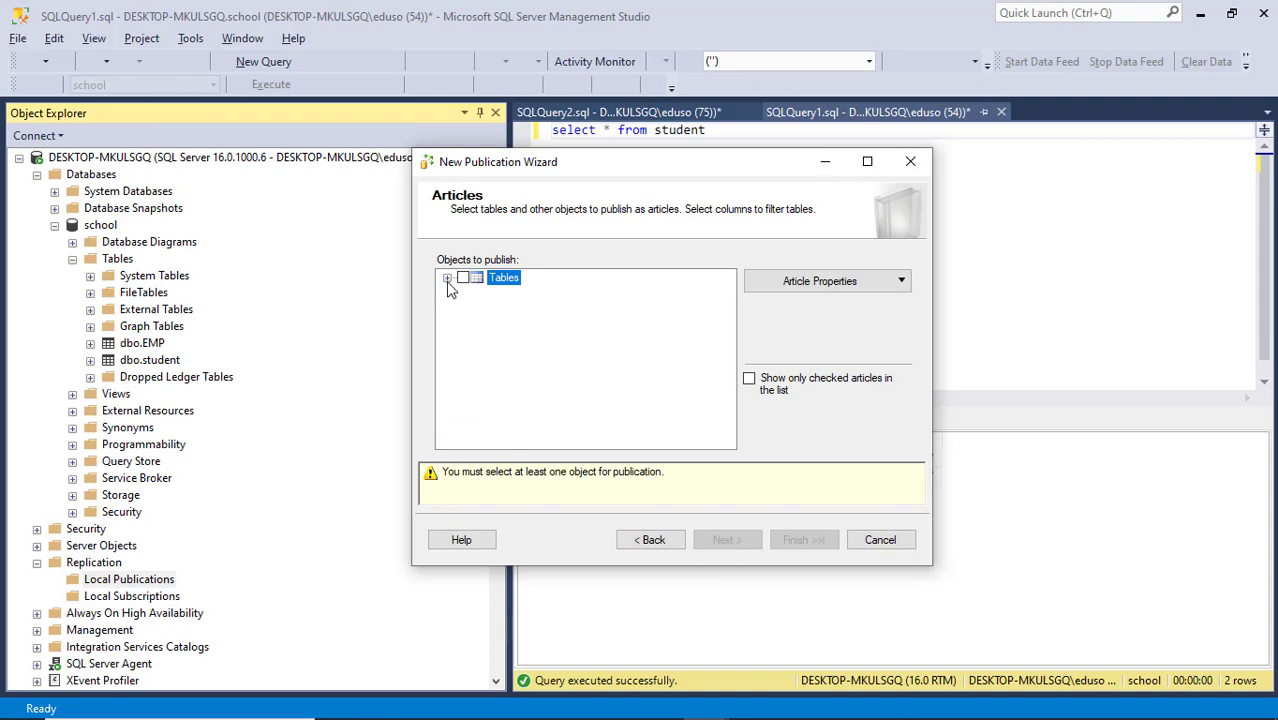
Publish the student (dbo) table with all four columns, since sname, course and fee can't be excluded.
left_click(447, 278)
left_click(481, 308)
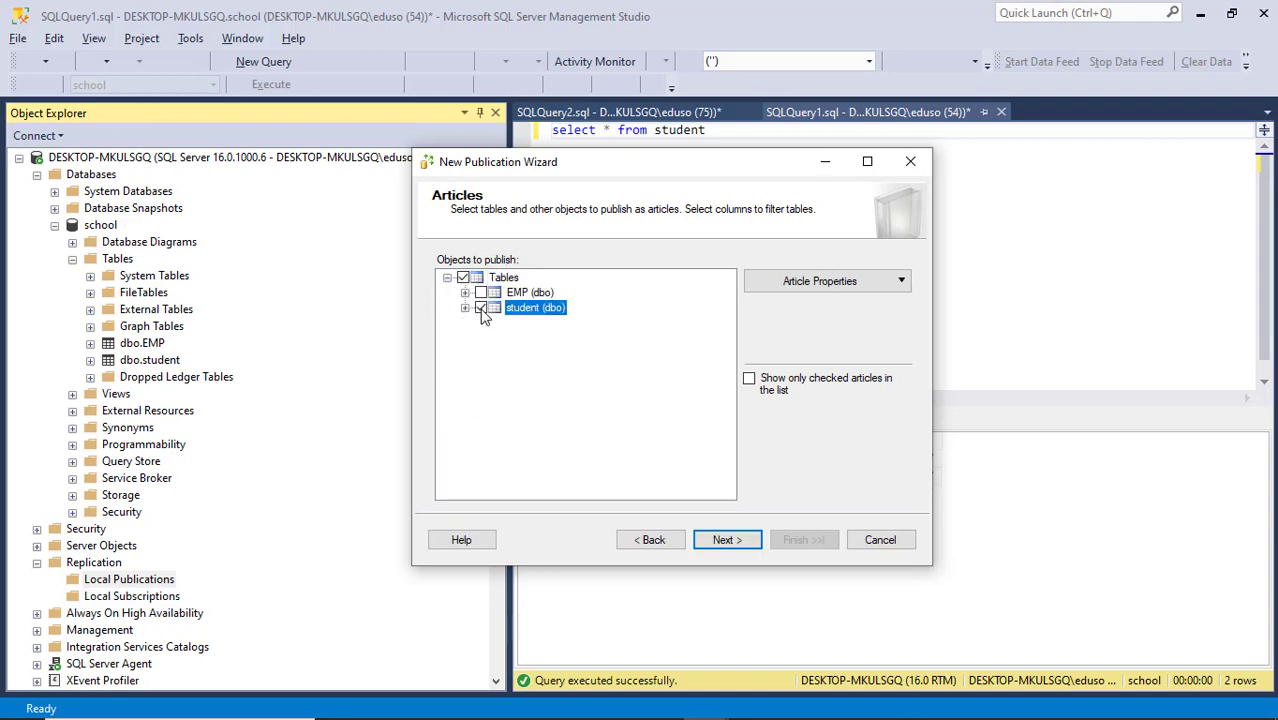
left_click(465, 308)
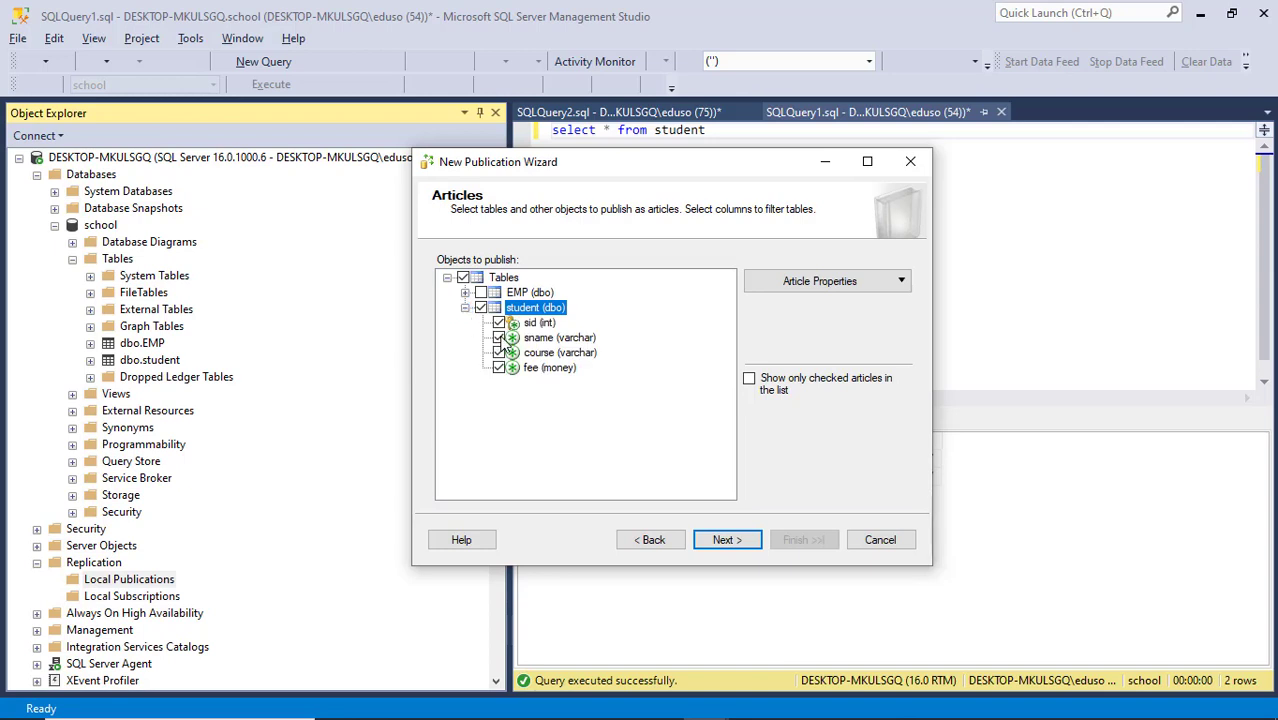
left_click(500, 339)
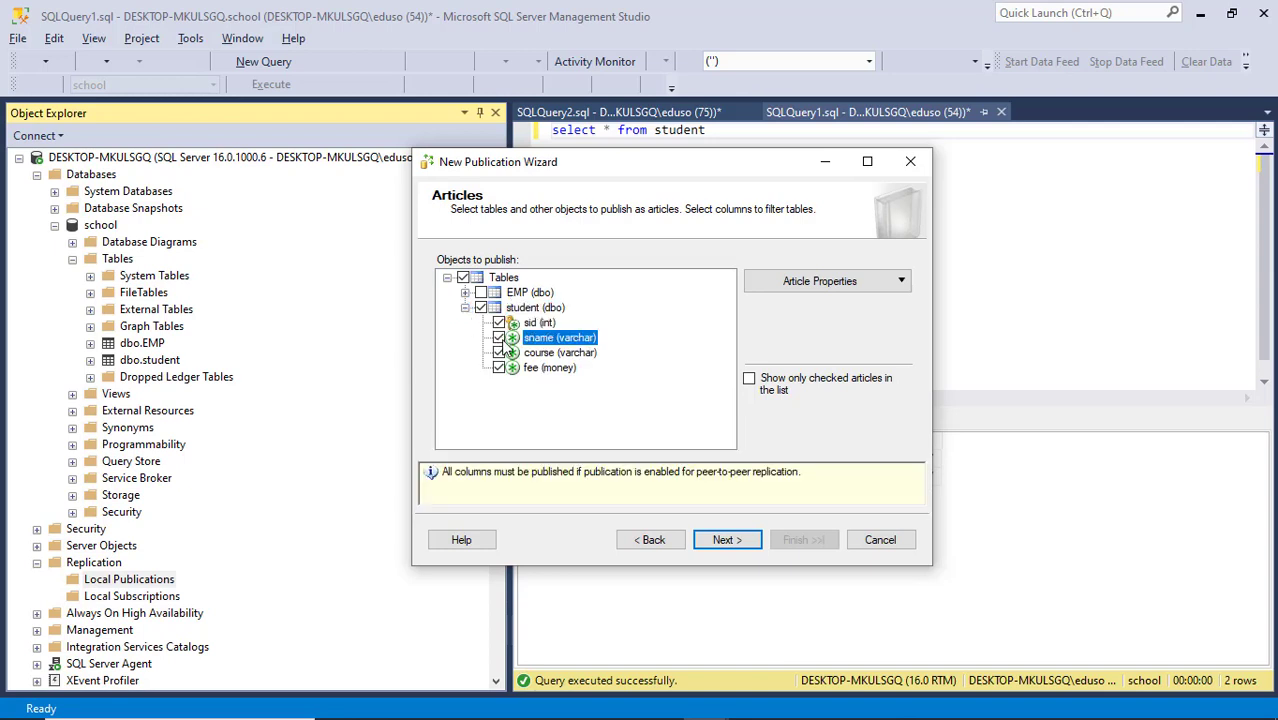
left_click(500, 353)
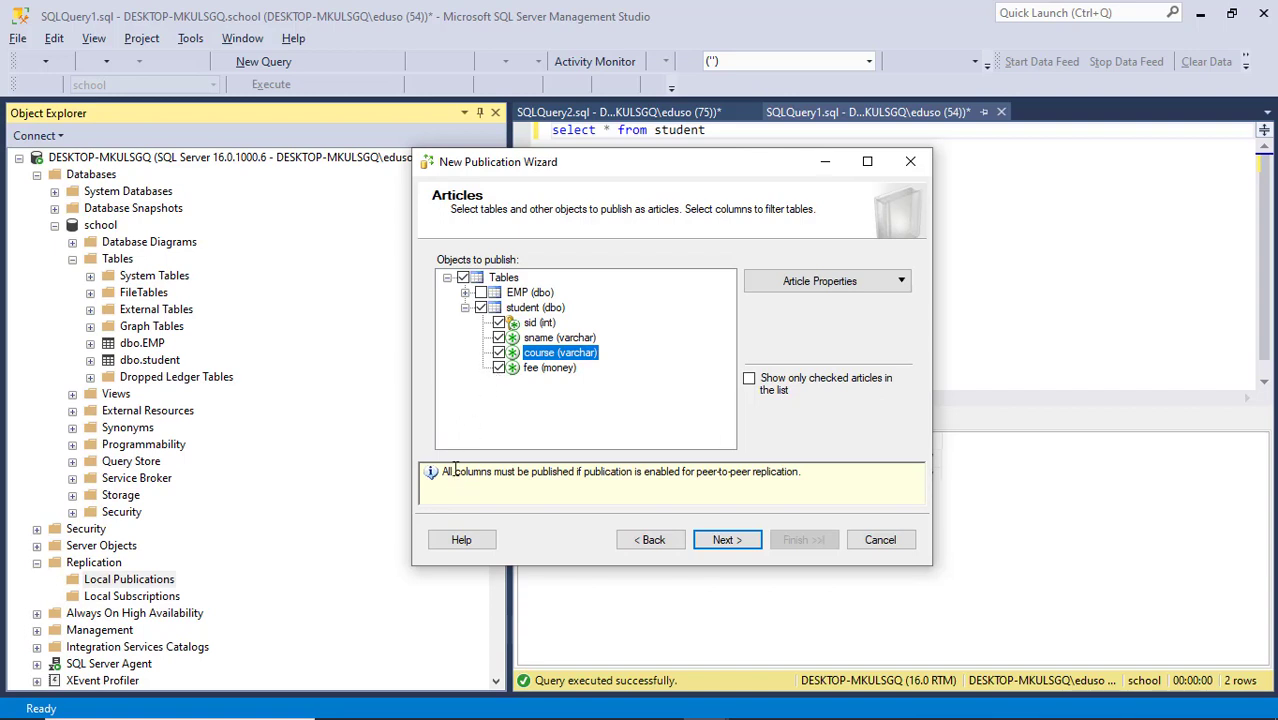
left_click(500, 369)
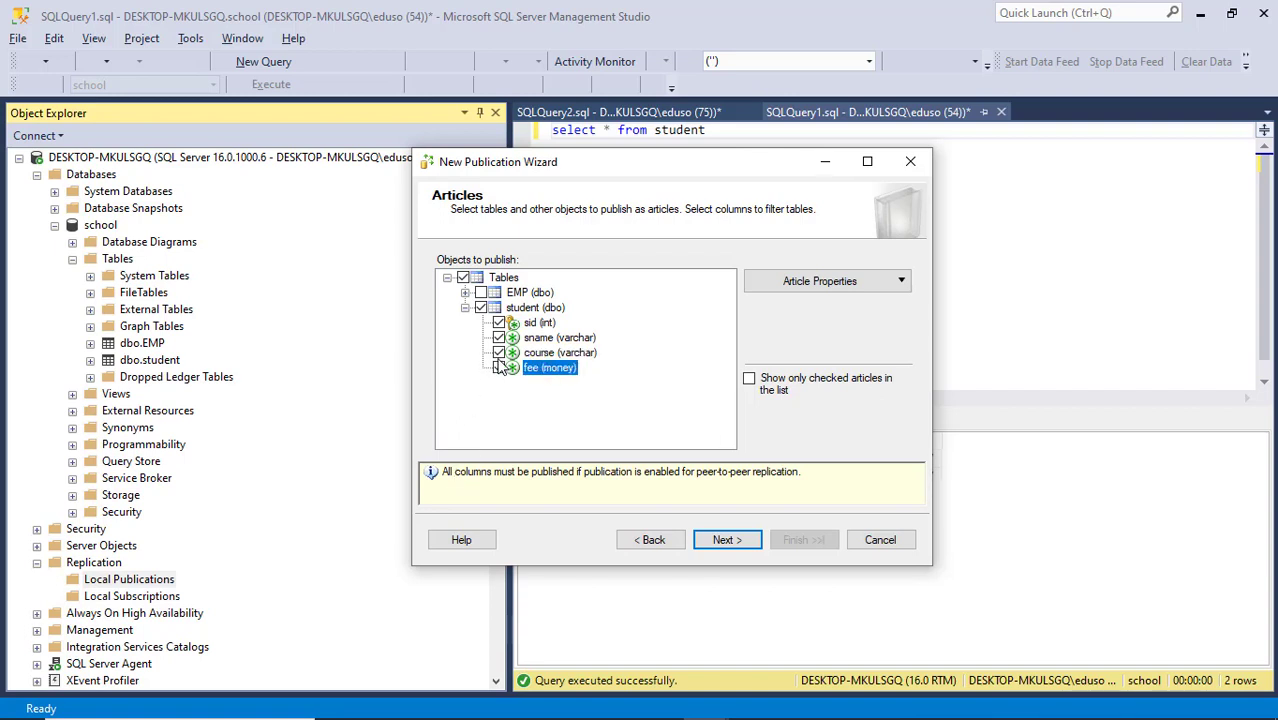
left_click(500, 354)
left_click(501, 339)
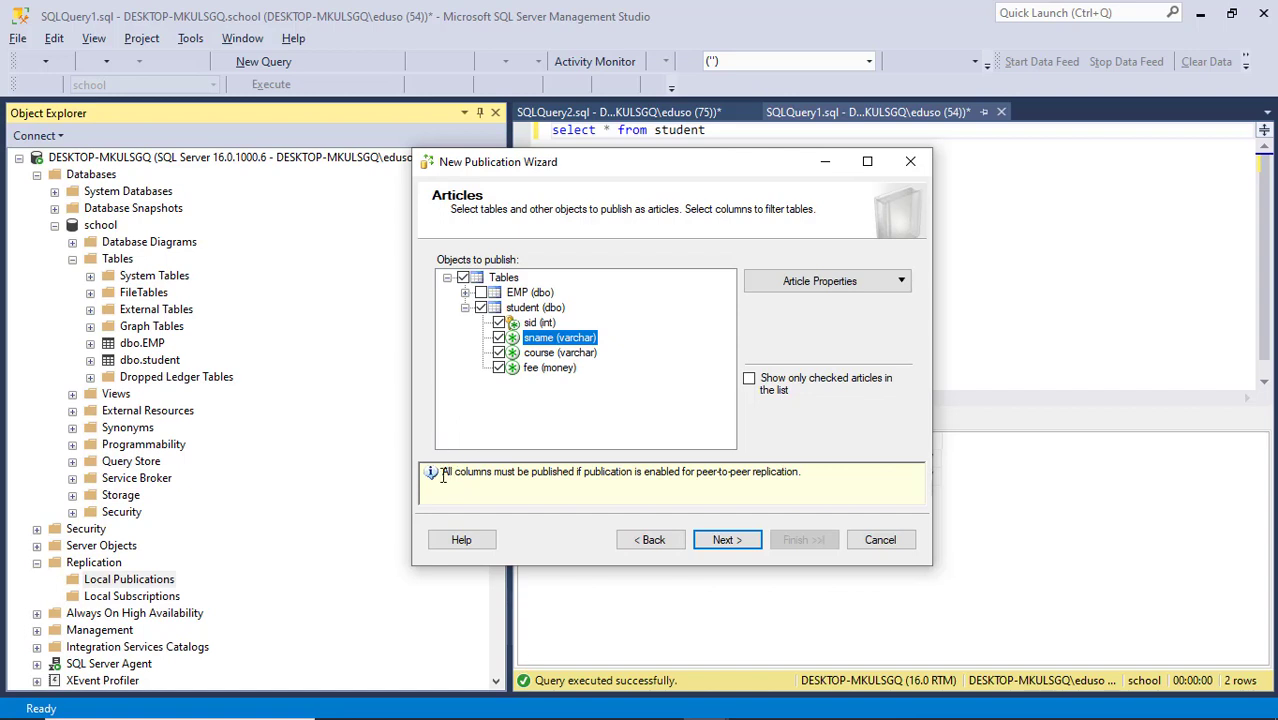
left_click_drag(446, 476, 806, 488)
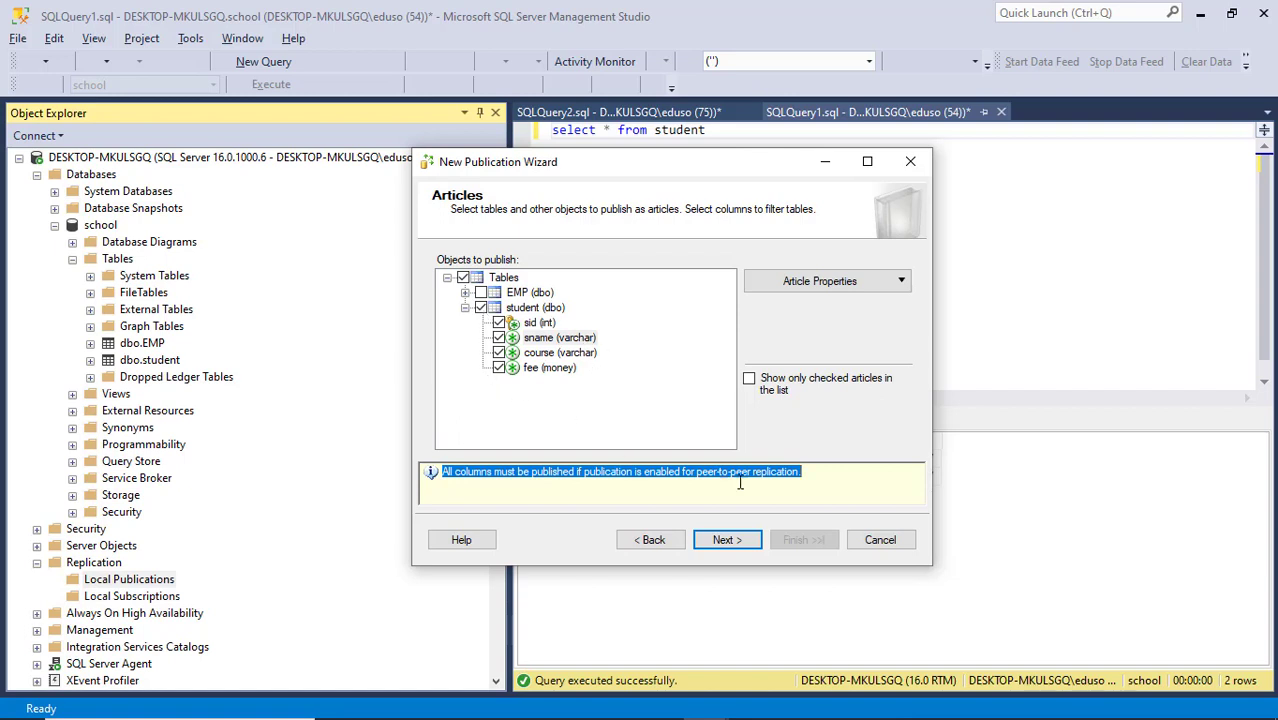
left_click(728, 540)
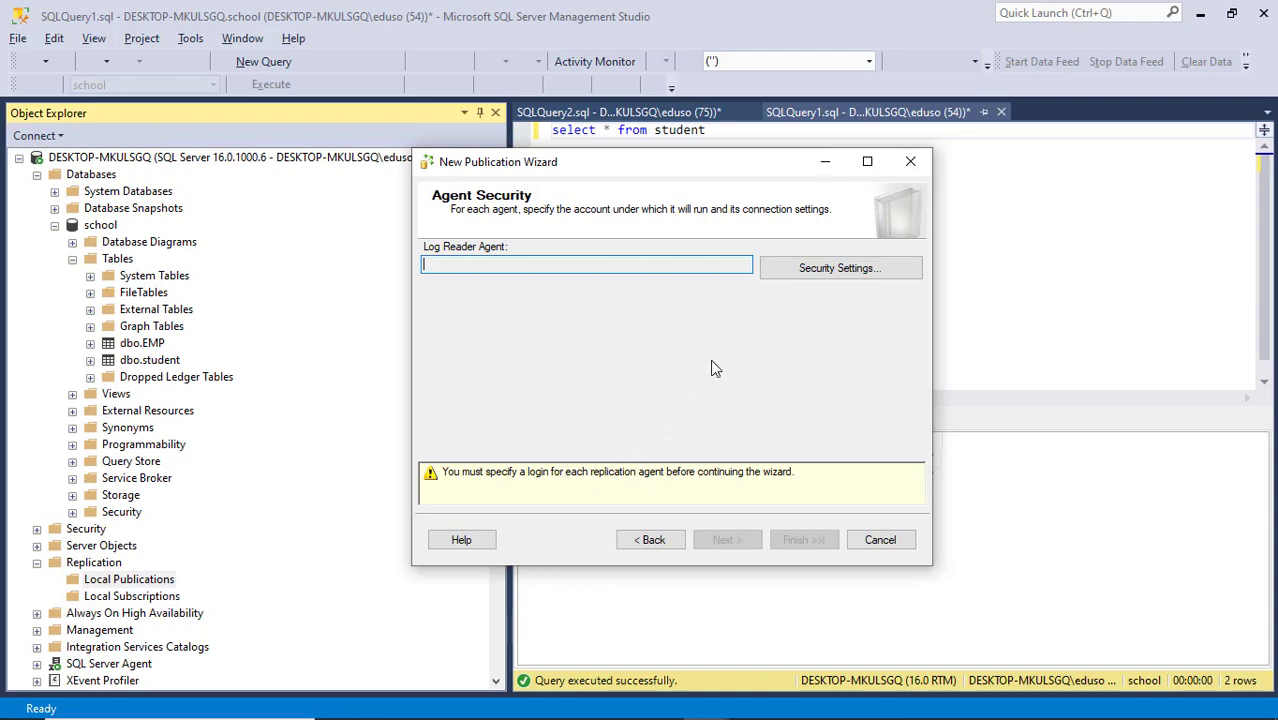
Run the Log Reader Agent under the Windows Administrator account, entering and confirming its password.
left_click(828, 270)
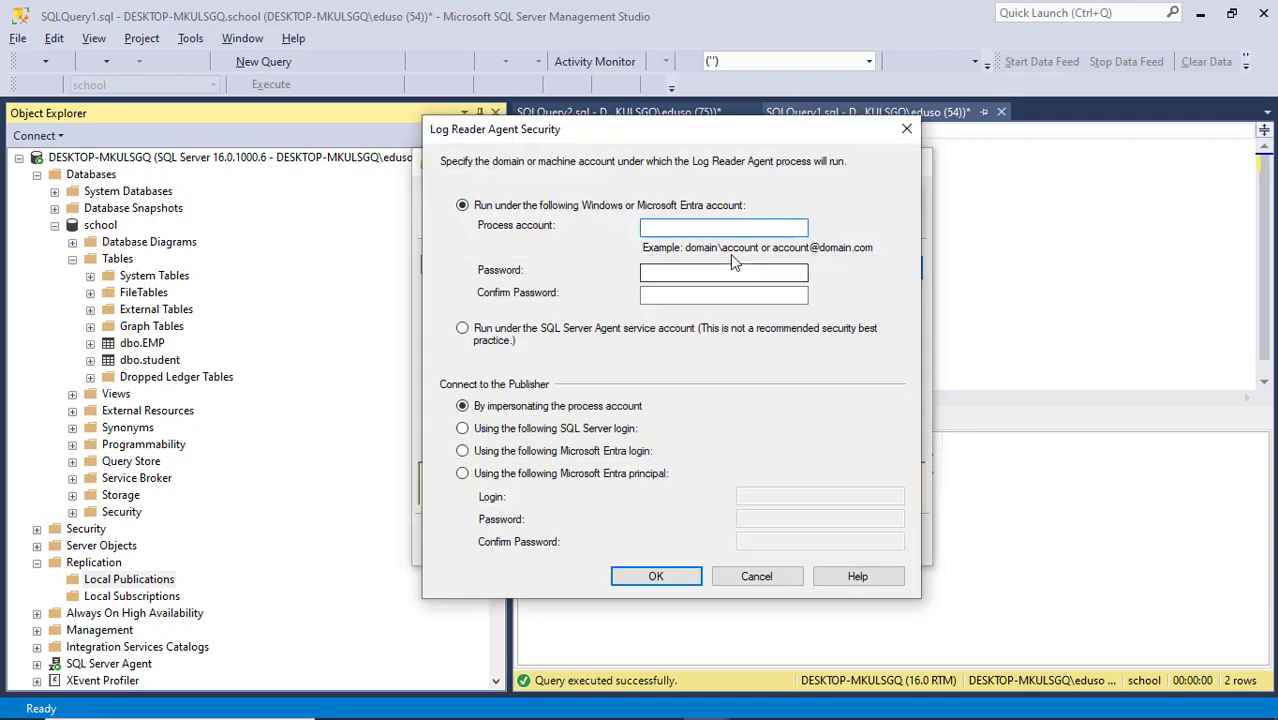
left_click(726, 271)
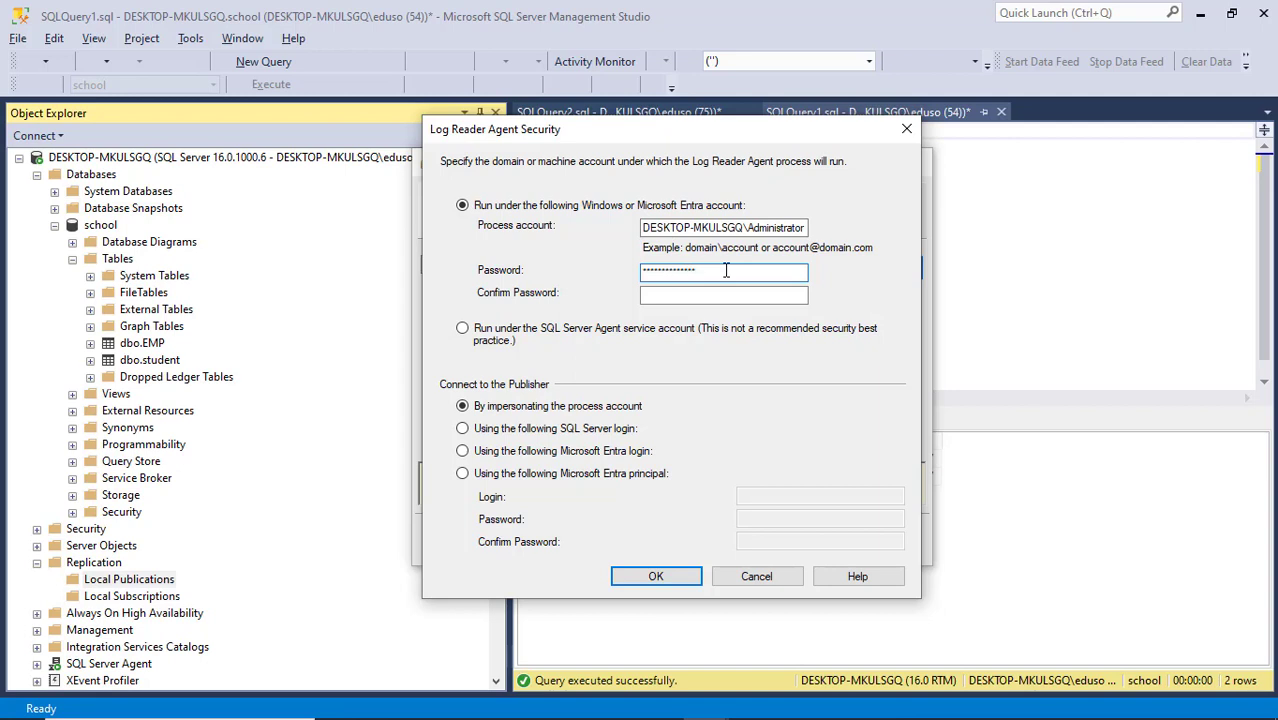
key("Tab")
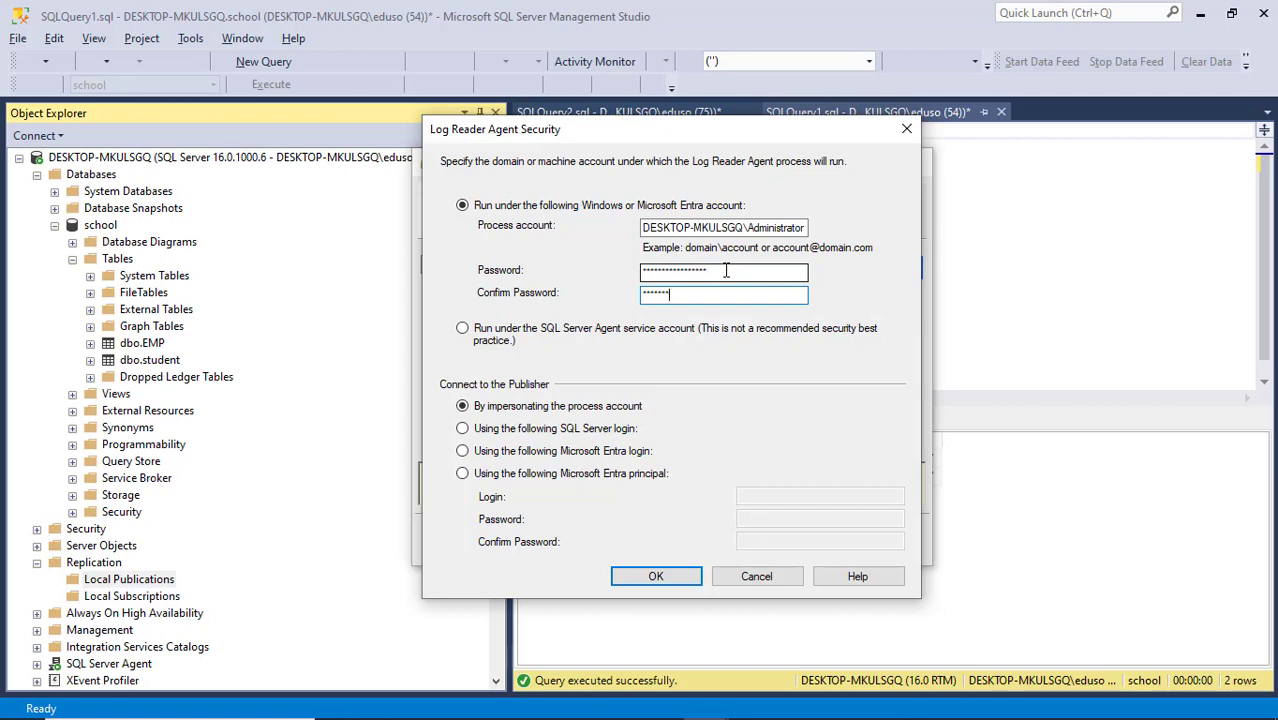
key("BackSpace")
key("BackSpace")
key("BackSpace")
key("BackSpace")
key("BackSpace")
key("BackSpace")
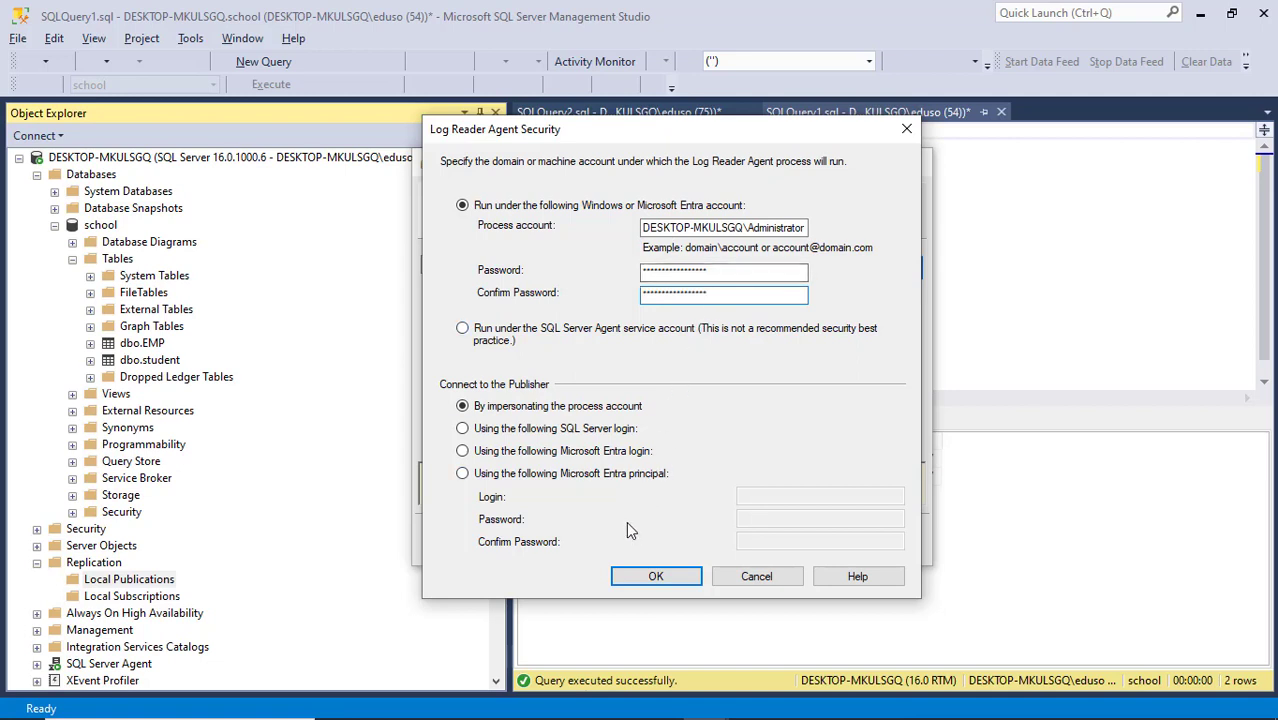
left_click(657, 577)
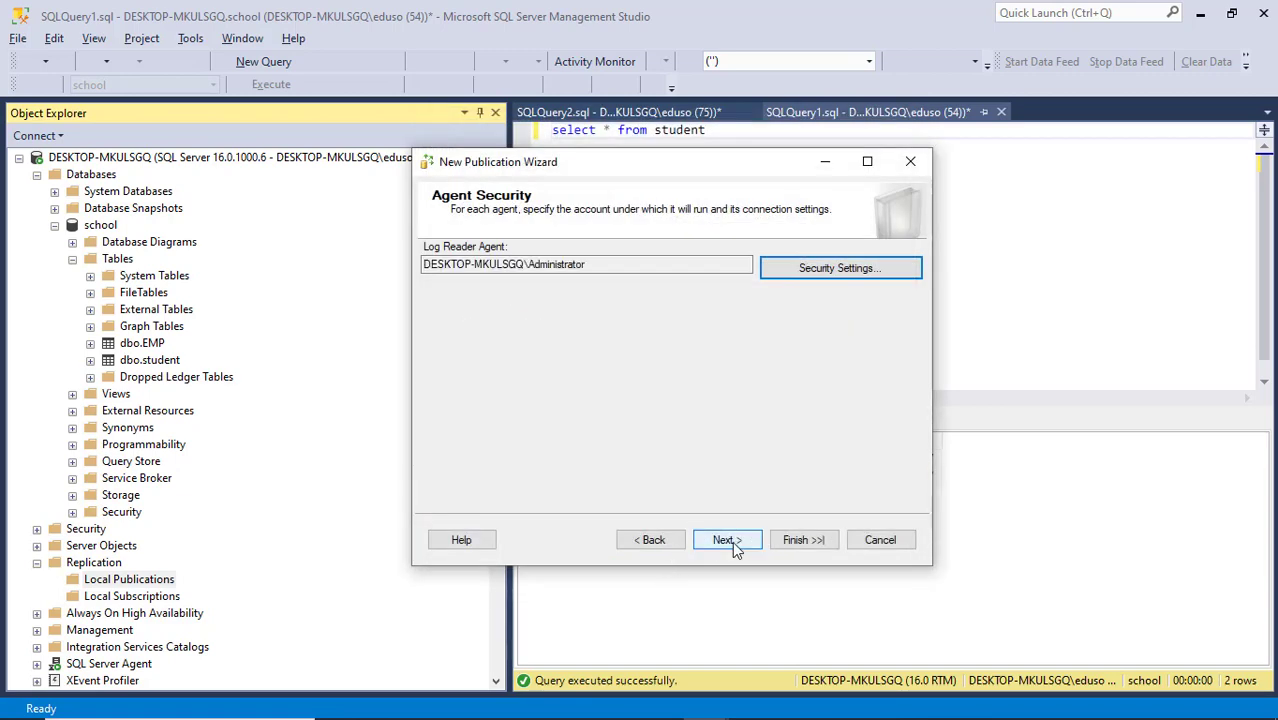
left_click(727, 540)
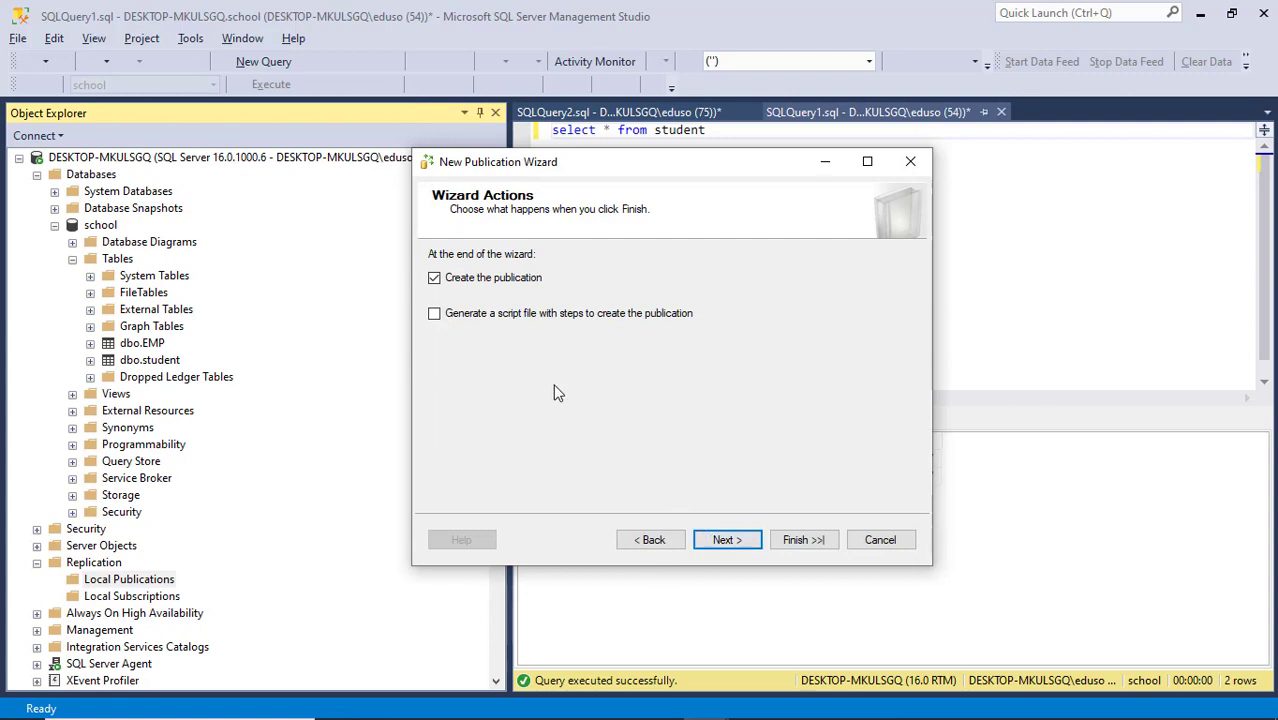
Name the publication school_pub, finish the wizard and close the success report.
left_click(736, 545)
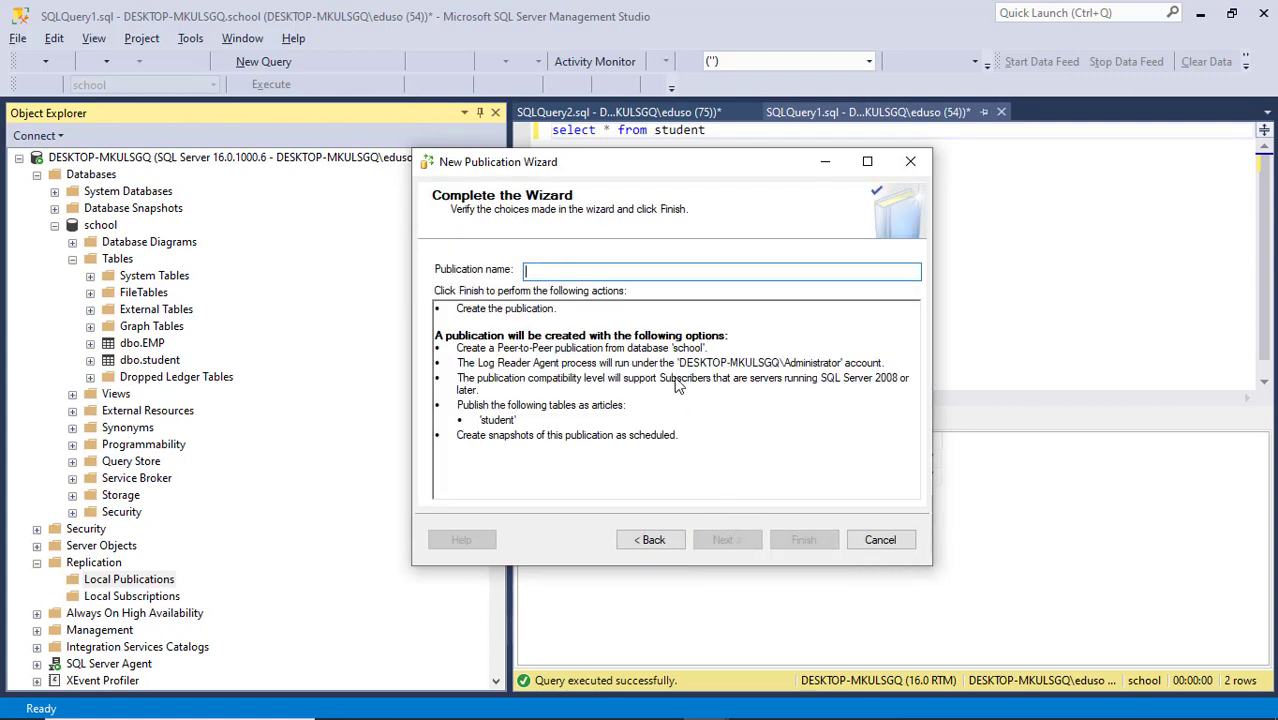
type("school_pub")
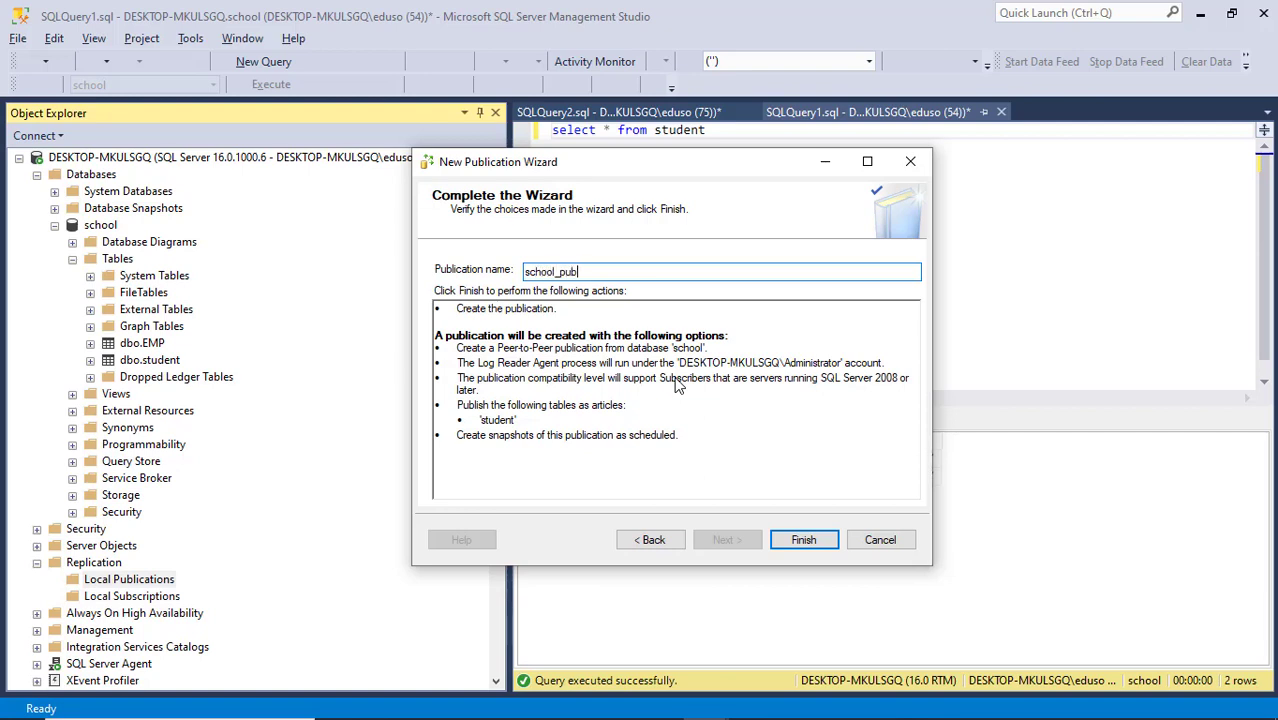
left_click(814, 540)
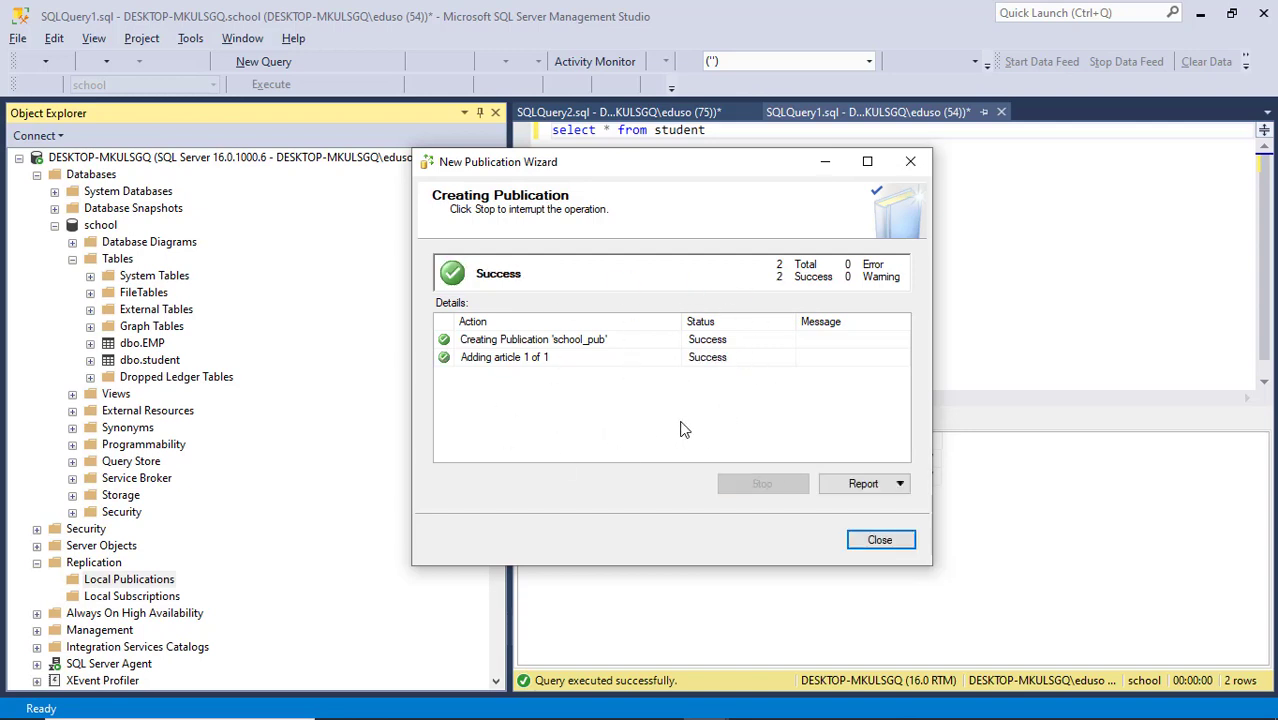
left_click(879, 541)
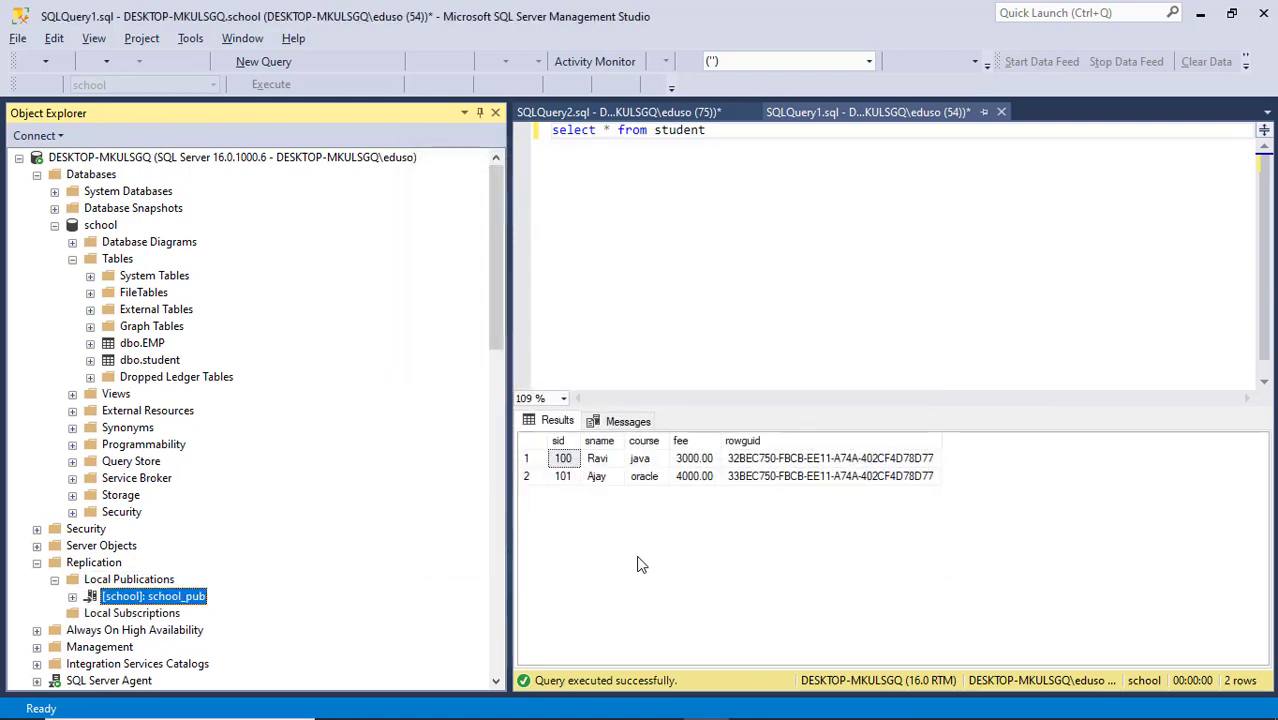
Expand school_pub under Local Publications and bring up its context menu.
scroll(313, 497, "down", 4)
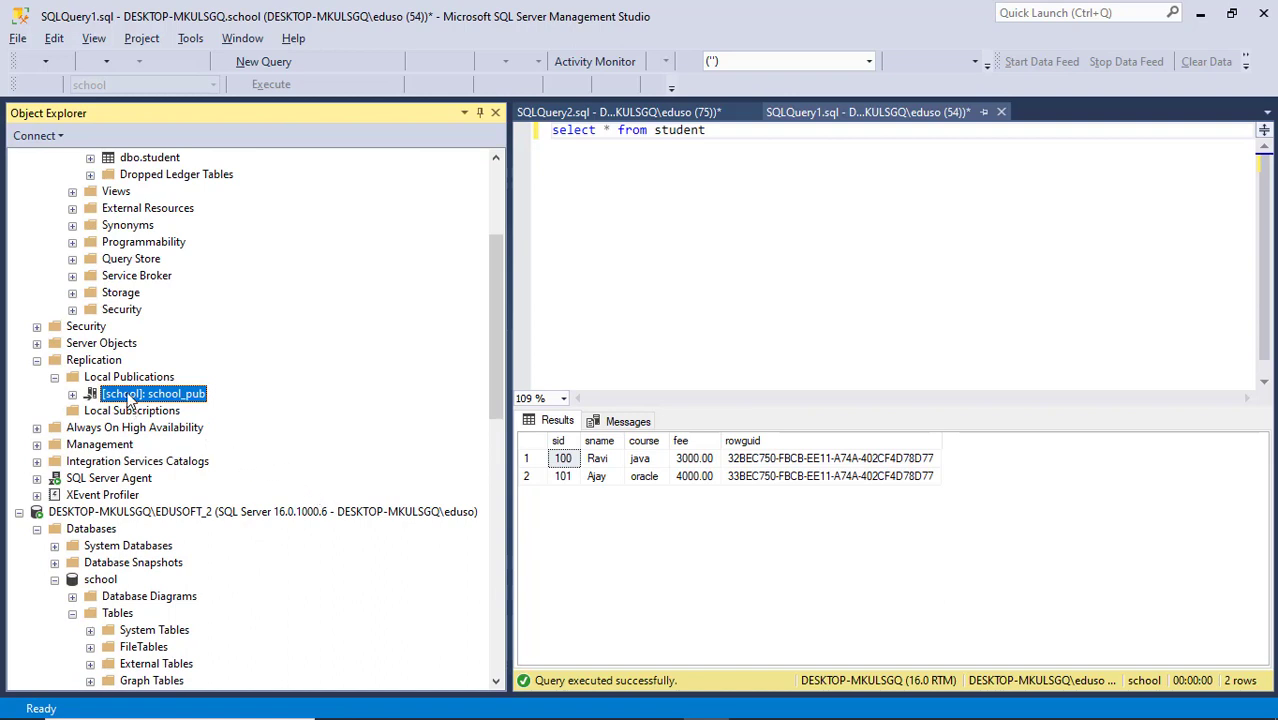
left_click(72, 394)
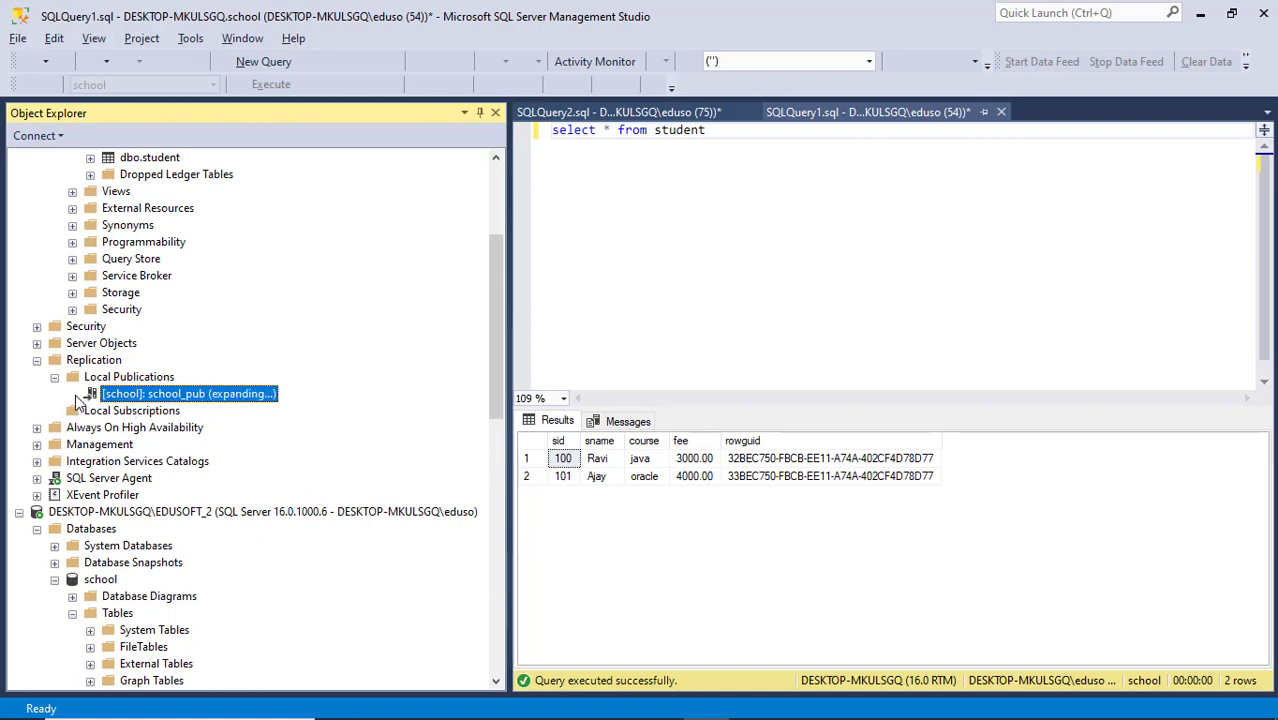
right_click(130, 395)
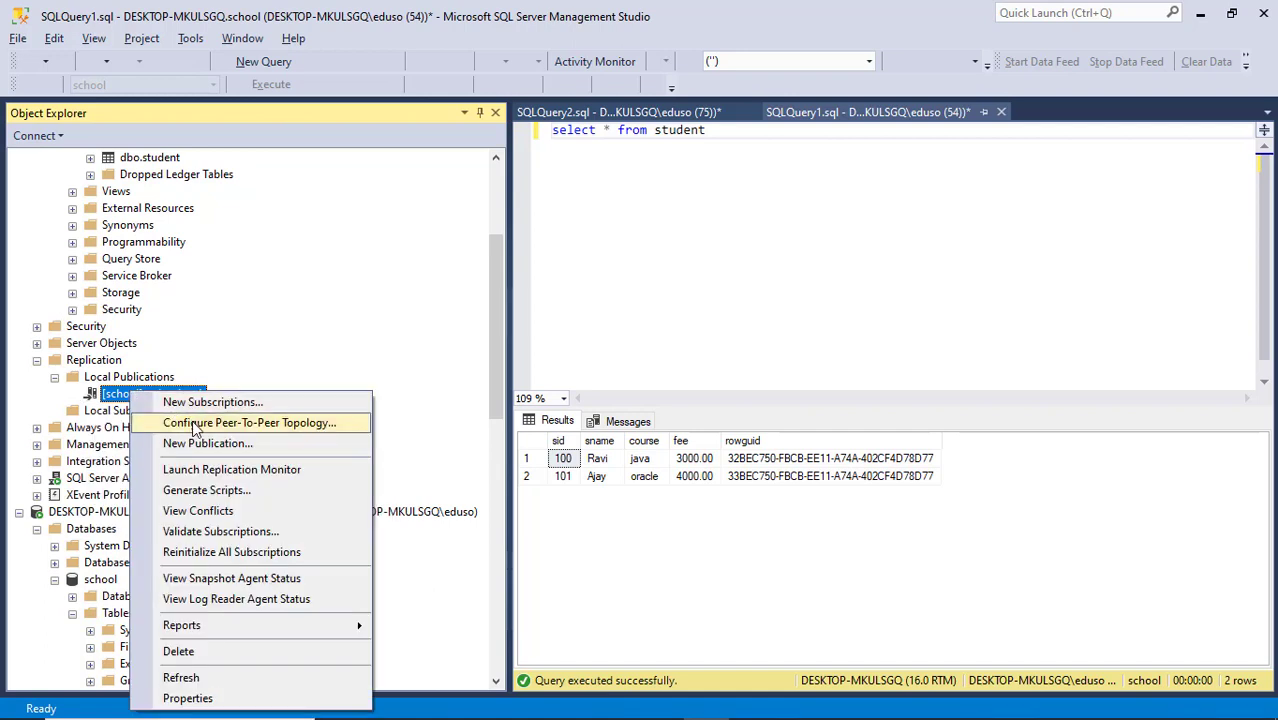
Launch the Configure Peer-To-Peer Topology wizard for school_pub and reach the Configure Topology page.
left_click(262, 424)
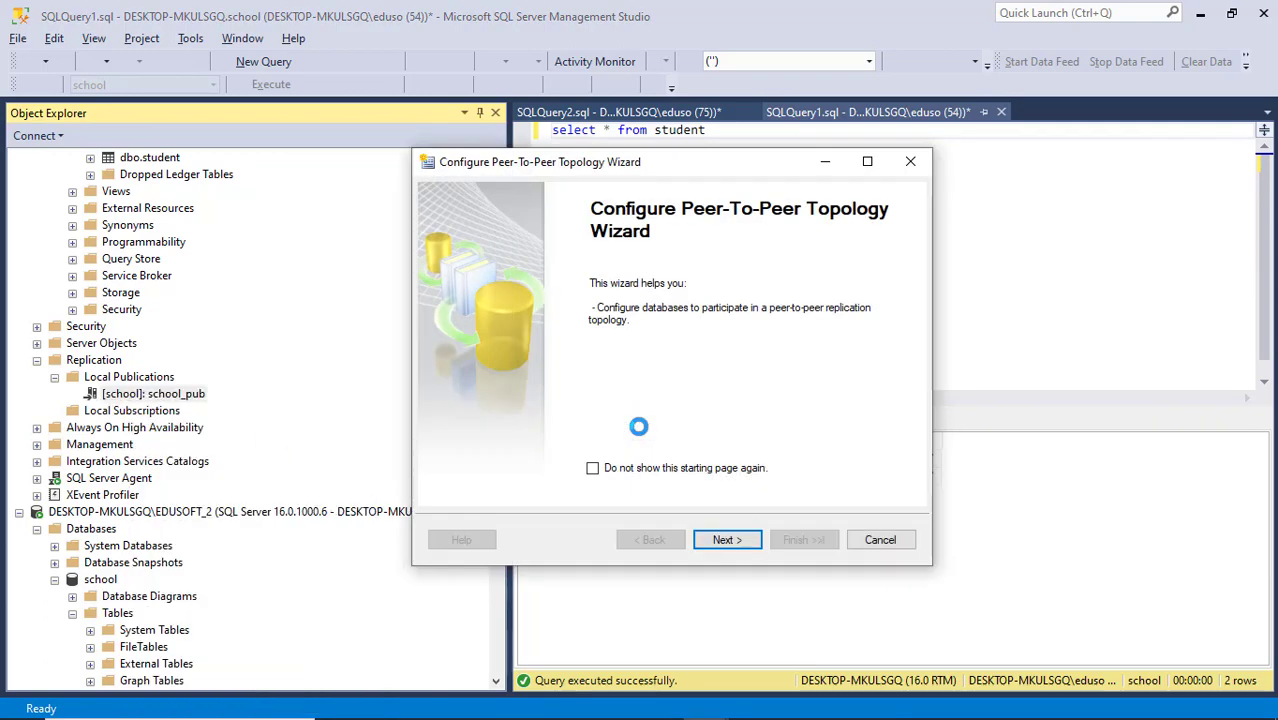
left_click(726, 539)
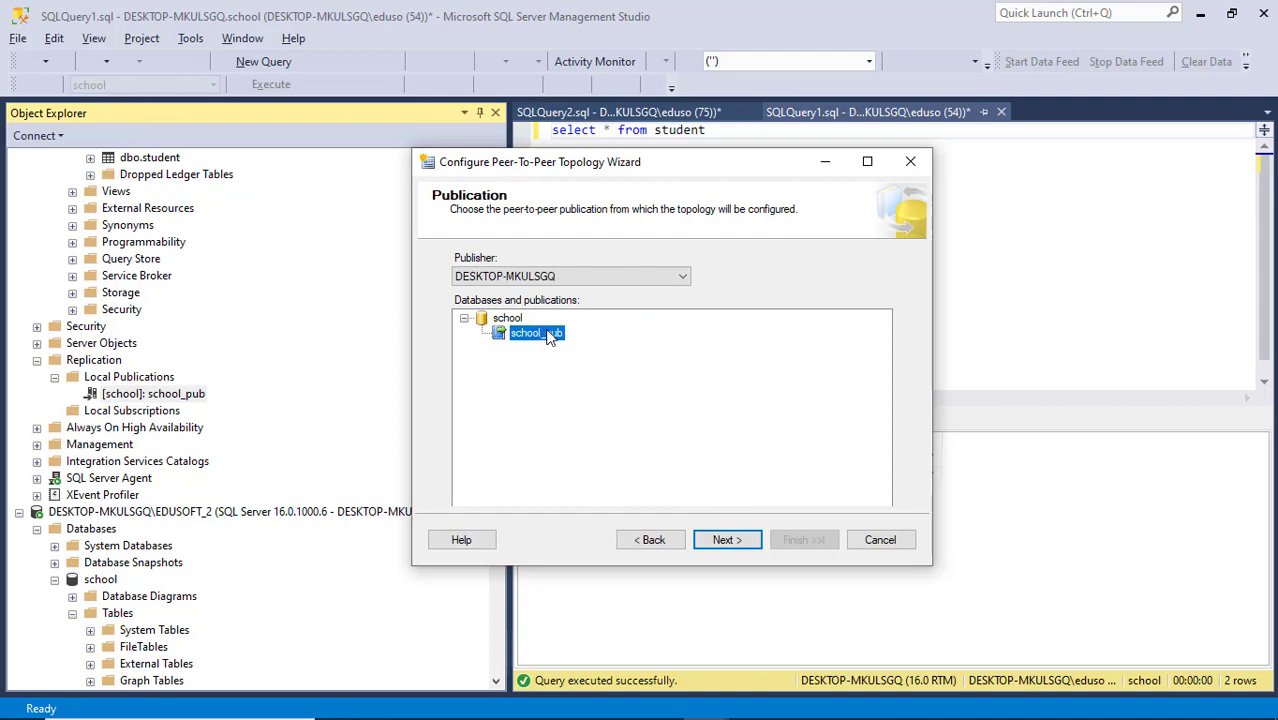
left_click(734, 538)
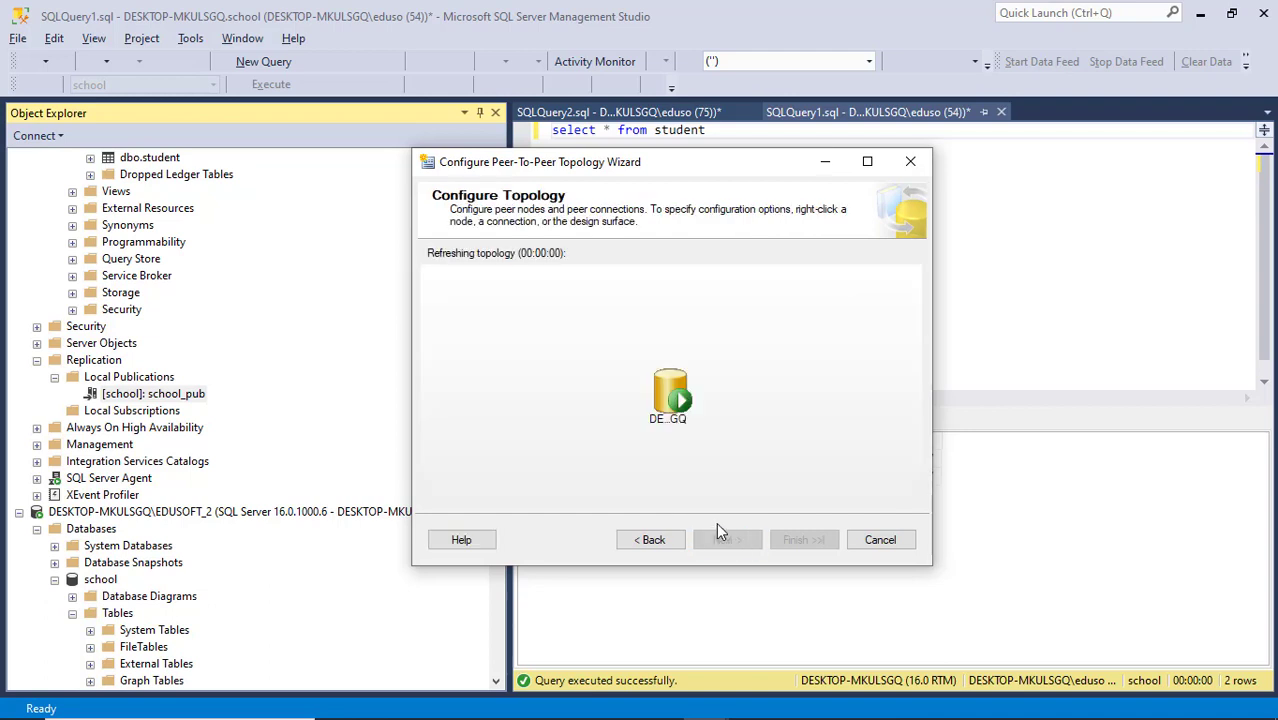
mouse_move(670, 408)
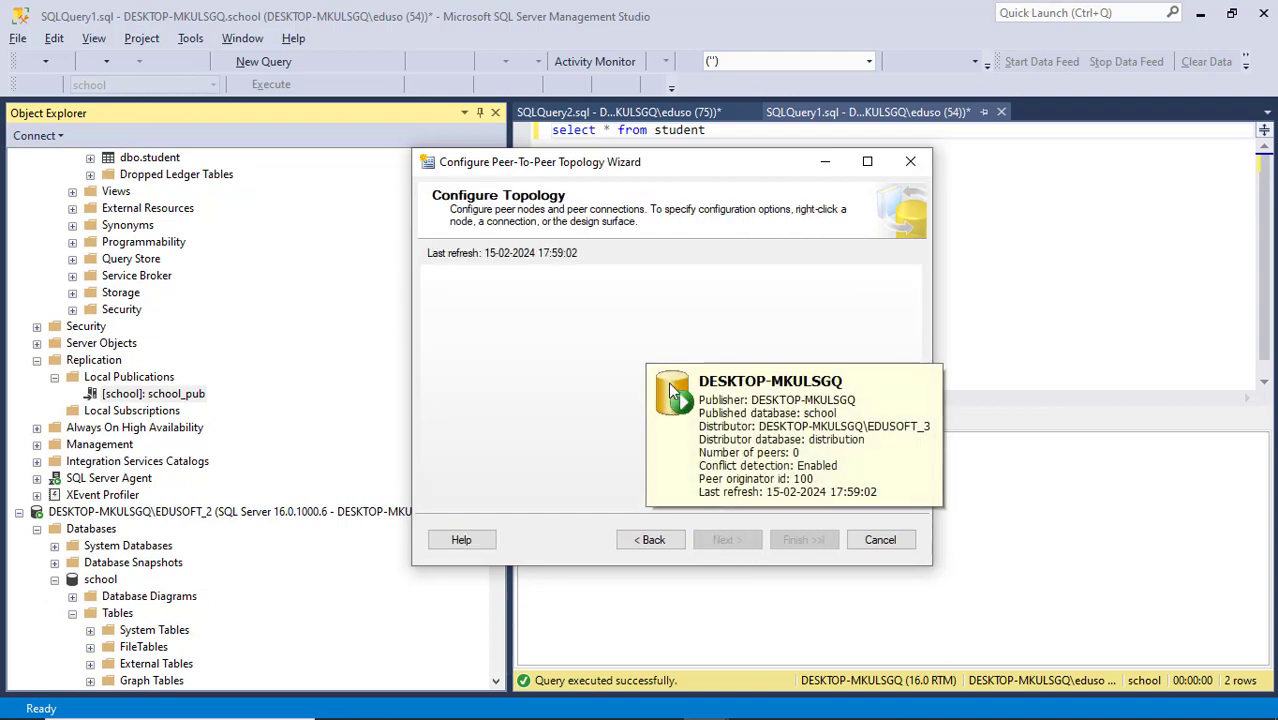
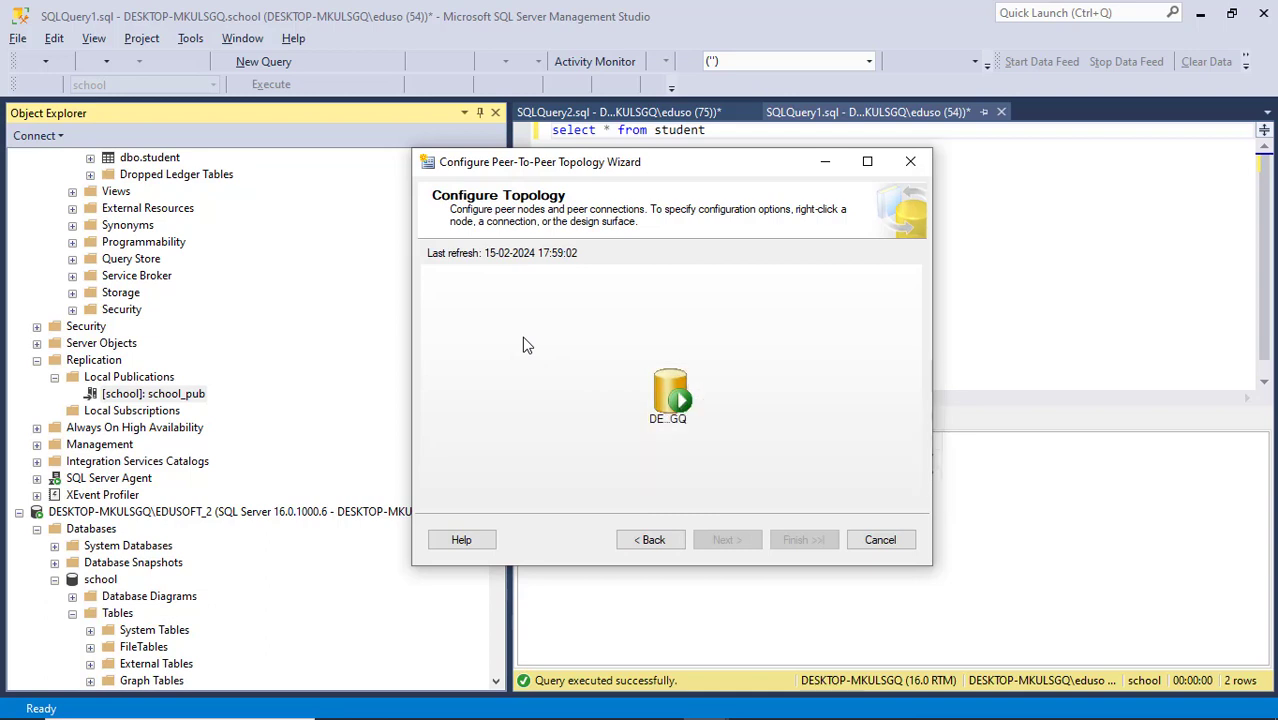
Add EDUSOFT_3's school database as a new peer connected to all displayed nodes.
right_click(487, 327)
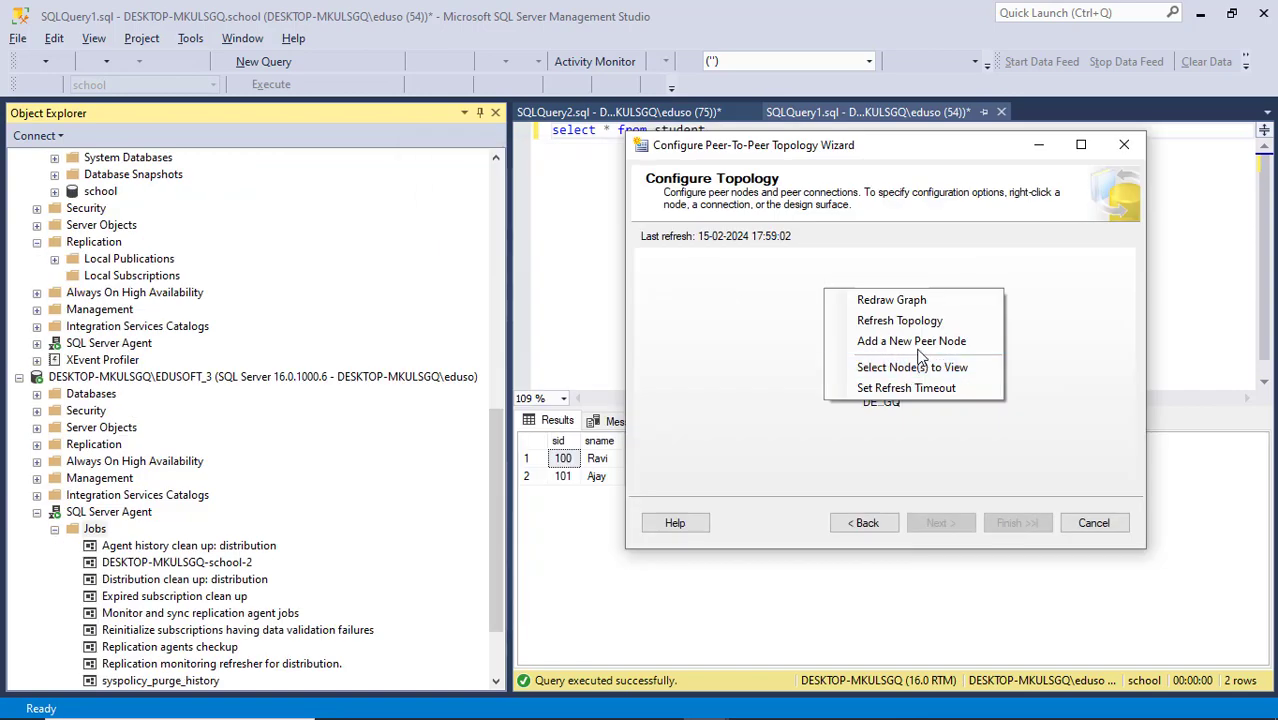
left_click(915, 342)
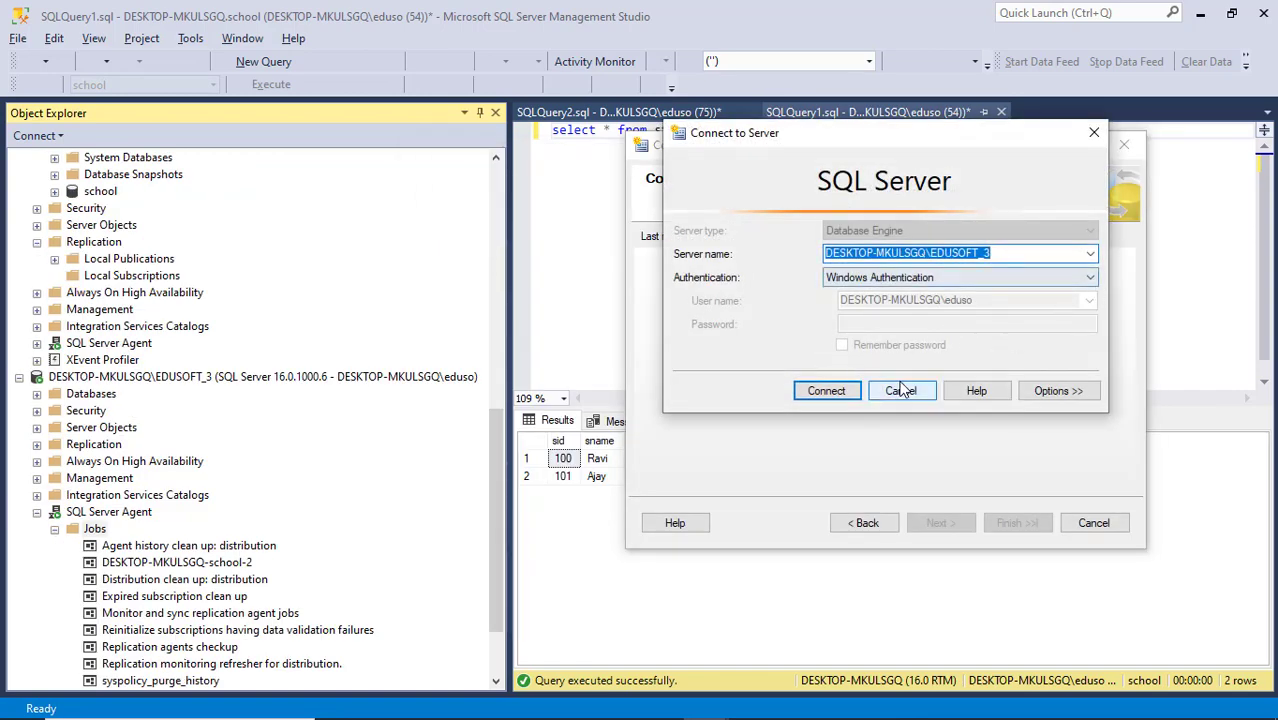
left_click(827, 391)
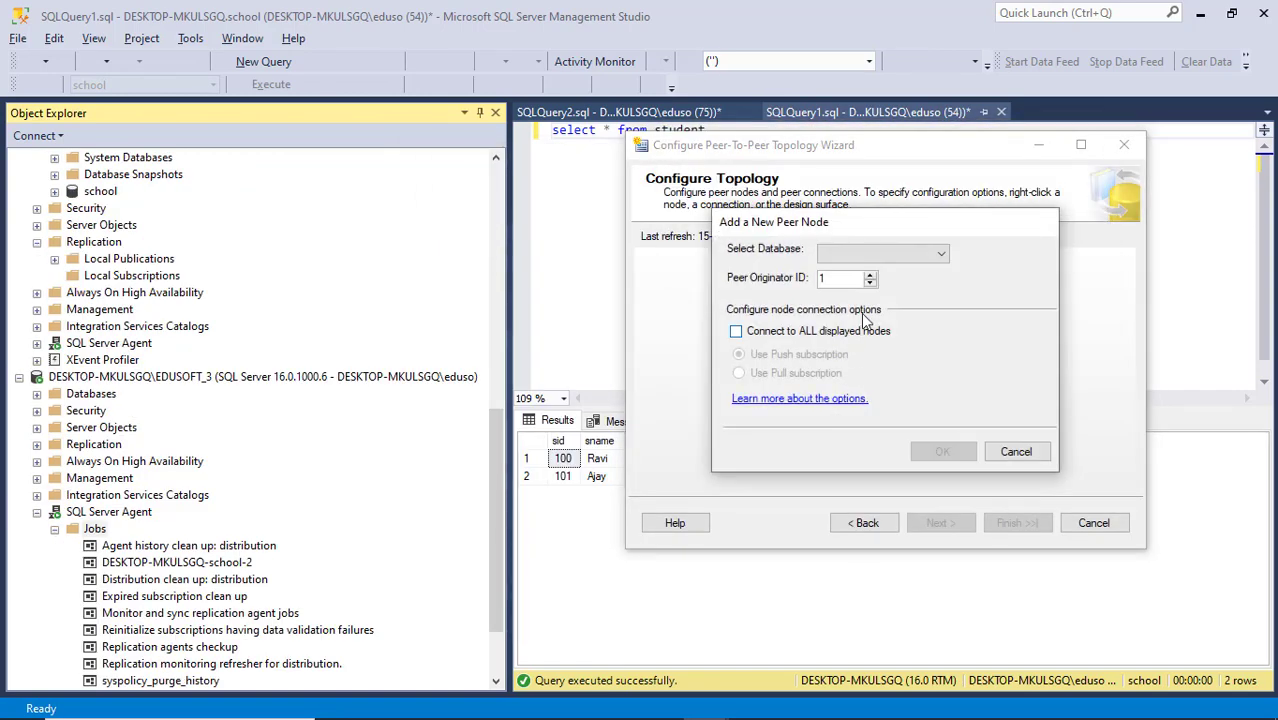
left_click(930, 254)
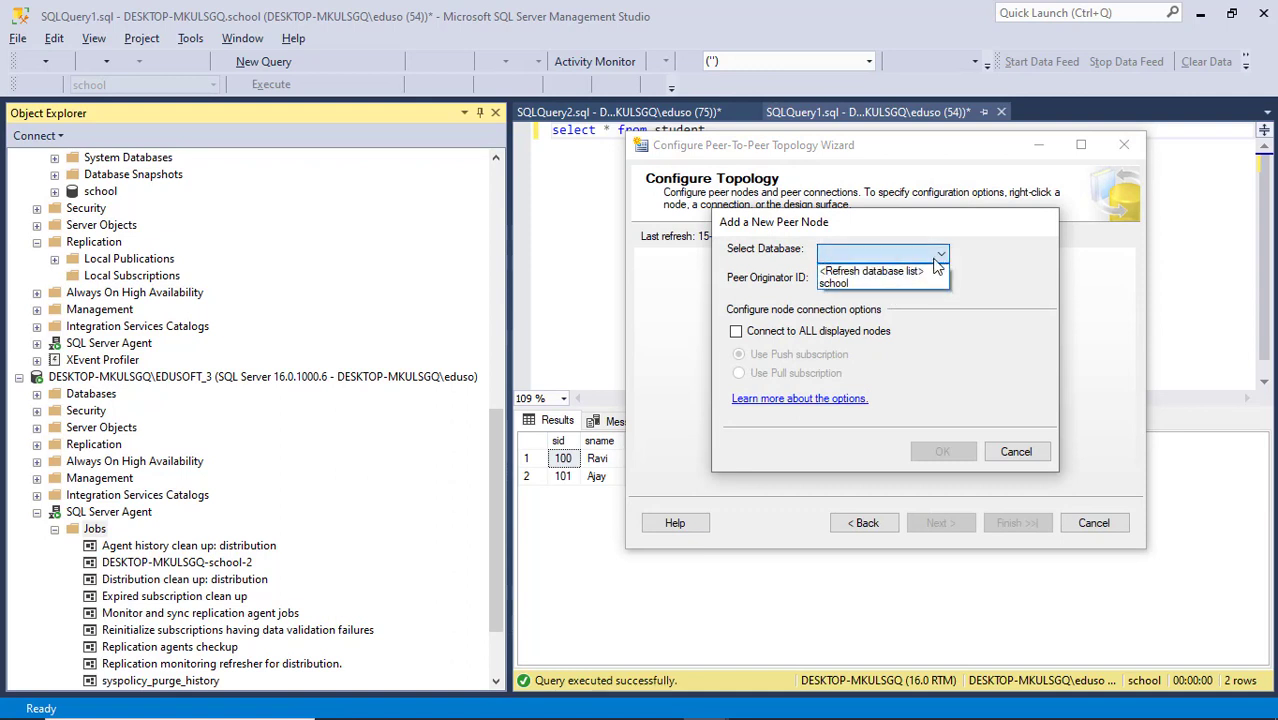
left_click(891, 277)
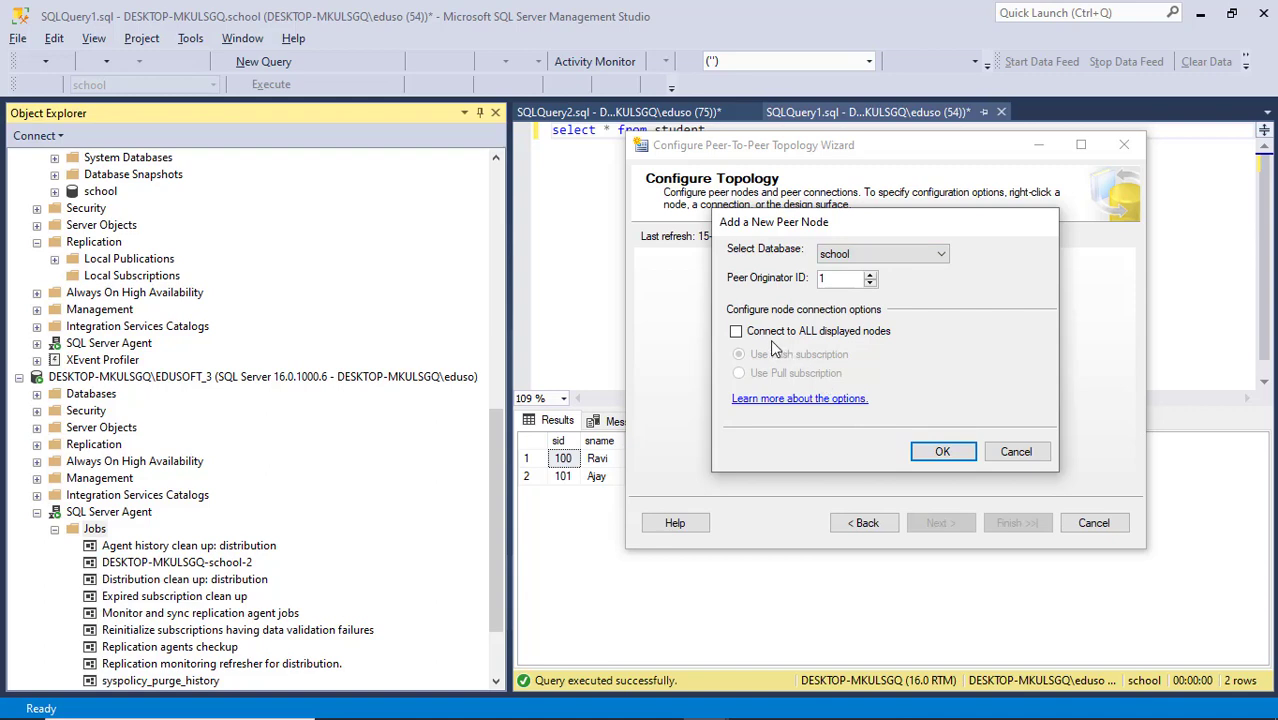
left_click(745, 333)
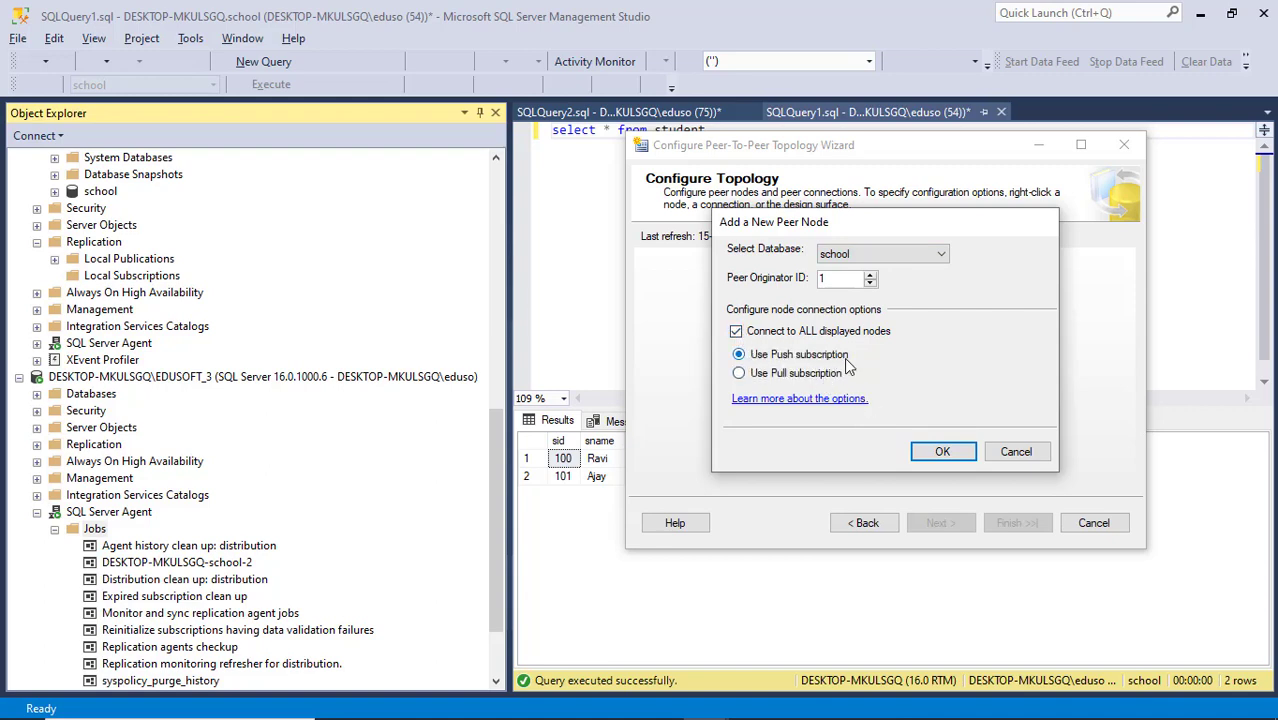
left_click(946, 455)
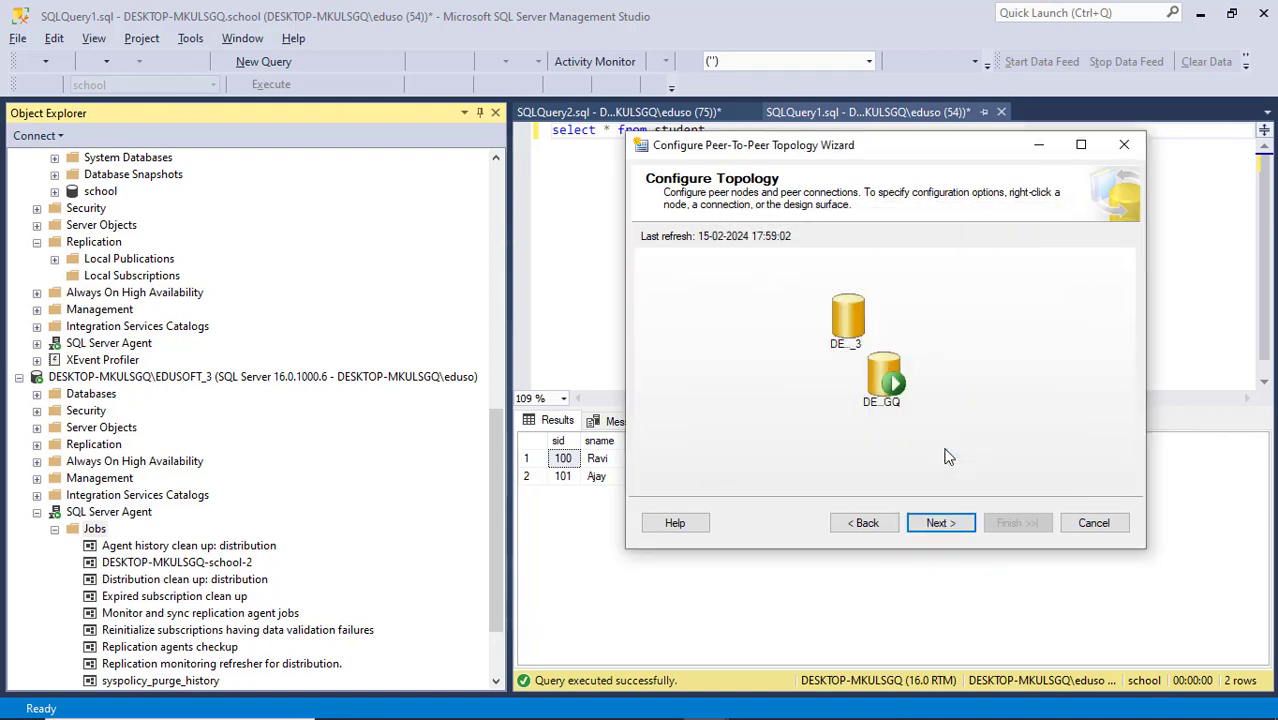
Rearrange the DESKTOP-MKULSGQ and EDUSOFT_3 nodes on the topology diagram.
mouse_move(915, 405)
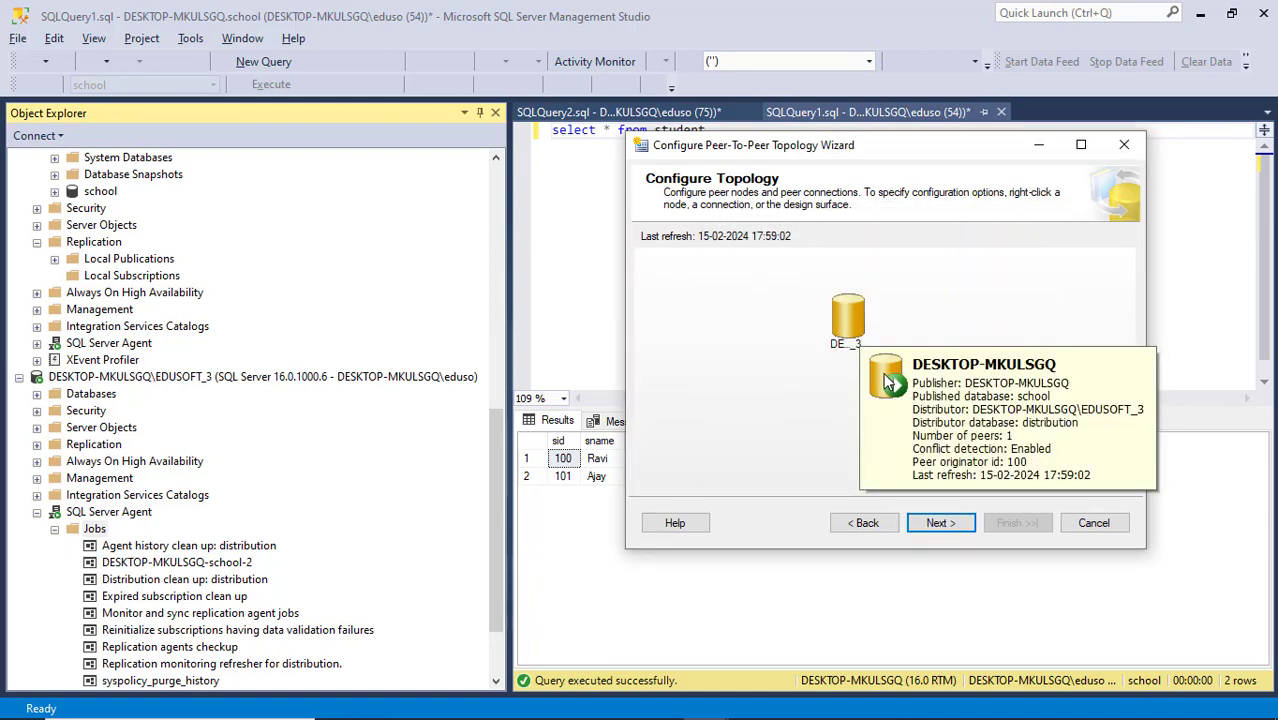
left_click_drag(925, 408, 1003, 427)
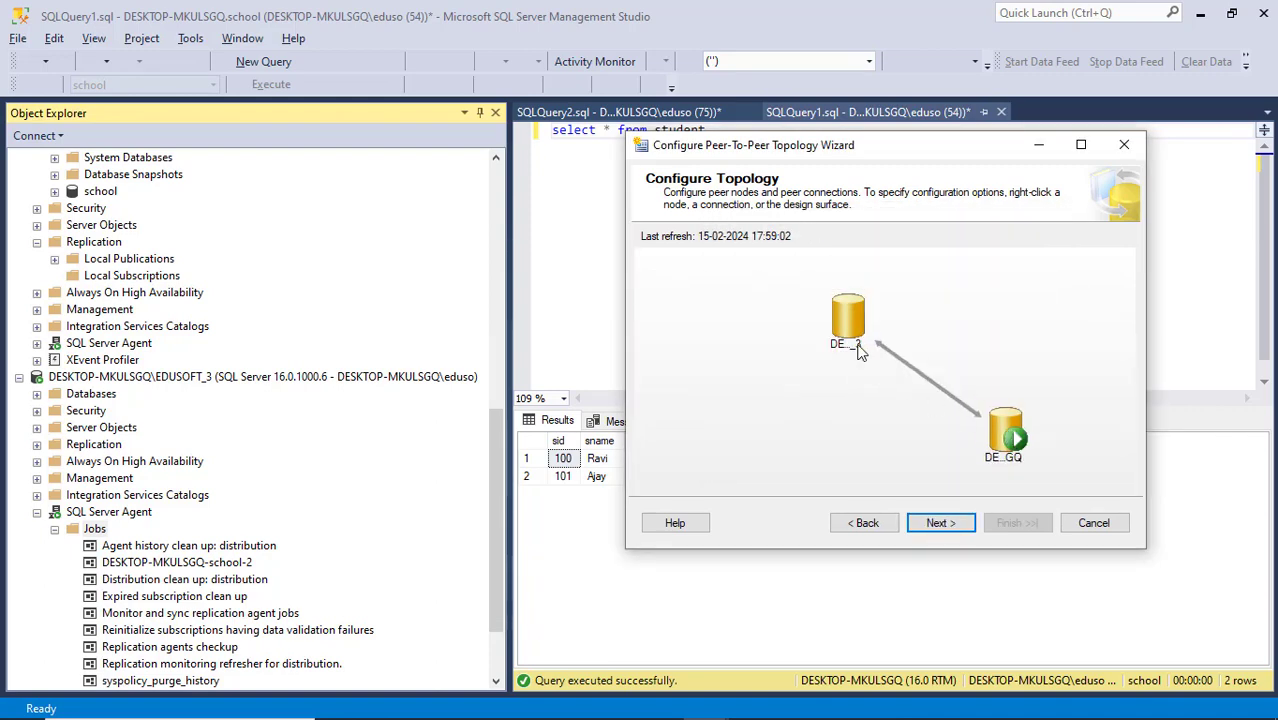
mouse_move(848, 333)
left_click_drag(848, 333, 784, 315)
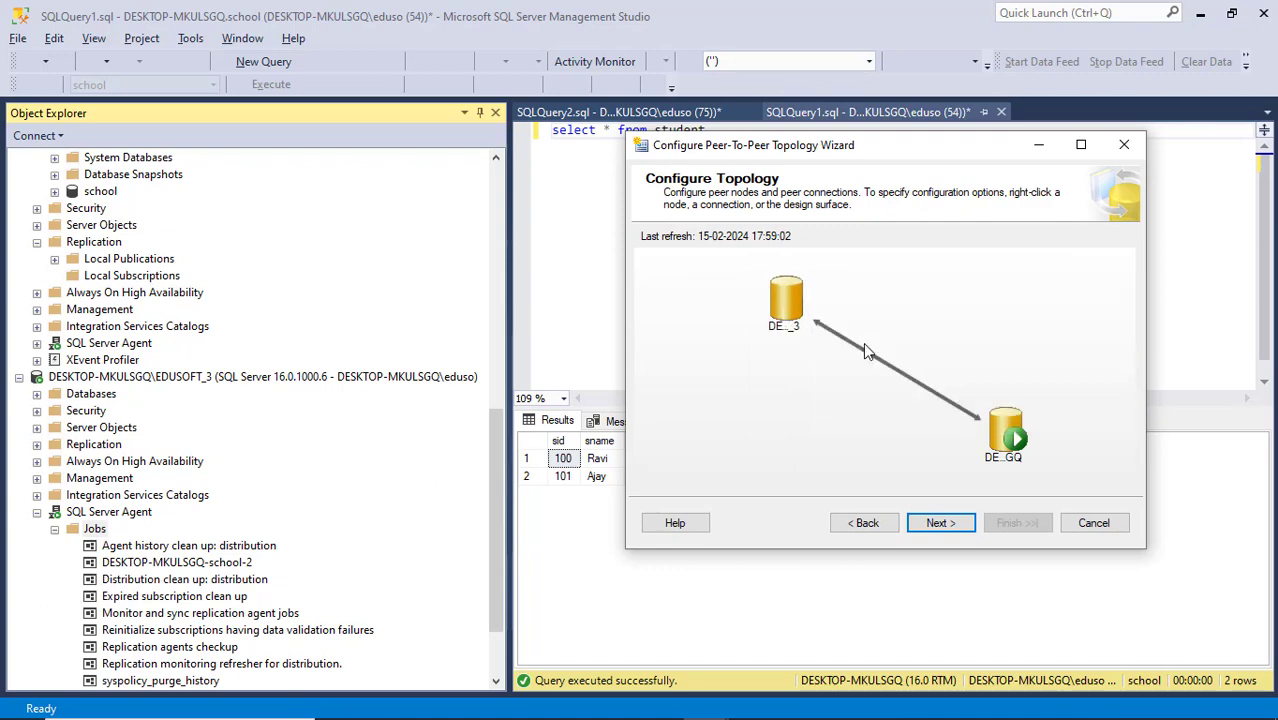
mouse_move(1005, 428)
left_click_drag(1003, 425, 1013, 397)
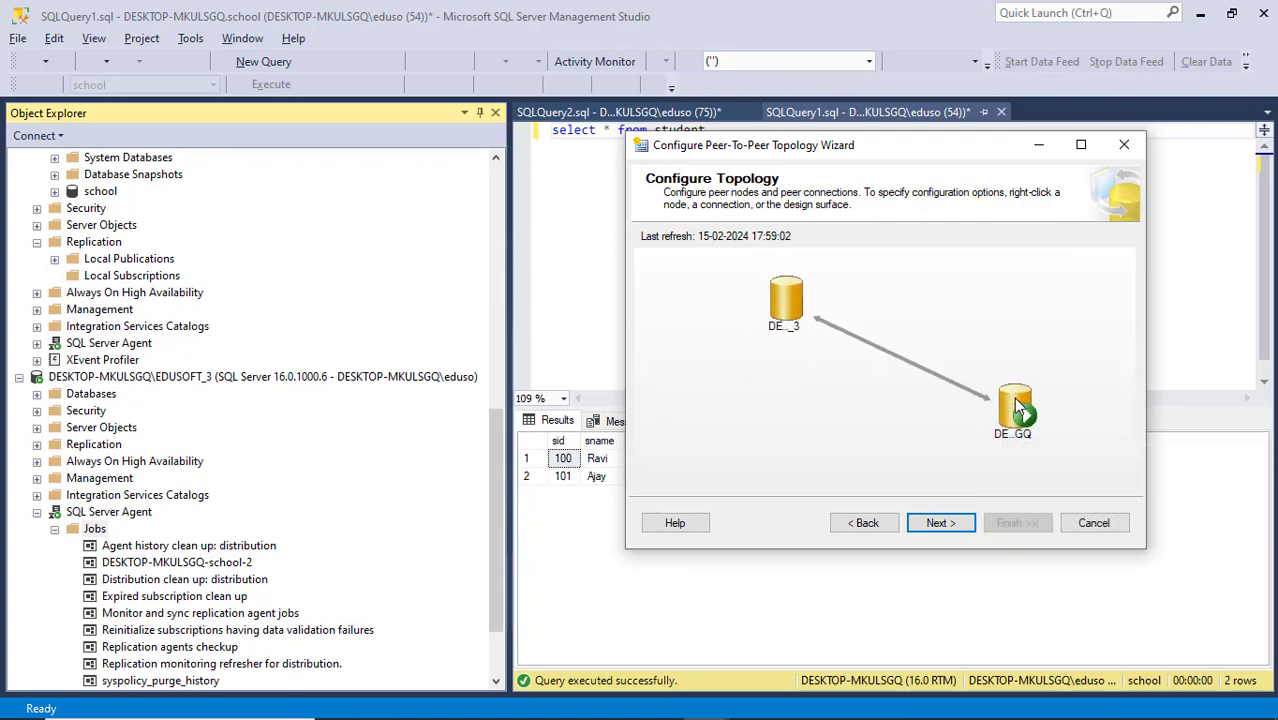
Try adding EDUSOFT_2 as a peer, dismiss its missing-Distributor error, and close the wizard.
right_click(957, 303)
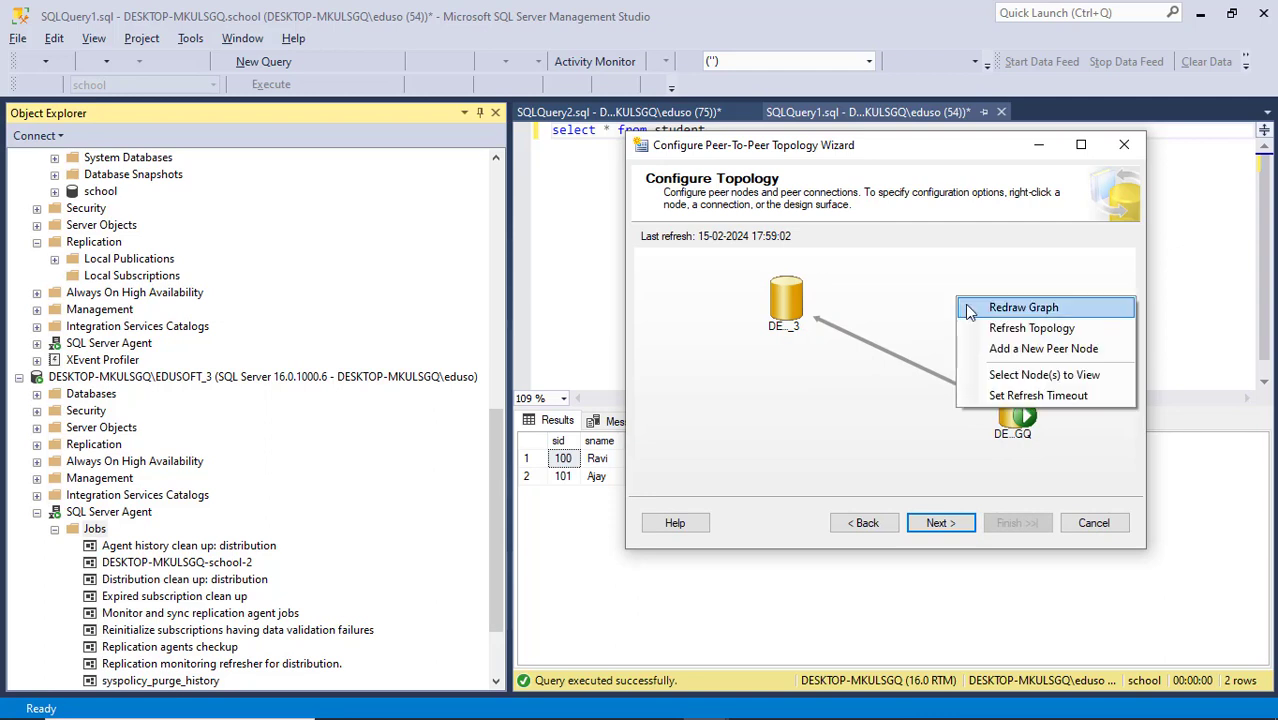
left_click(1035, 360)
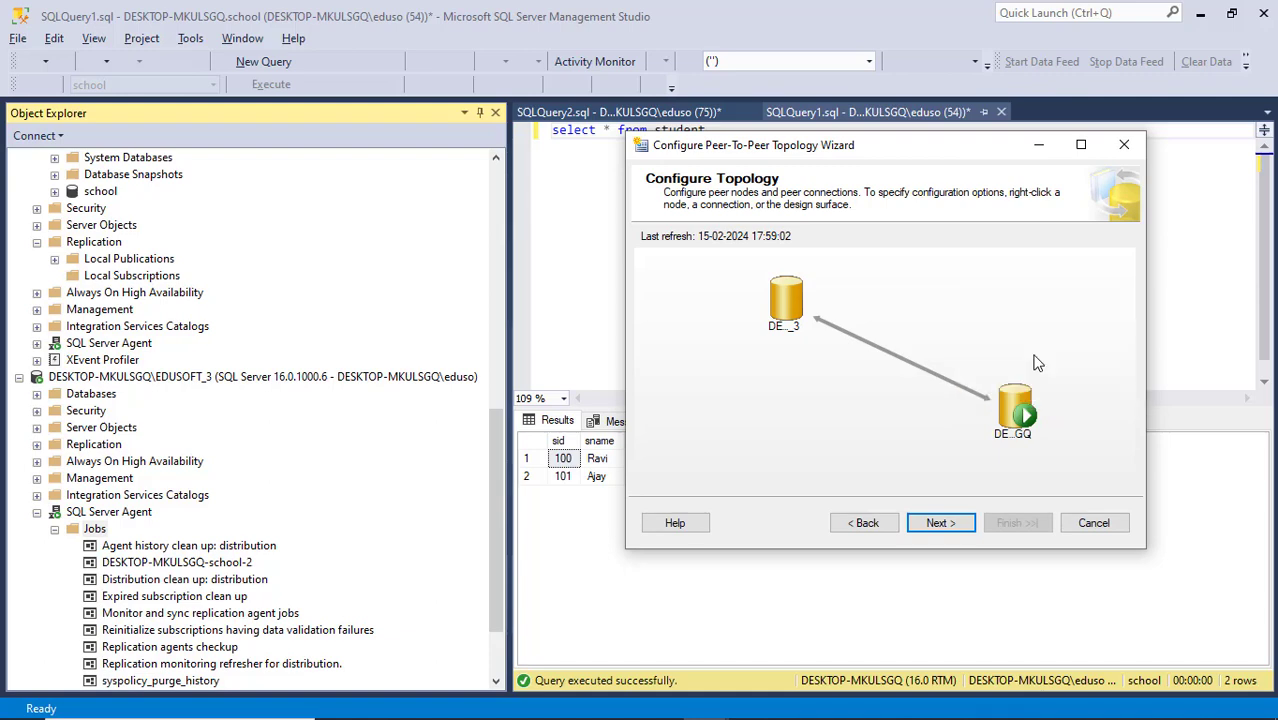
left_click(1091, 255)
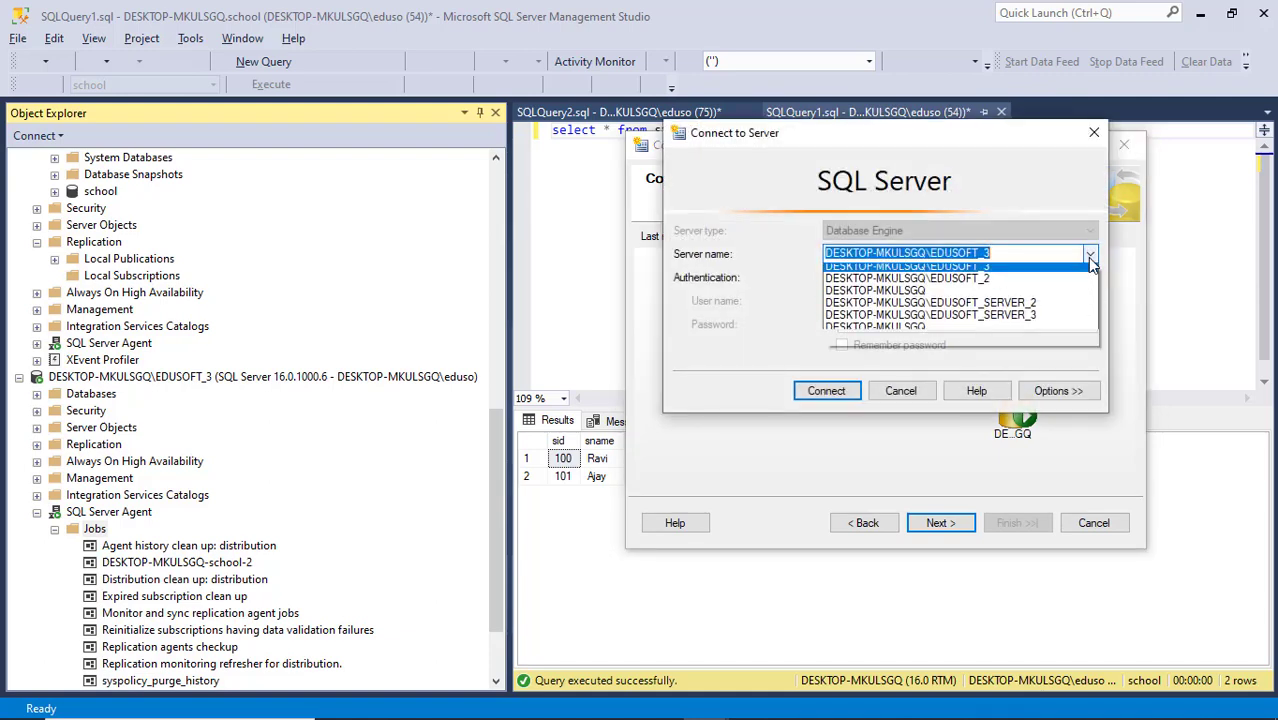
left_click(1024, 290)
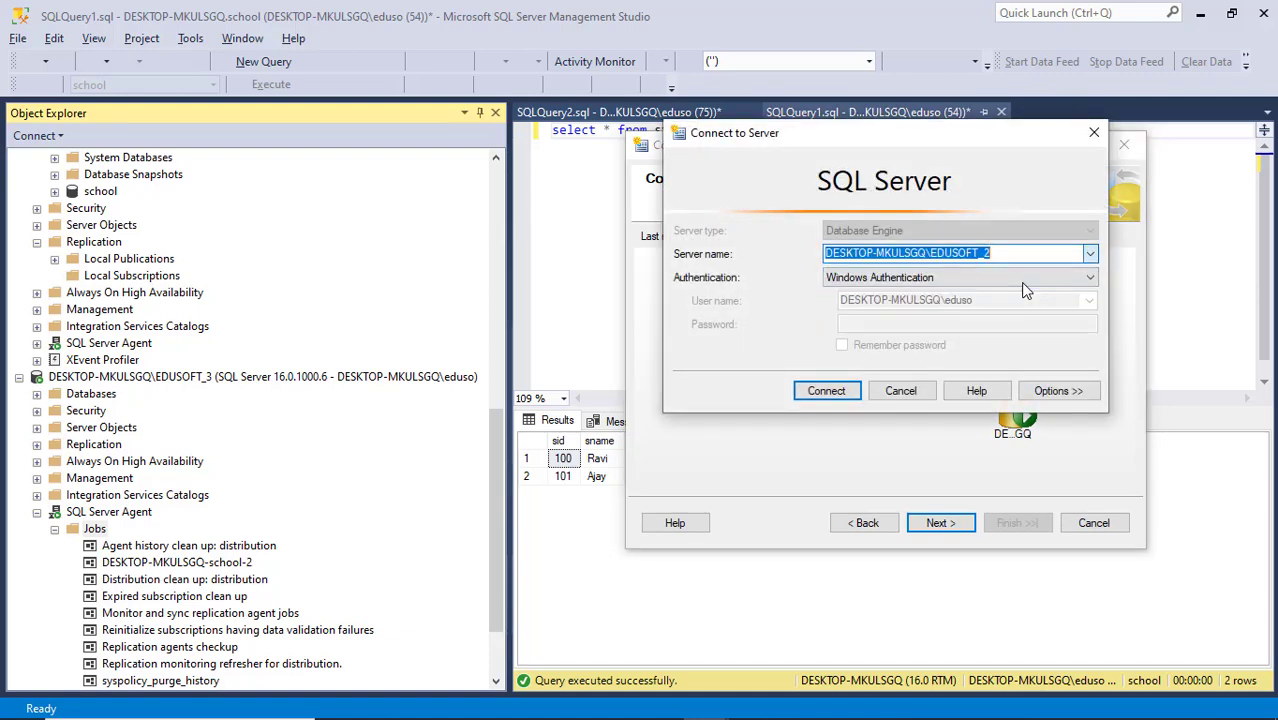
left_click(842, 391)
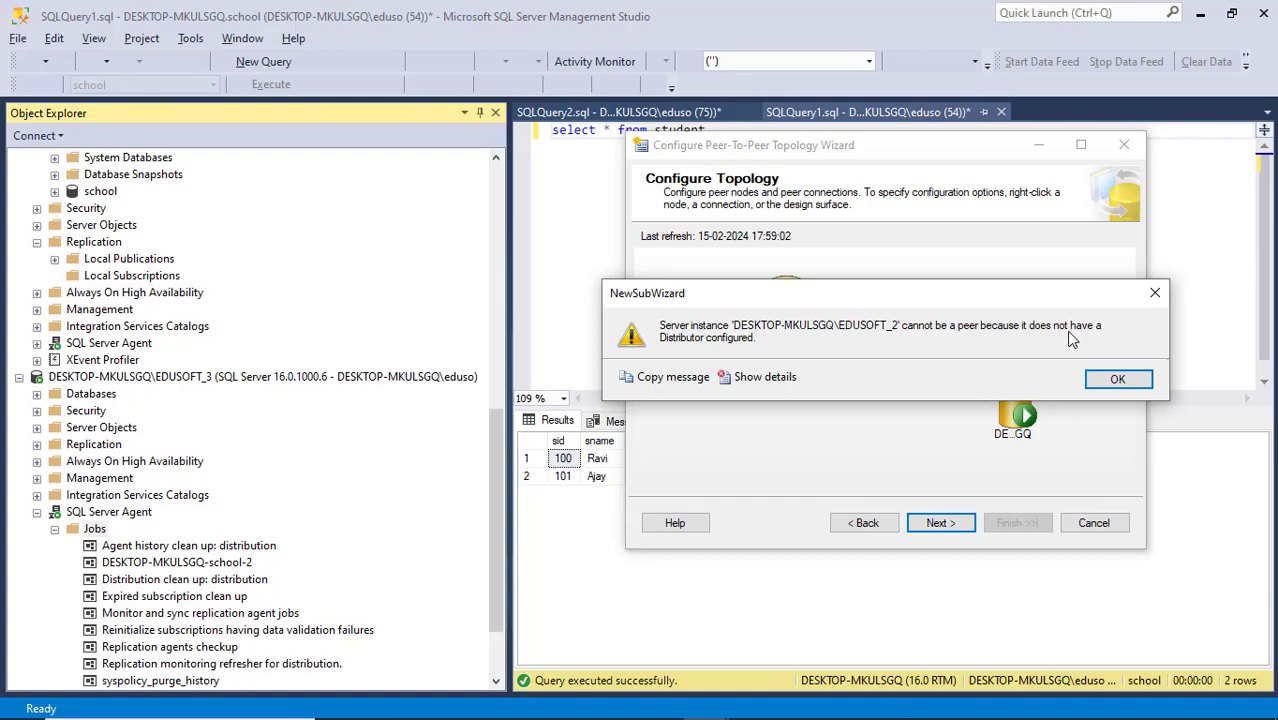
left_click(1113, 381)
key("Escape")
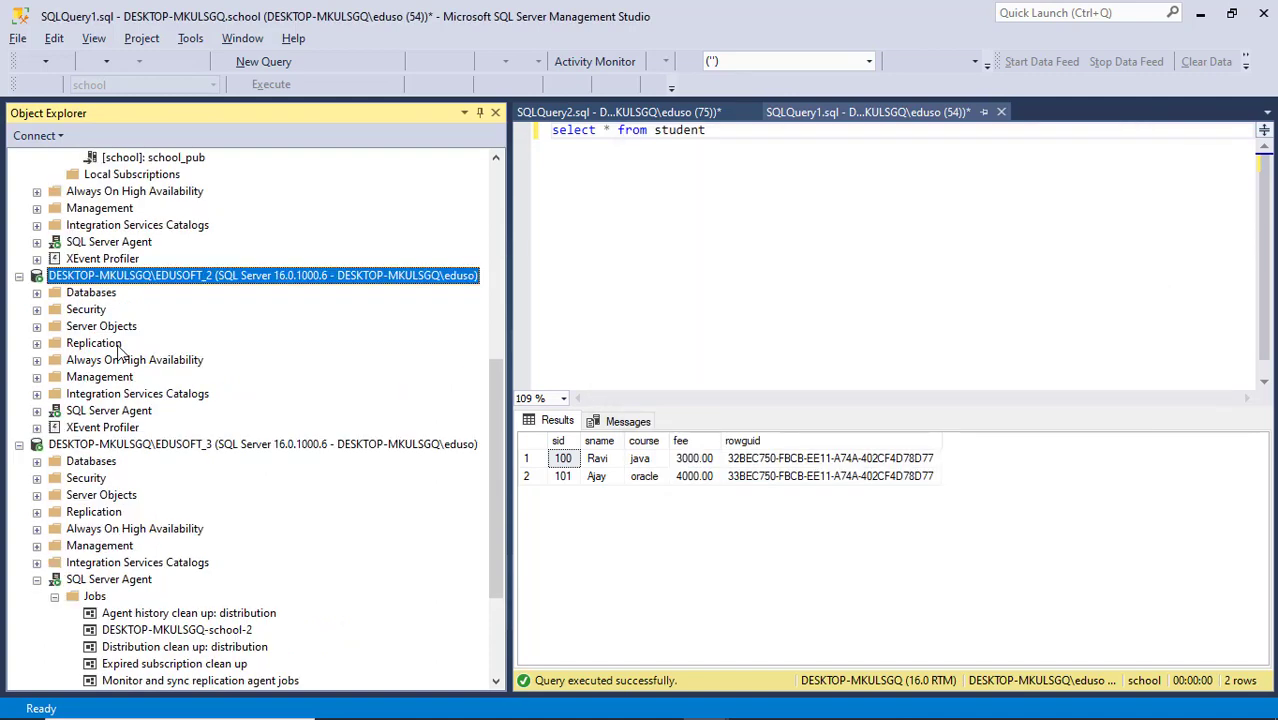
Begin configuring distribution on EDUSOFT_2, choosing the EDUSOFT_3 server as its Distributor.
right_click(100, 345)
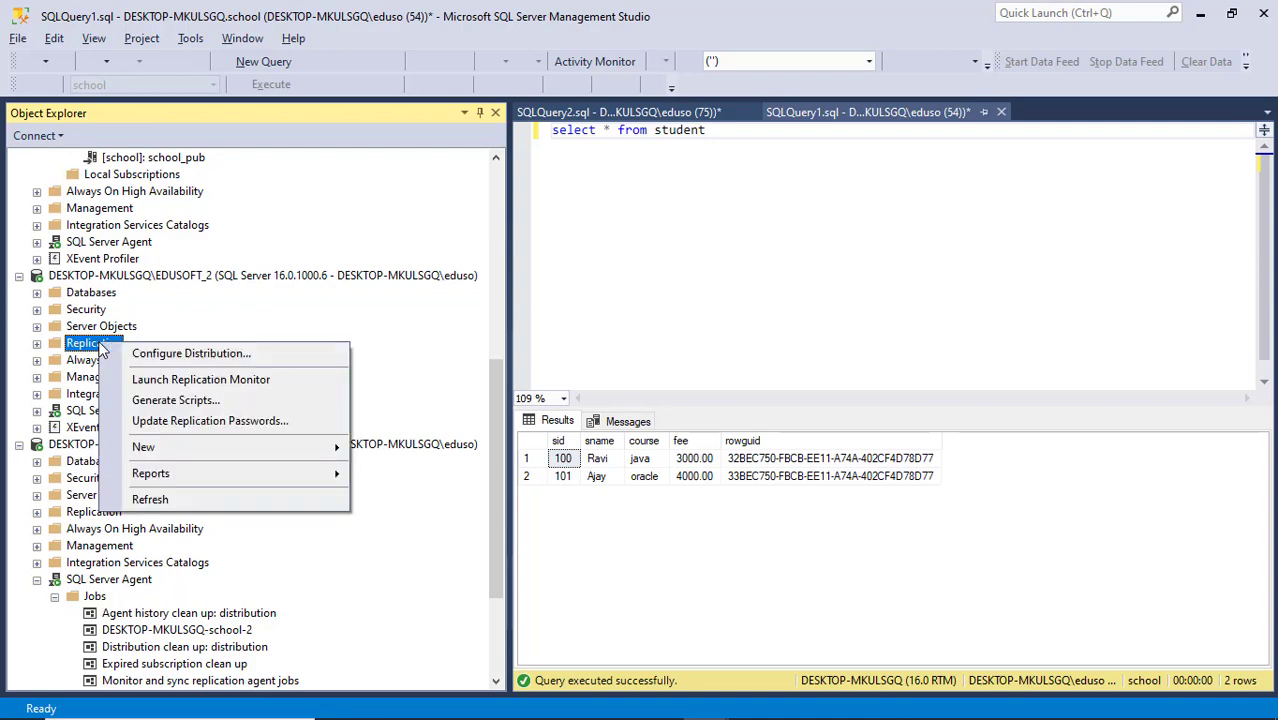
left_click(176, 355)
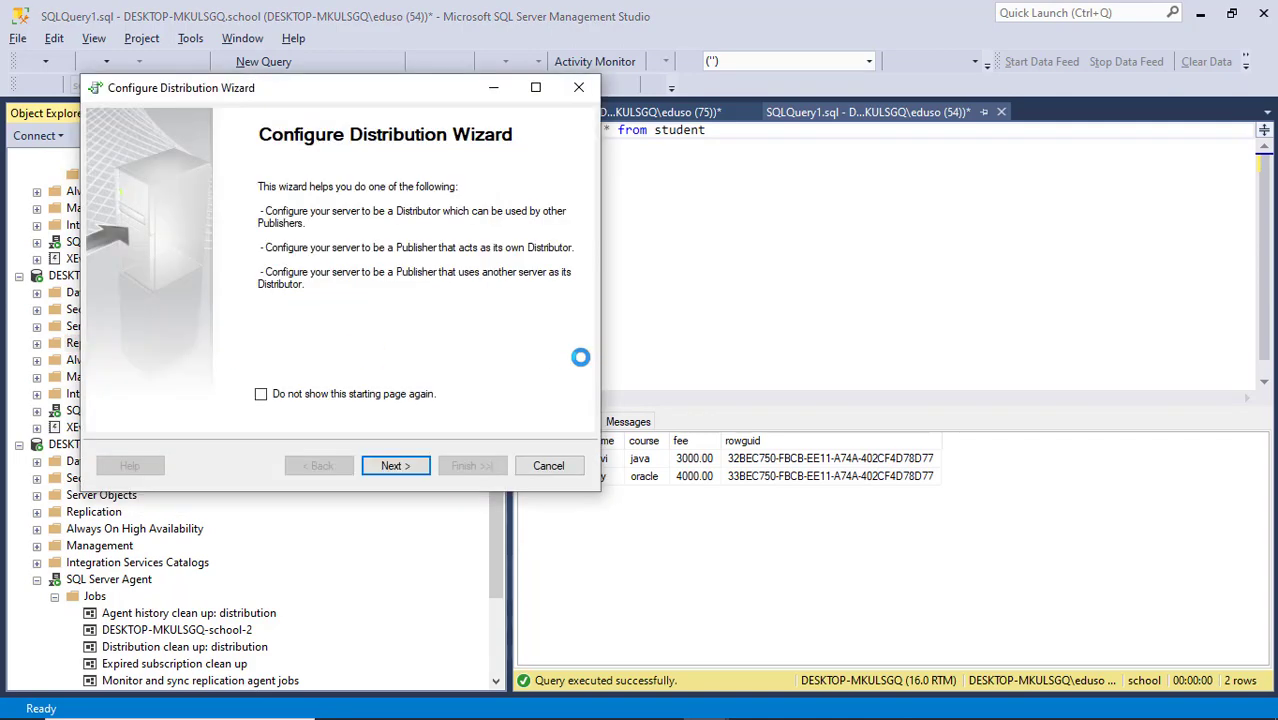
left_click(411, 468)
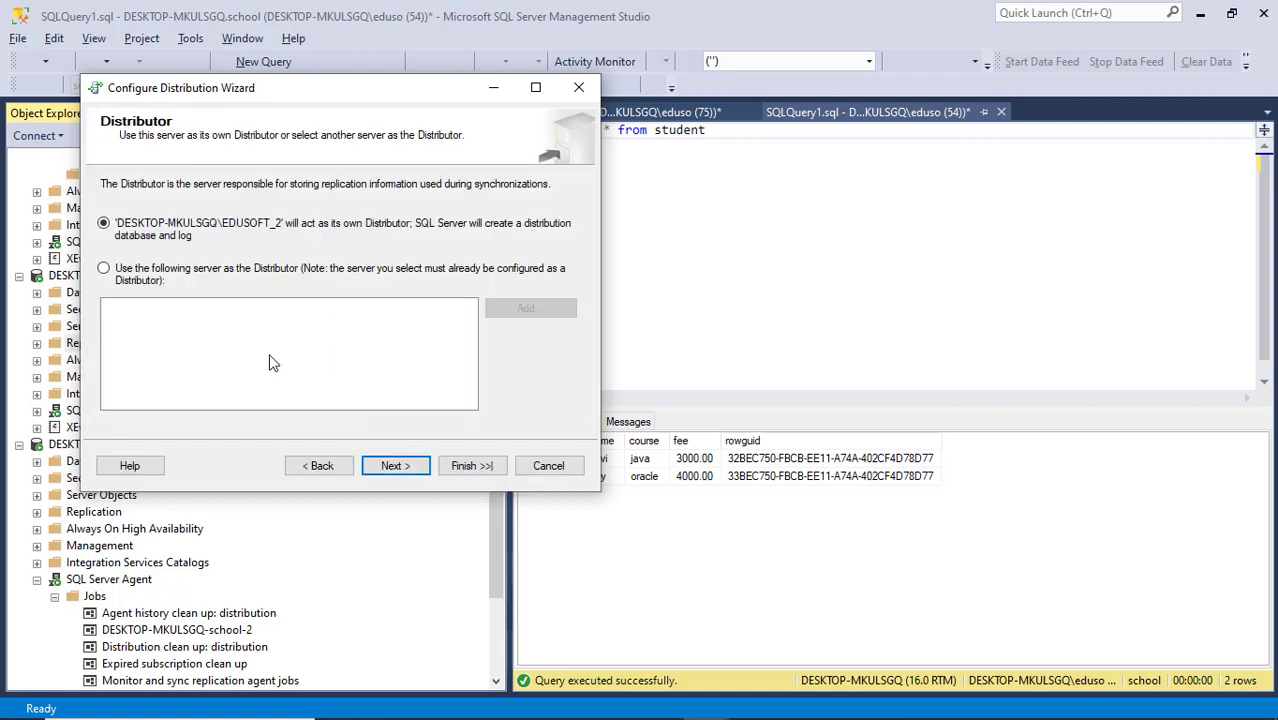
left_click(128, 278)
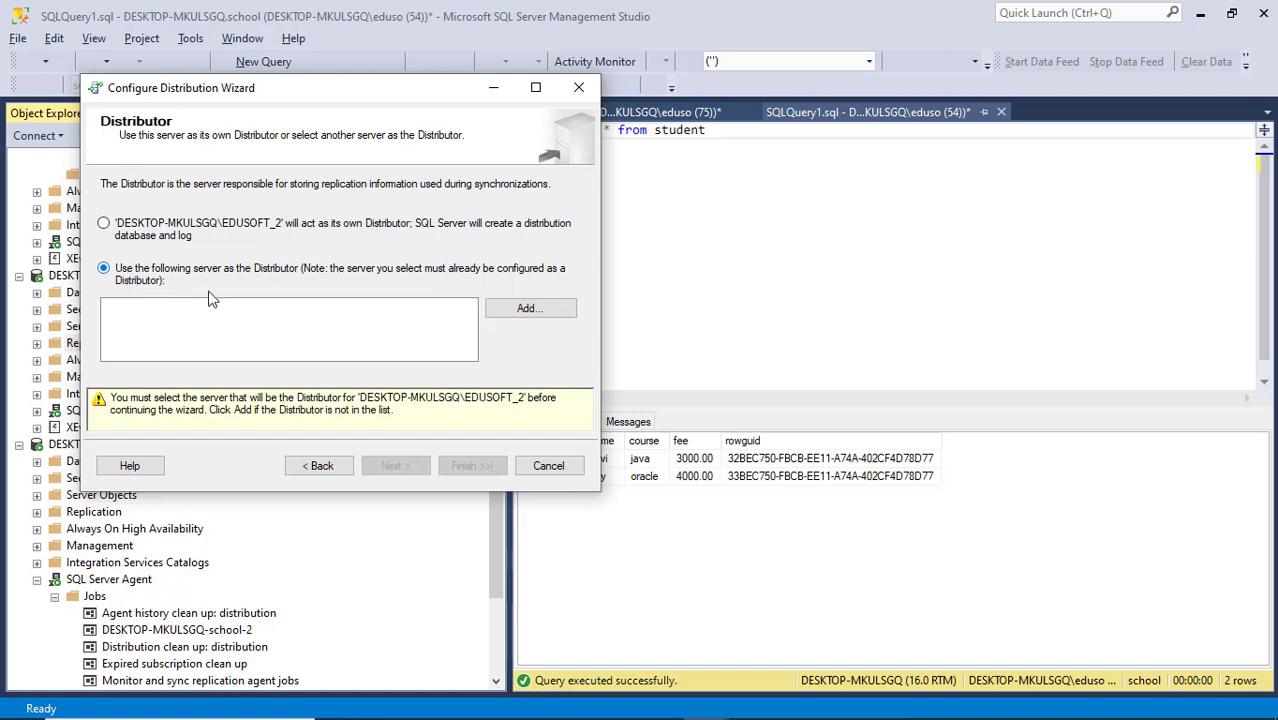
left_click(526, 311)
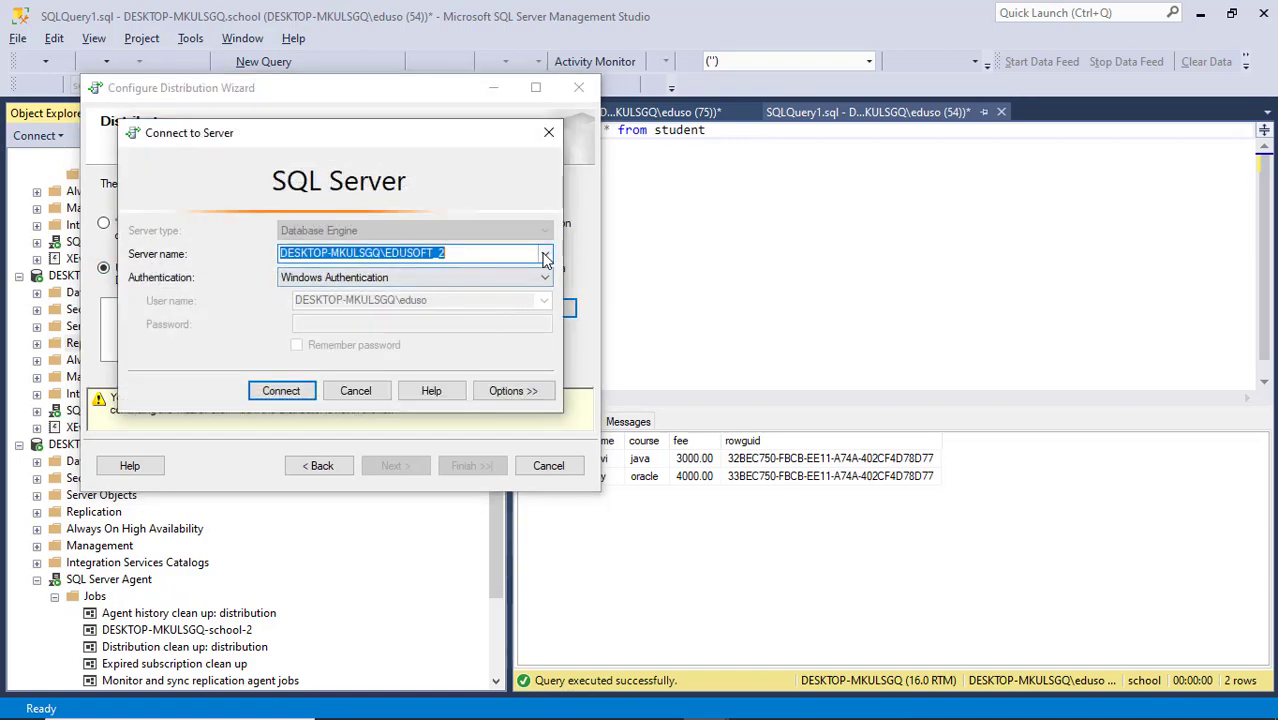
left_click(544, 256)
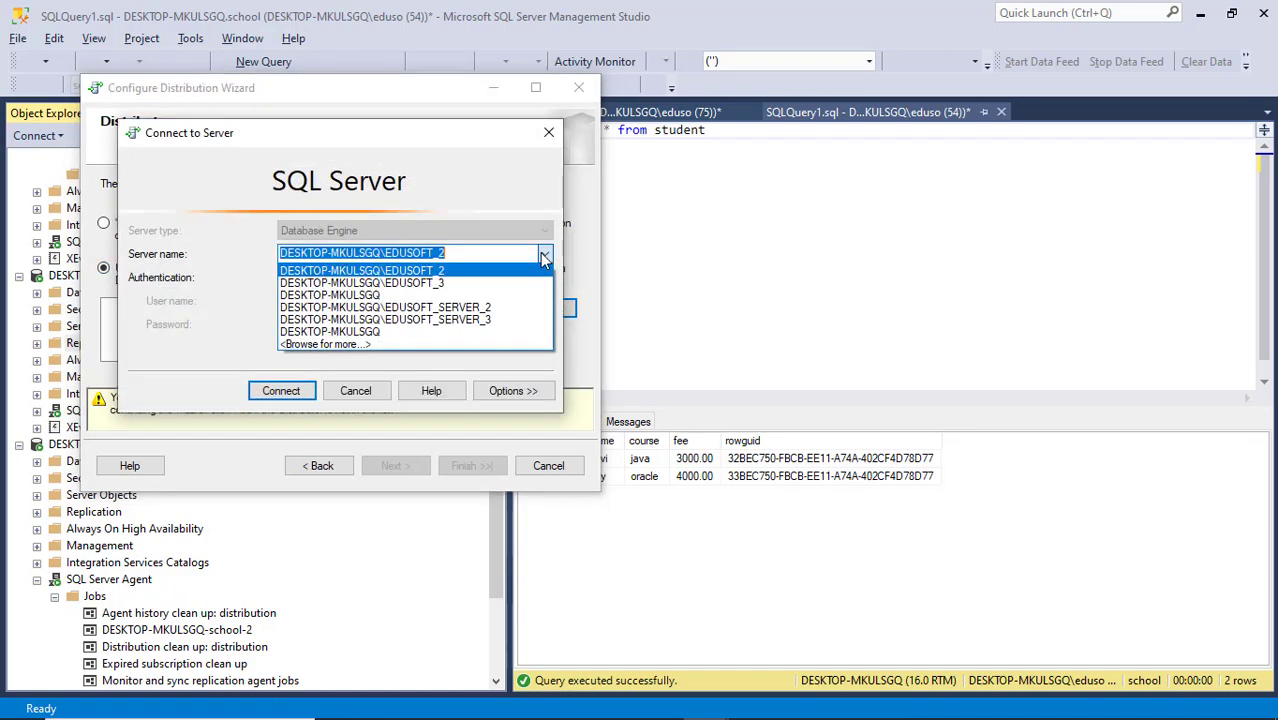
left_click(468, 285)
left_click(285, 391)
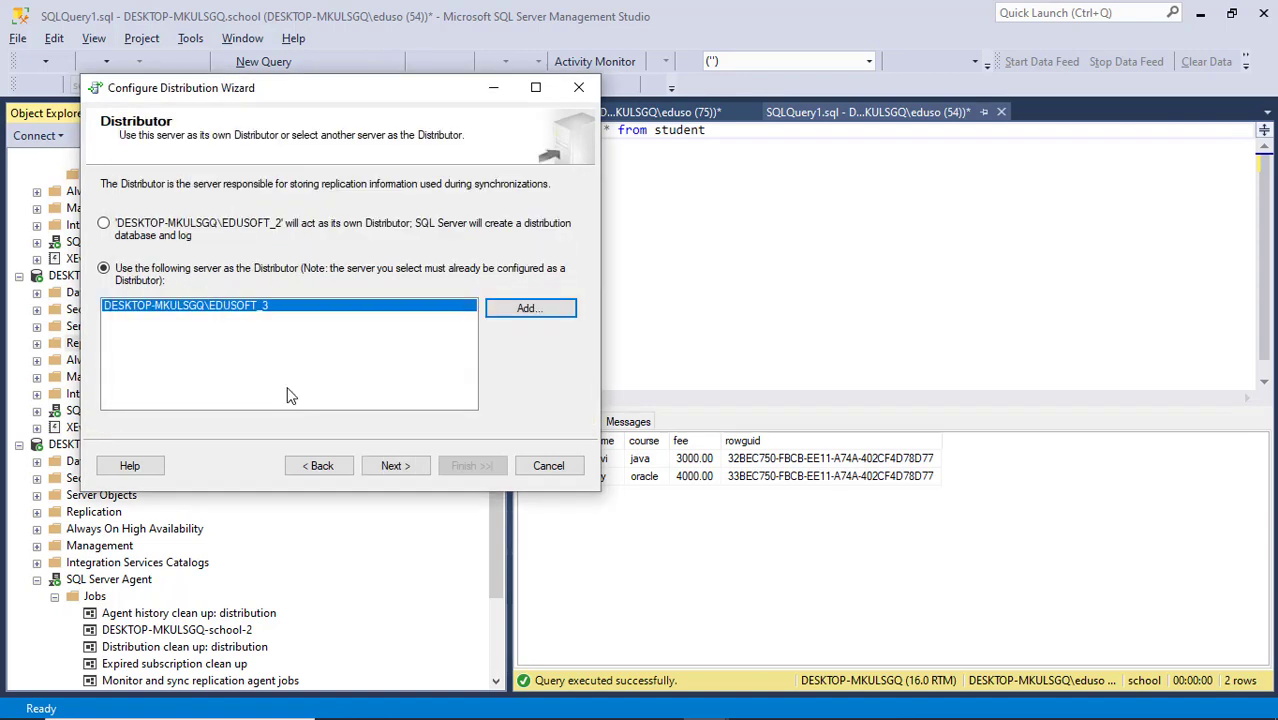
left_click(391, 466)
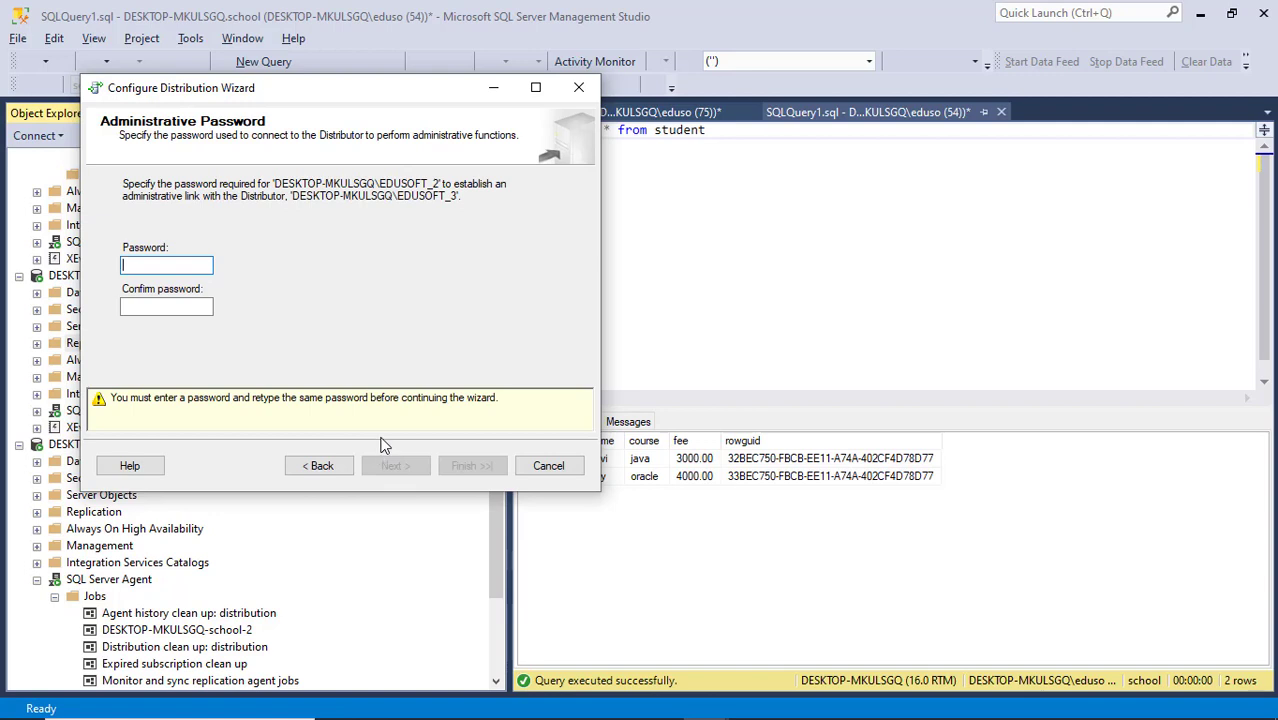
Enter and confirm the administrative password, then finish and close the distribution wizard.
type("****")
key("BackSpace")
key("BackSpace")
key("BackSpace")
type("*********")
key("Tab")
type("*****")
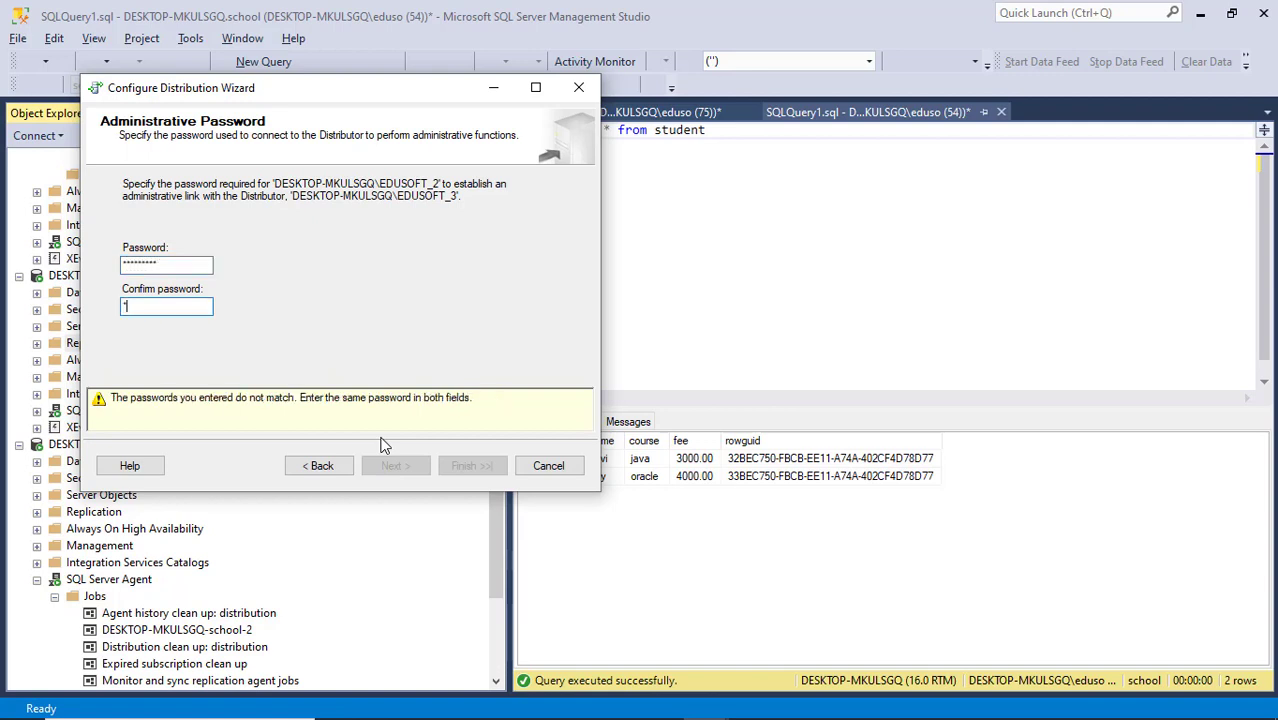
type("****")
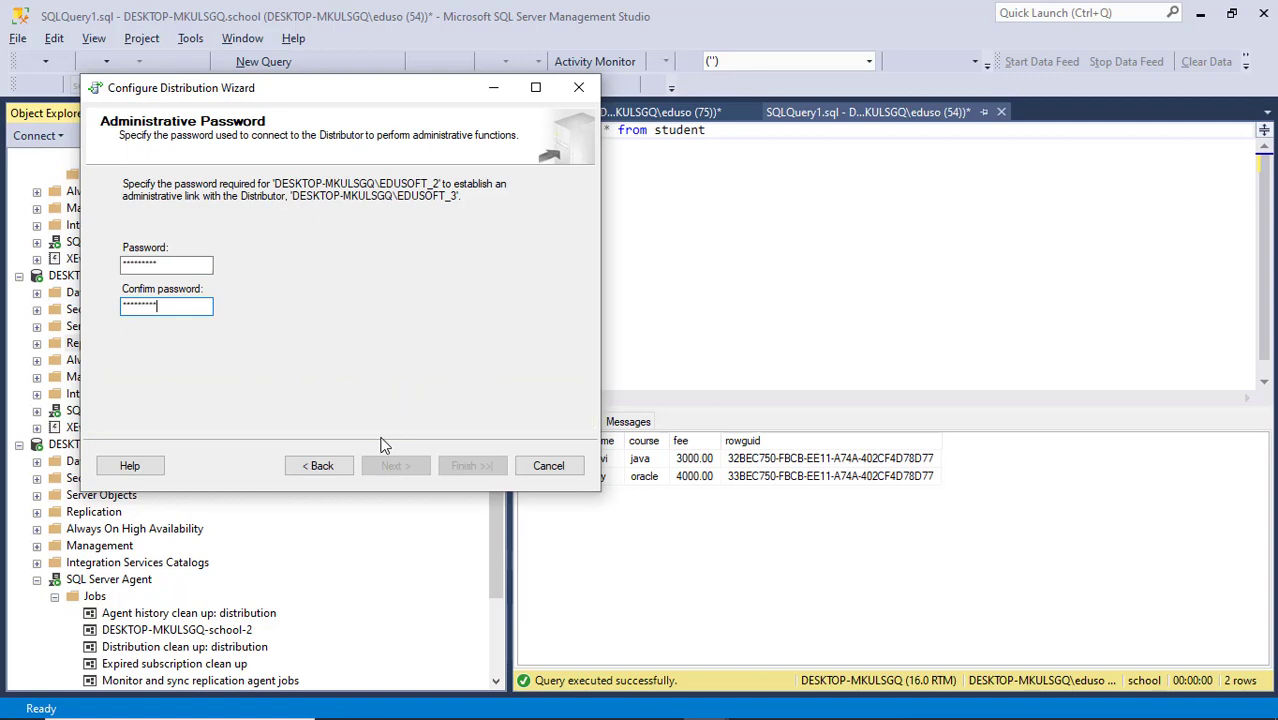
left_click(396, 465)
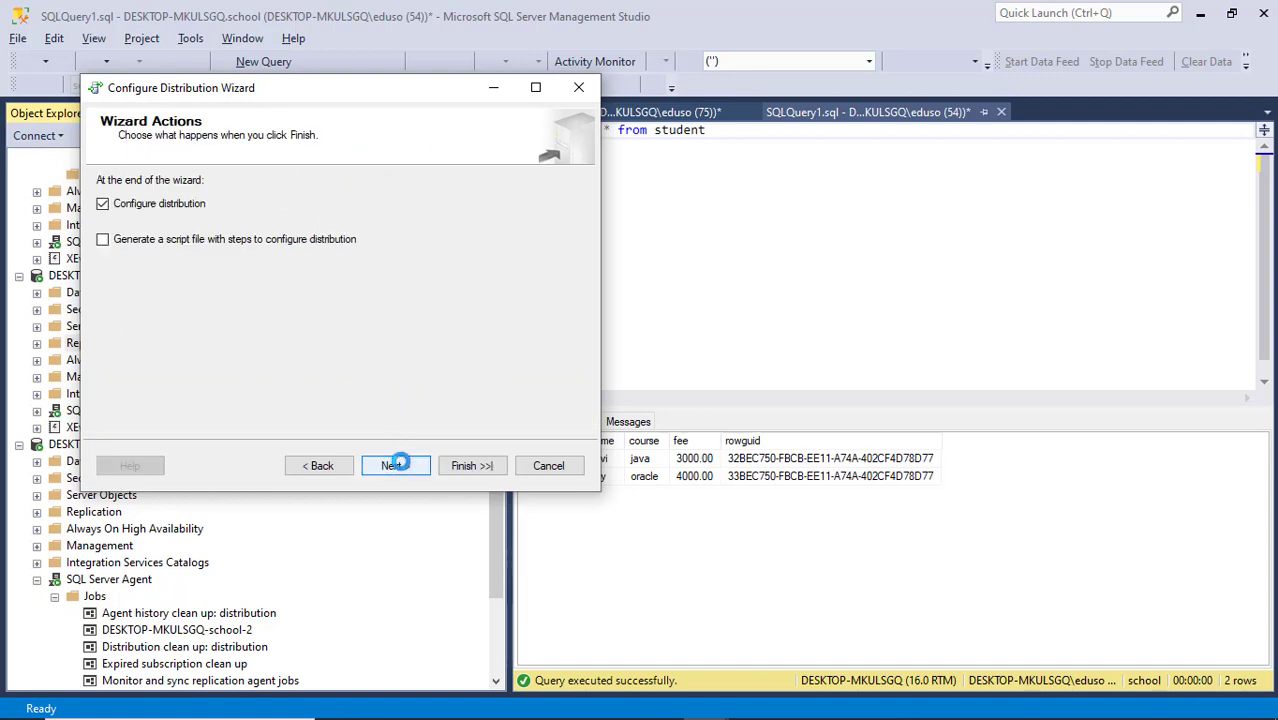
left_click(398, 466)
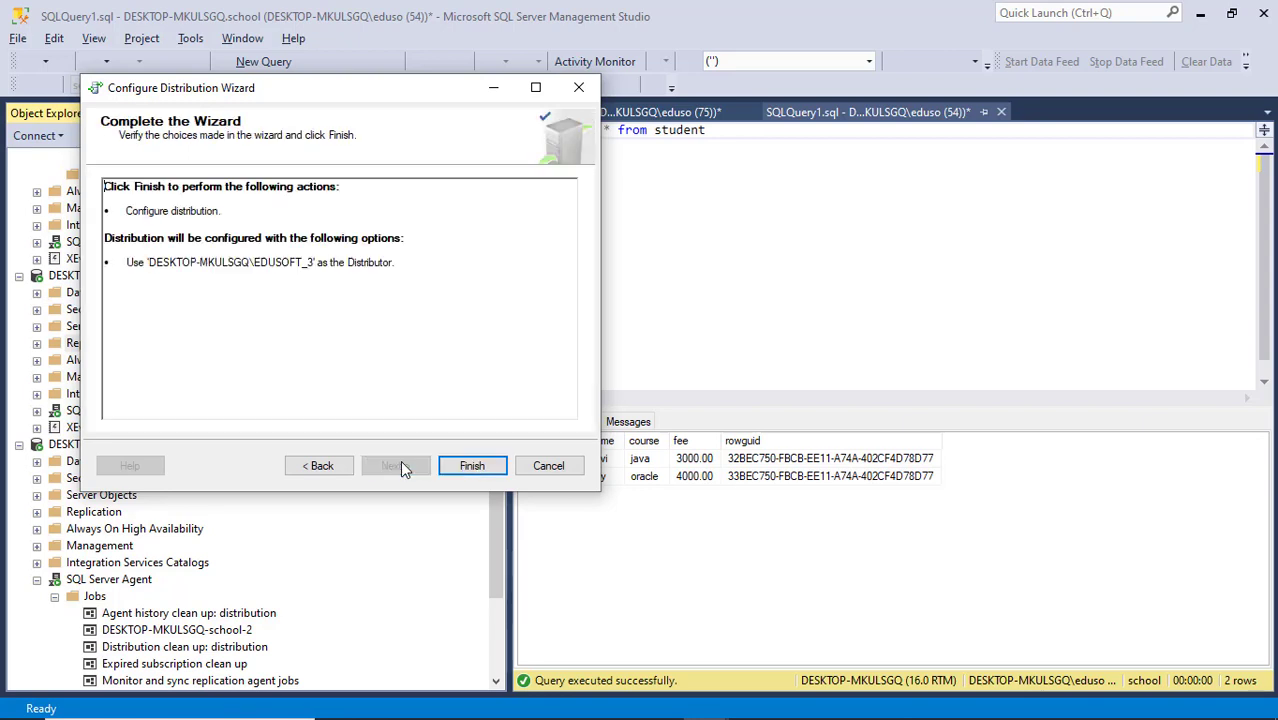
left_click(466, 465)
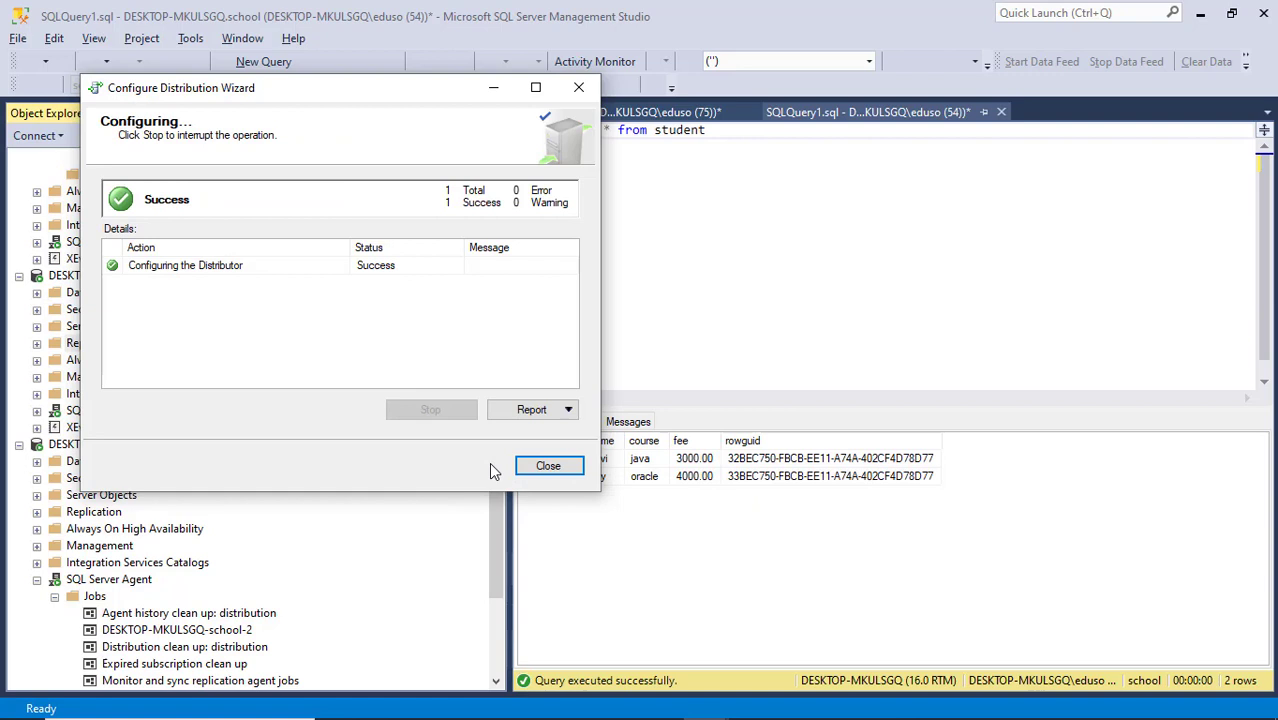
left_click(544, 466)
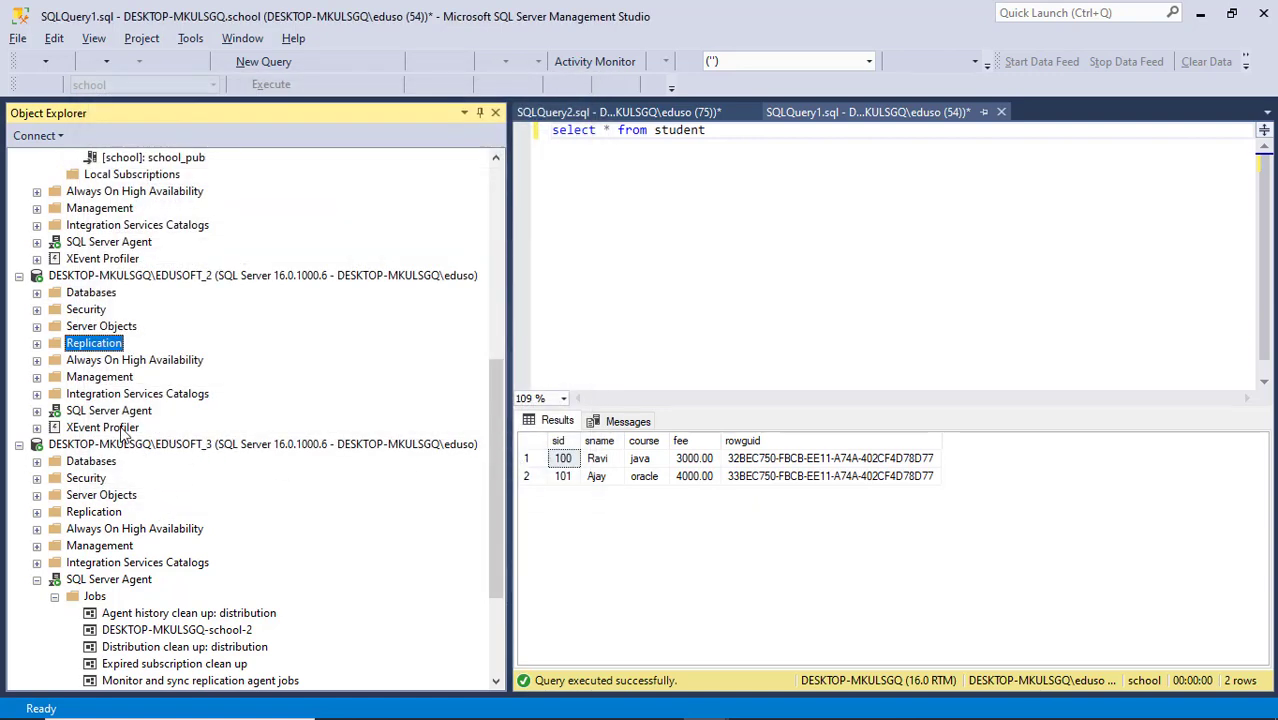
Expand EDUSOFT_2's Databases folder to confirm the school database, then return to the topology wizard.
left_click(37, 293)
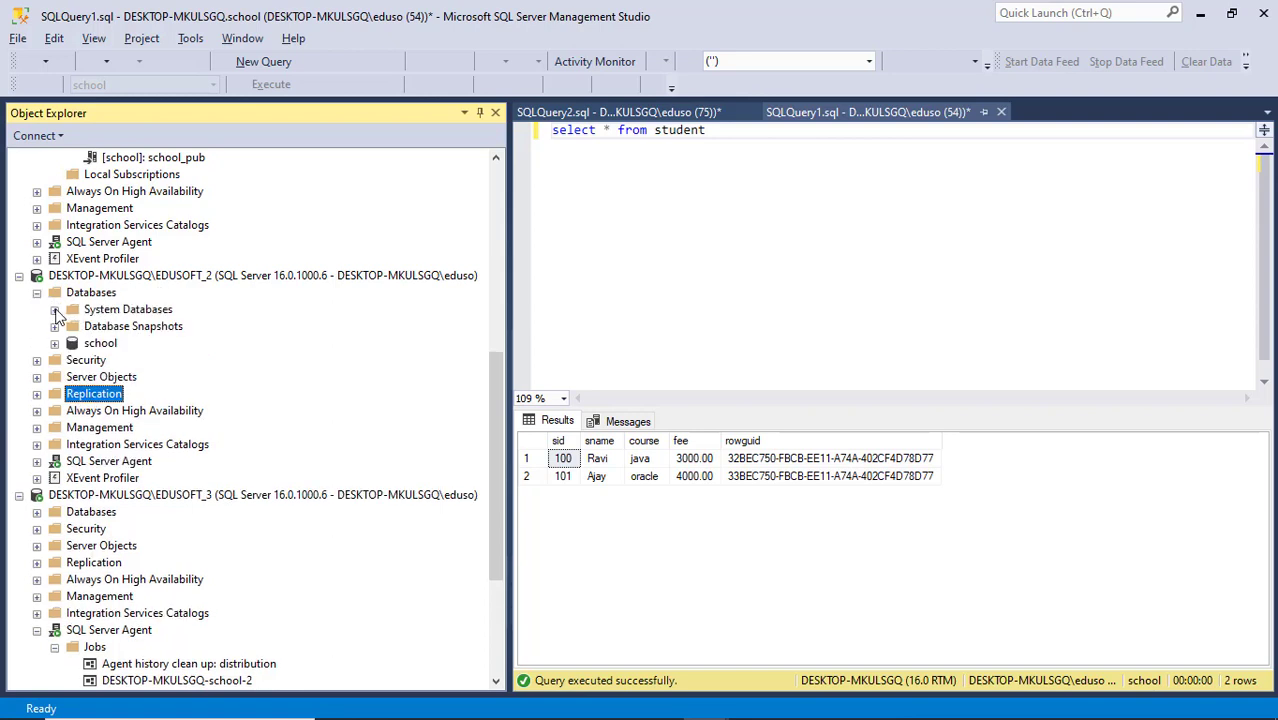
left_click(55, 310)
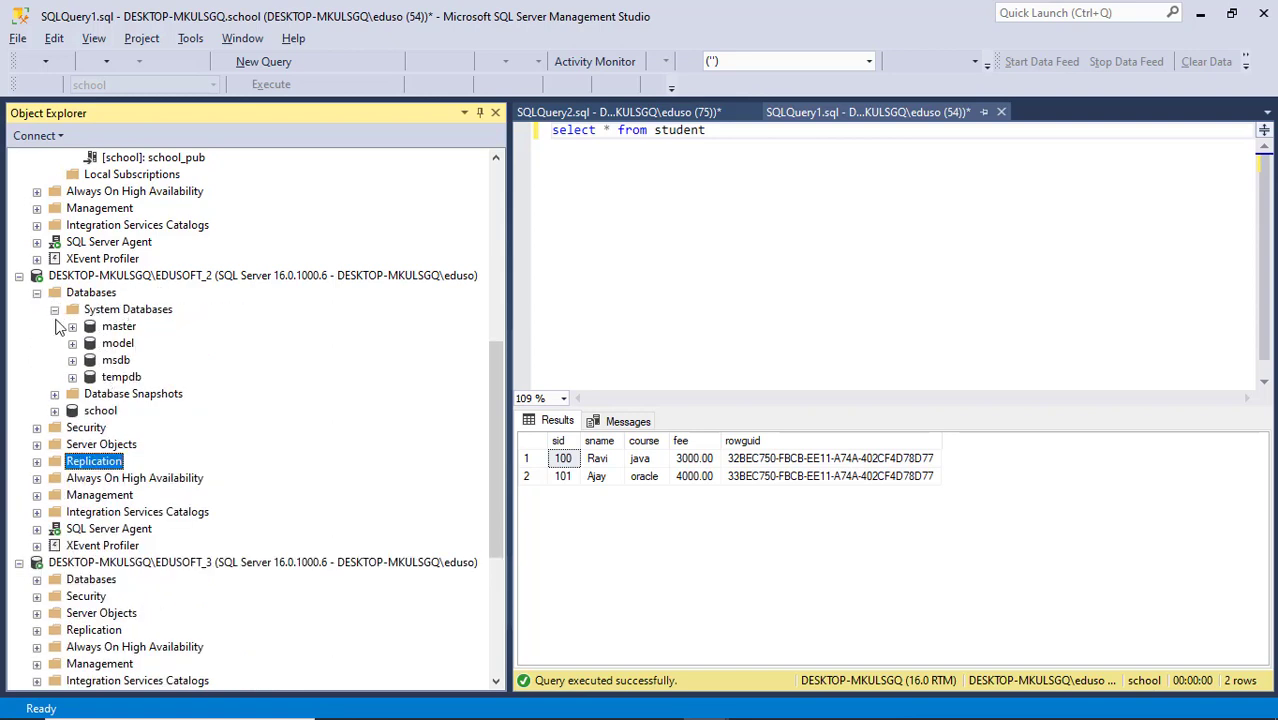
left_click(55, 310)
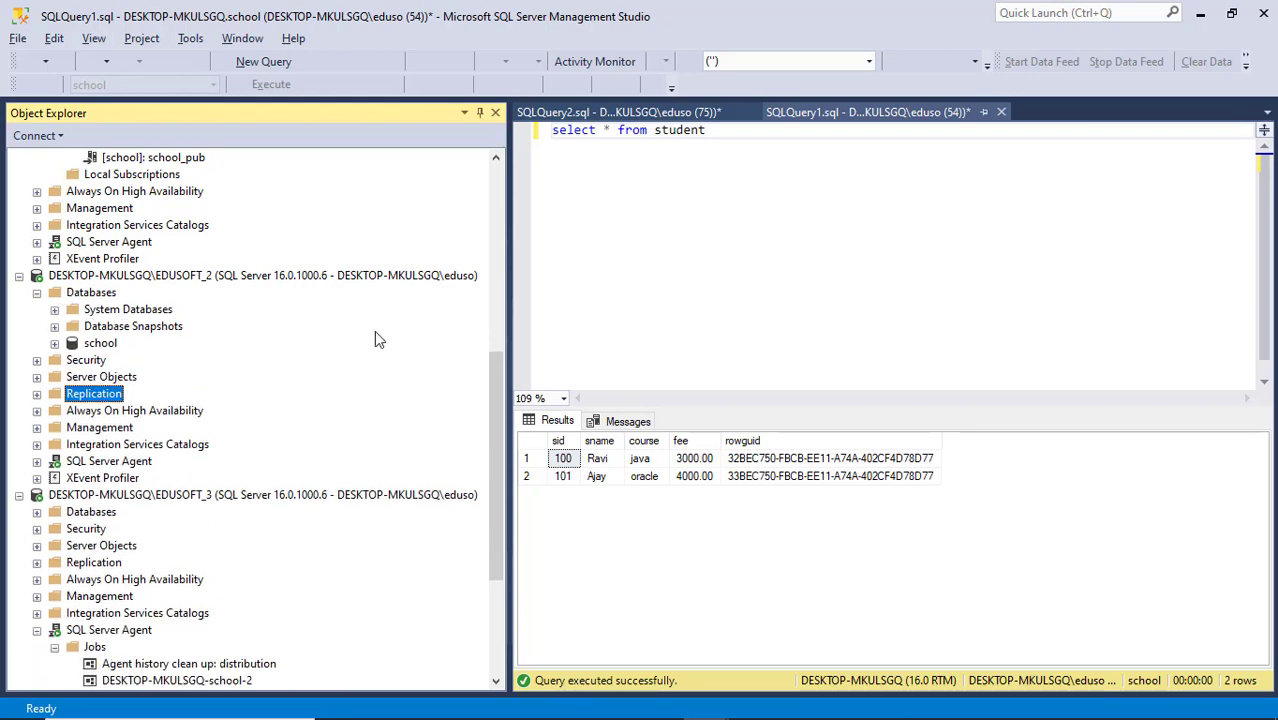
key("alt+Tab")
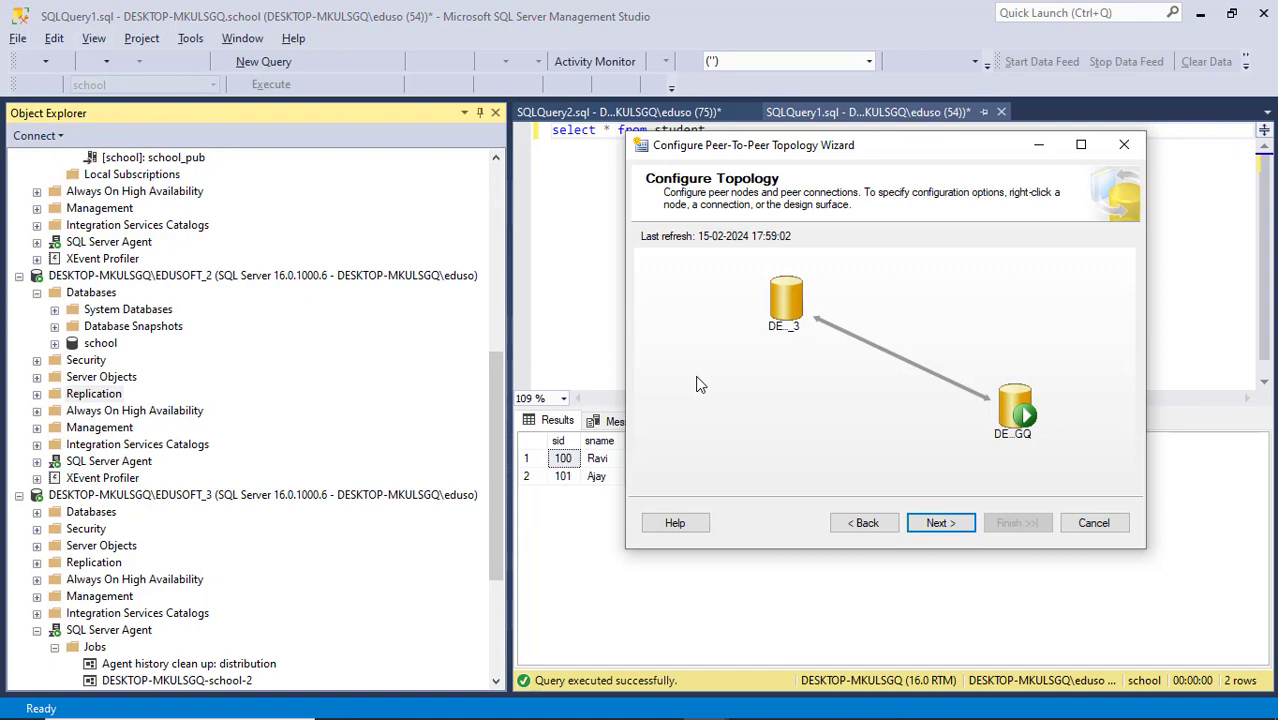
Add EDUSOFT_2's school database as a third peer with originator ID 102, linked to all nodes.
right_click(700, 385)
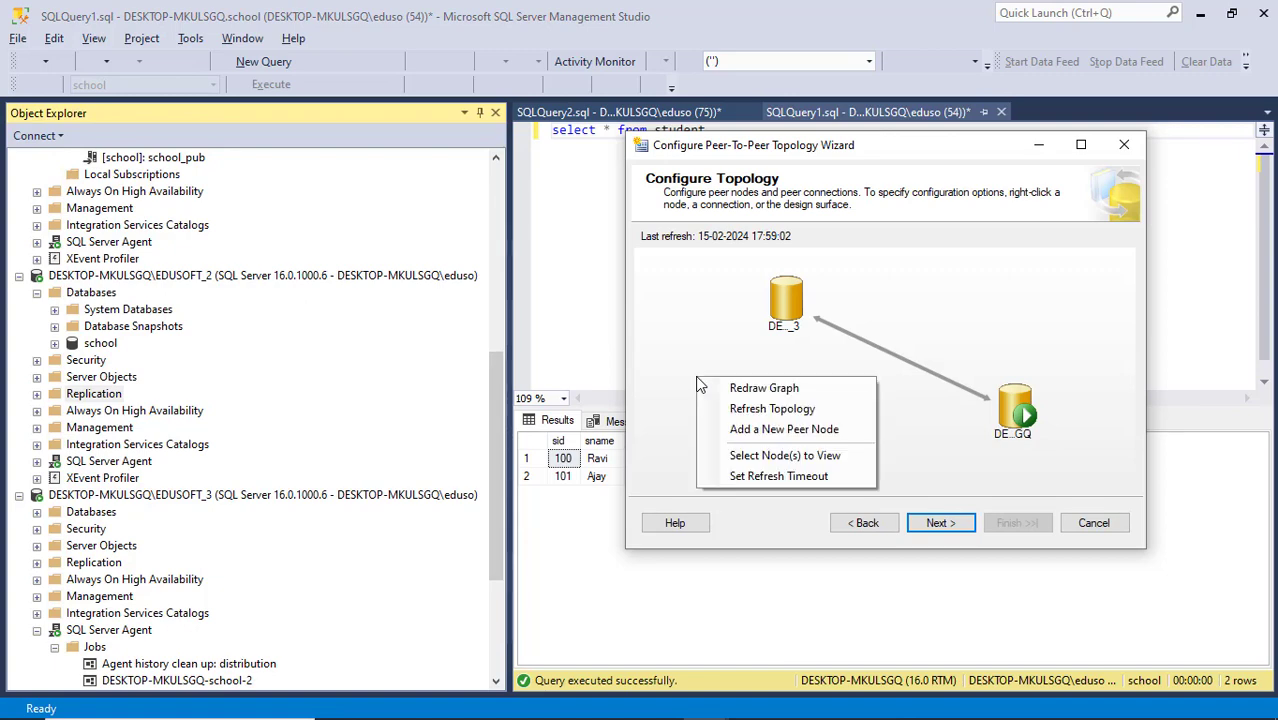
left_click(767, 432)
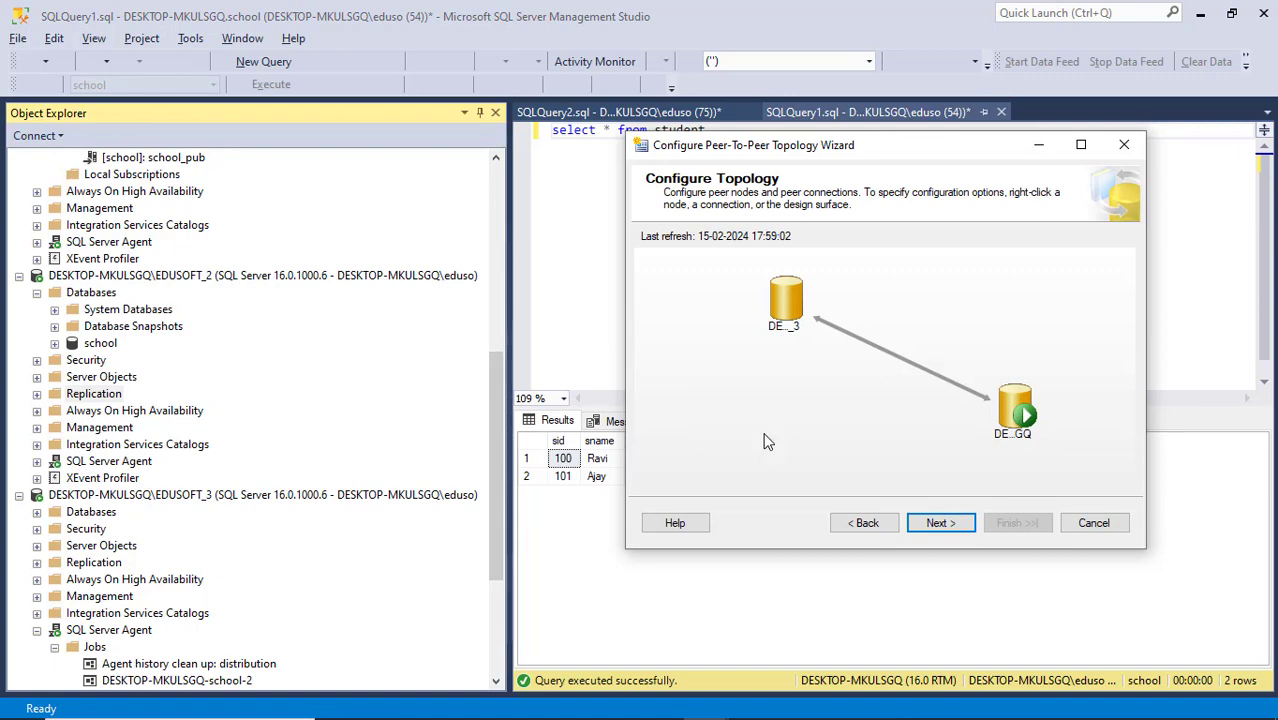
left_click(1092, 256)
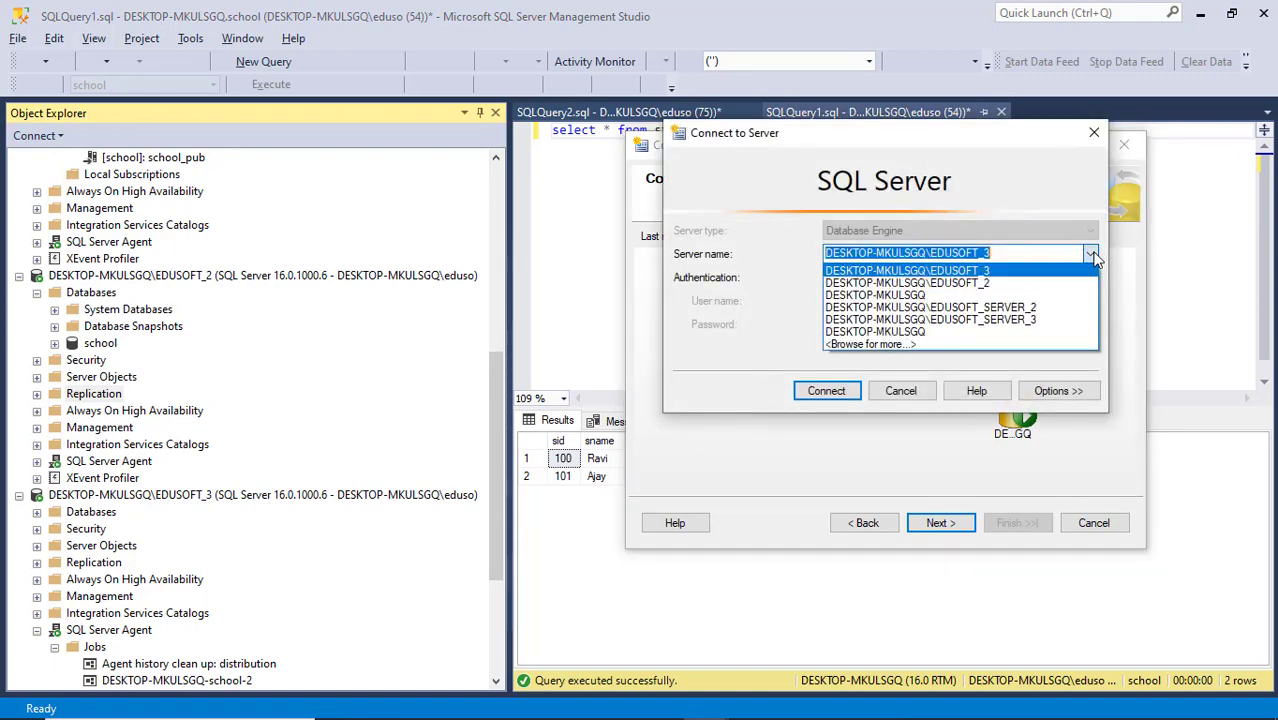
left_click(1035, 284)
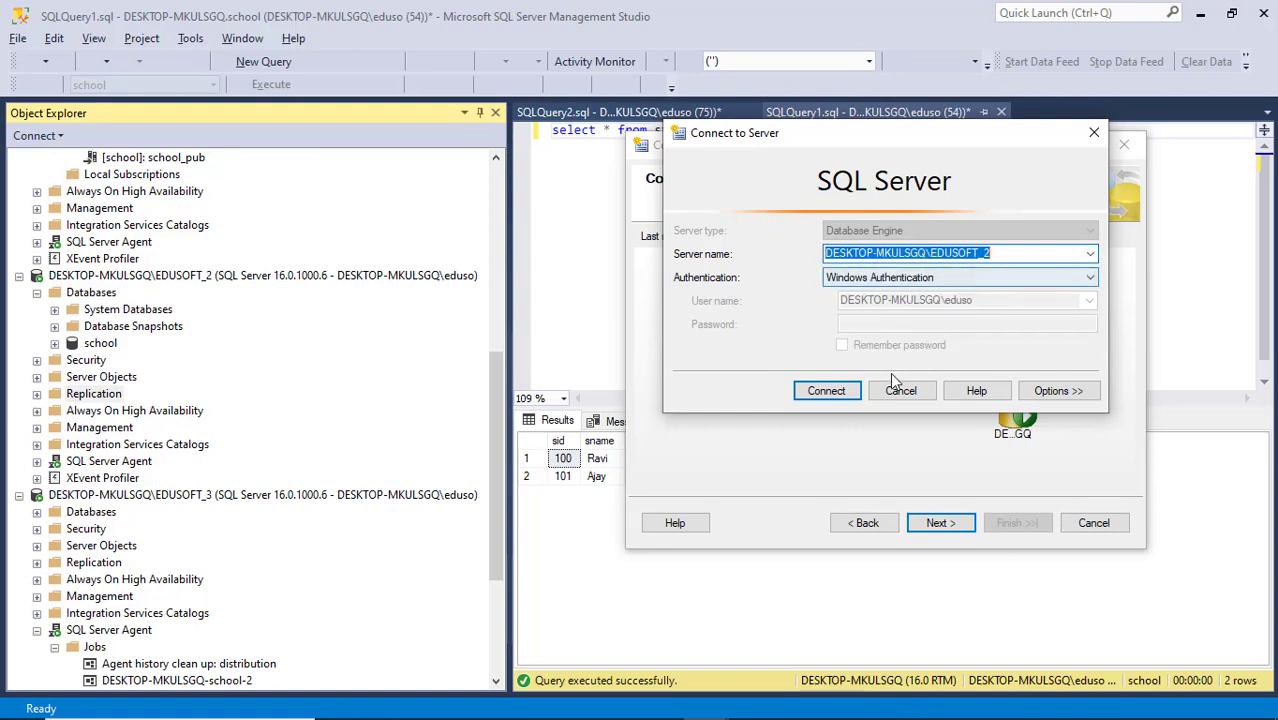
left_click(835, 390)
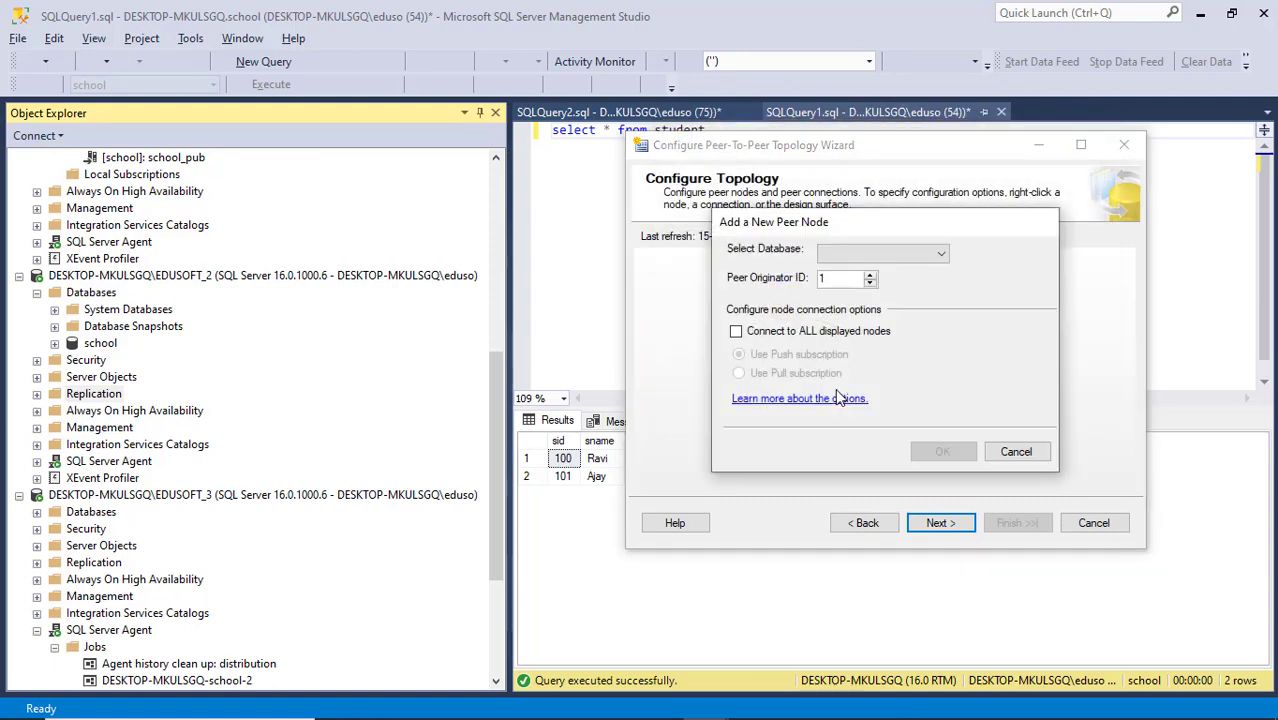
left_click(944, 254)
left_click(866, 283)
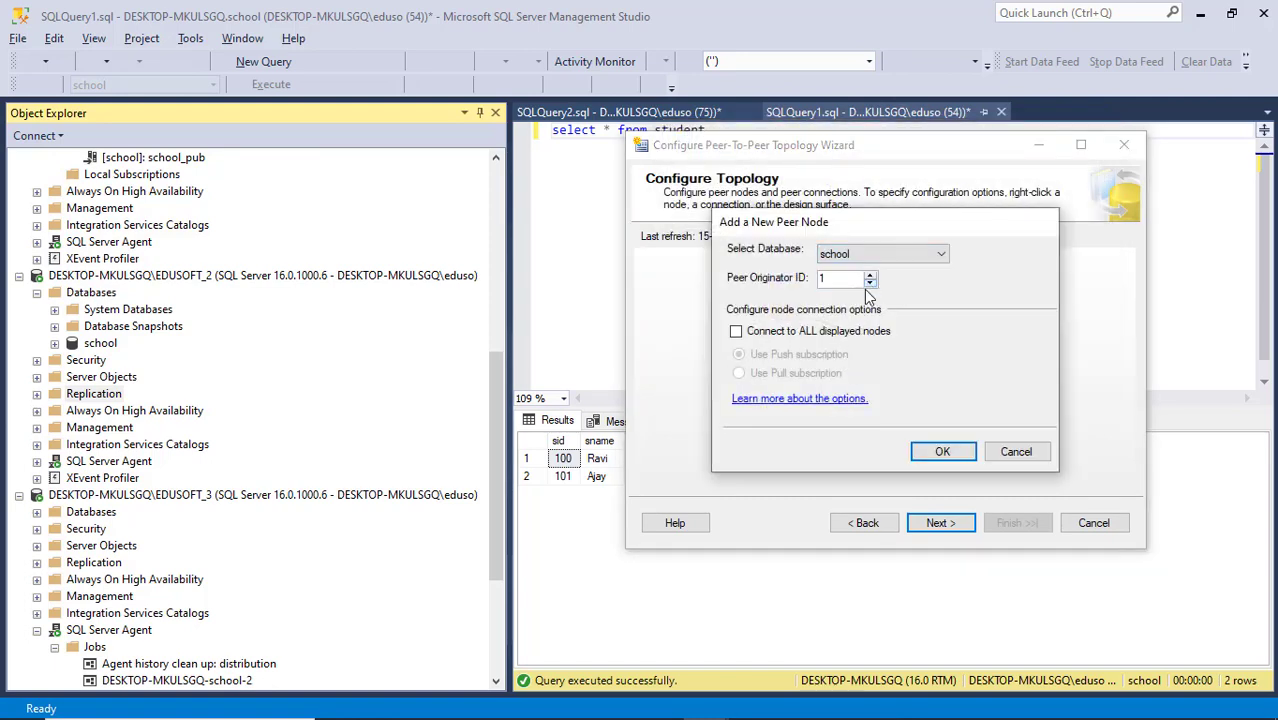
left_click(736, 331)
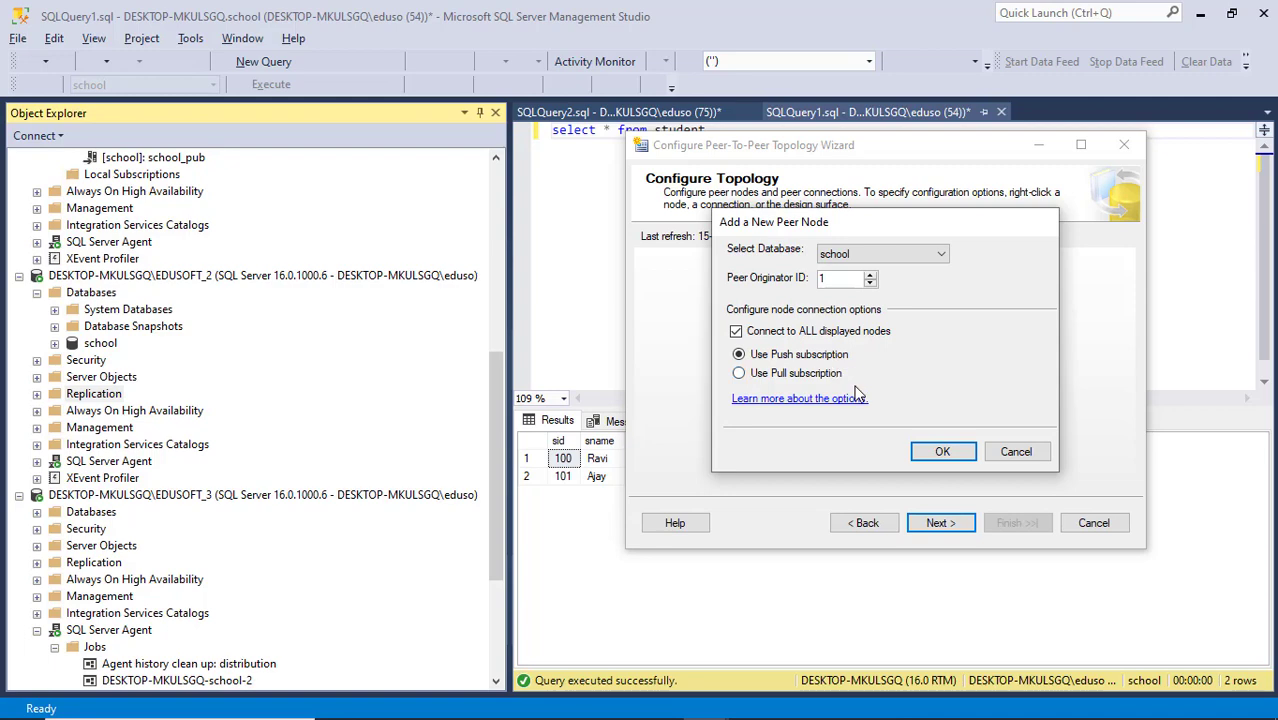
left_click(943, 452)
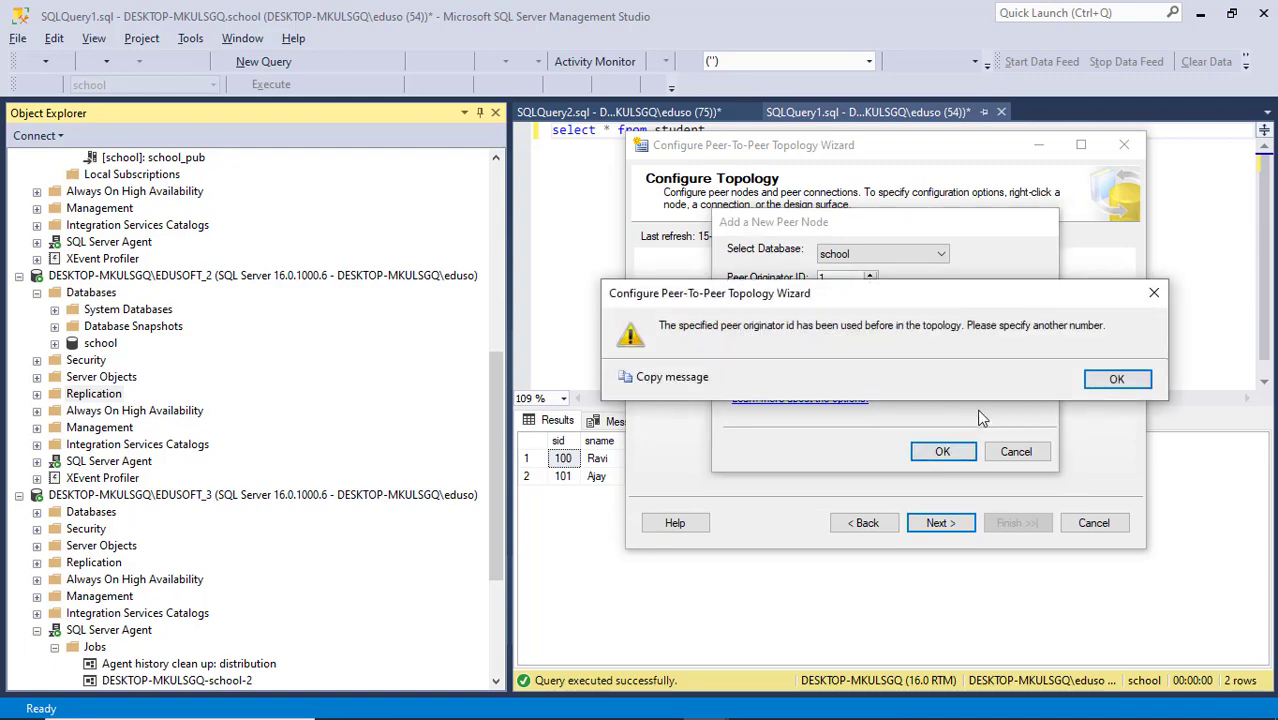
left_click(1117, 378)
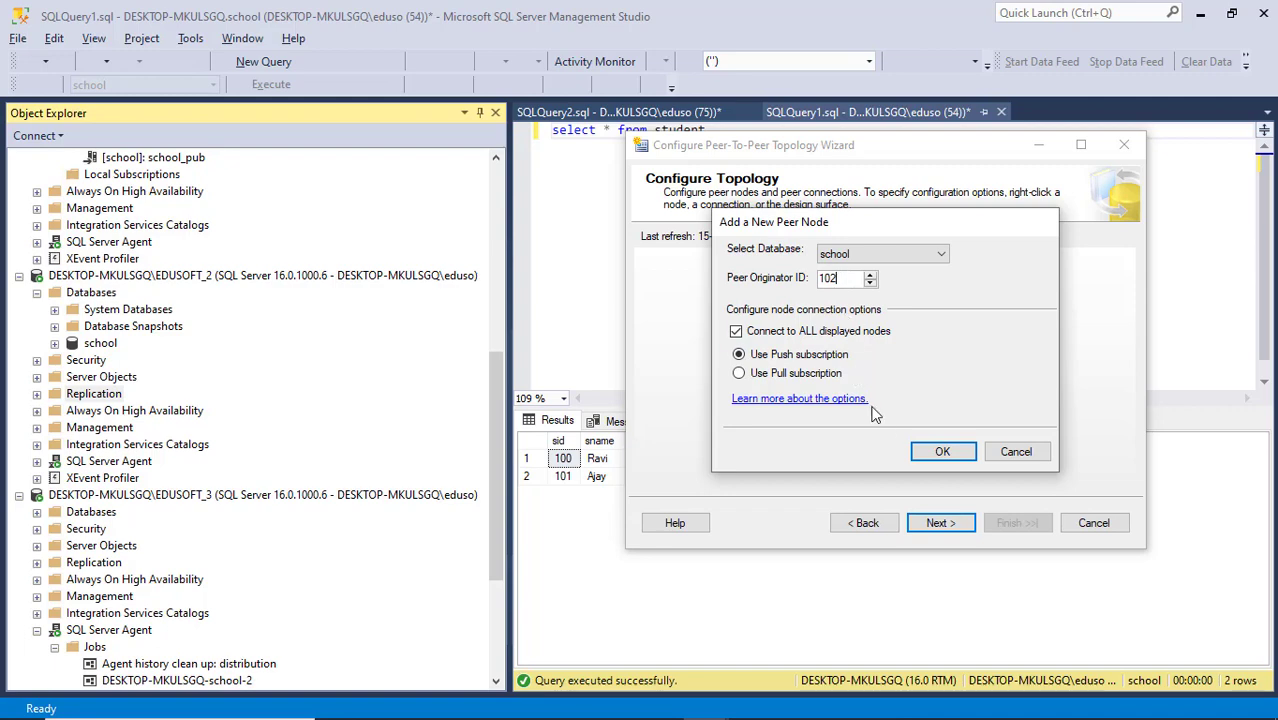
left_click(927, 450)
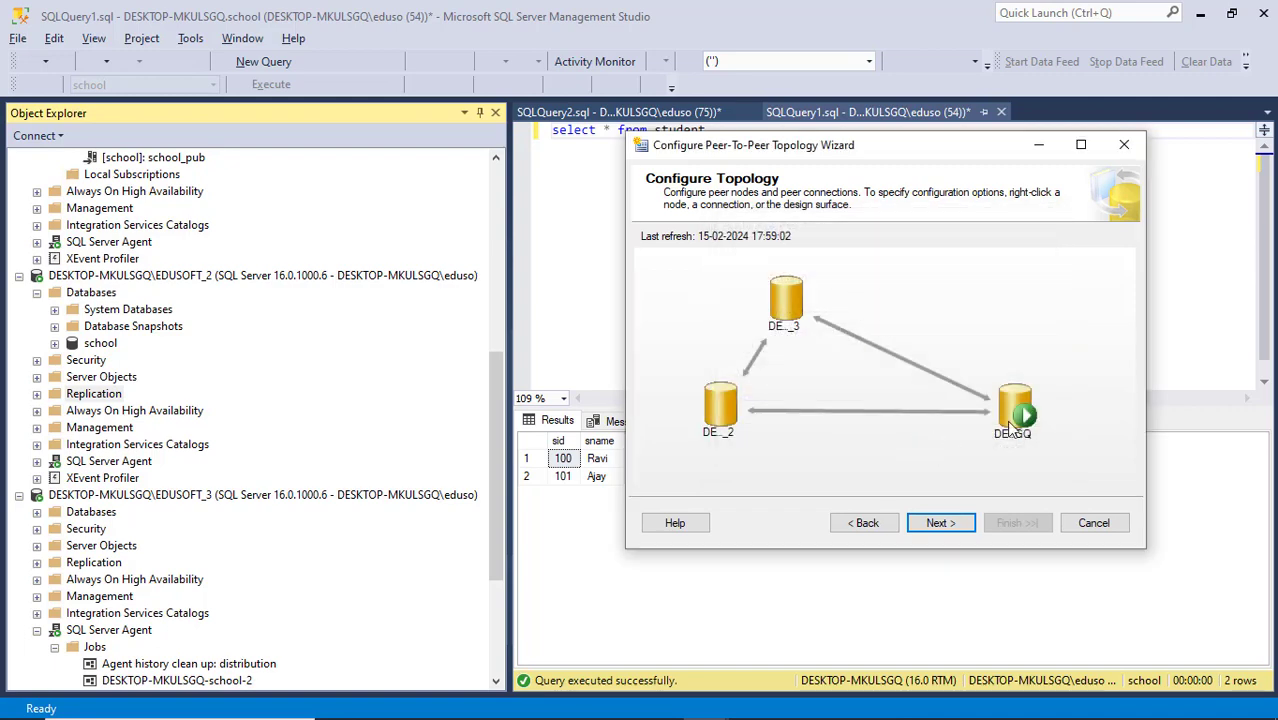
Review each peer node's details and bring up the EDUSOFT_3 node's context menu.
mouse_move(1018, 424)
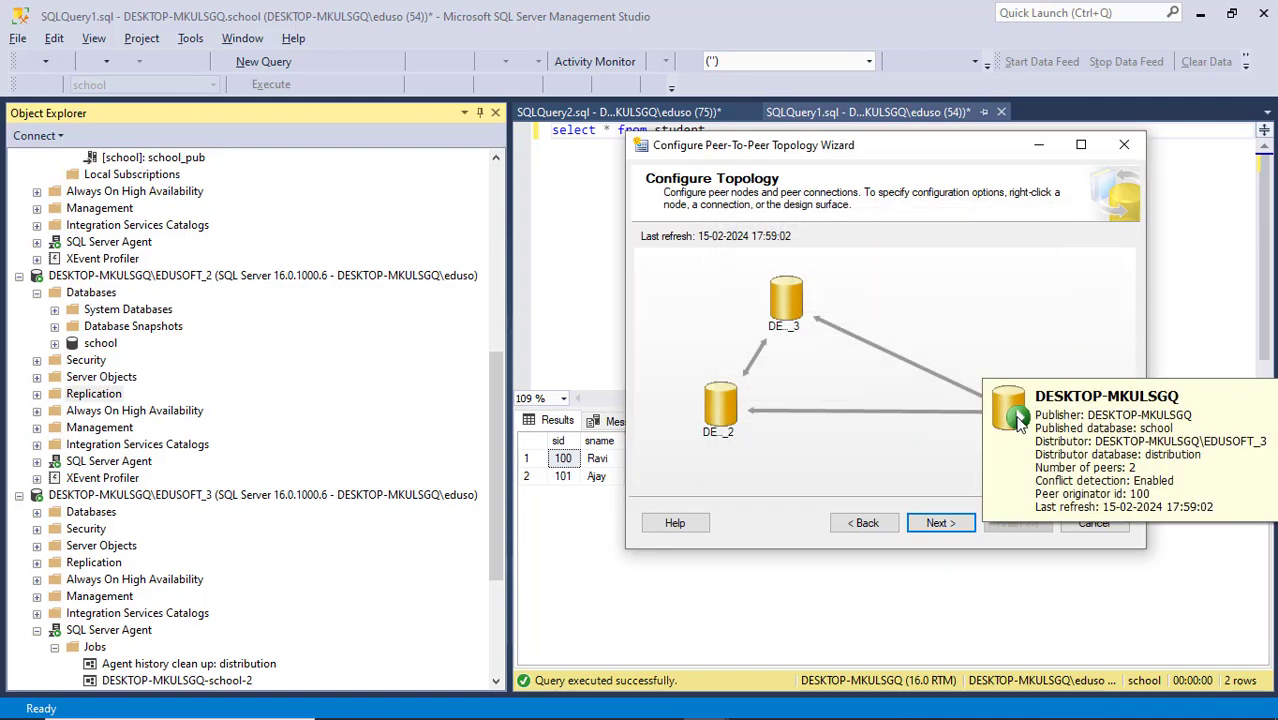
mouse_move(717, 420)
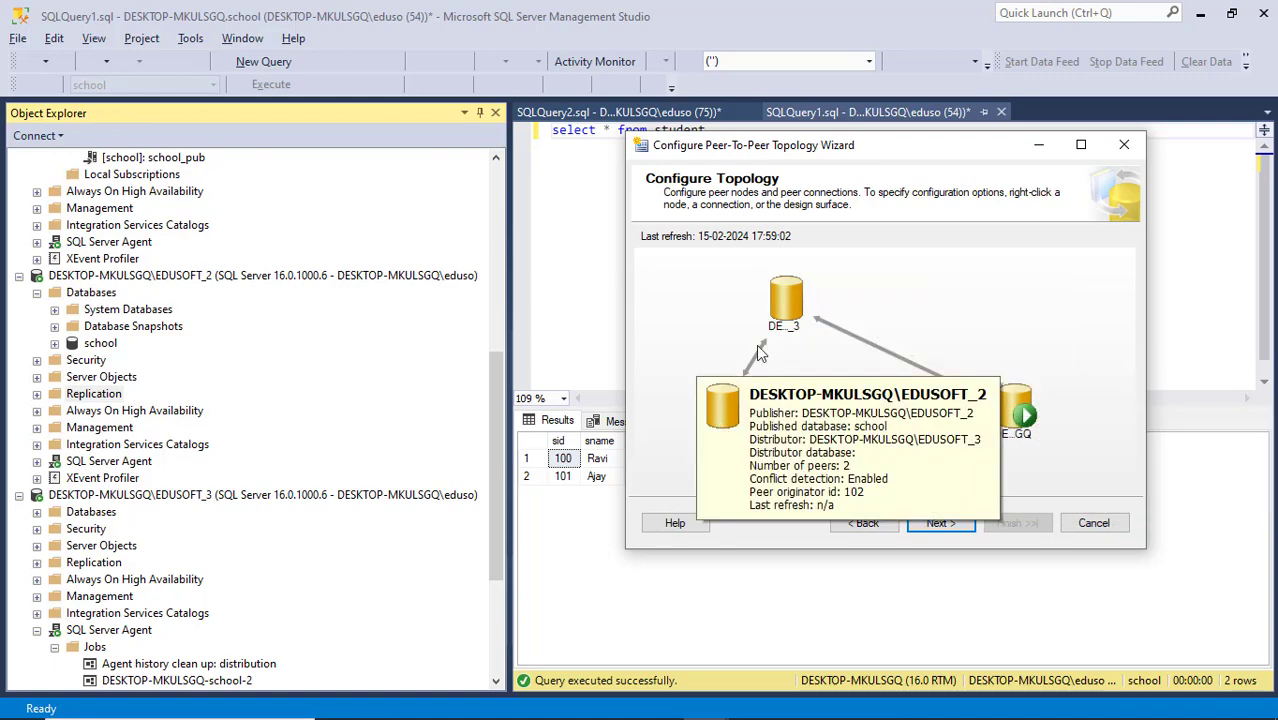
mouse_move(799, 298)
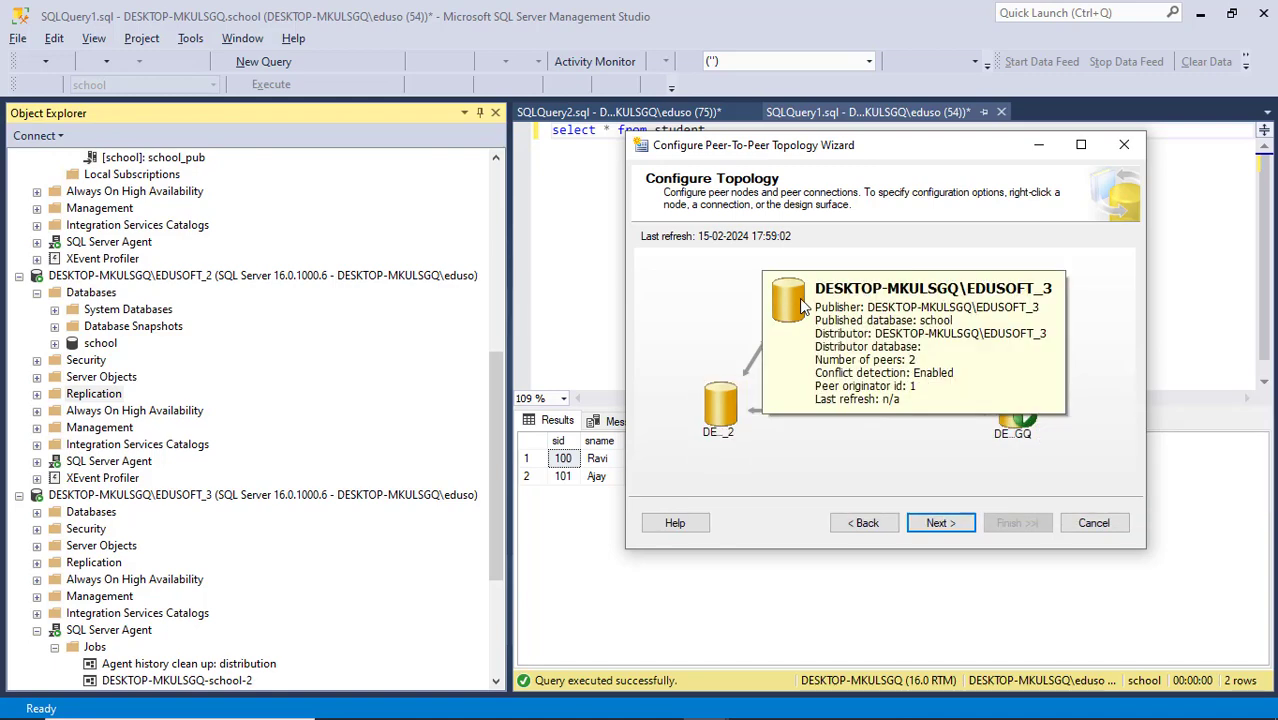
right_click(799, 298)
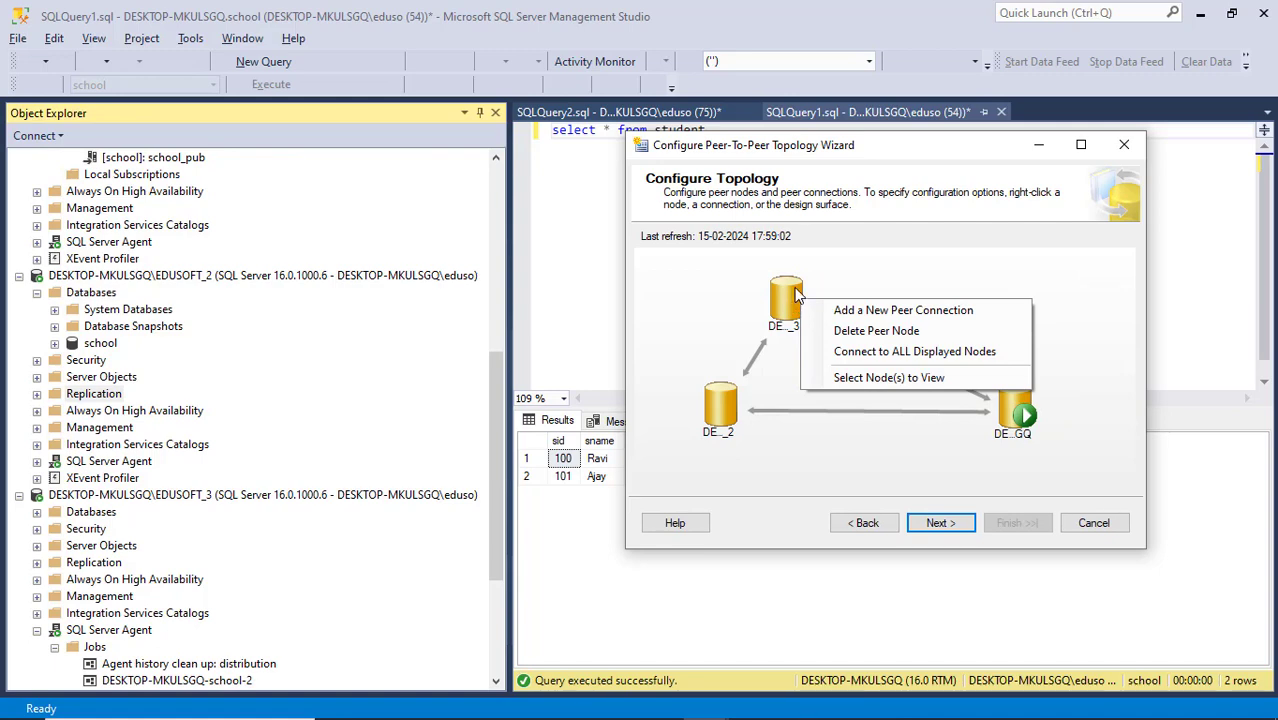
left_click(857, 337)
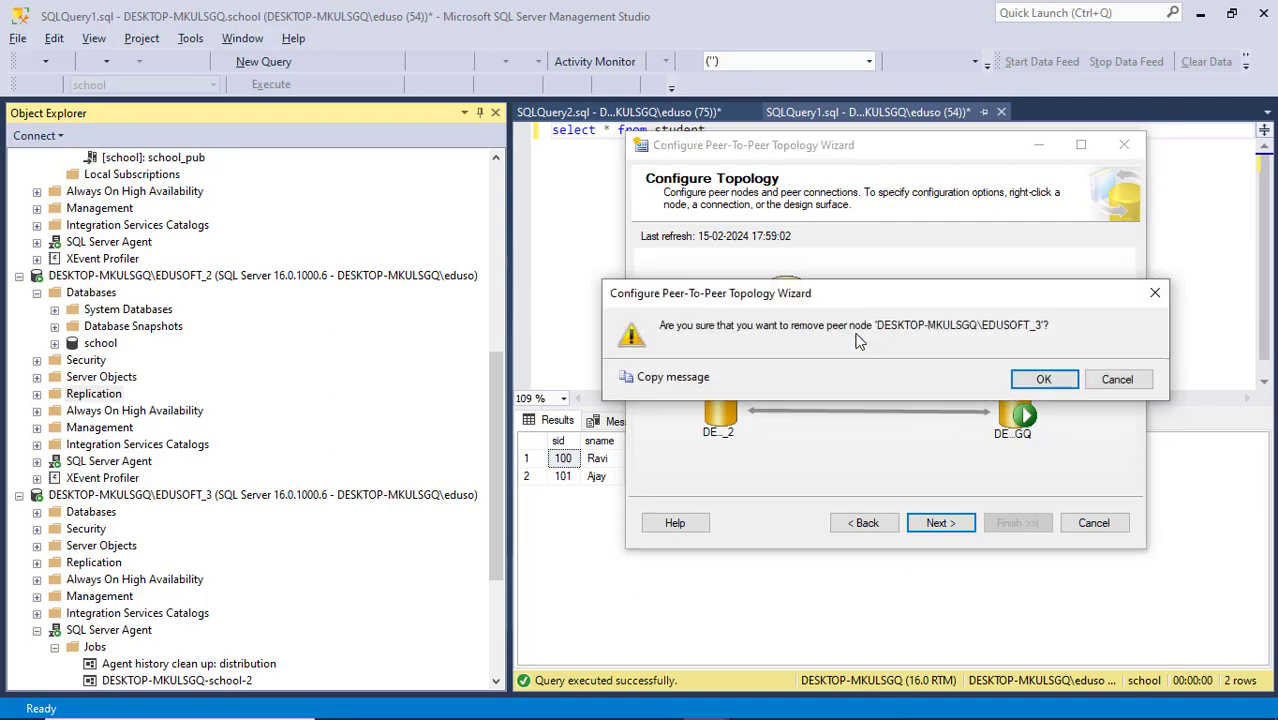
left_click(1057, 383)
mouse_move(726, 410)
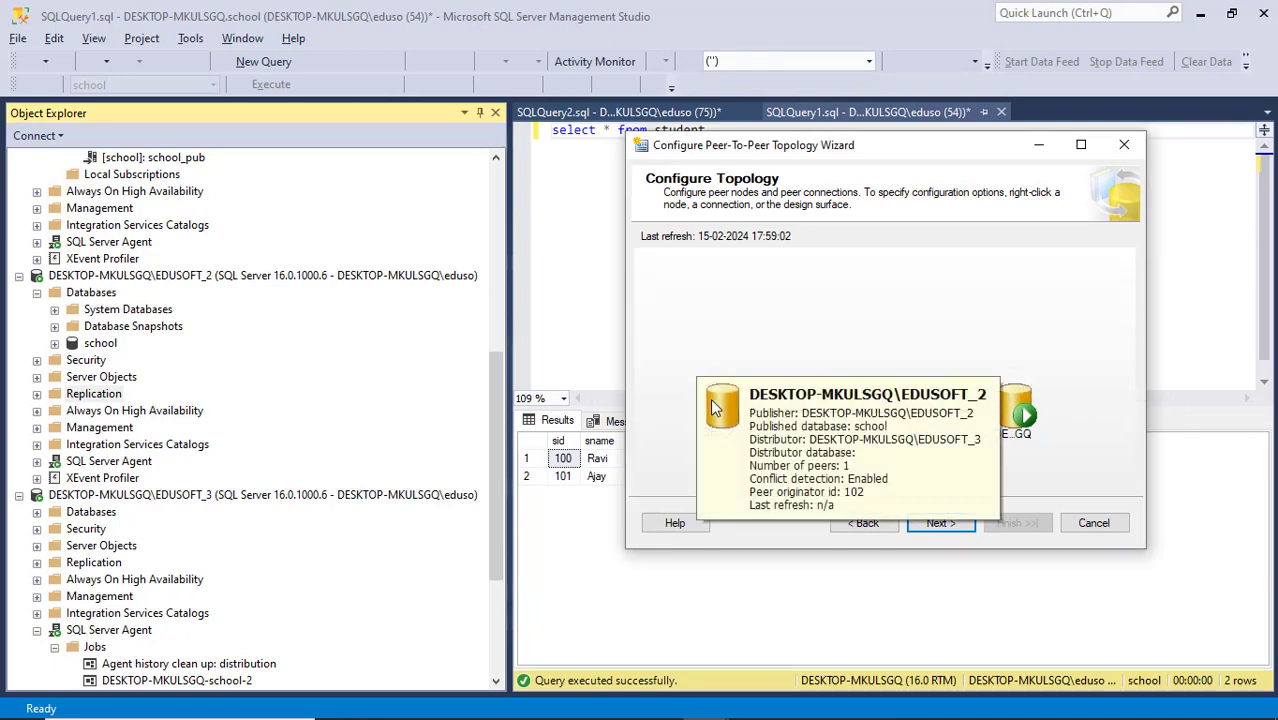
left_click_drag(726, 410, 753, 330)
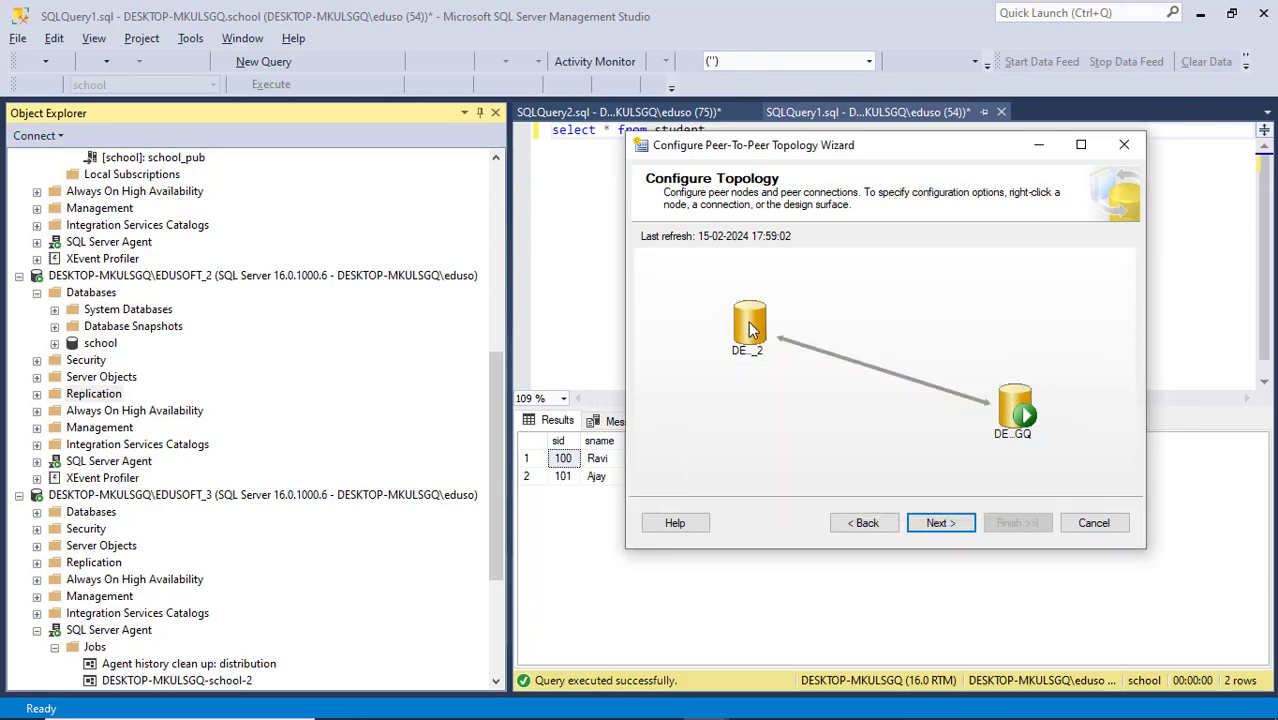
right_click(753, 322)
left_click(808, 354)
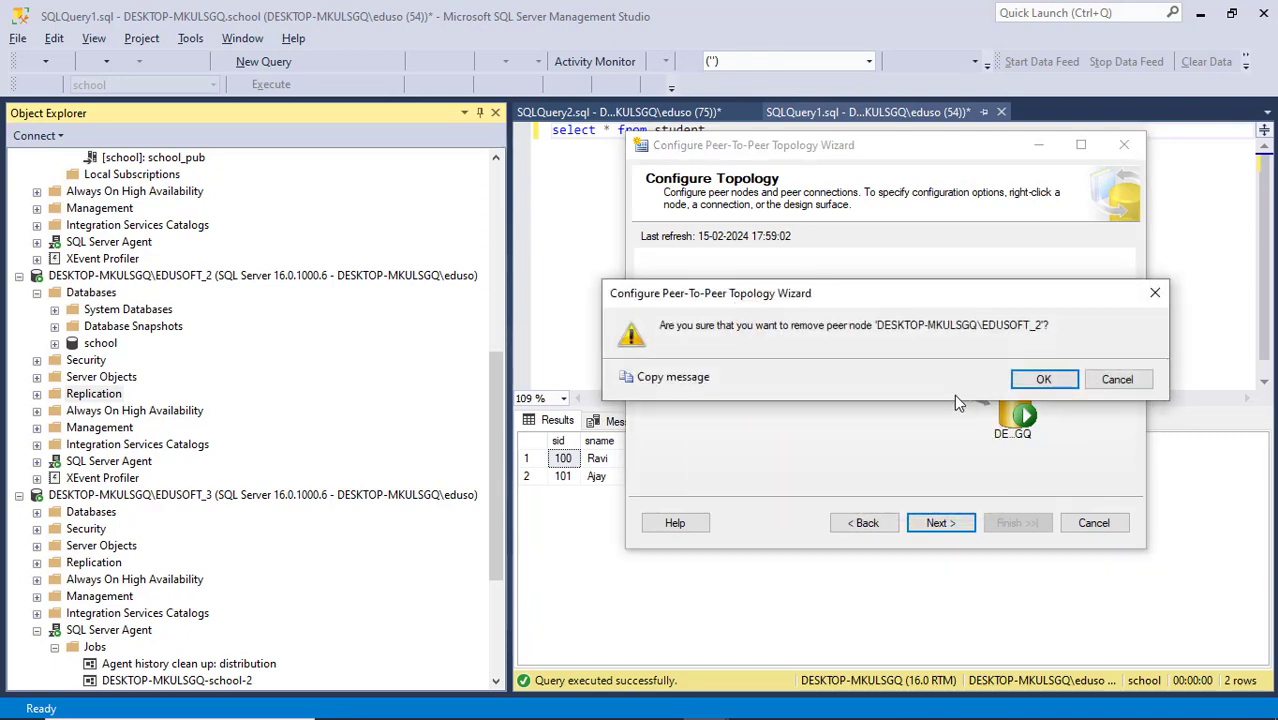
left_click(1038, 380)
left_click_drag(1018, 404, 855, 321)
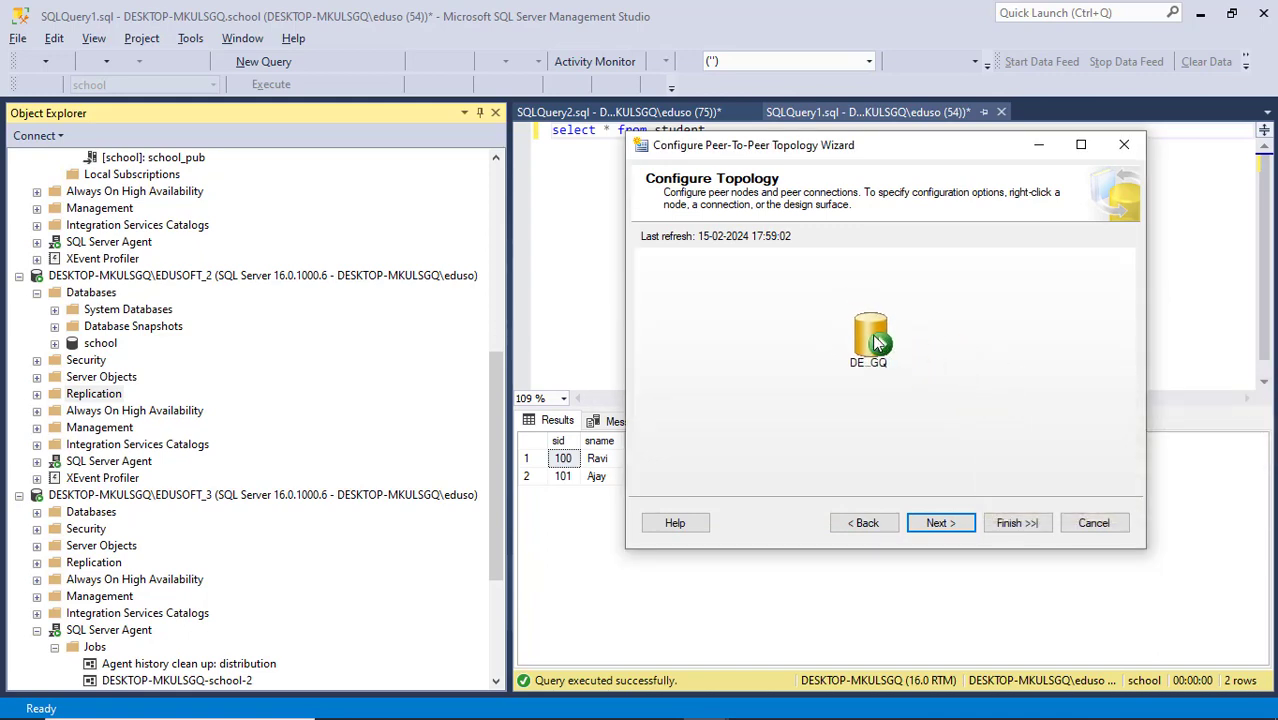
right_click(876, 343)
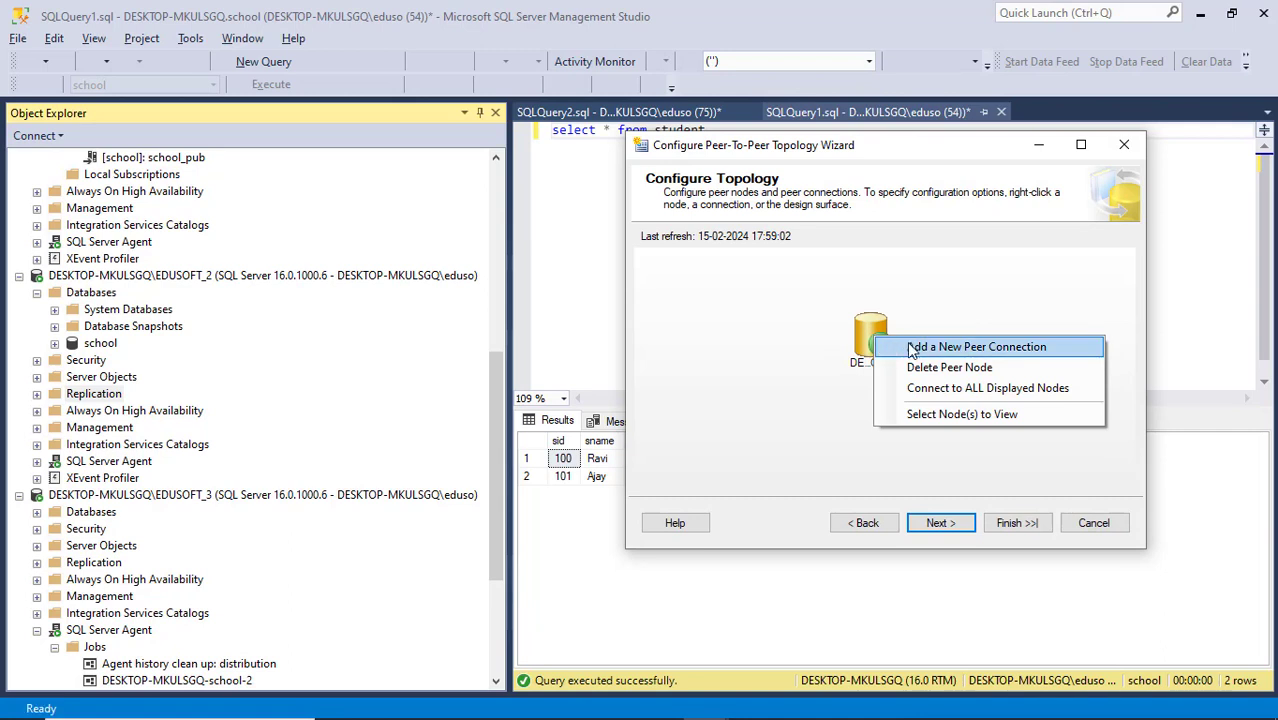
left_click(965, 350)
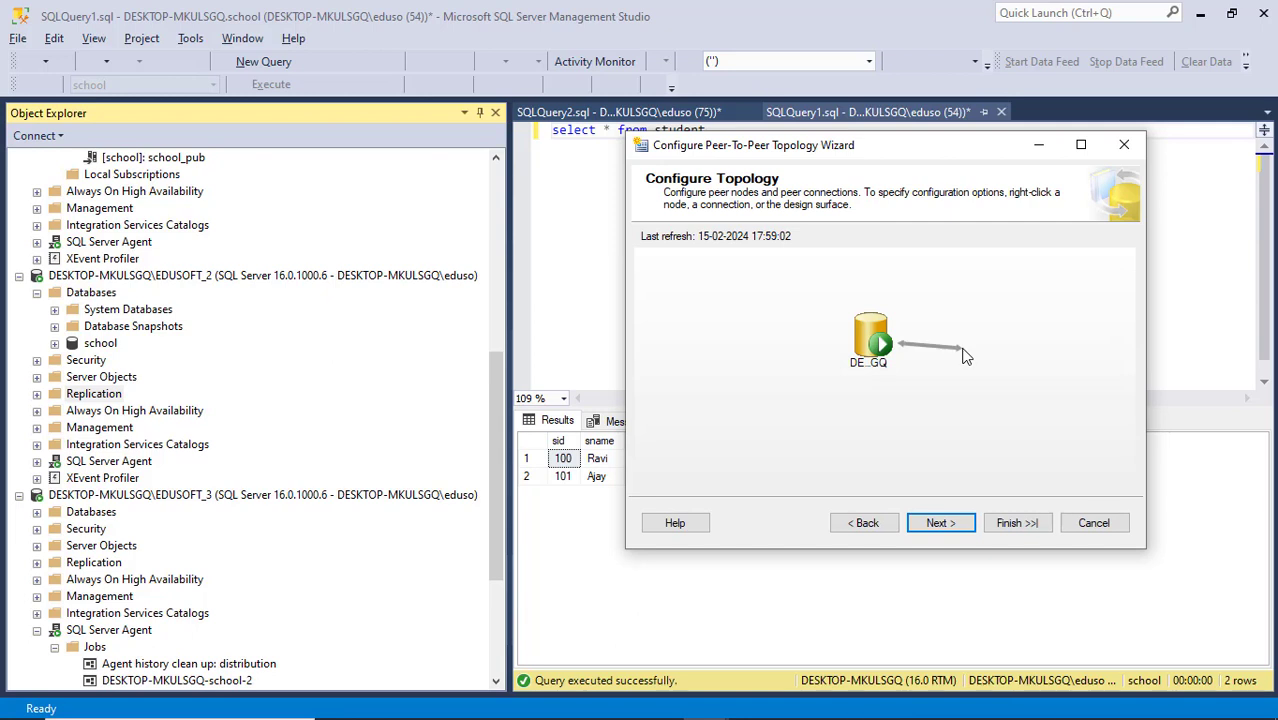
left_click(981, 414)
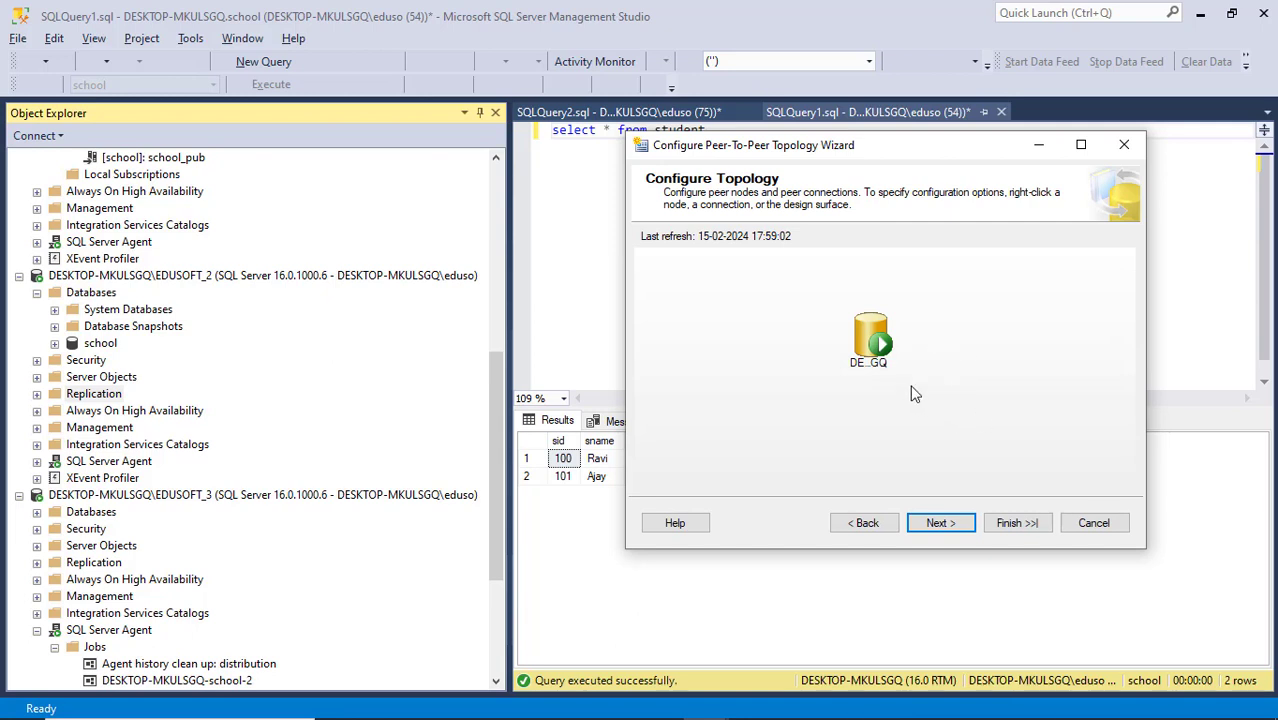
right_click(875, 345)
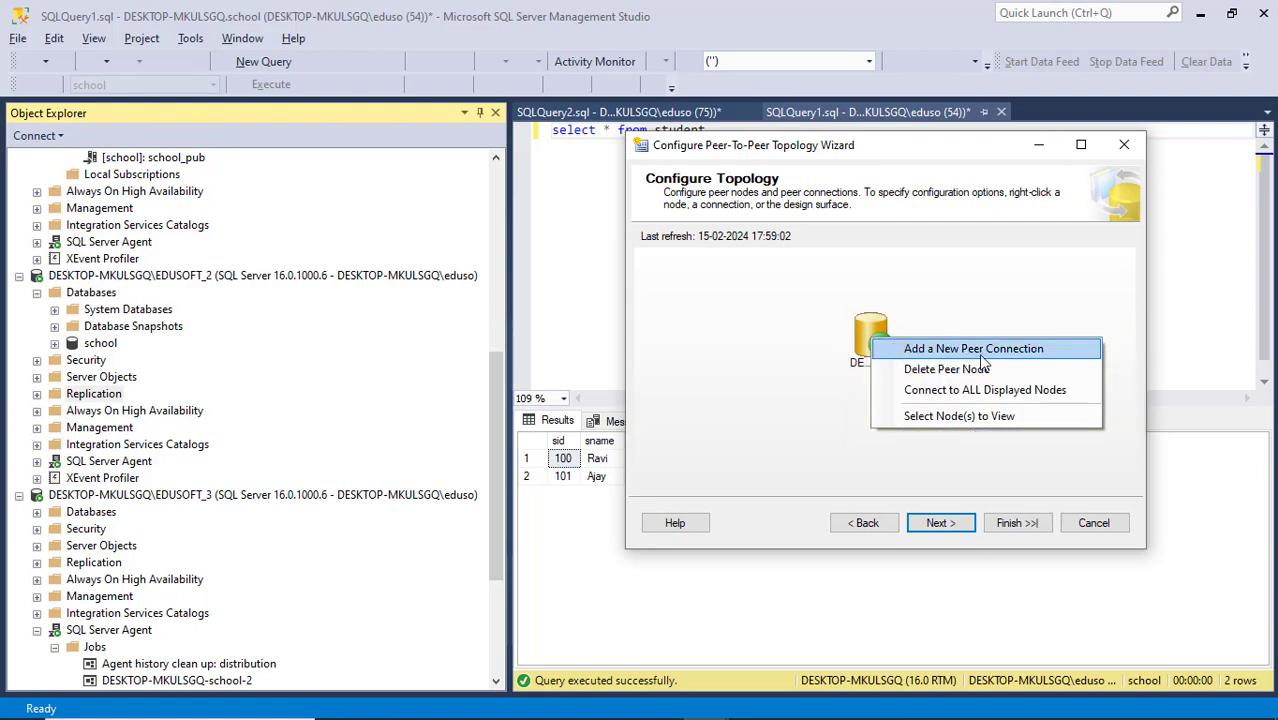
left_click(835, 418)
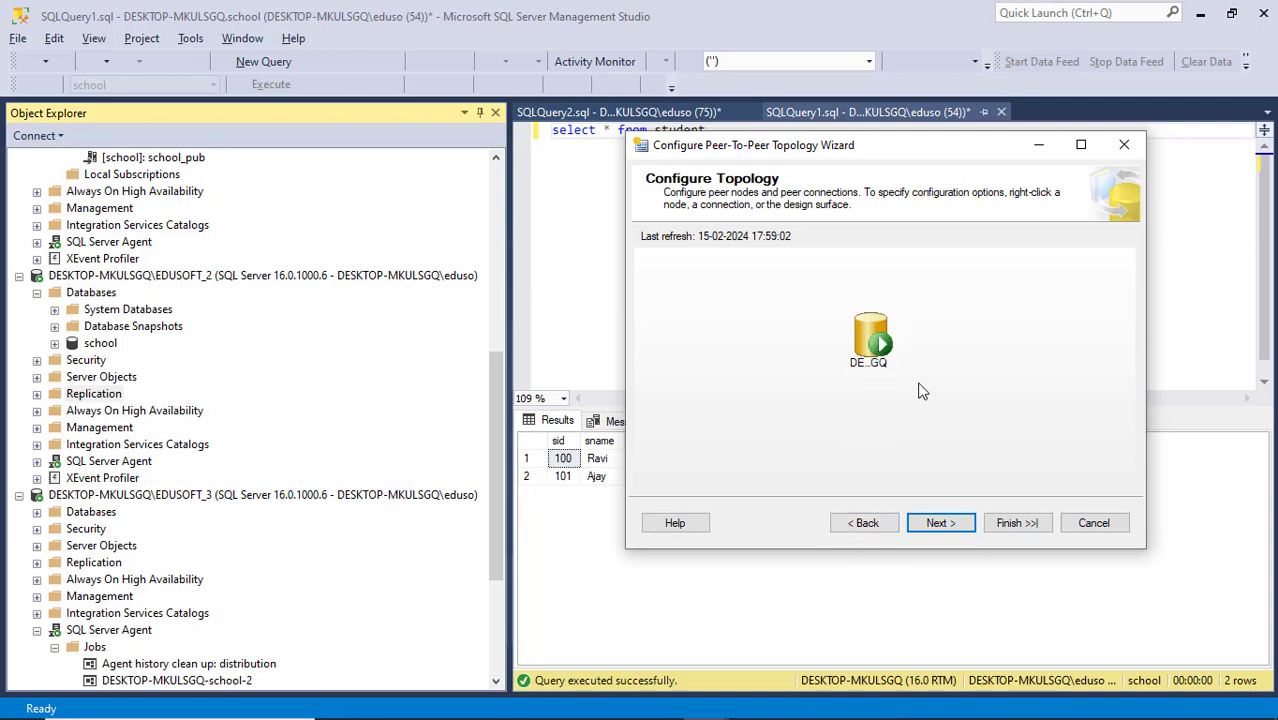
Add EDUSOFT_2's school database as a peer with originator ID 101, linked to DESKTOP-MKULSGQ.
right_click(734, 398)
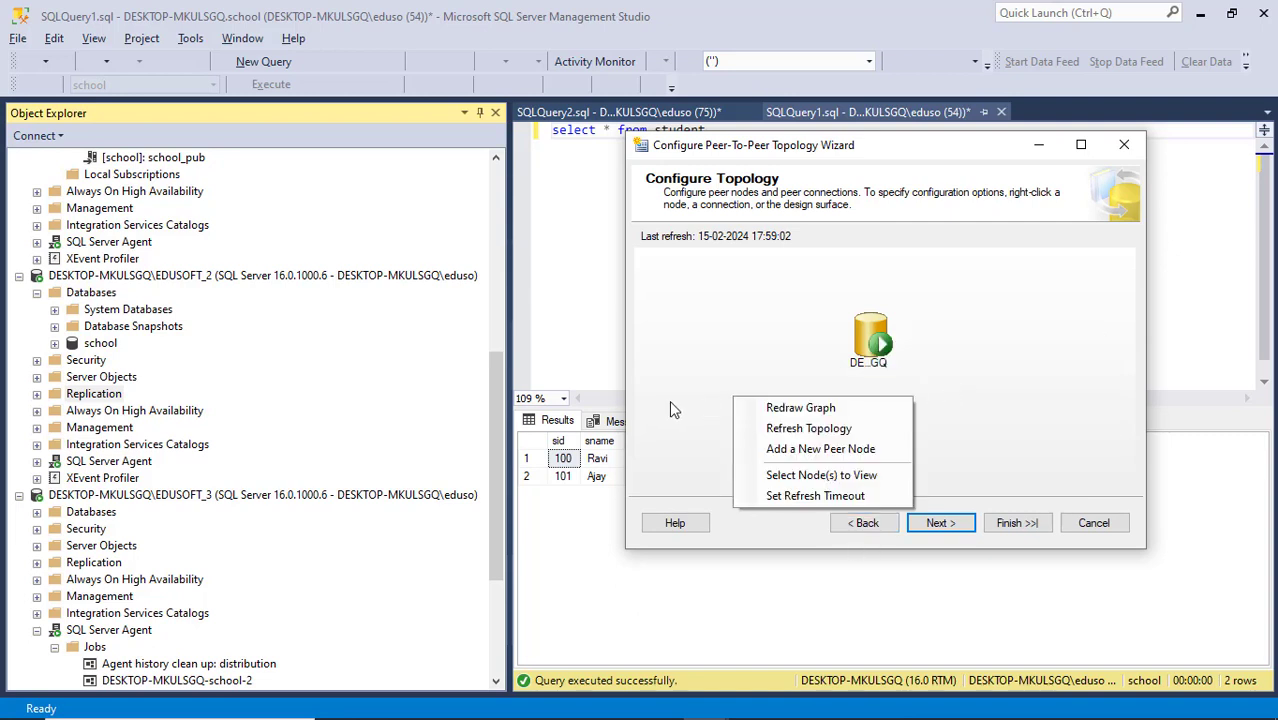
left_click(818, 451)
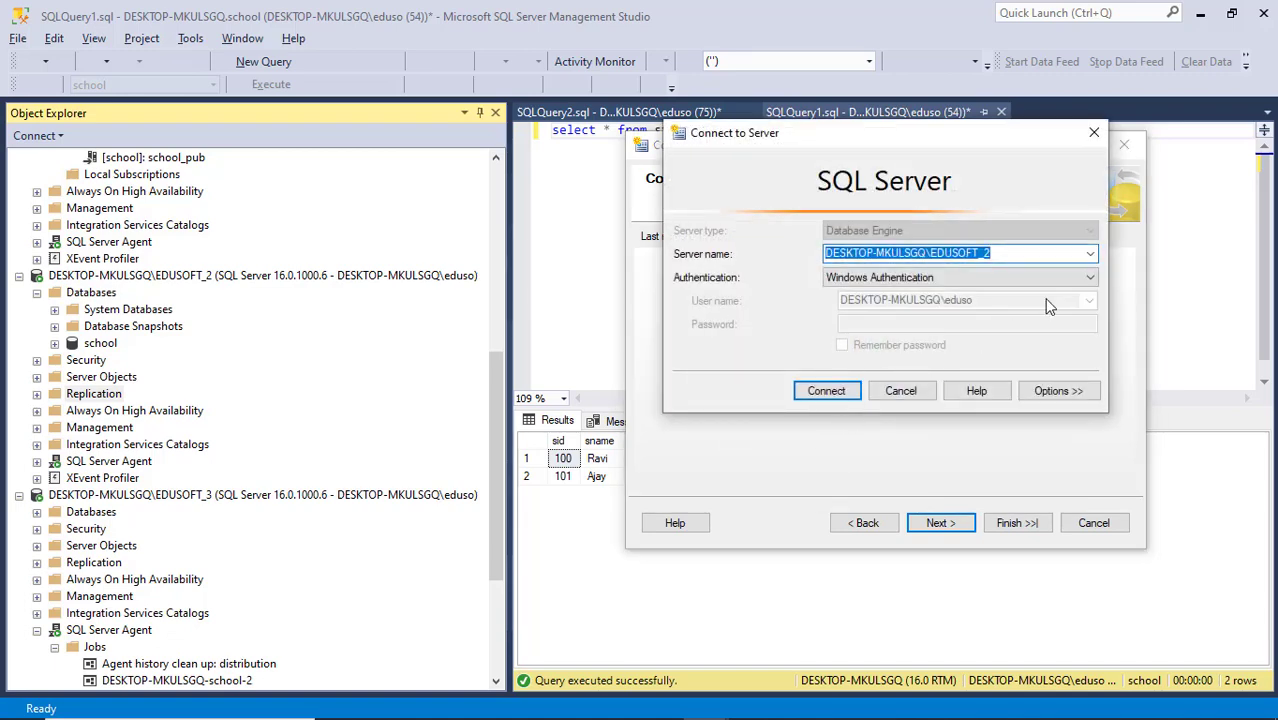
left_click(826, 391)
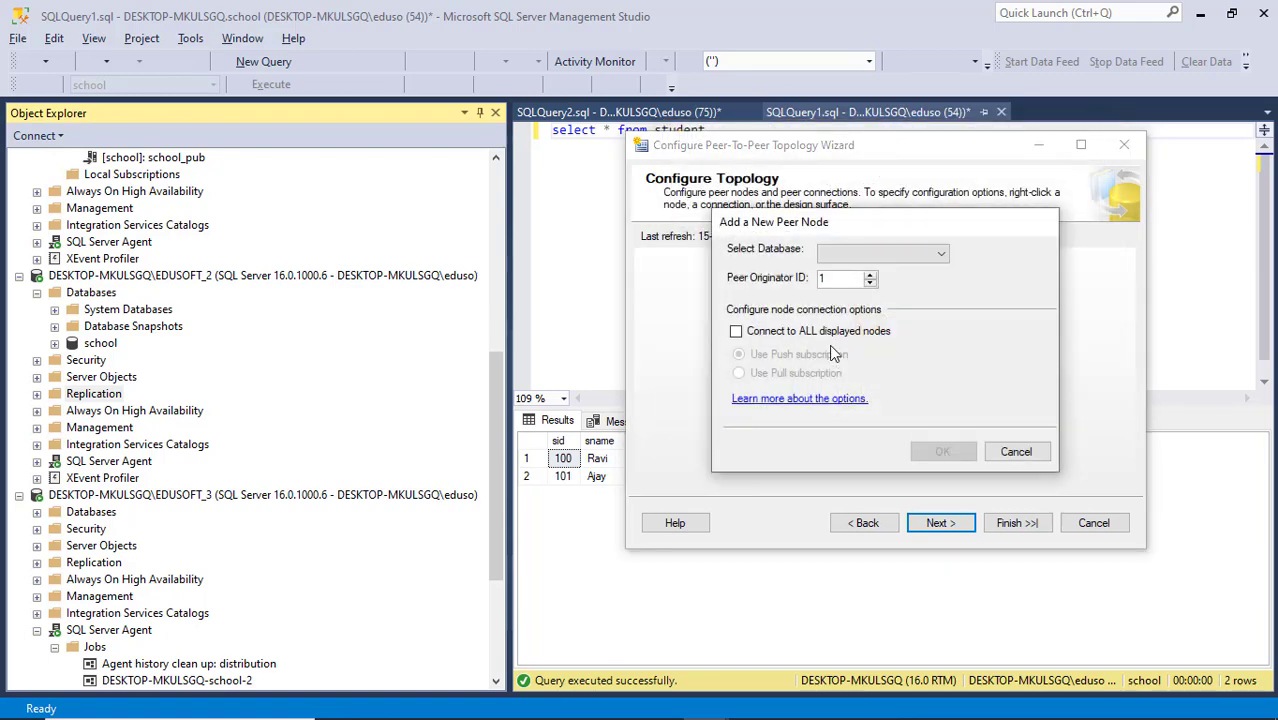
left_click(936, 256)
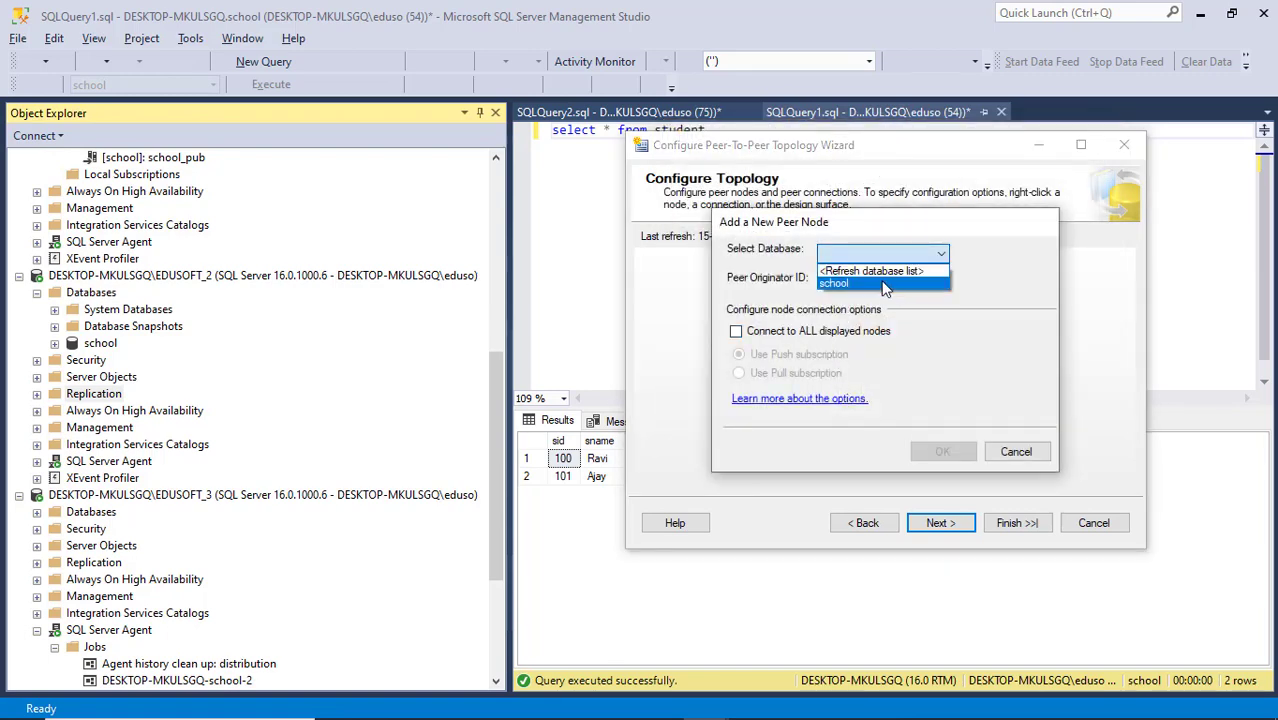
left_click(884, 285)
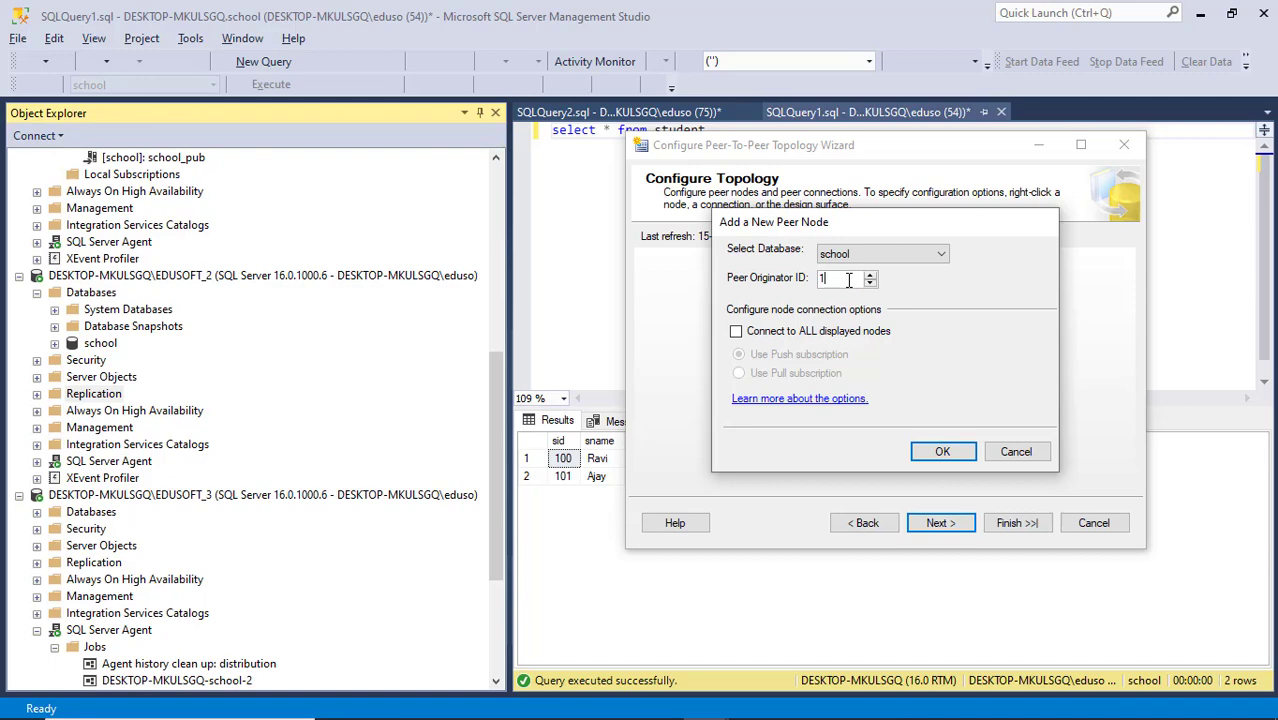
type("01")
left_click(736, 331)
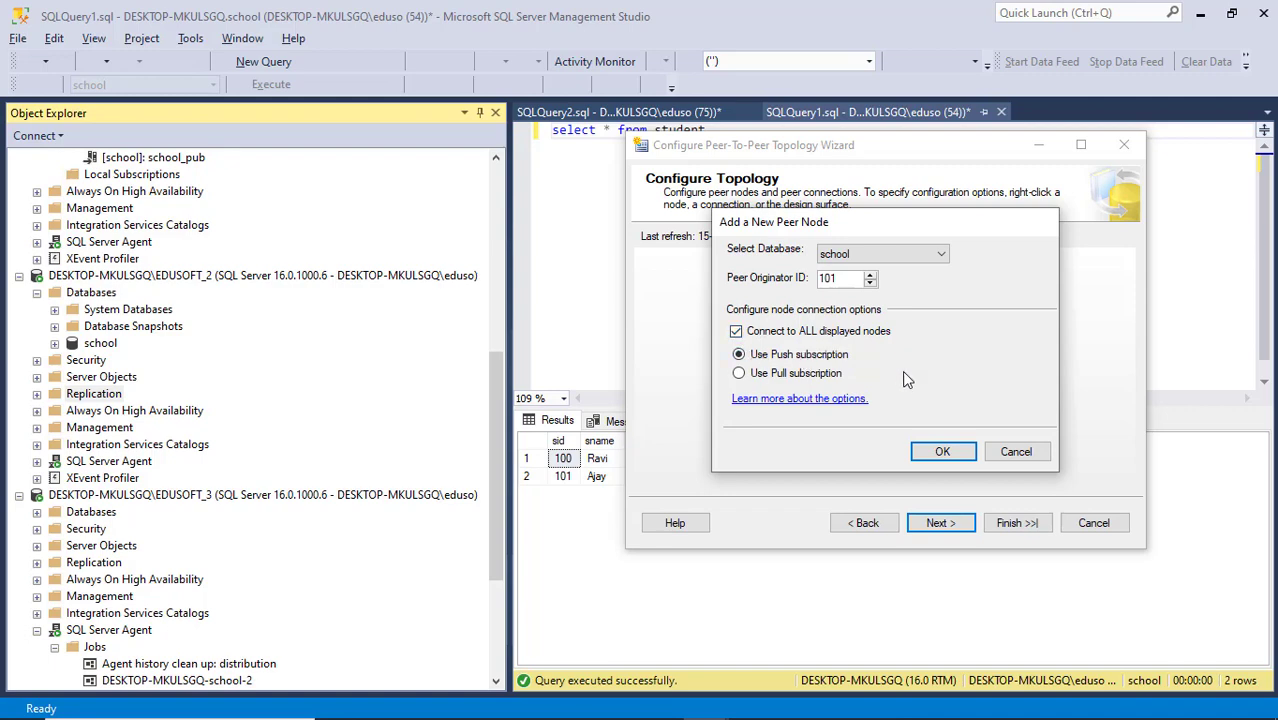
left_click(940, 451)
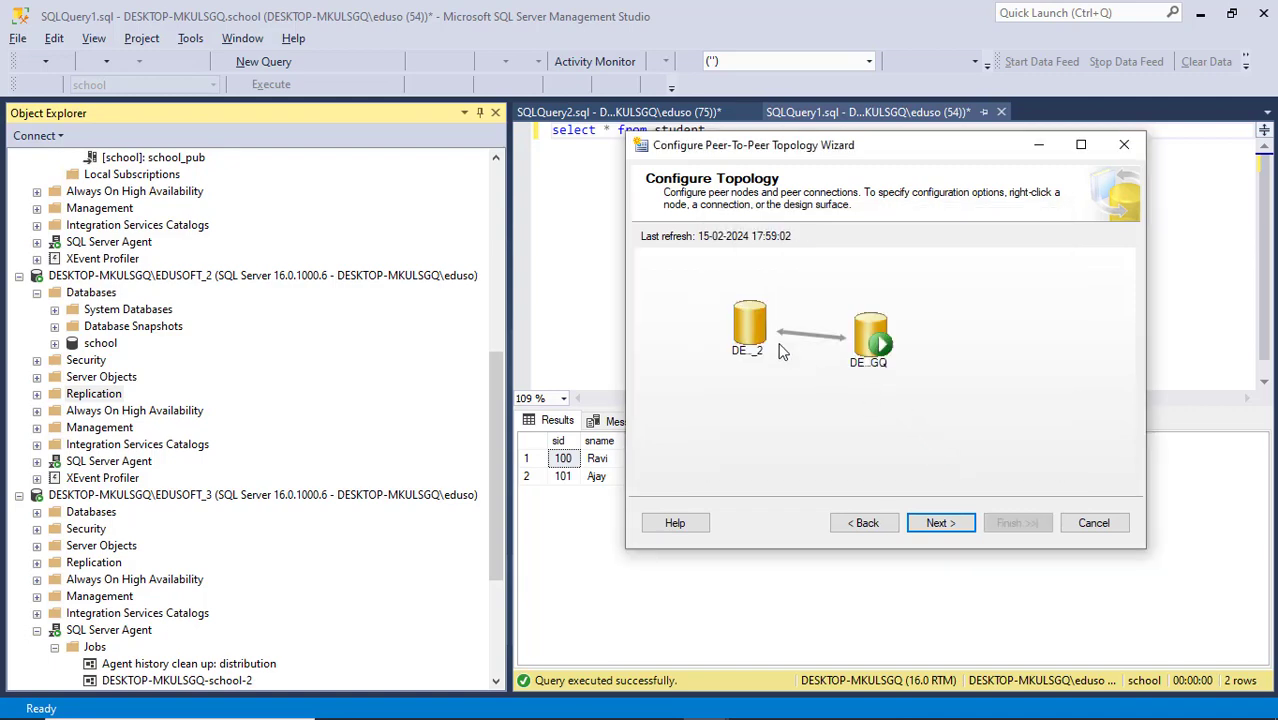
left_click_drag(749, 324, 721, 306)
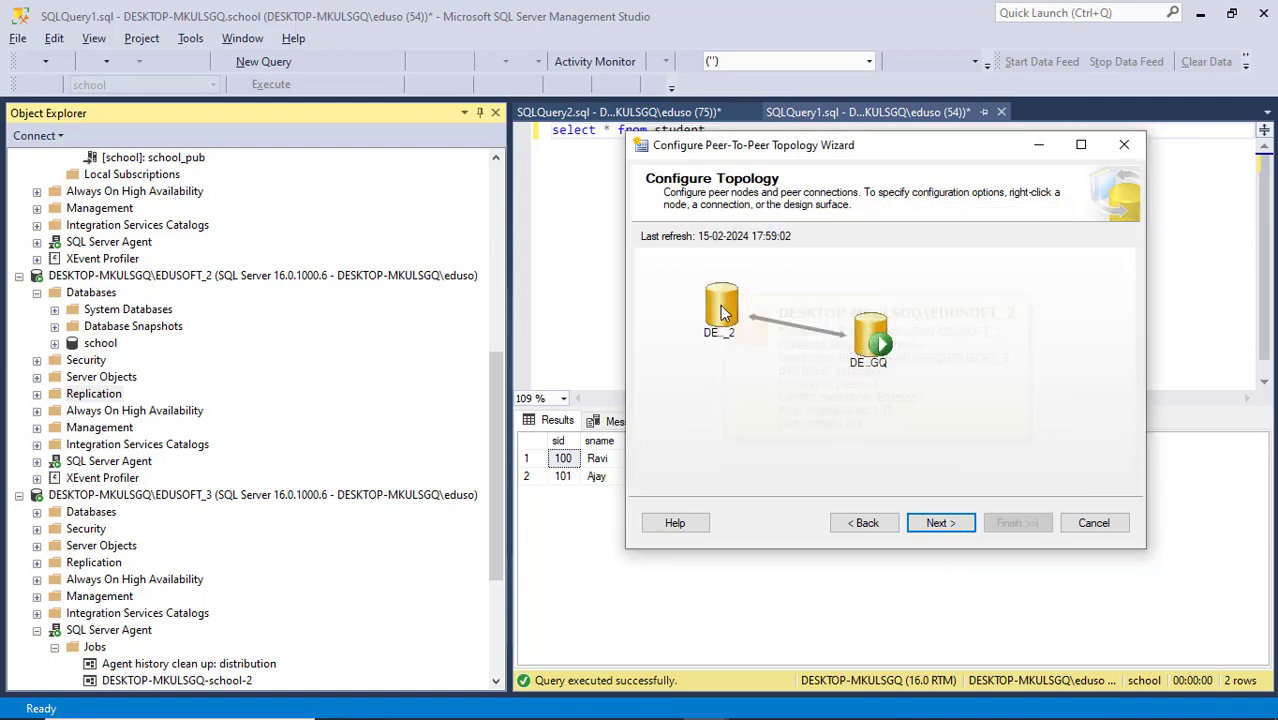
Start adding another peer node by connecting to the DESKTOP-MKULSGQ\EDUSOFT_3 instance.
right_click(880, 434)
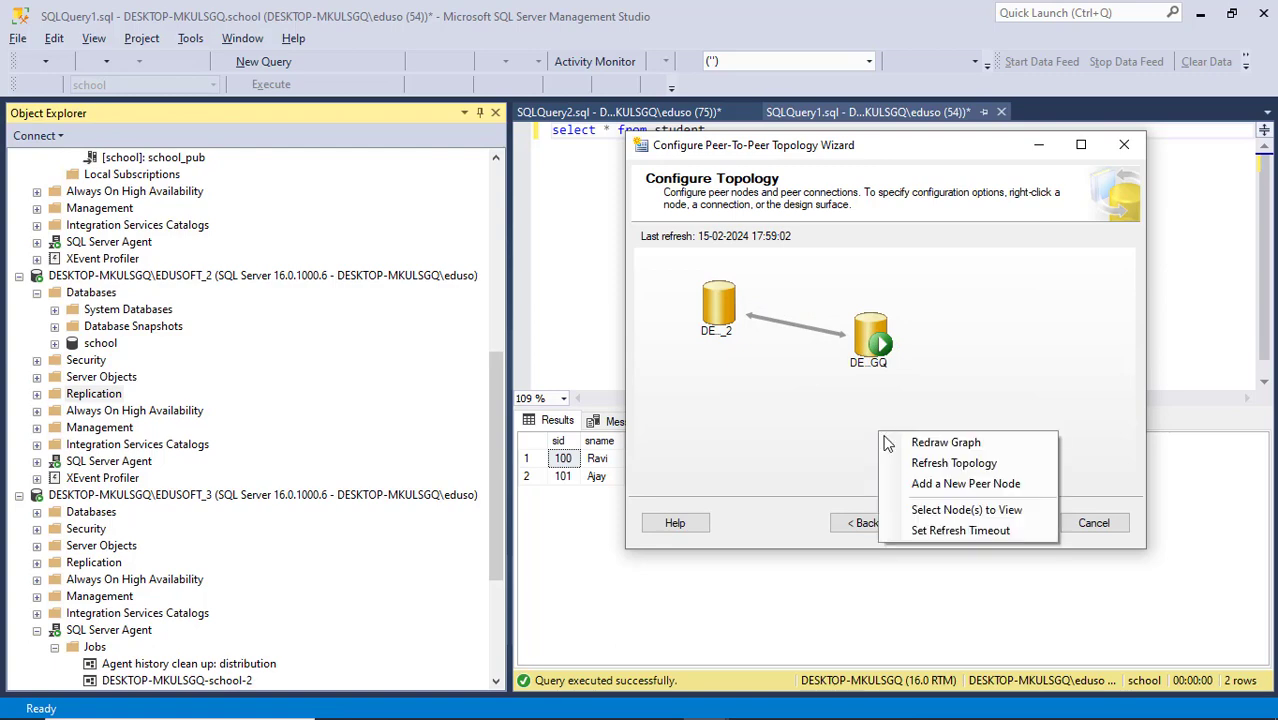
left_click(966, 486)
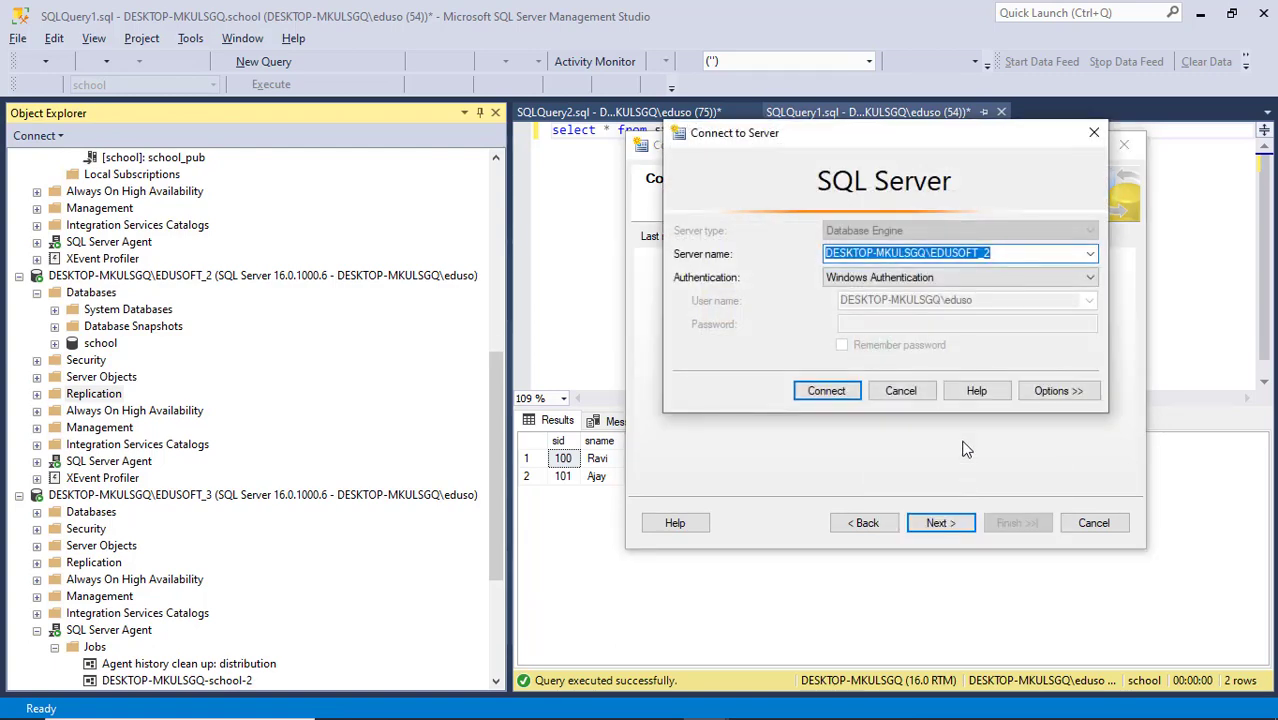
left_click(1090, 256)
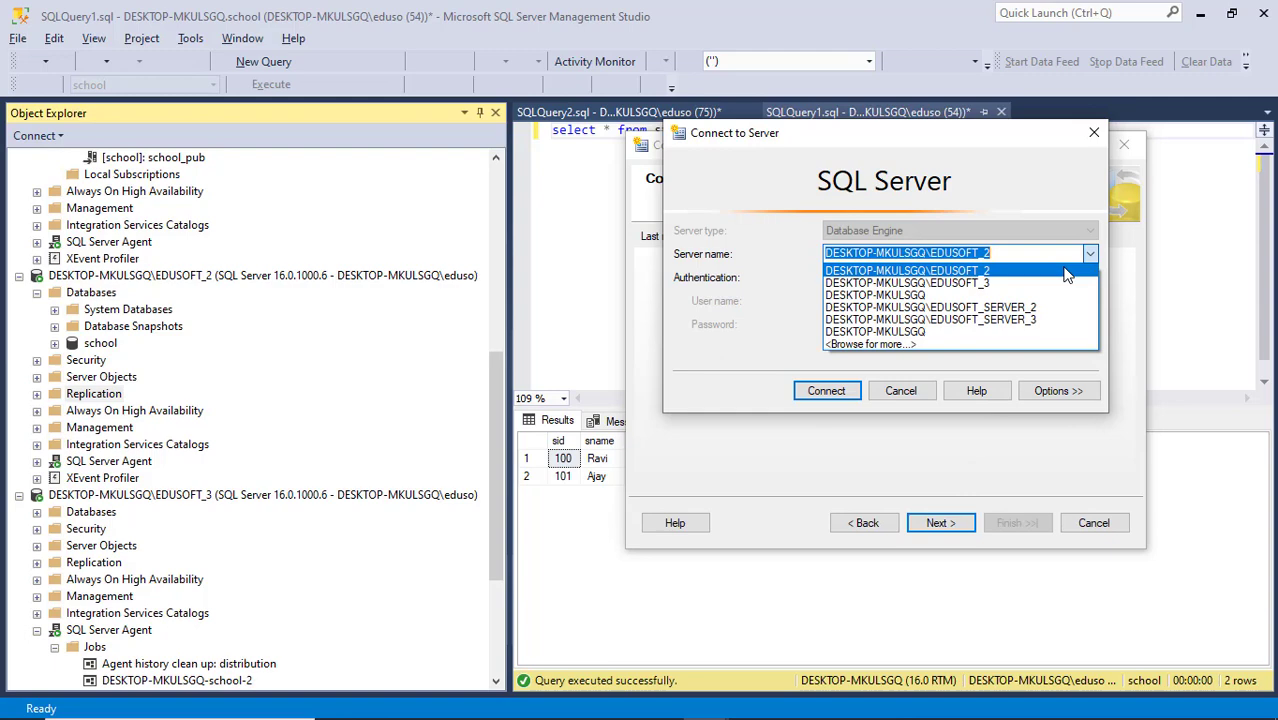
left_click(1030, 288)
left_click(853, 390)
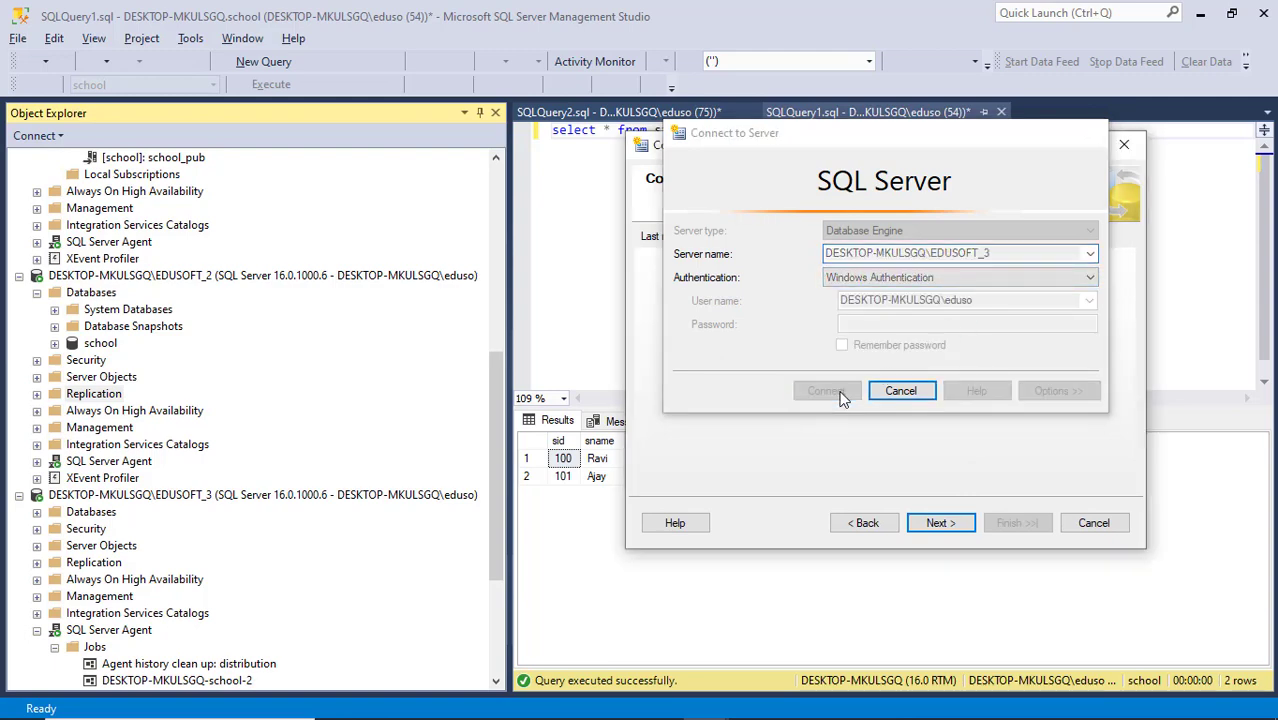
Add EDUSOFT_3's school database as a peer with originator ID 103, then spread the nodes apart.
left_click(930, 254)
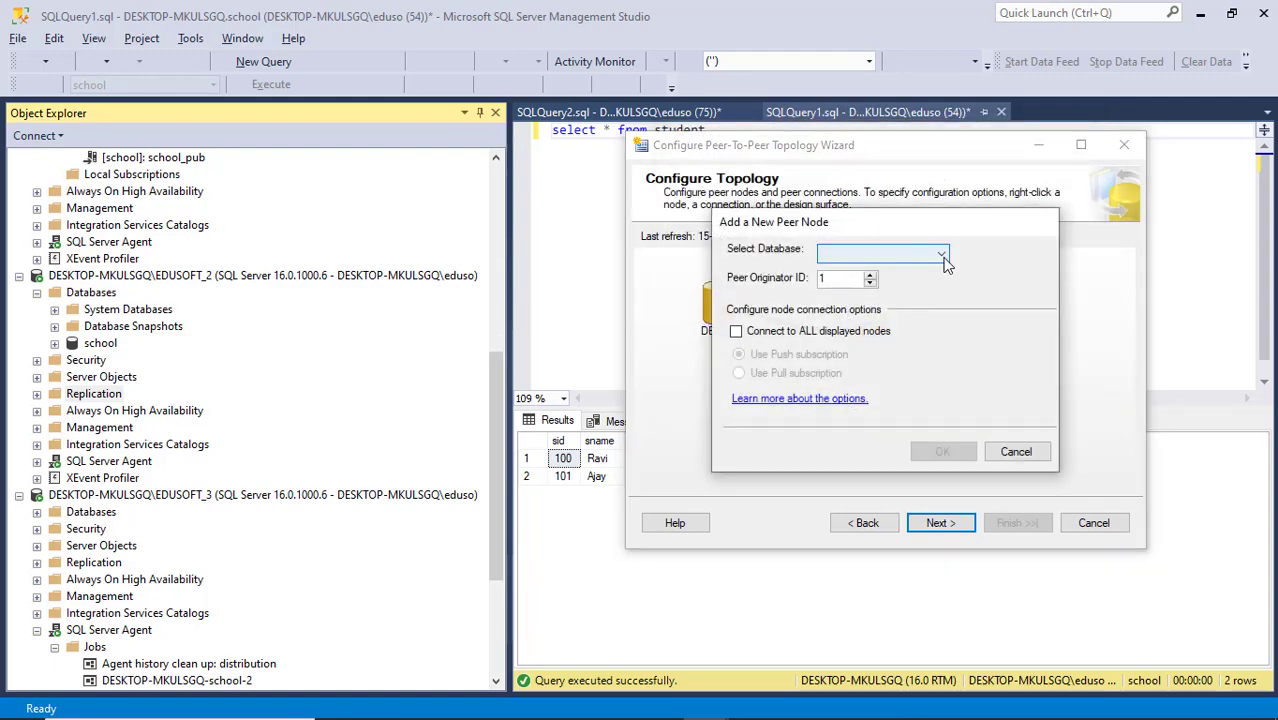
left_click(878, 267)
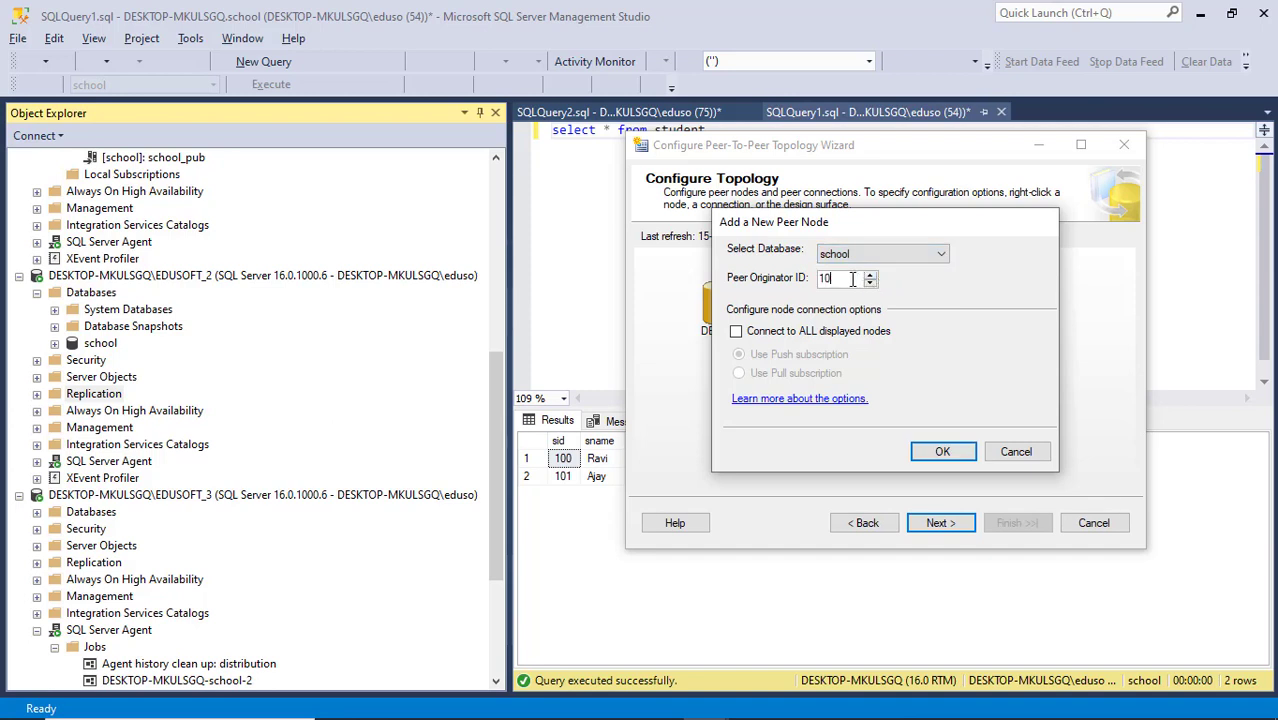
left_click(736, 331)
left_click(942, 451)
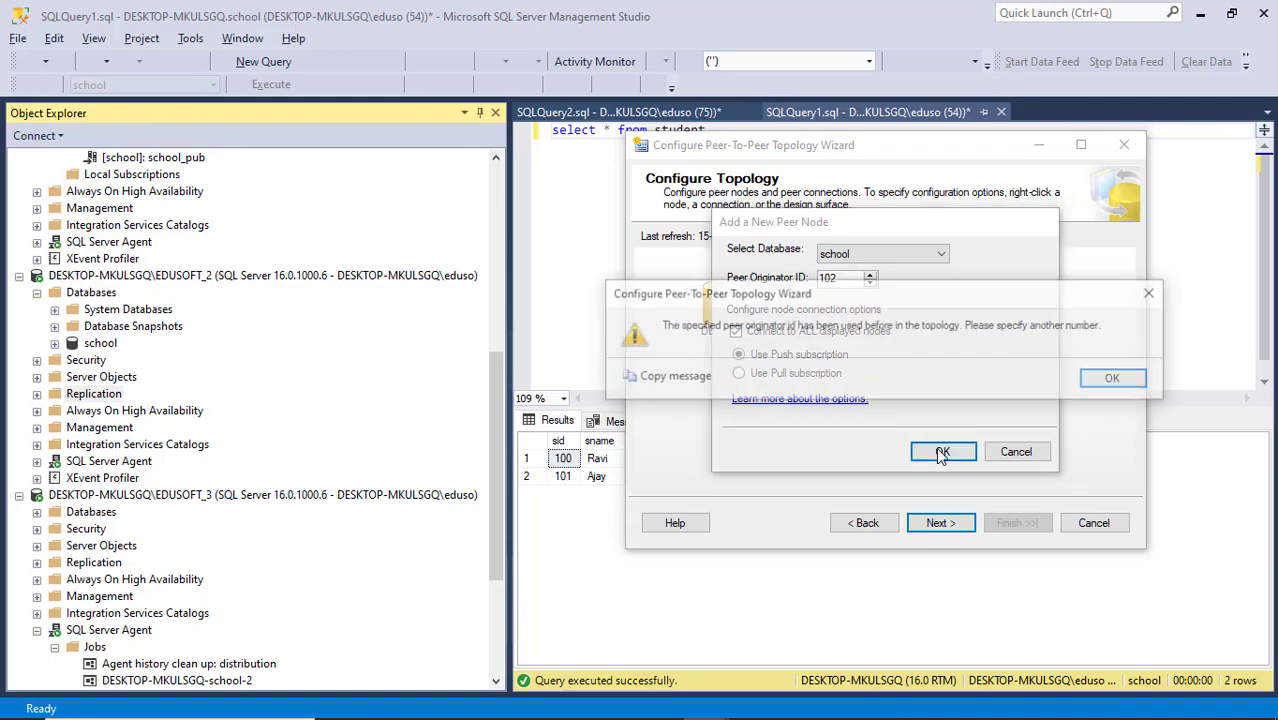
left_click(1117, 381)
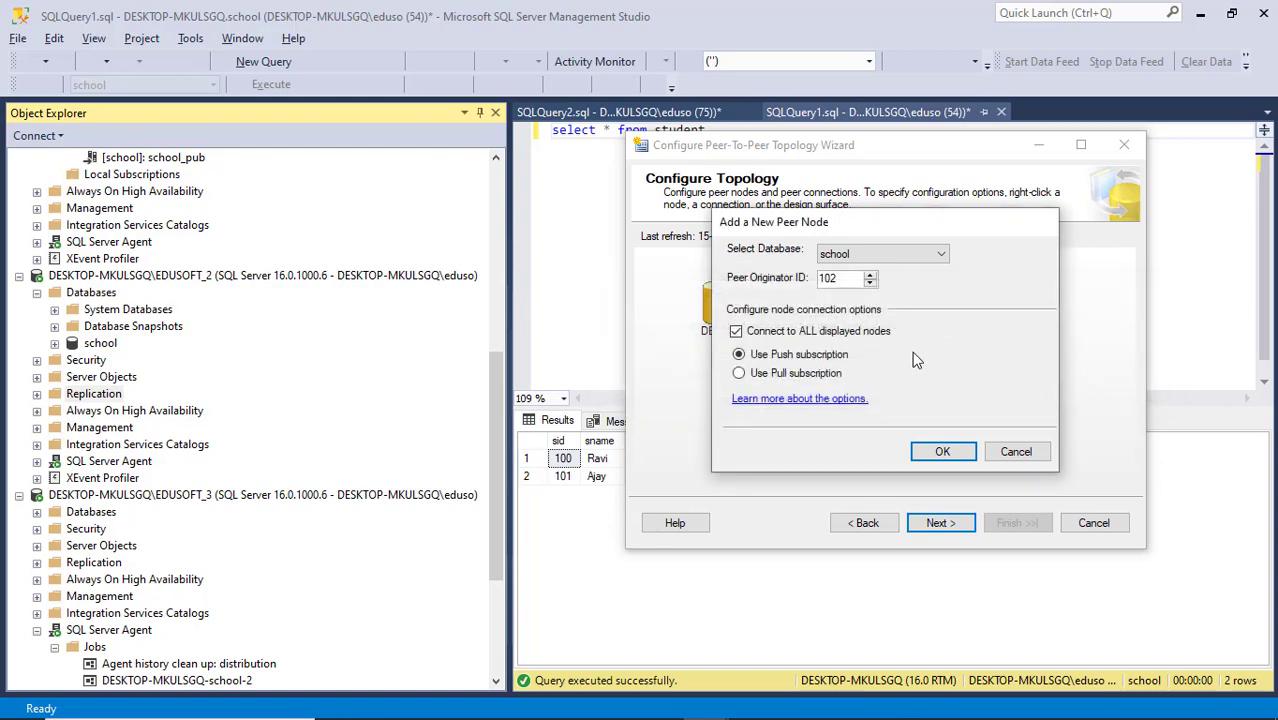
left_click_drag(868, 231, 978, 307)
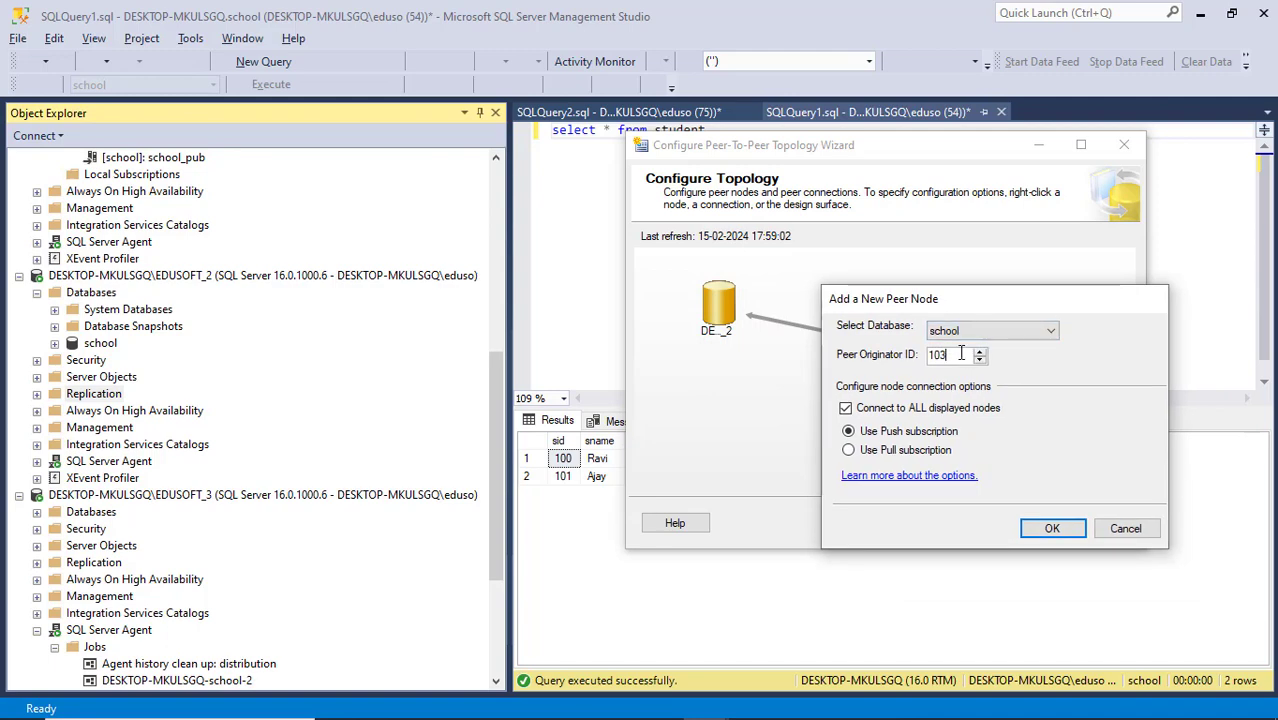
left_click(1040, 528)
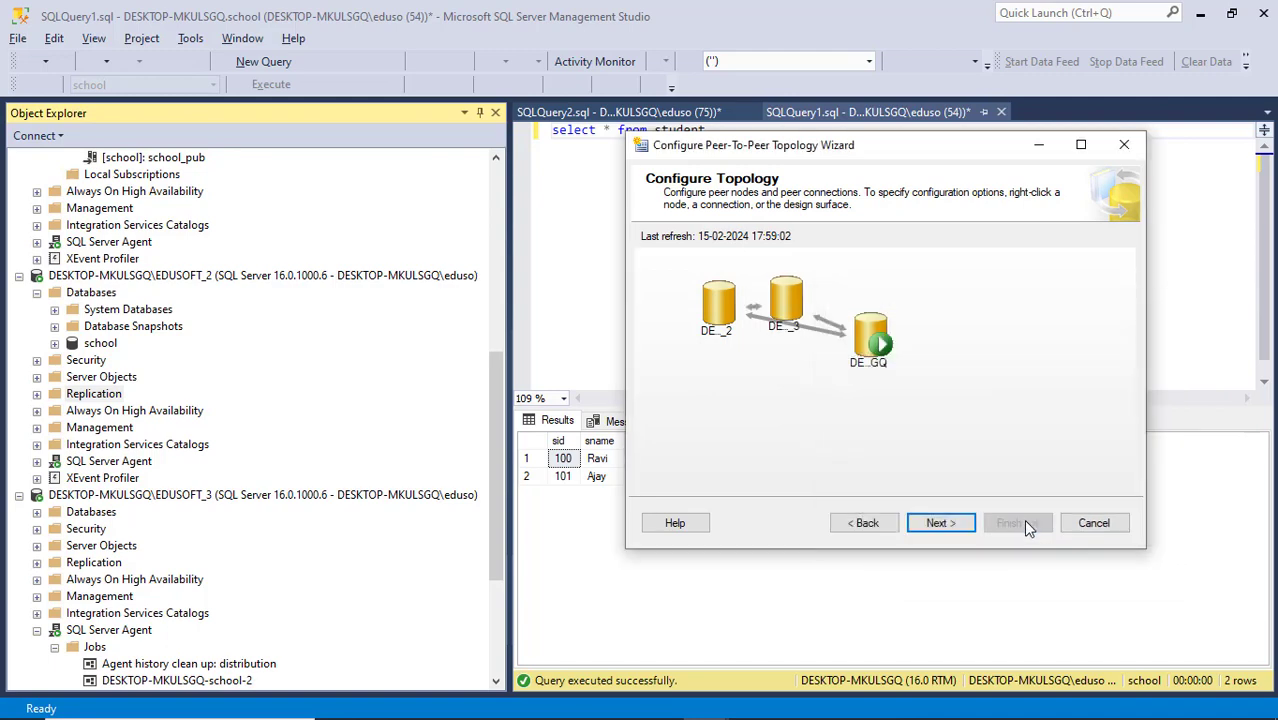
left_click_drag(872, 343, 935, 443)
left_click_drag(787, 300, 961, 284)
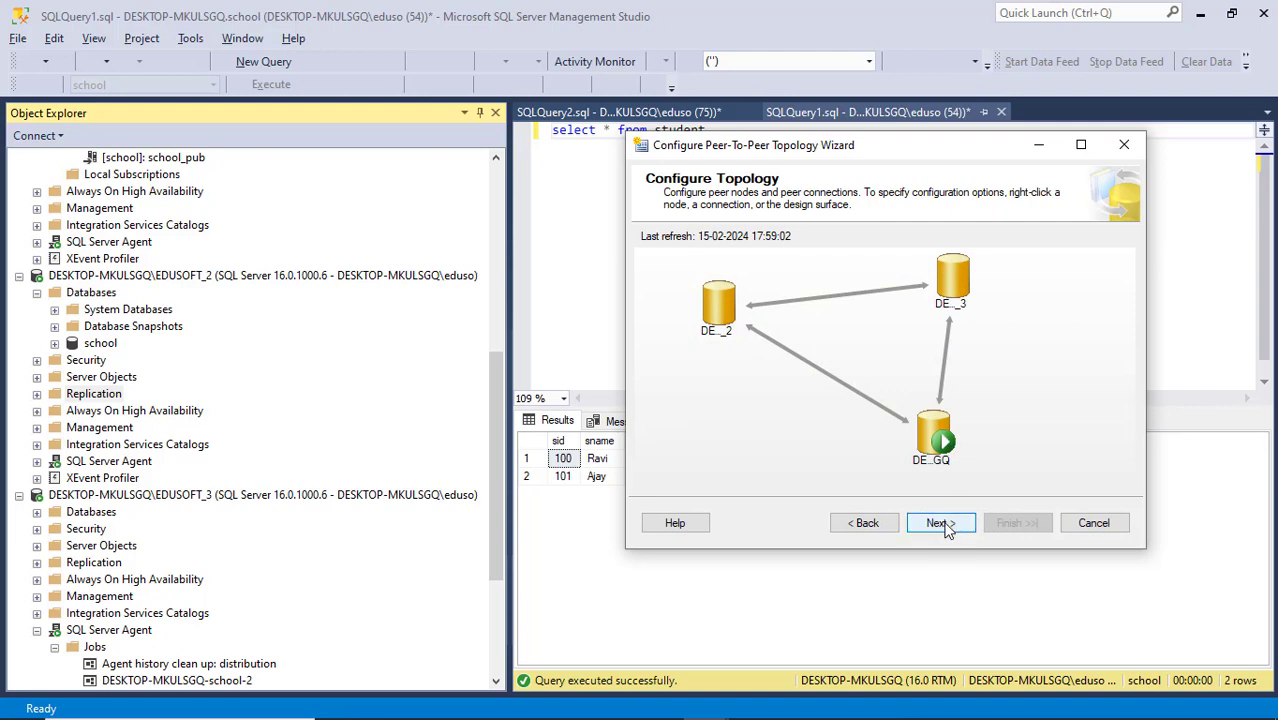
Run both Log Reader Agents under the local Administrator account, reusing the first peer's security settings.
left_click(940, 523)
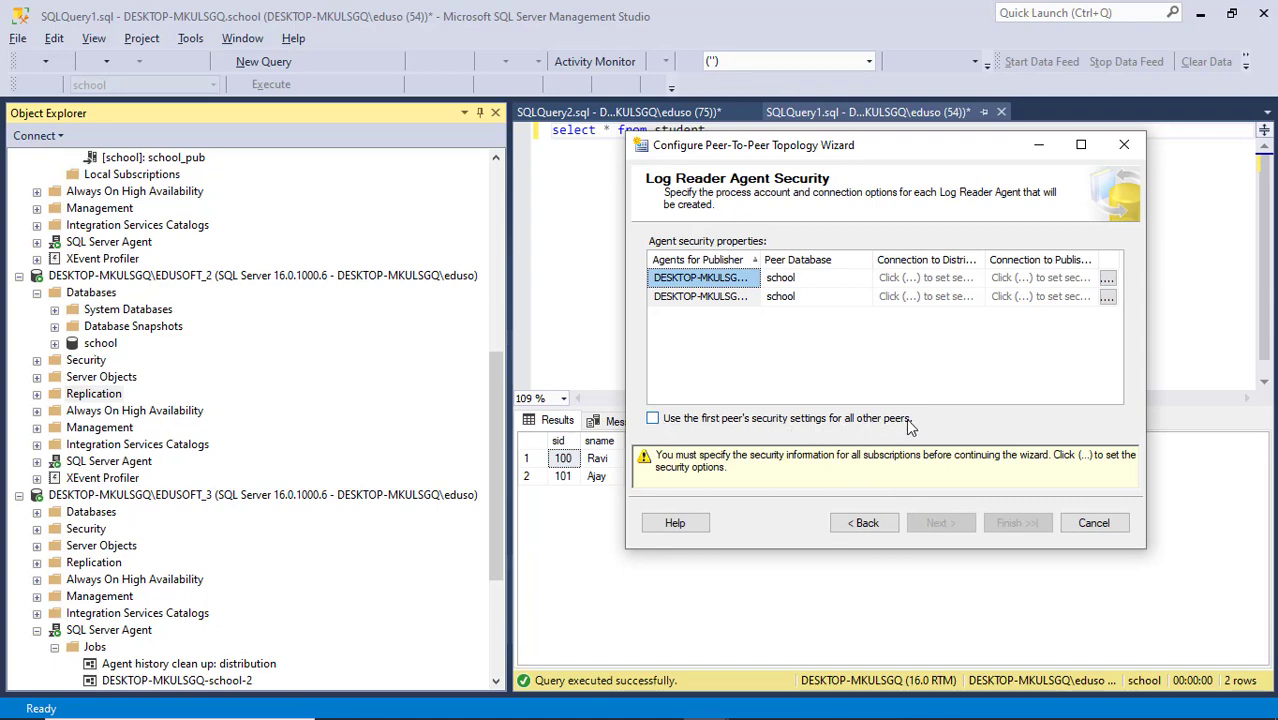
left_click(1108, 286)
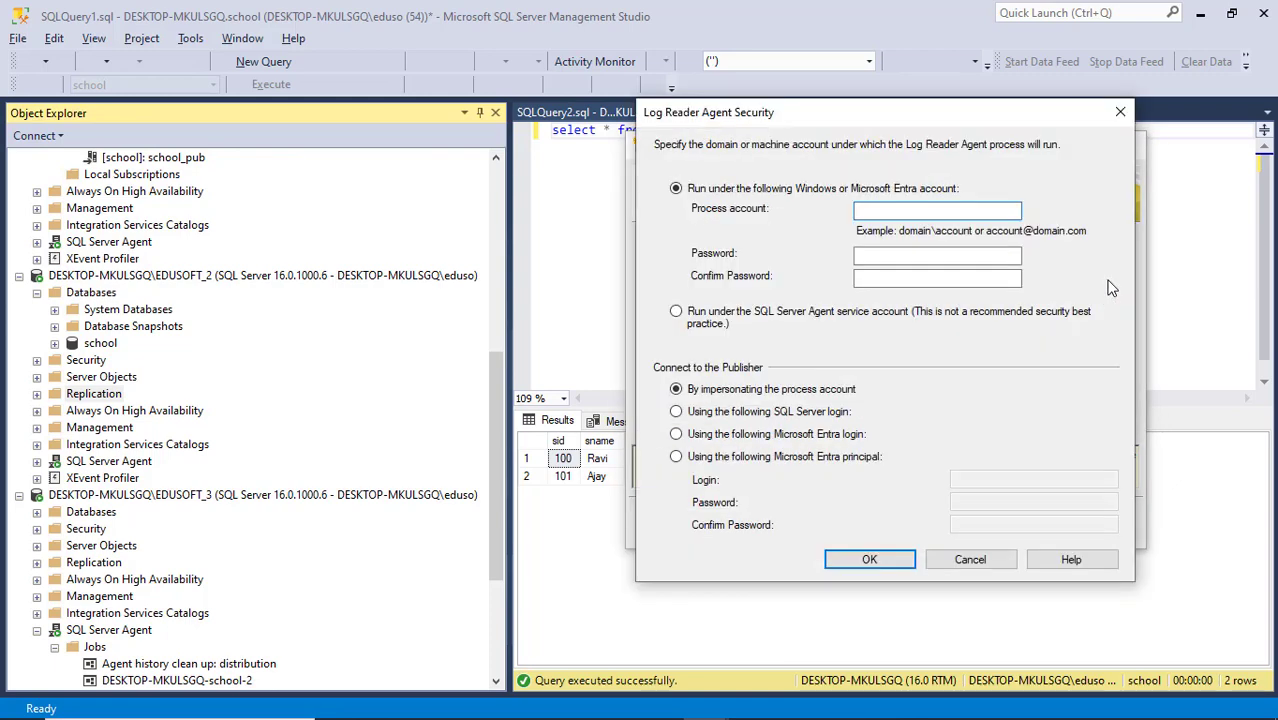
left_click(966, 562)
left_click(654, 419)
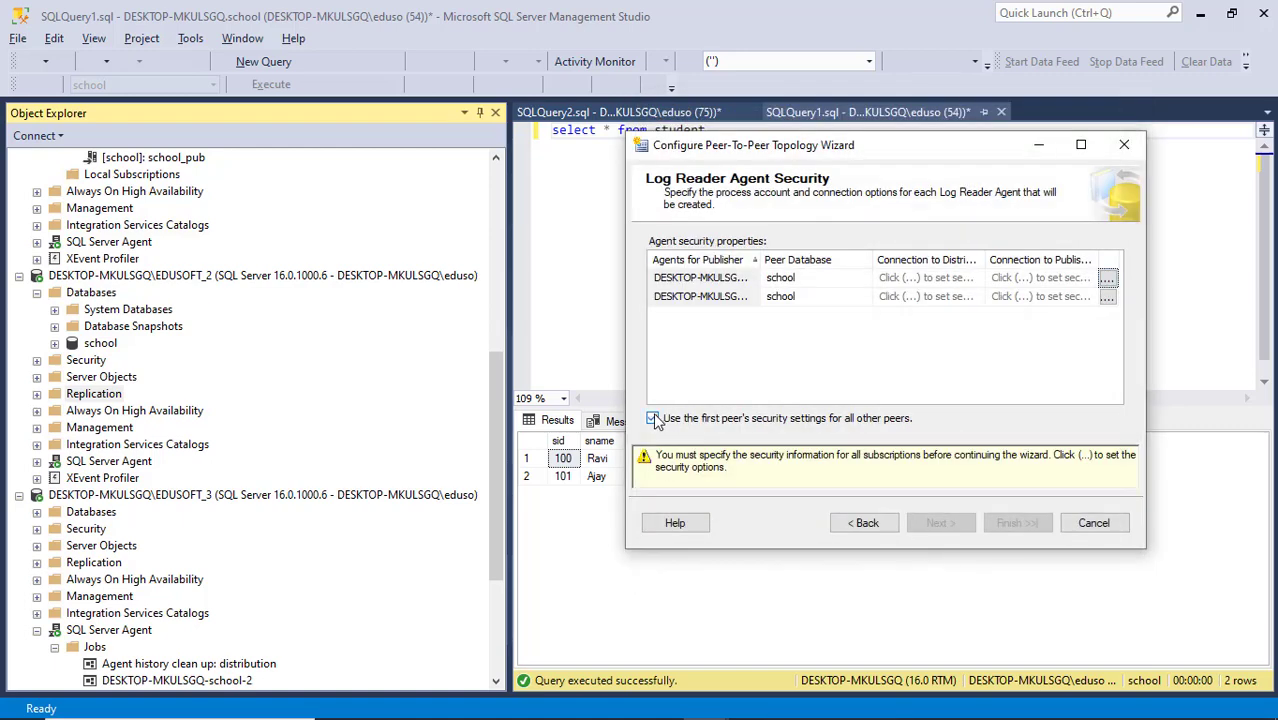
left_click(1108, 281)
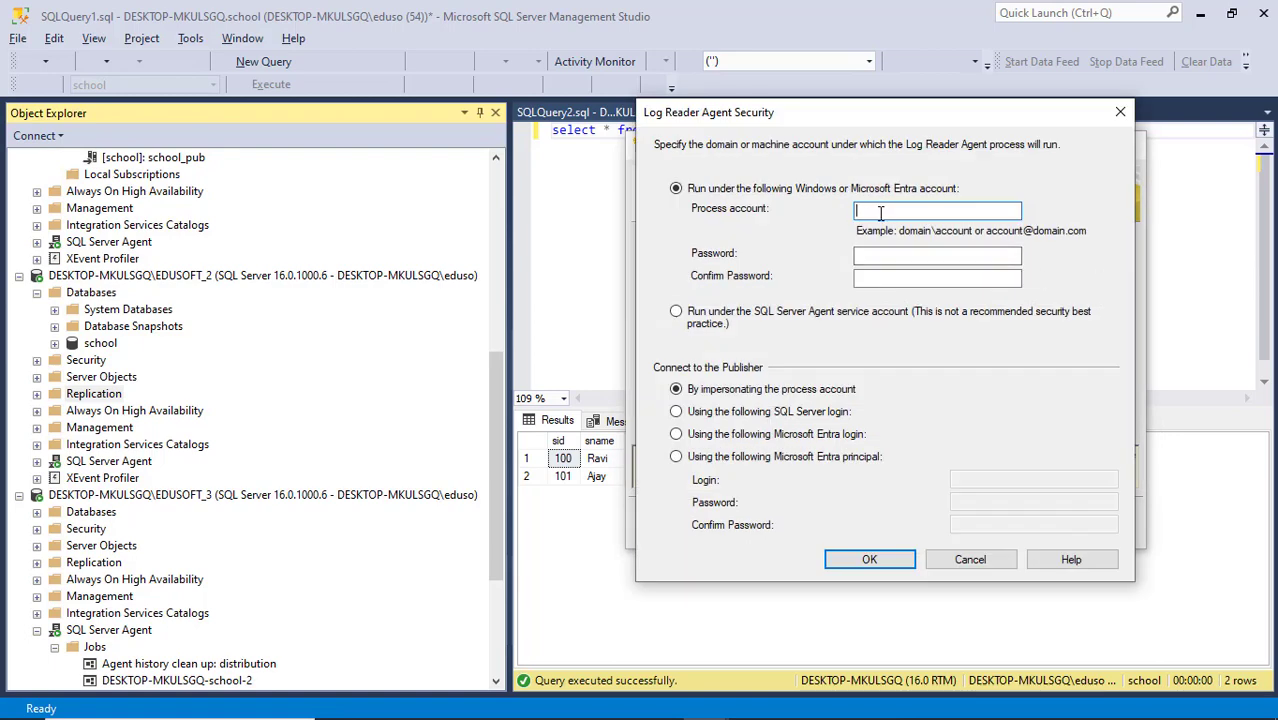
key("ctrl+v")
left_click(890, 253)
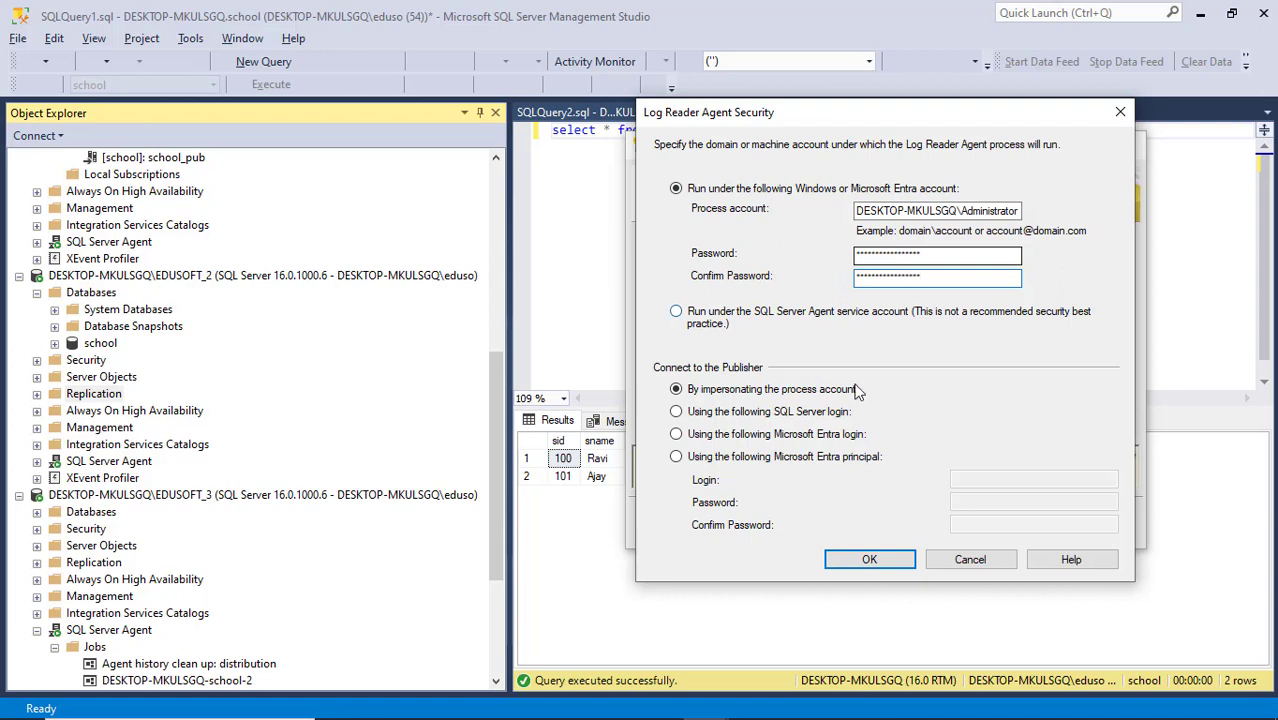
left_click(868, 560)
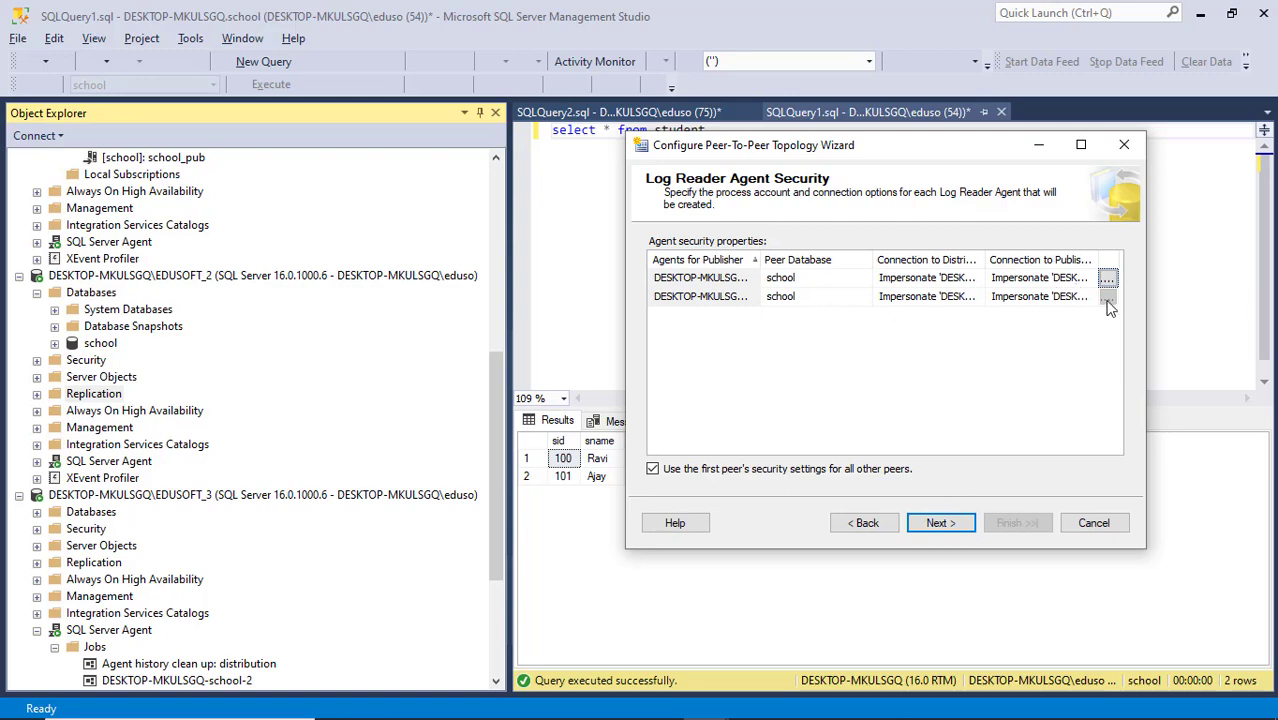
left_click(954, 523)
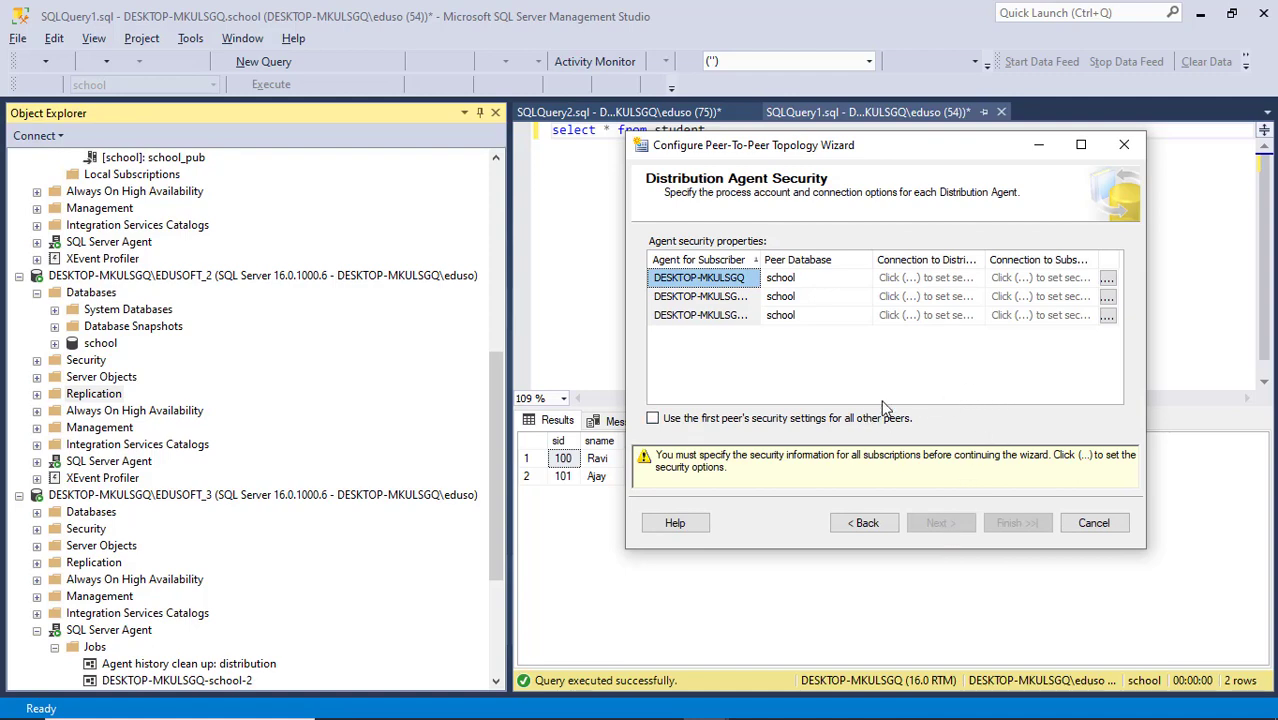
Set the first Distribution Agent to run under the local Administrator account with its password.
left_click(1108, 285)
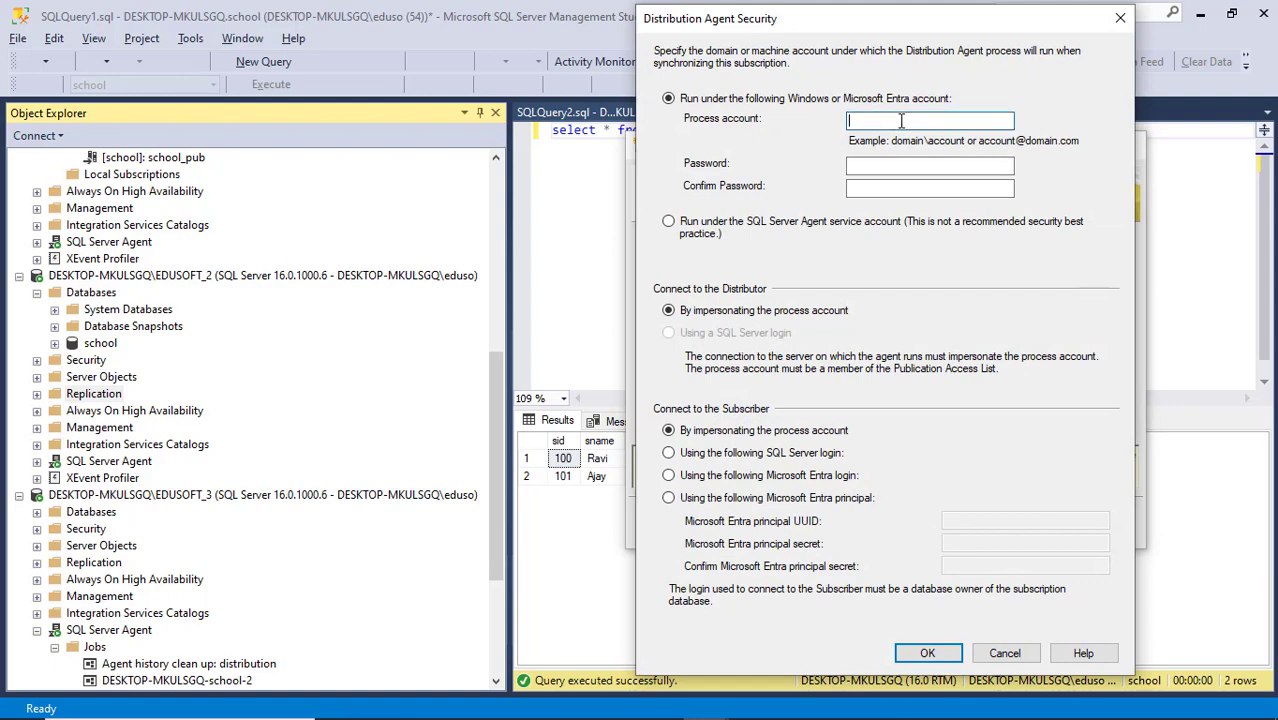
key("ctrl+v")
left_click(904, 166)
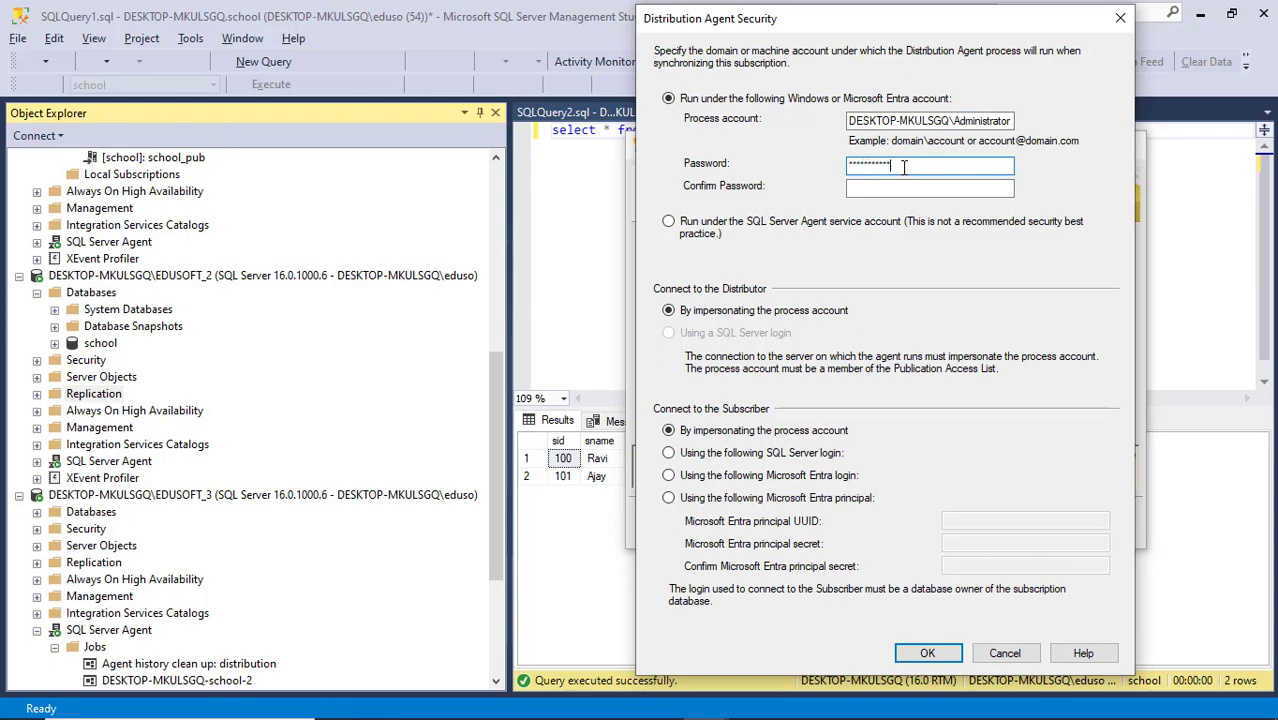
type("***************")
key("Tab")
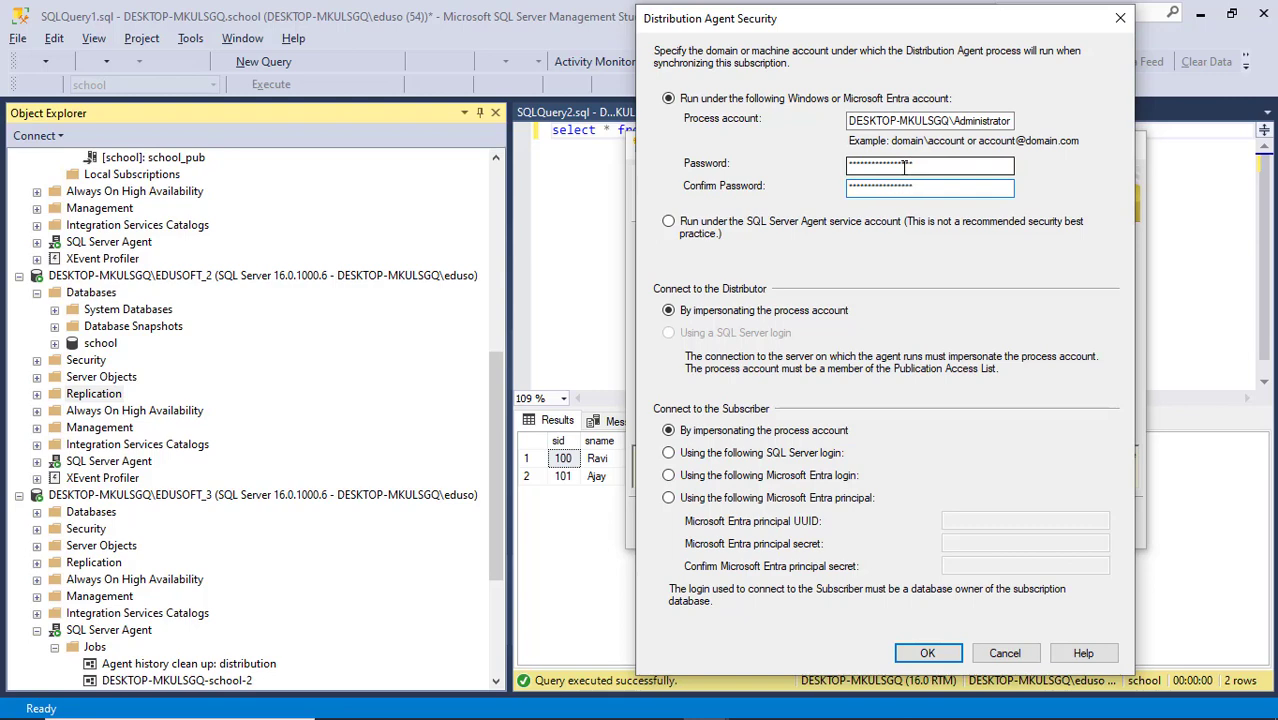
left_click(922, 655)
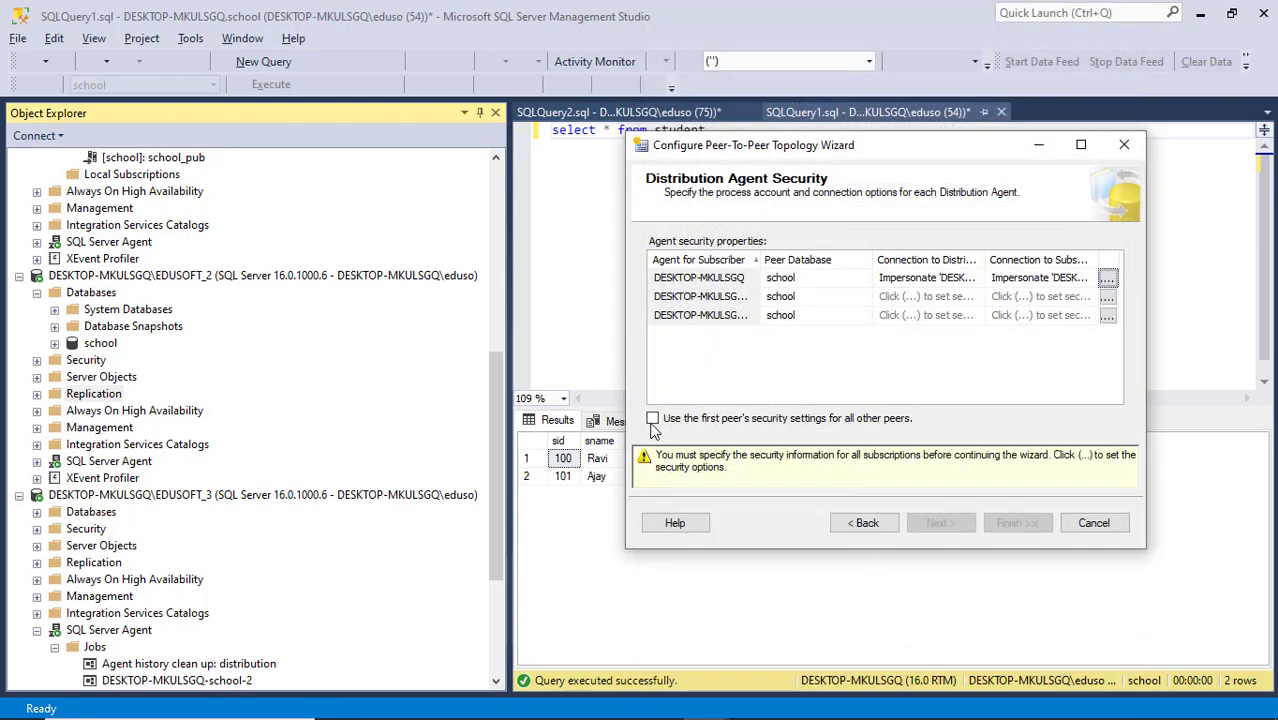
Apply the first peer's security settings to every Distribution Agent, then recheck Log Reader Agent security.
left_click(653, 419)
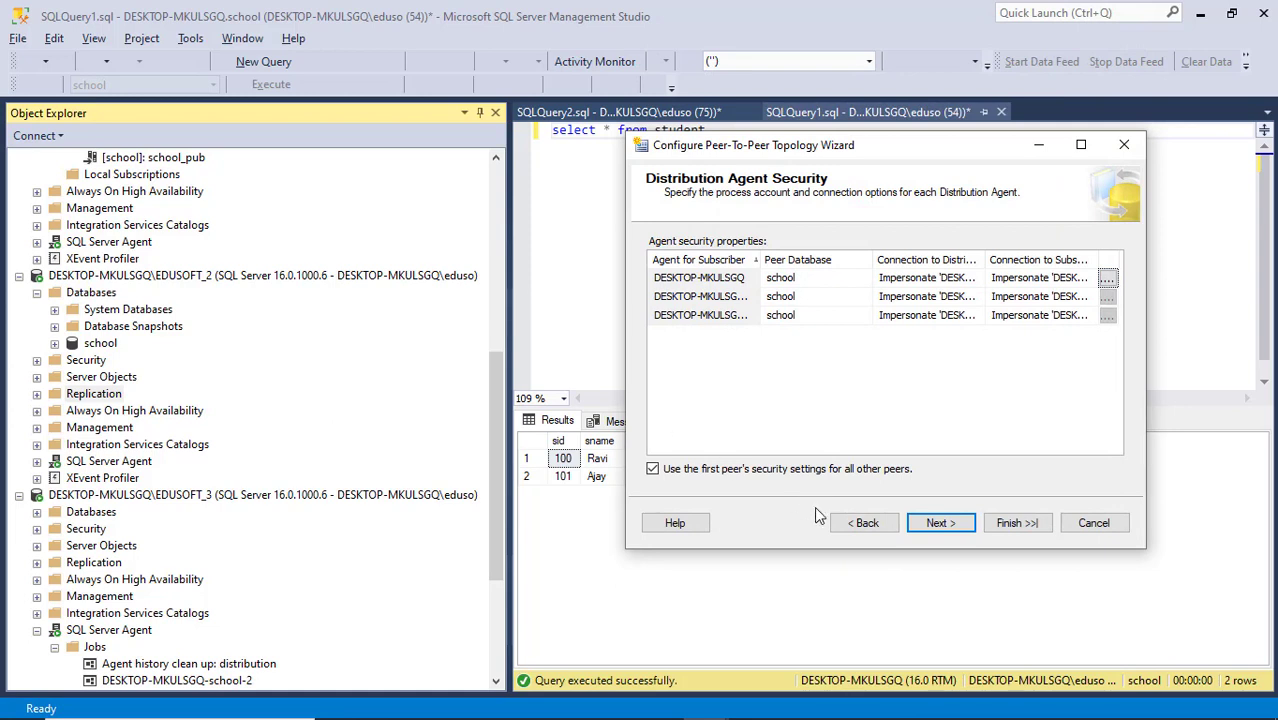
left_click(858, 524)
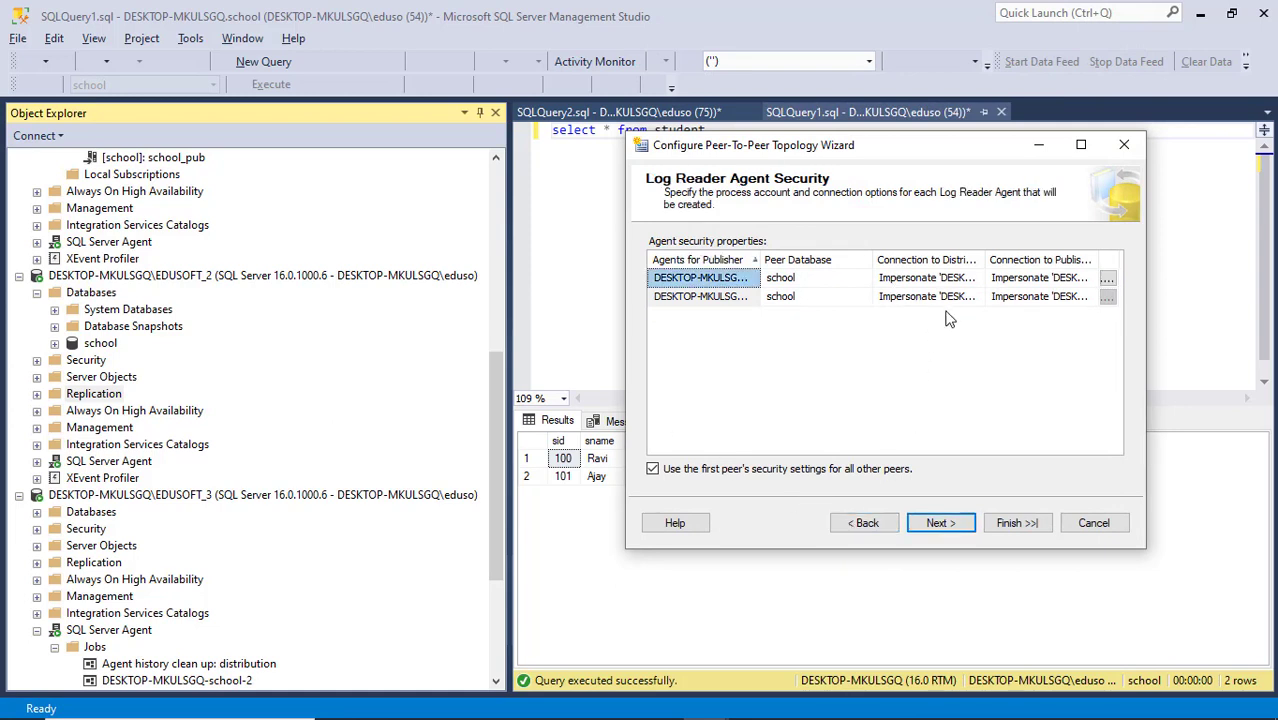
left_click(953, 527)
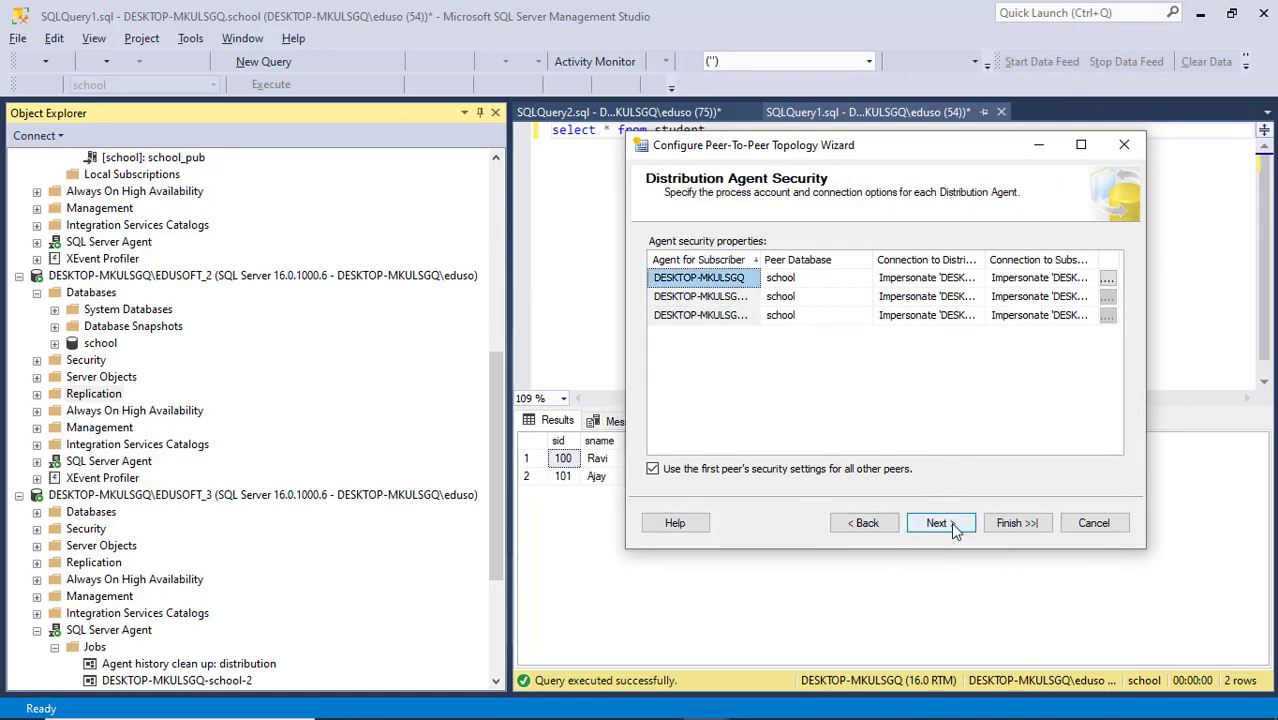
Keep manual initialization for the new peers, accept the summary, and launch the topology build.
left_click(953, 528)
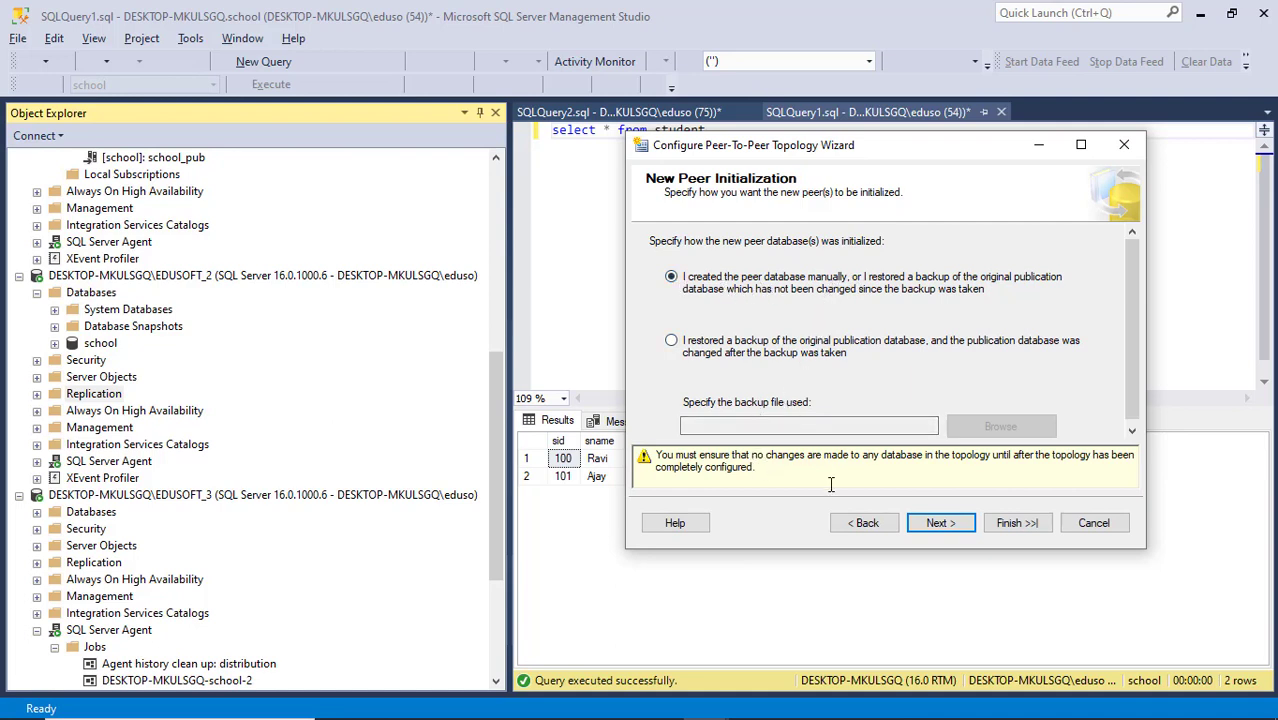
left_click(940, 524)
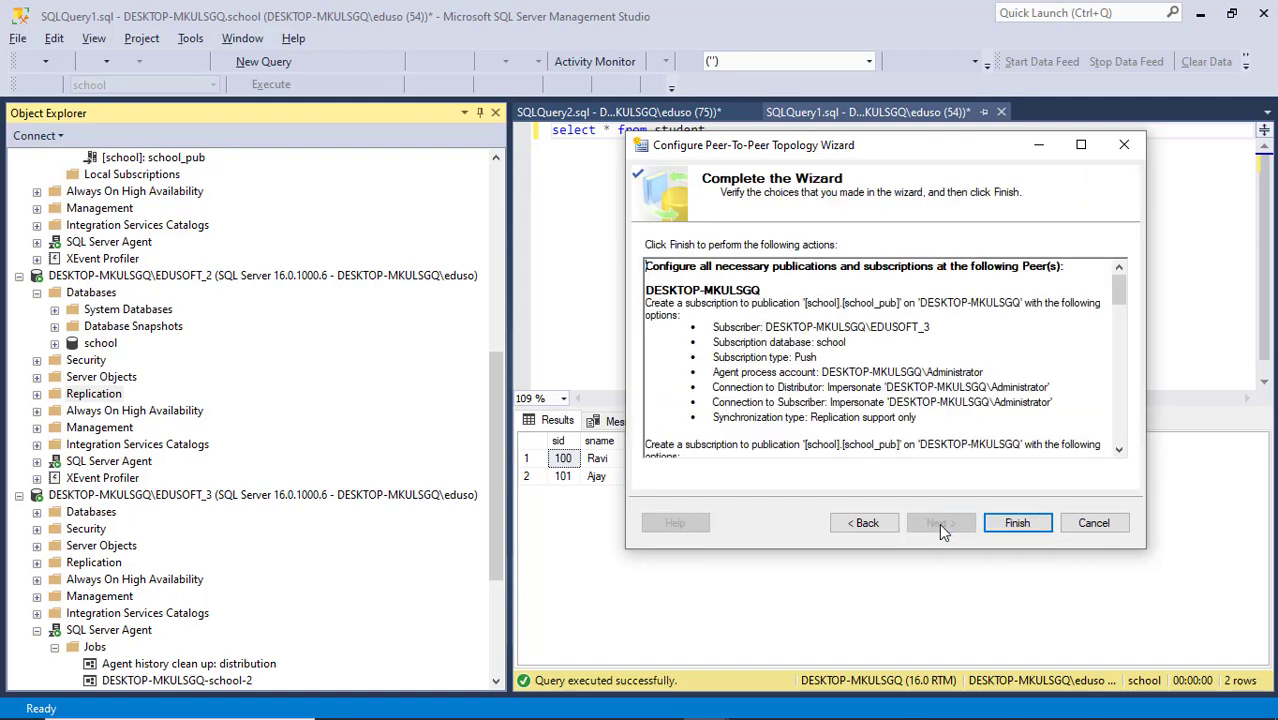
left_click(1016, 526)
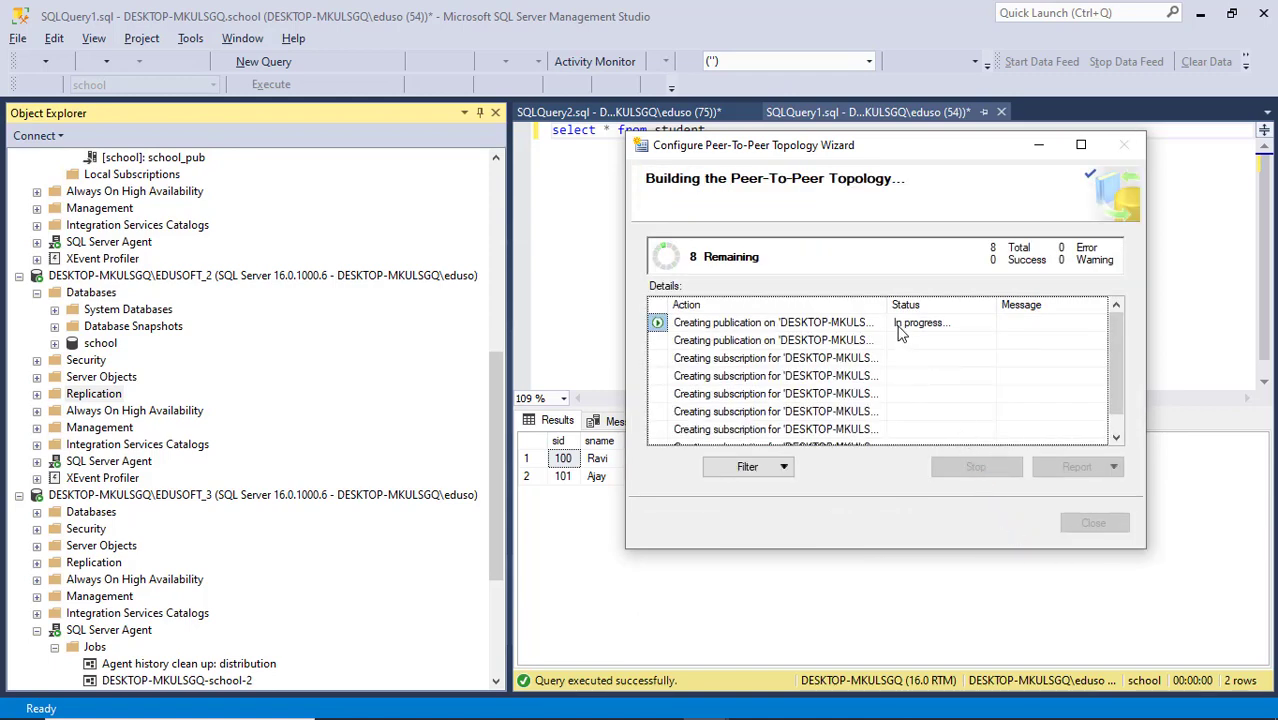
Widen the Details list columns to read each build action's Status and Message.
left_click_drag(890, 304, 1078, 304)
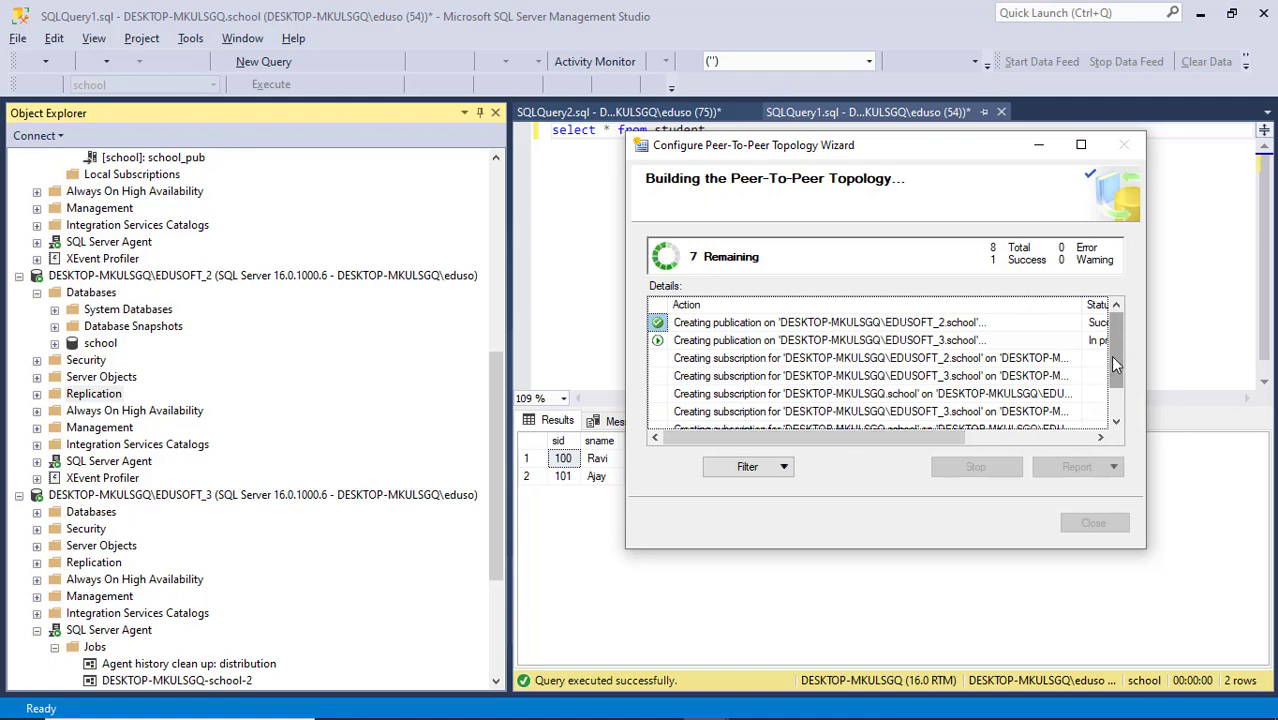
mouse_move(1113, 364)
left_mouse_down()
mouse_move(1117, 401)
mouse_move(1127, 347)
left_mouse_up()
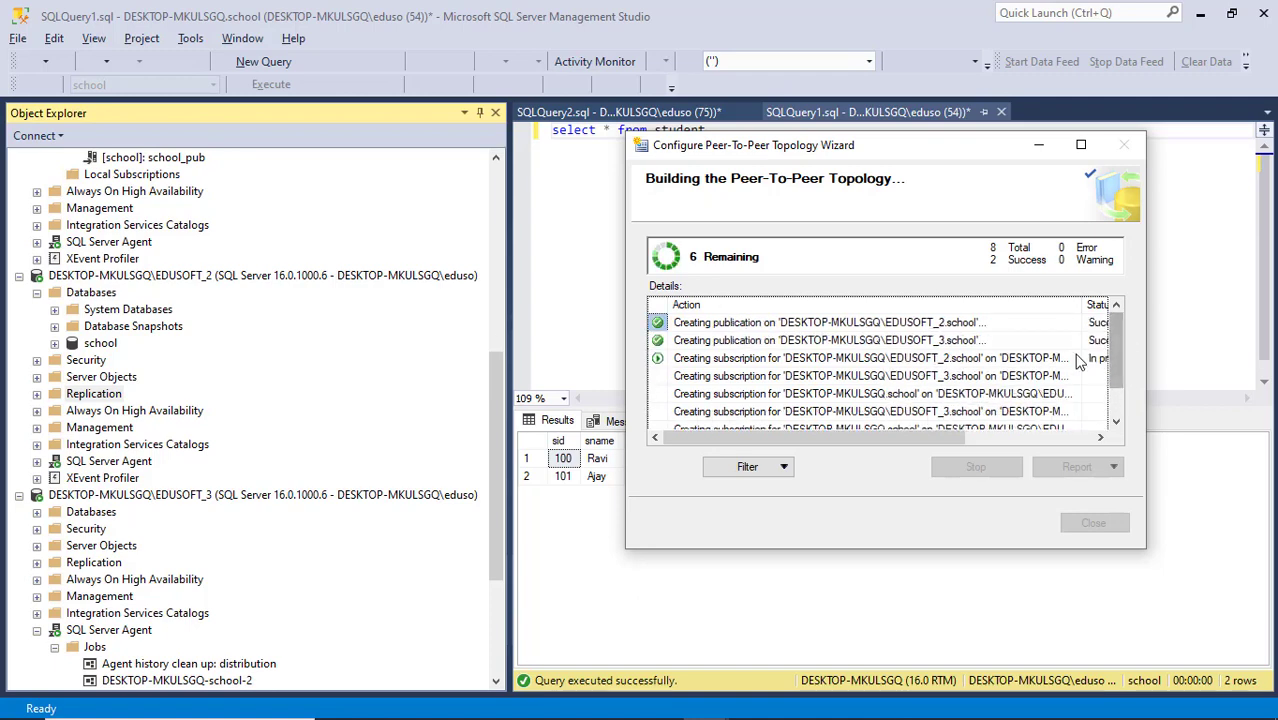
left_click_drag(948, 440, 1063, 450)
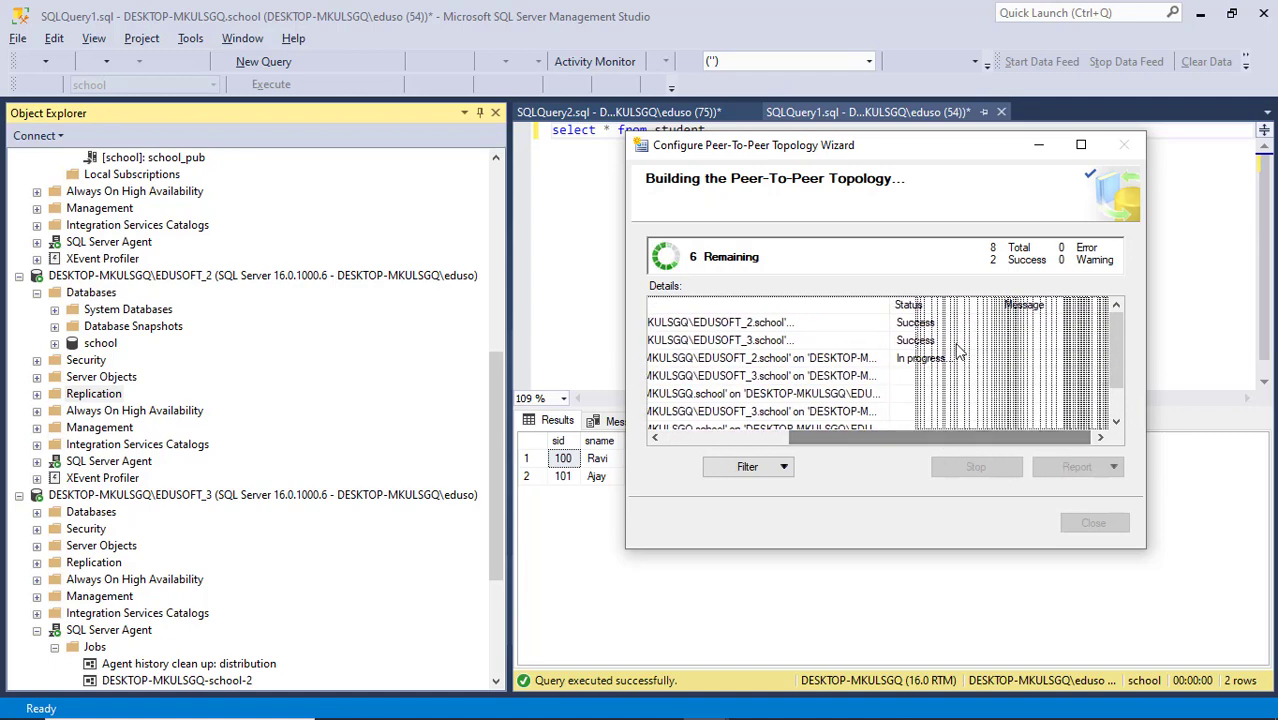
left_click_drag(886, 306, 1057, 320)
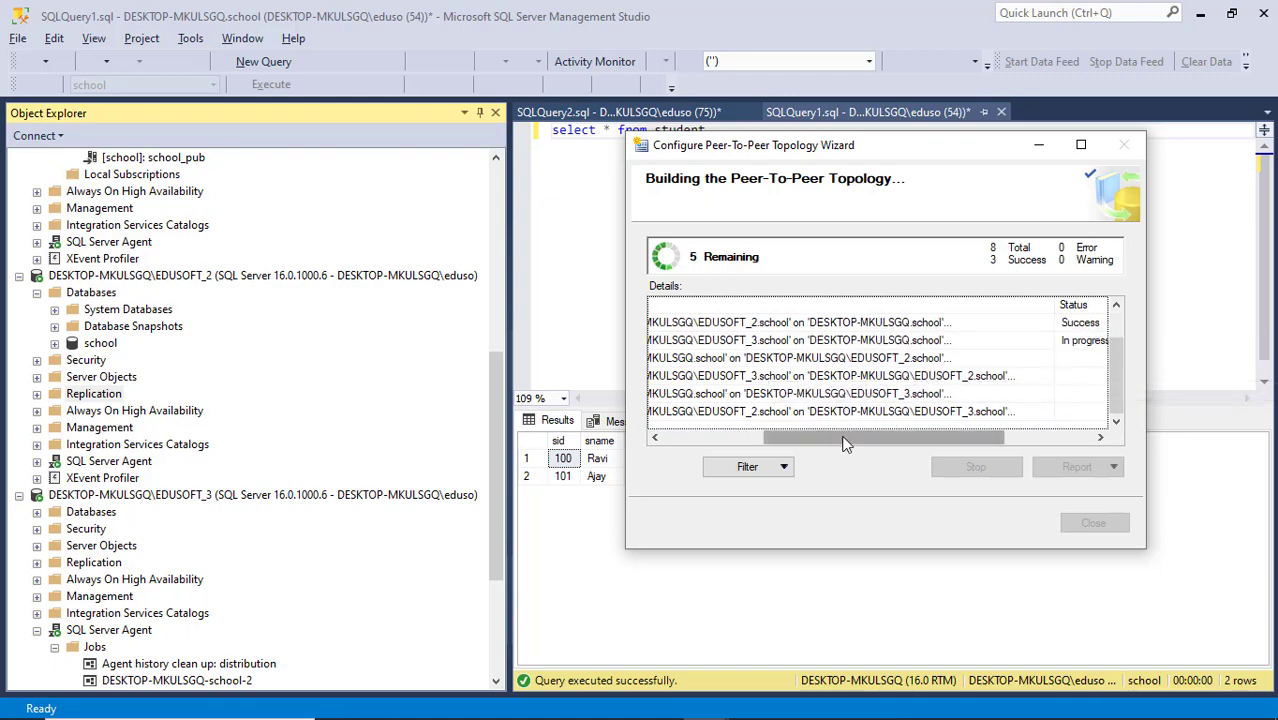
left_click_drag(845, 443, 910, 438)
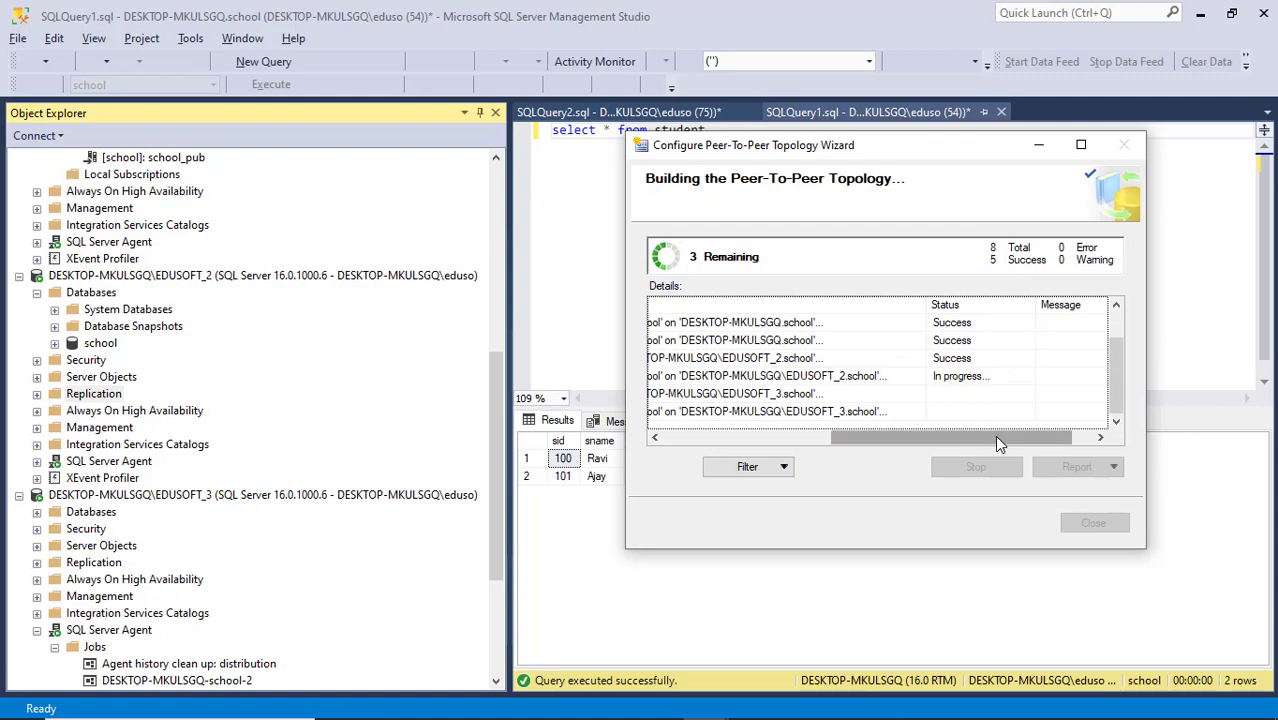
left_click_drag(996, 437, 803, 423)
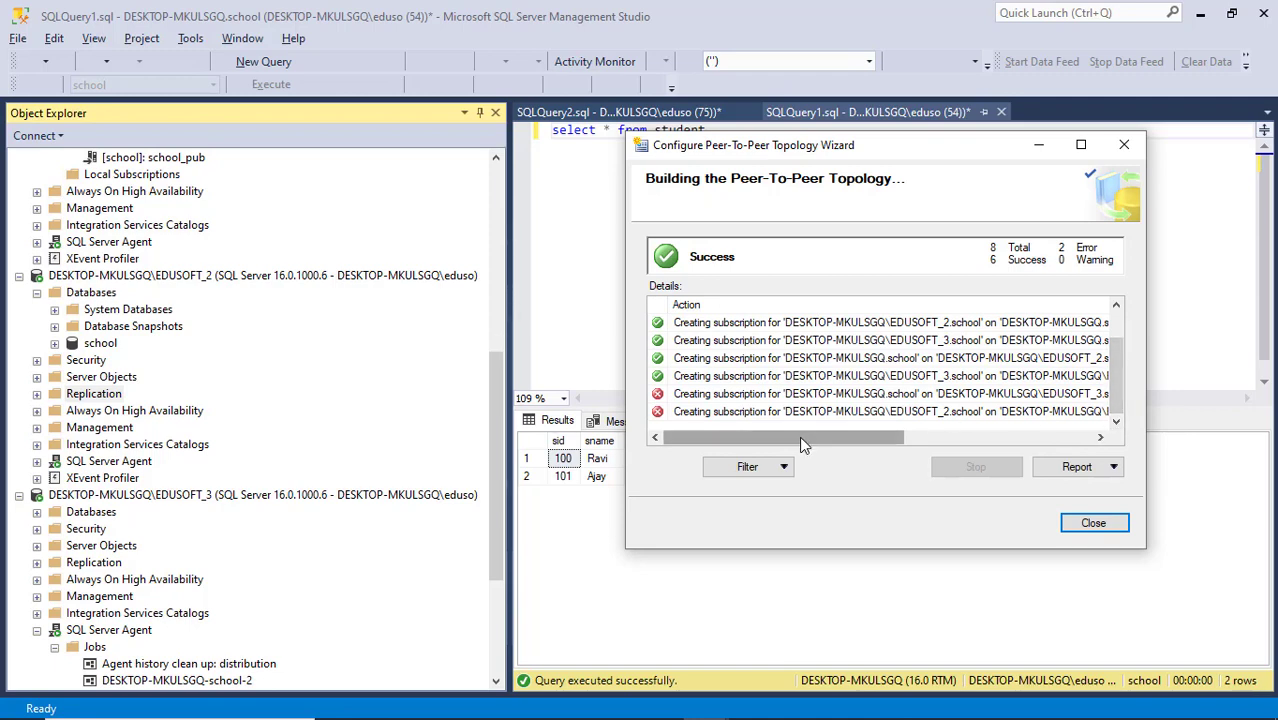
left_click_drag(806, 448, 1027, 480)
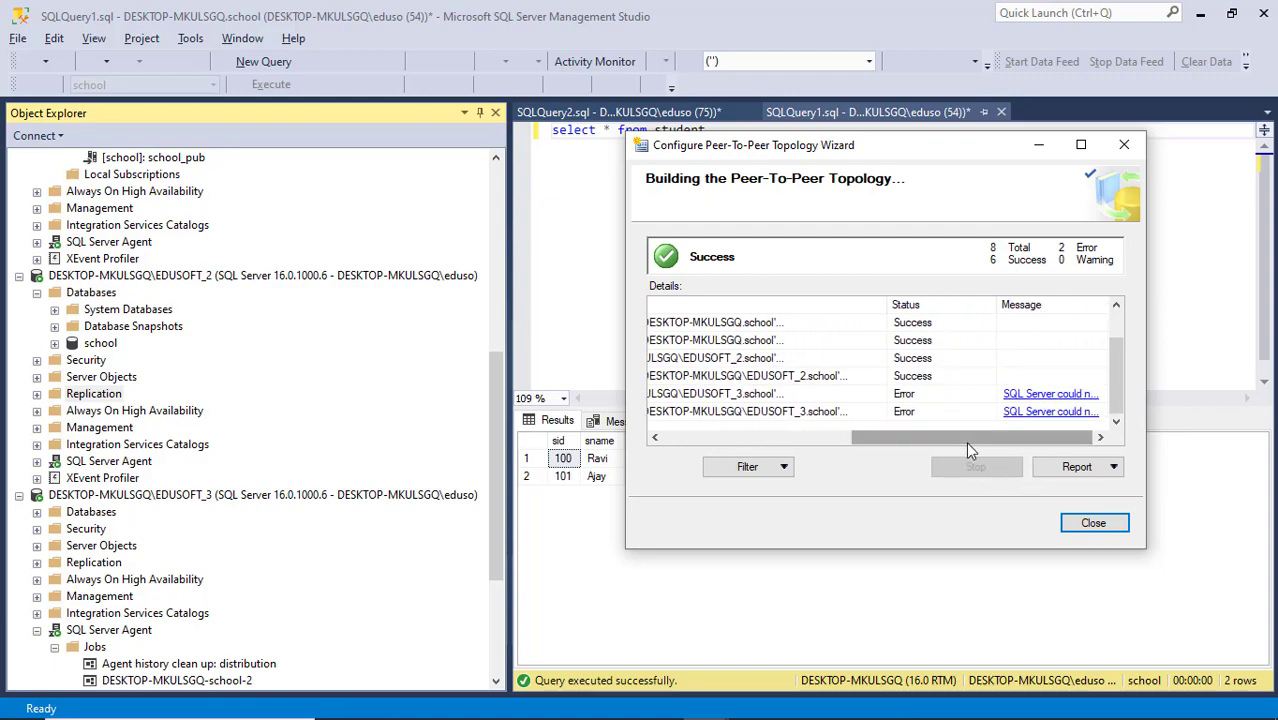
left_click_drag(920, 437, 828, 440)
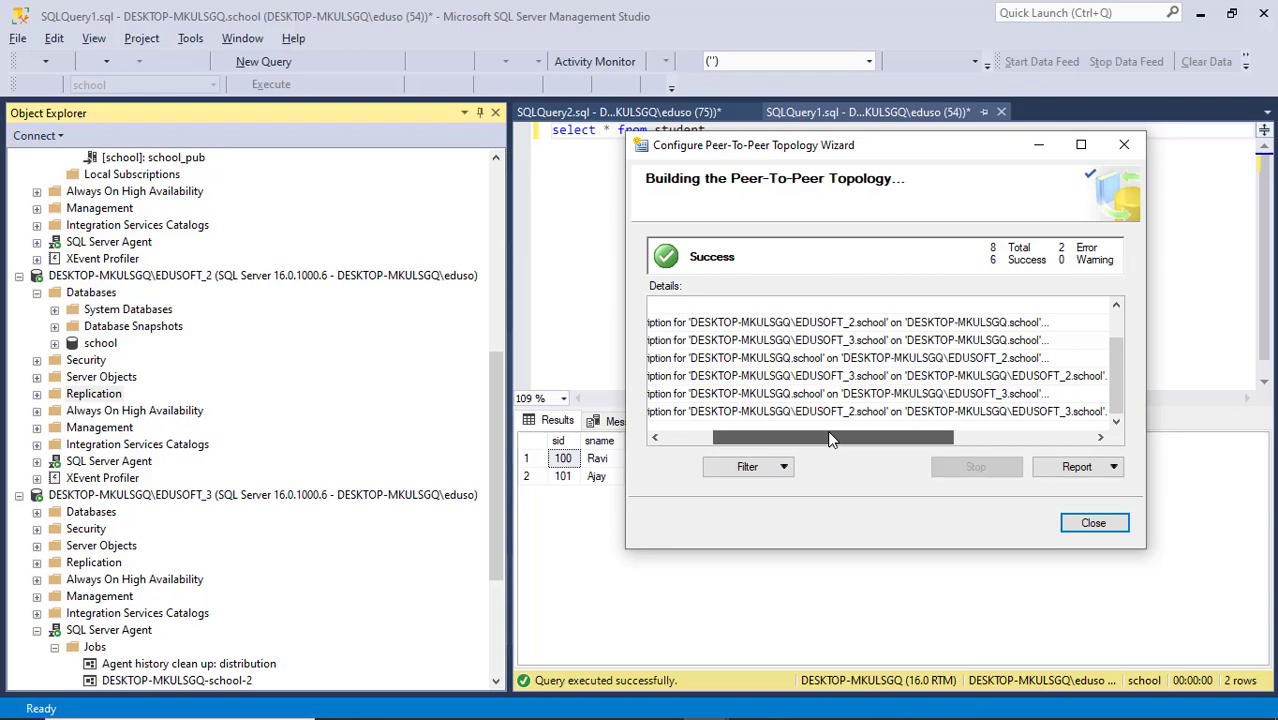
left_click_drag(828, 440, 792, 440)
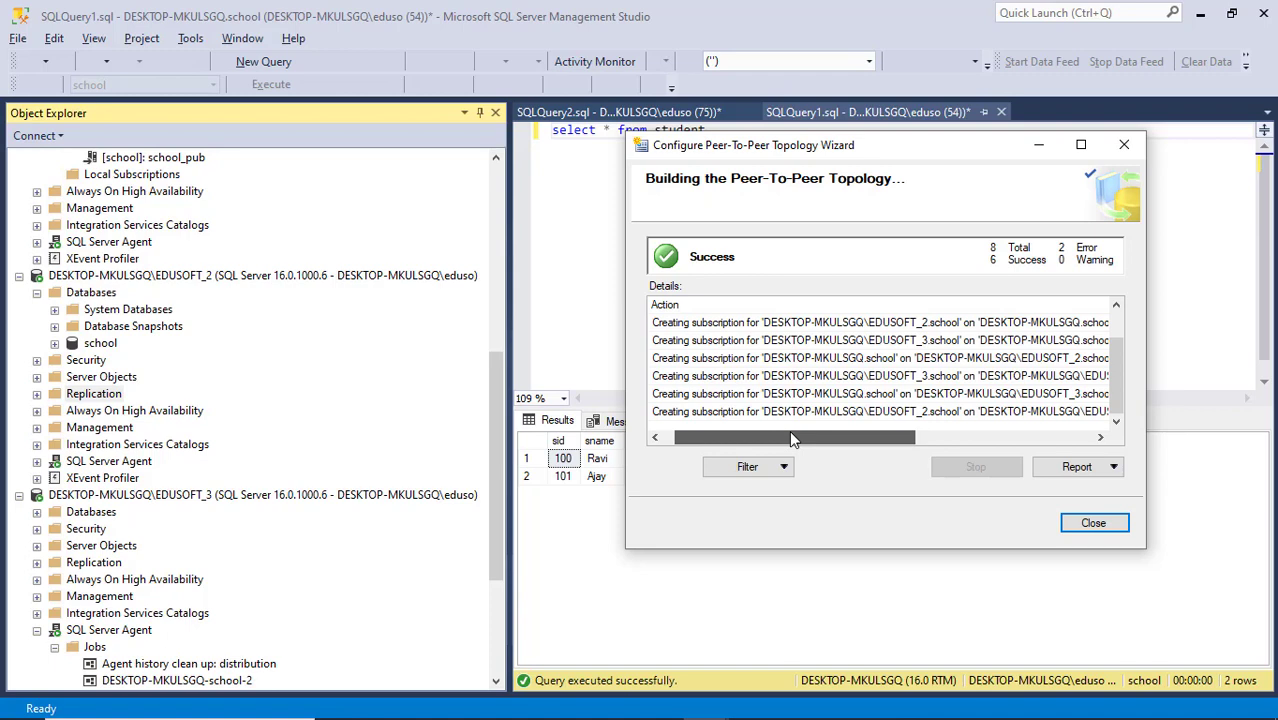
mouse_move(790, 438)
left_mouse_down()
mouse_move(830, 438)
mouse_move(800, 437)
left_mouse_up()
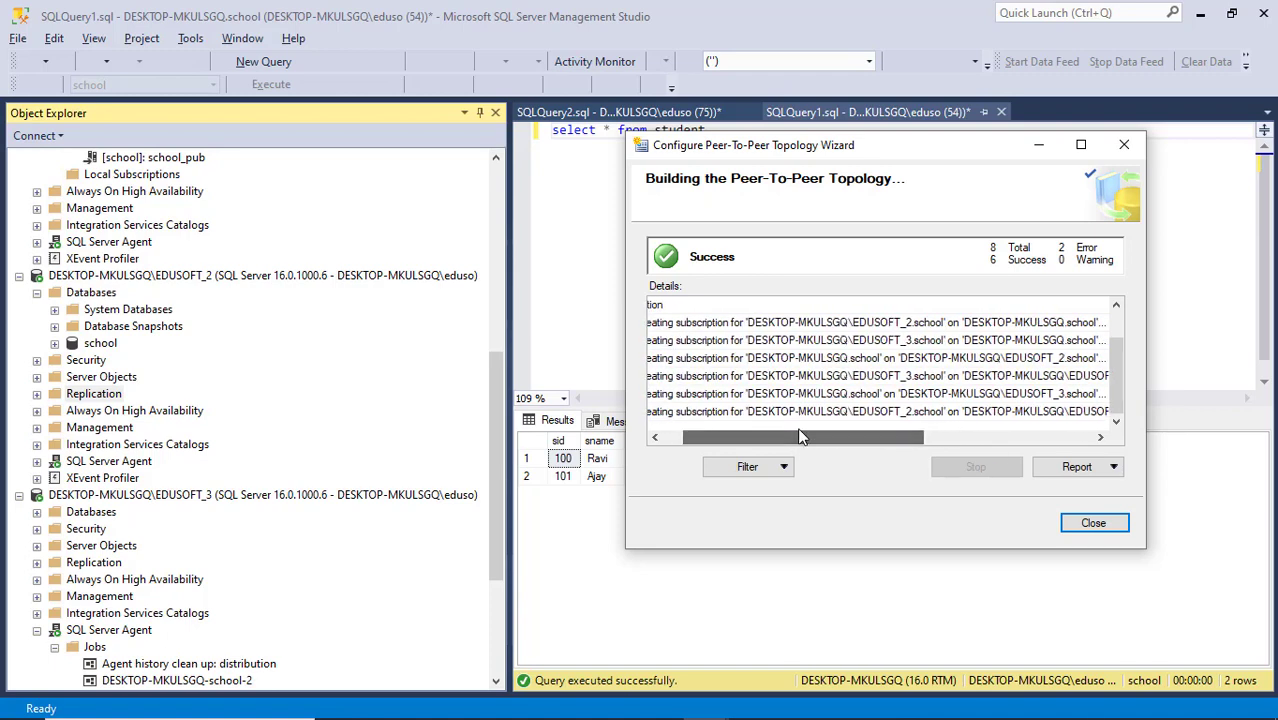